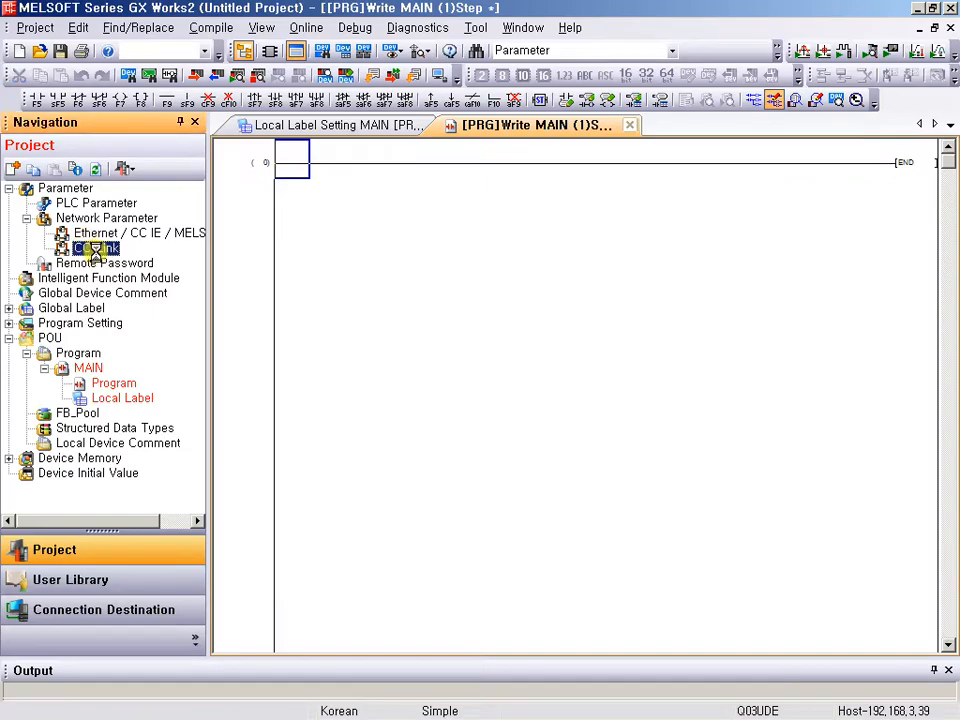
Set the number of CC-Link modules to 1 board.
left_click(366, 168)
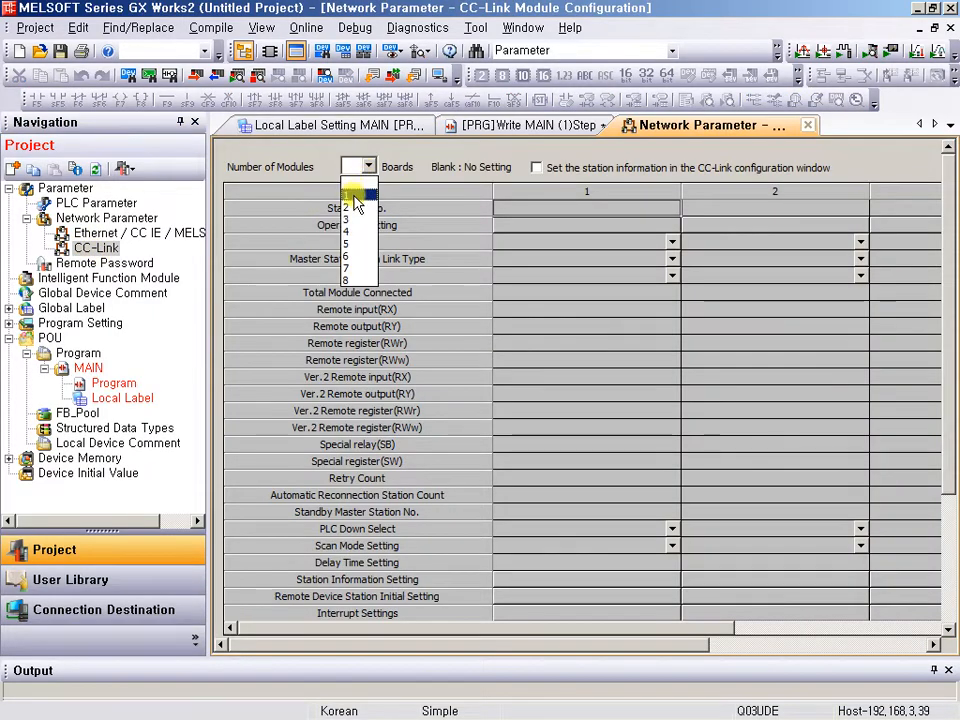
left_click(346, 196)
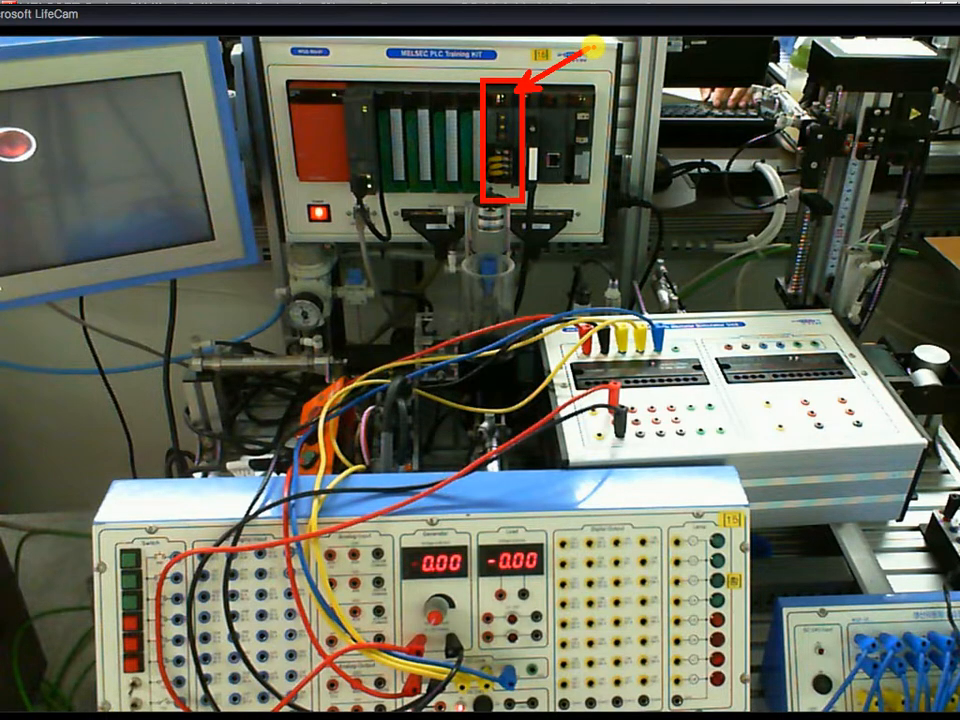
key("Escape")
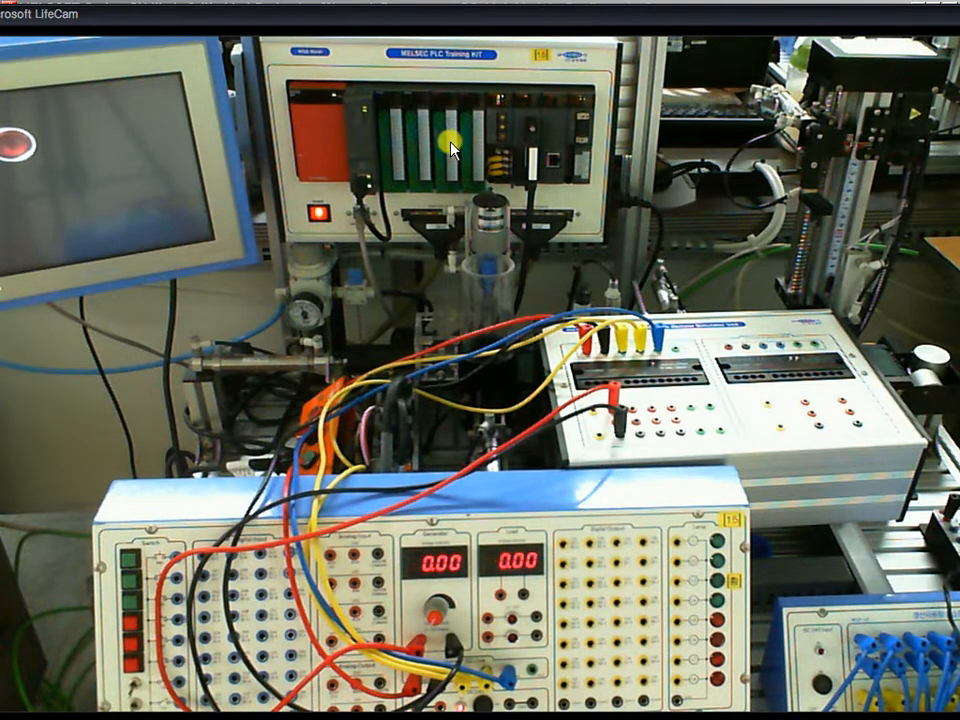
key("alt+Tab")
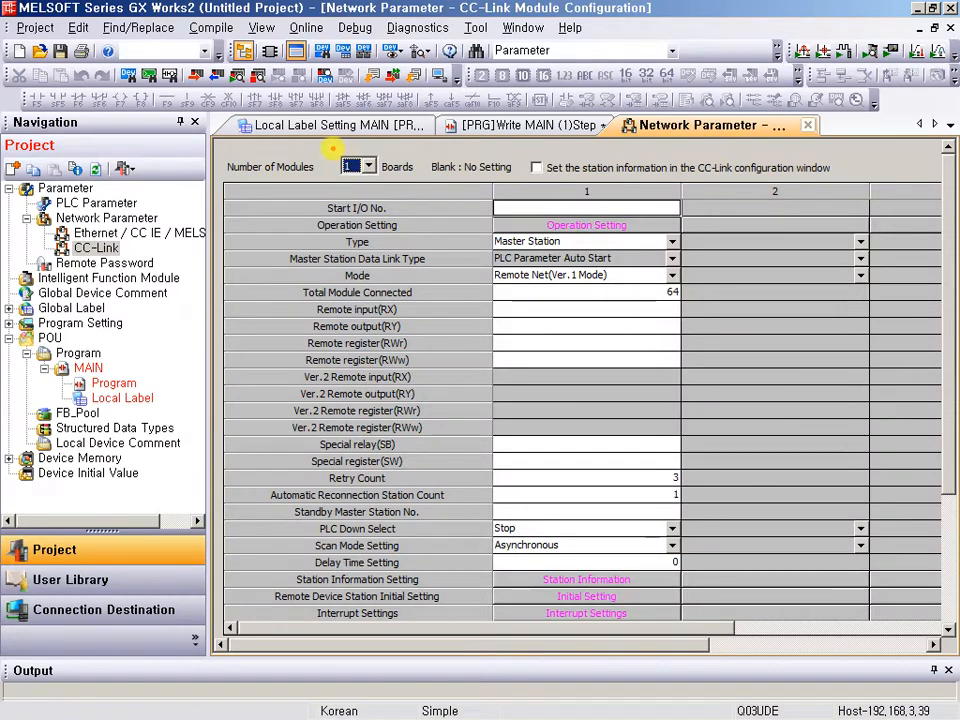
Check the module order in the training kit camera view and the slot types and points in the PLC parameter I/O assignment.
left_click(535, 207)
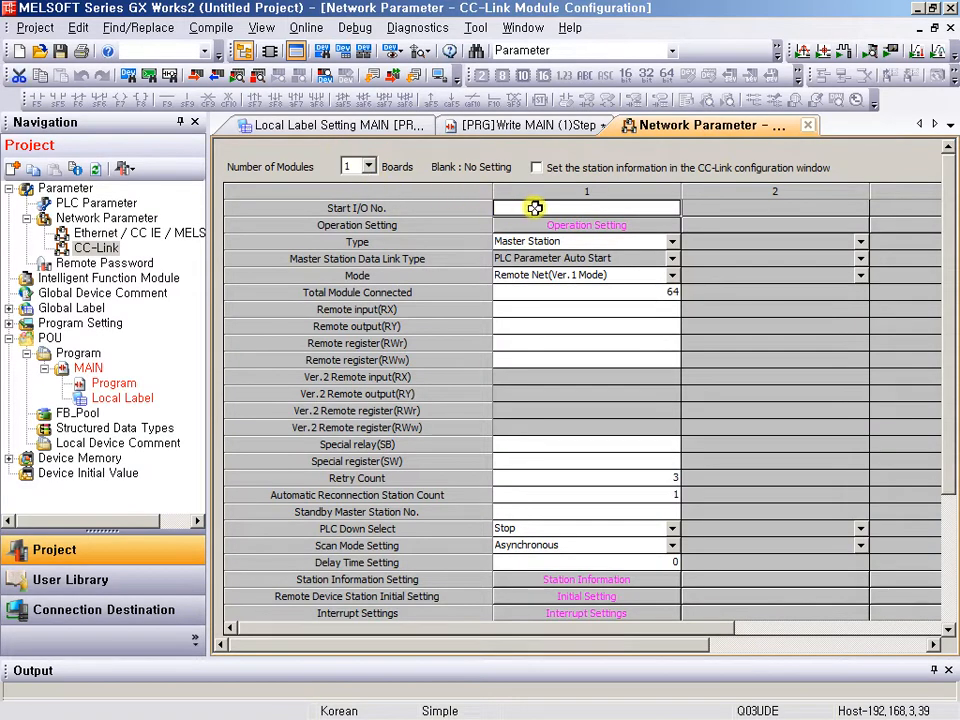
key("alt+Tab")
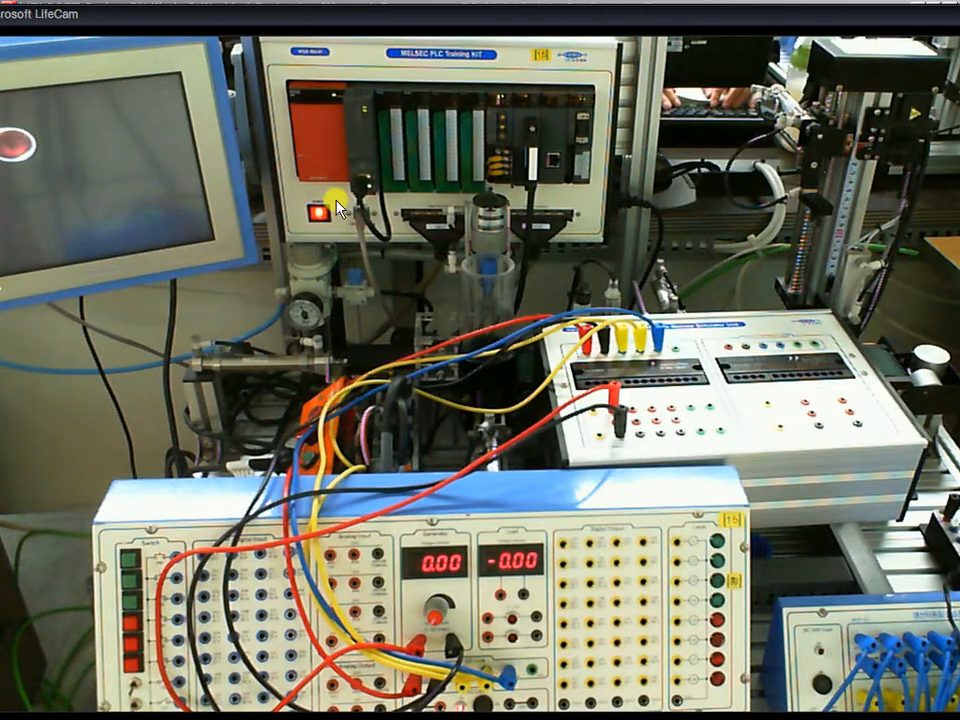
key("alt+Tab")
double_click(95, 259)
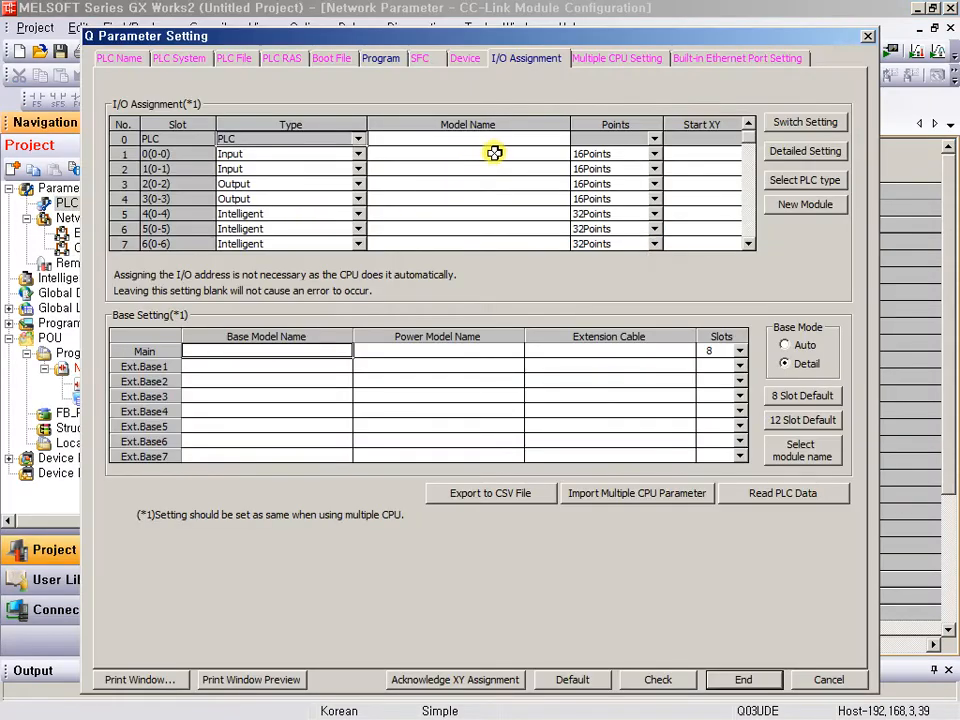
left_click(246, 214)
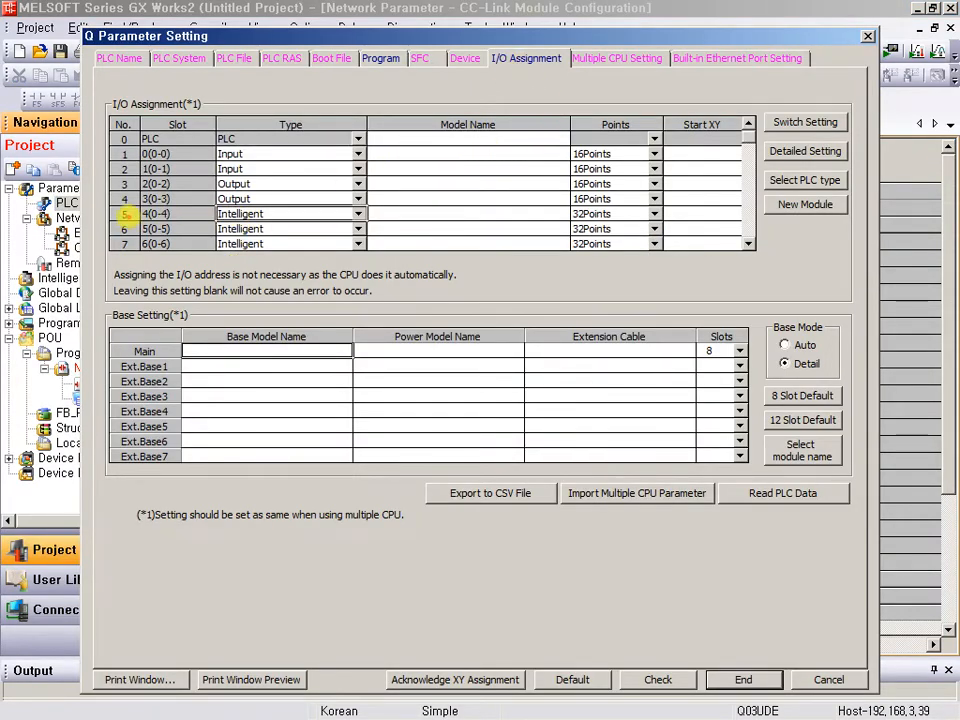
mouse_move(121, 198)
left_mouse_down()
mouse_move(182, 214)
mouse_move(757, 229)
left_mouse_up()
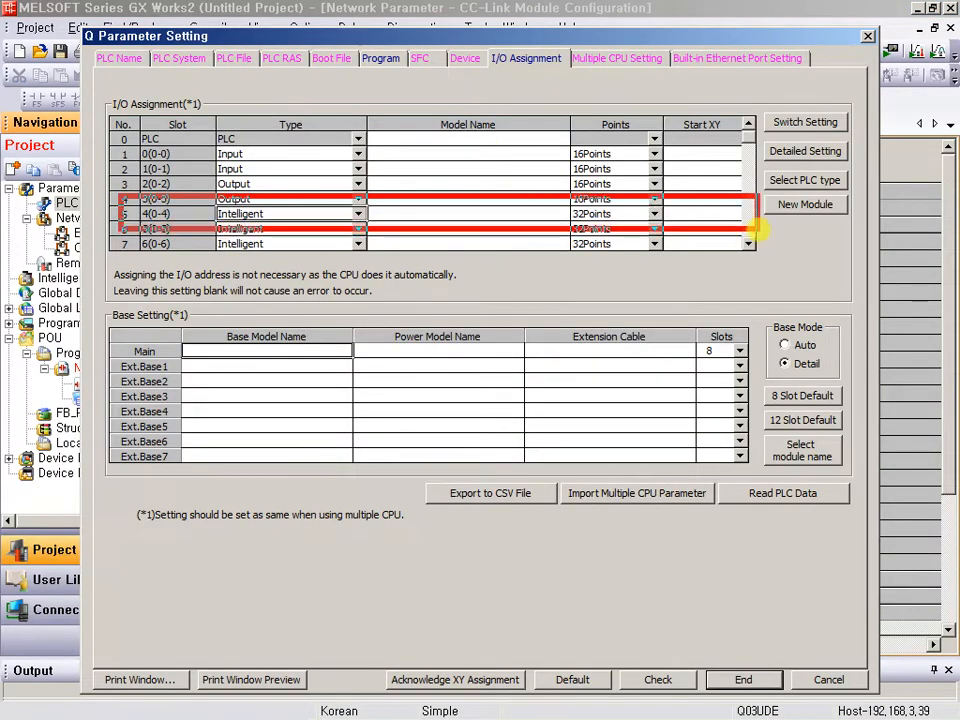
left_click_drag(687, 212, 784, 182)
key("Escape")
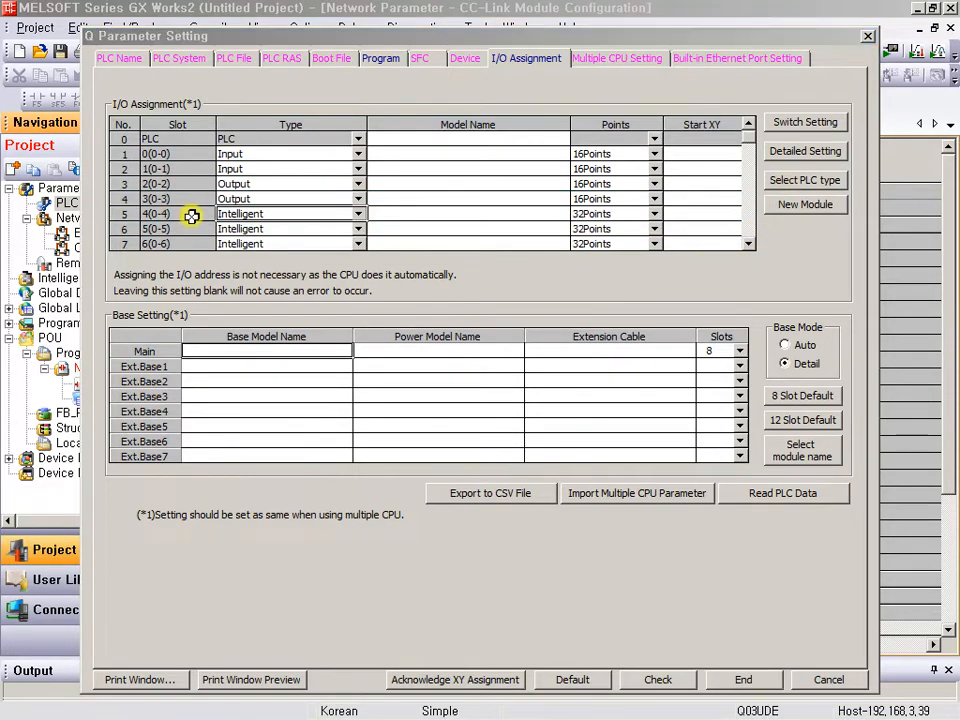
key("Escape")
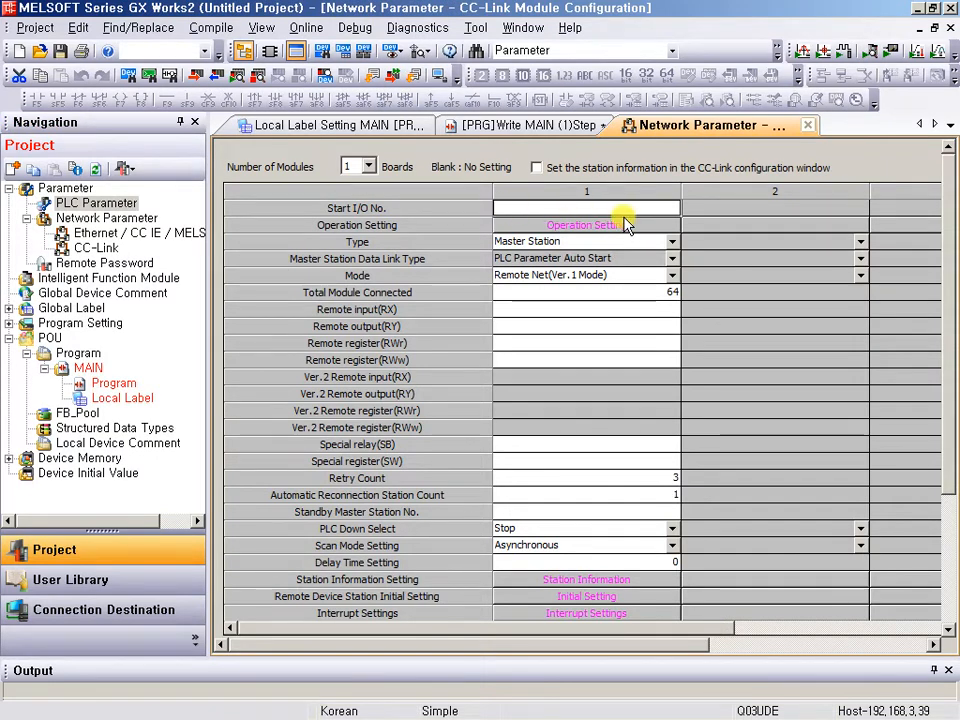
Set the Start I/O No. of CC-Link module 1 to 0040.
type("40")
key("Return")
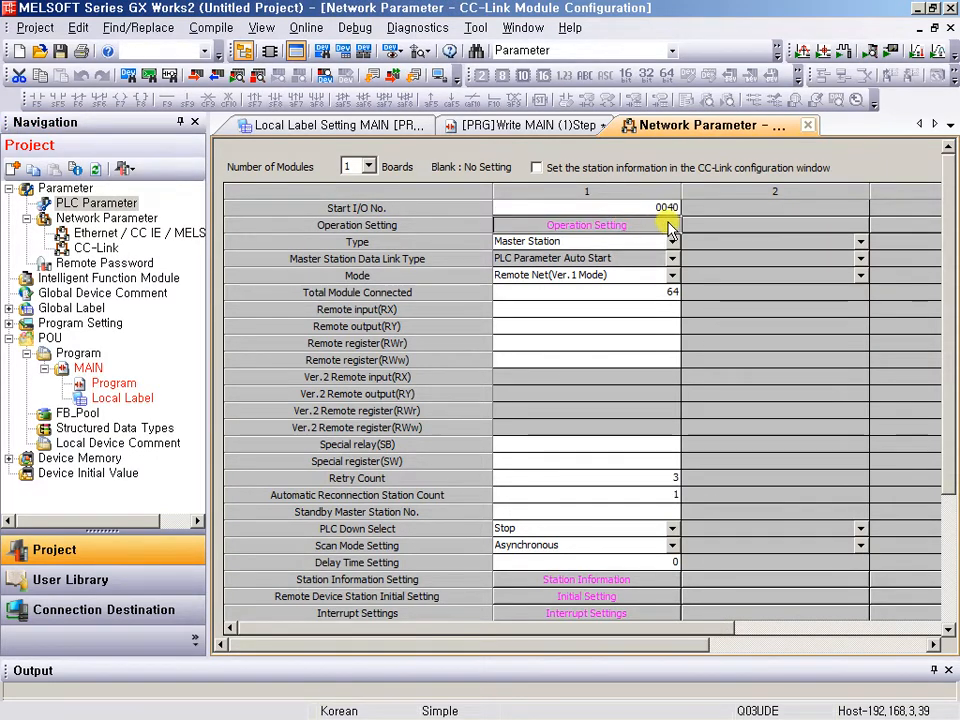
left_click(632, 242)
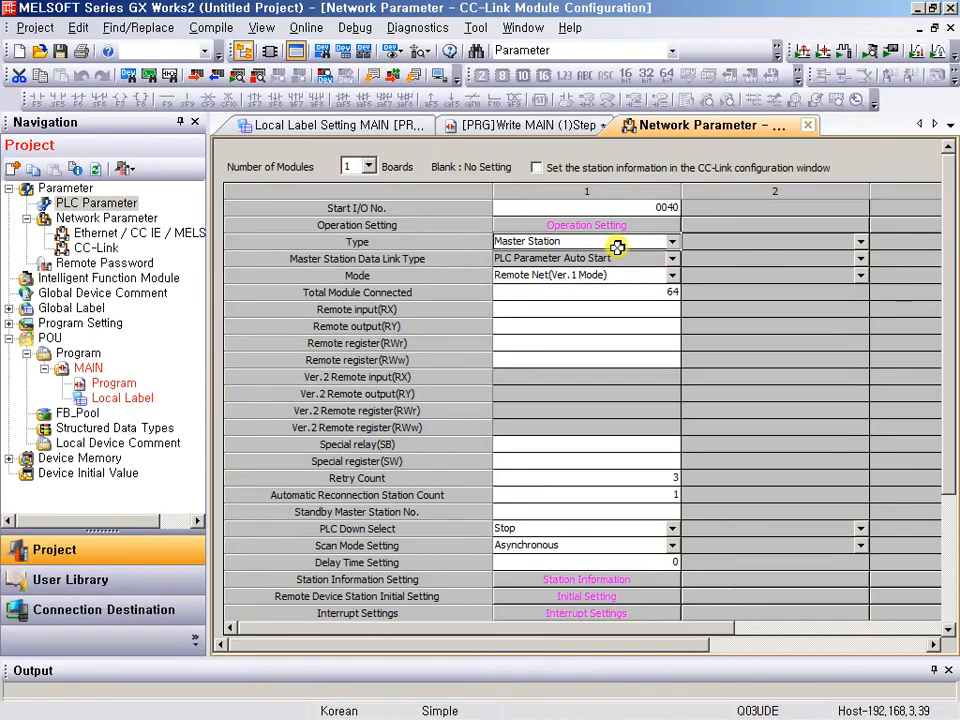
left_click(612, 284)
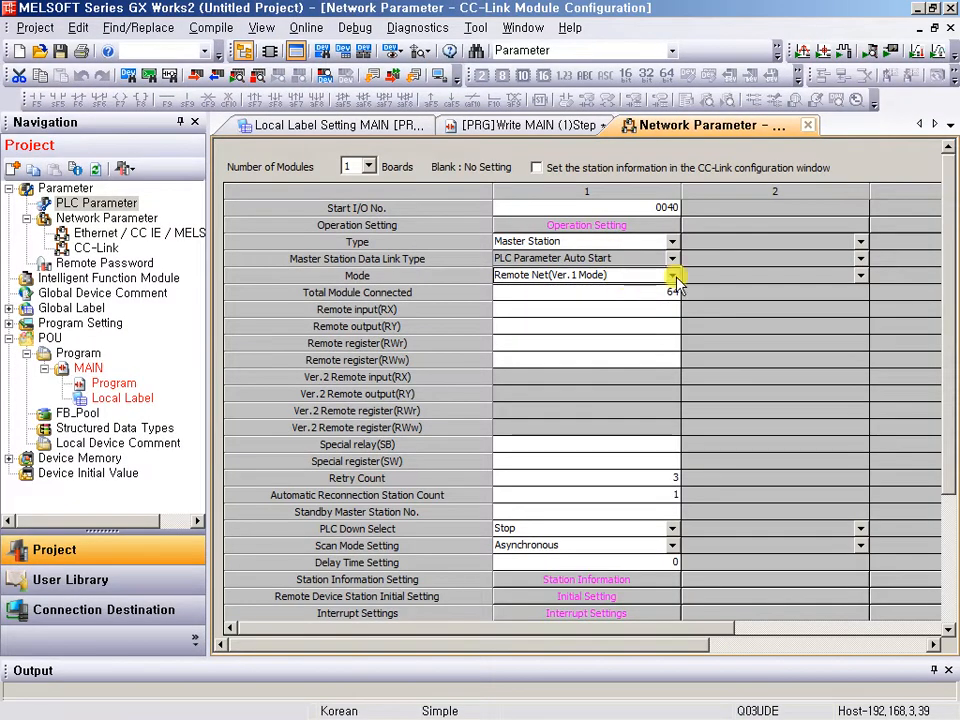
Set the total number of connected modules to 1 for the remote unit shown in the camera view.
key("alt+Tab")
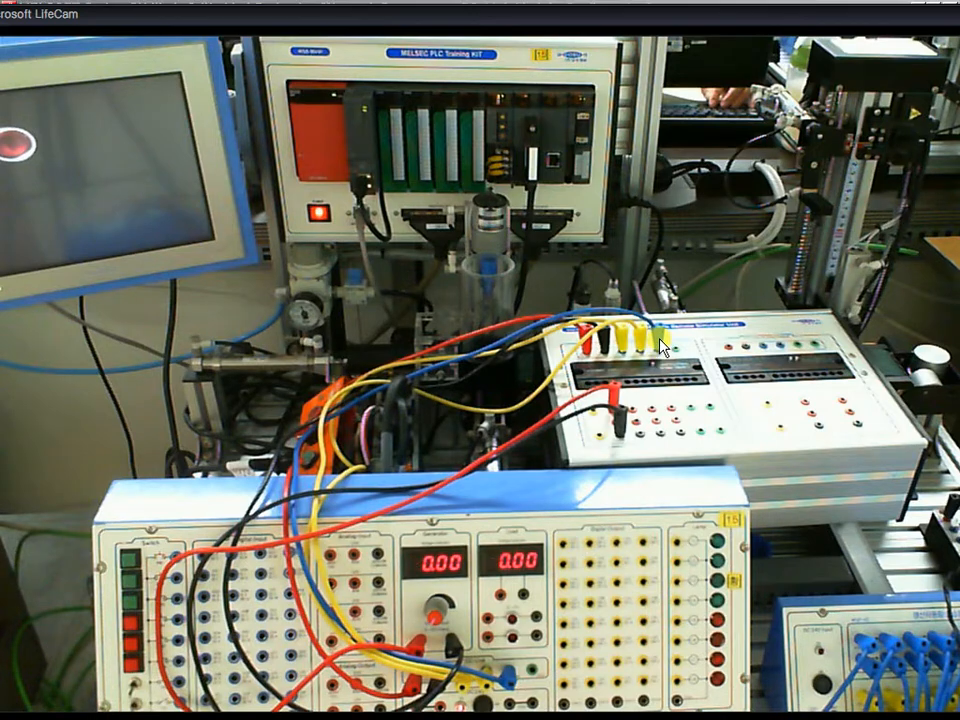
key("alt+Tab")
type("1")
key("Return")
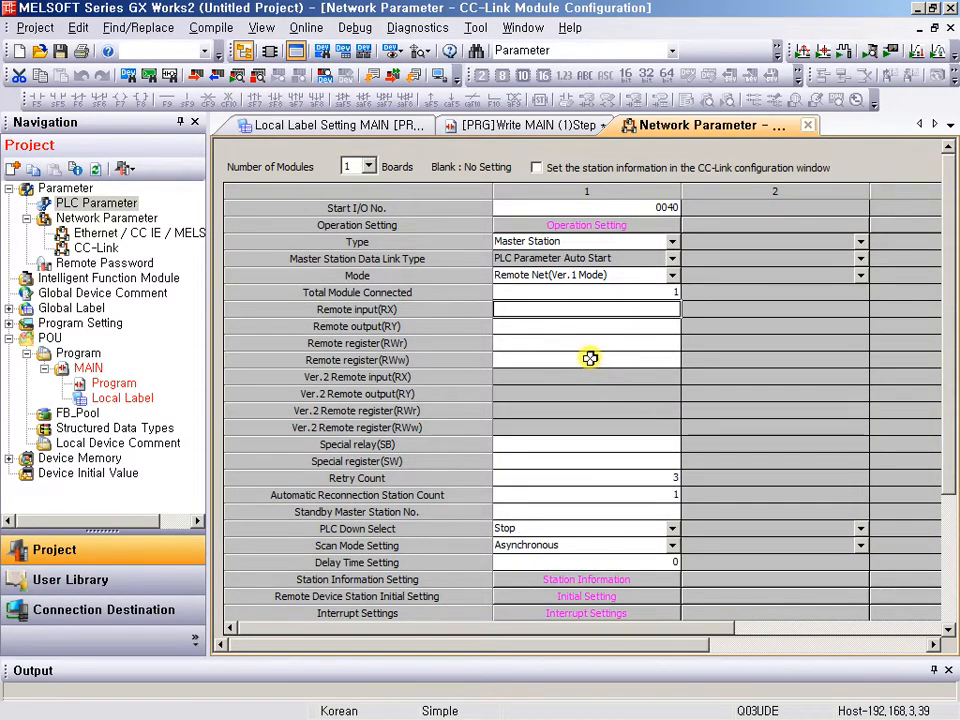
Assign X1000 to the remote input (RX) and Y1000 to the remote output (RY).
type("x1000")
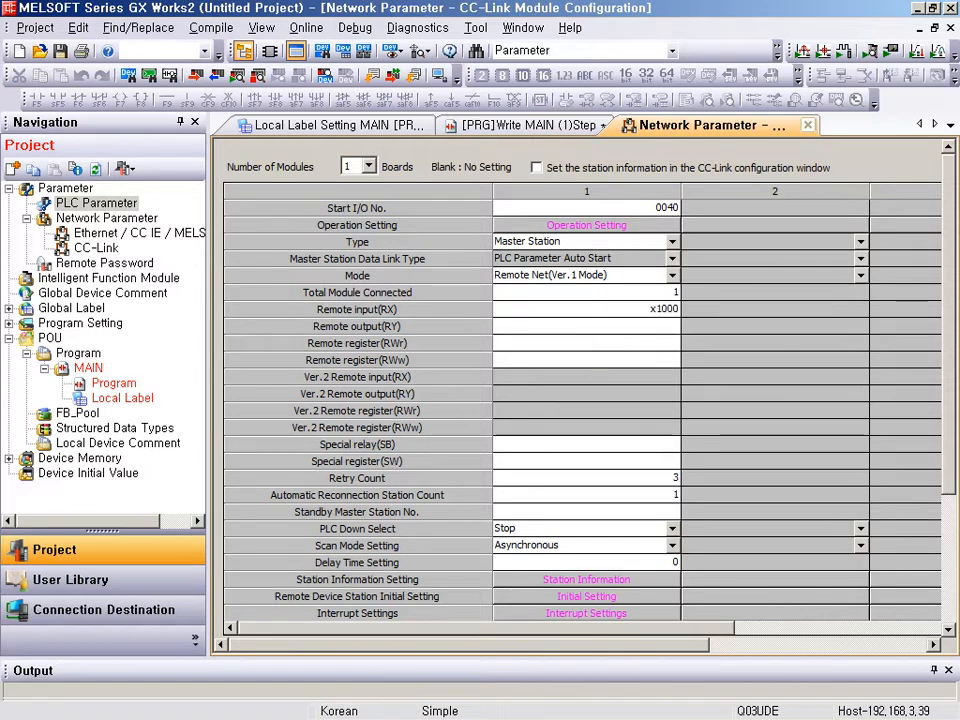
key("Return")
type("y1000")
key("Return")
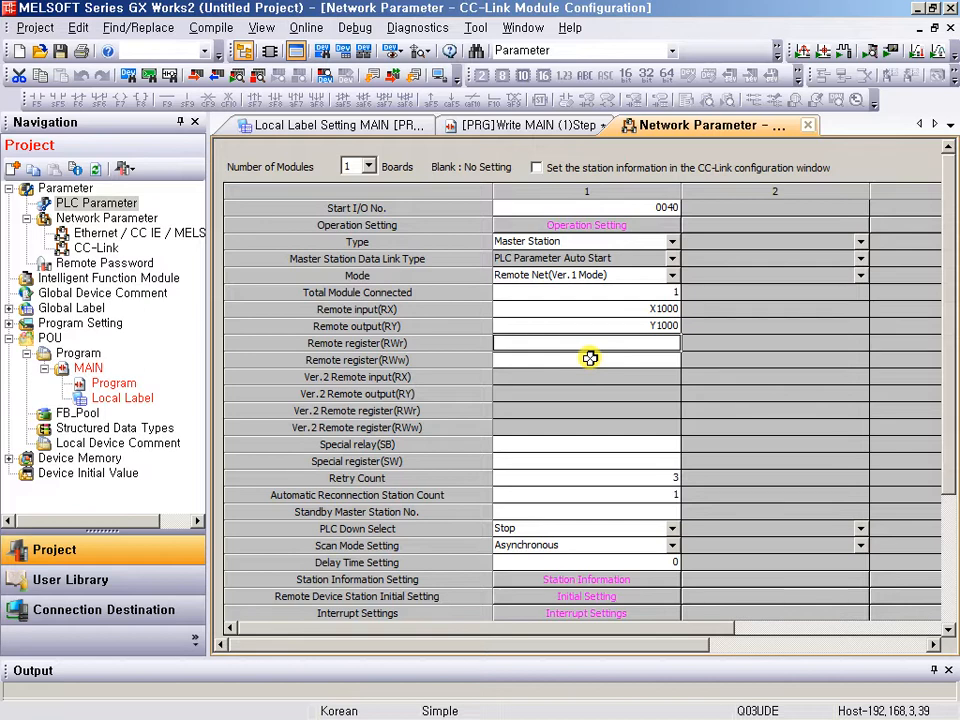
Assign D1000 to the remote register RWr and D2000 to the remote register RWw.
left_click_drag(283, 328, 690, 373)
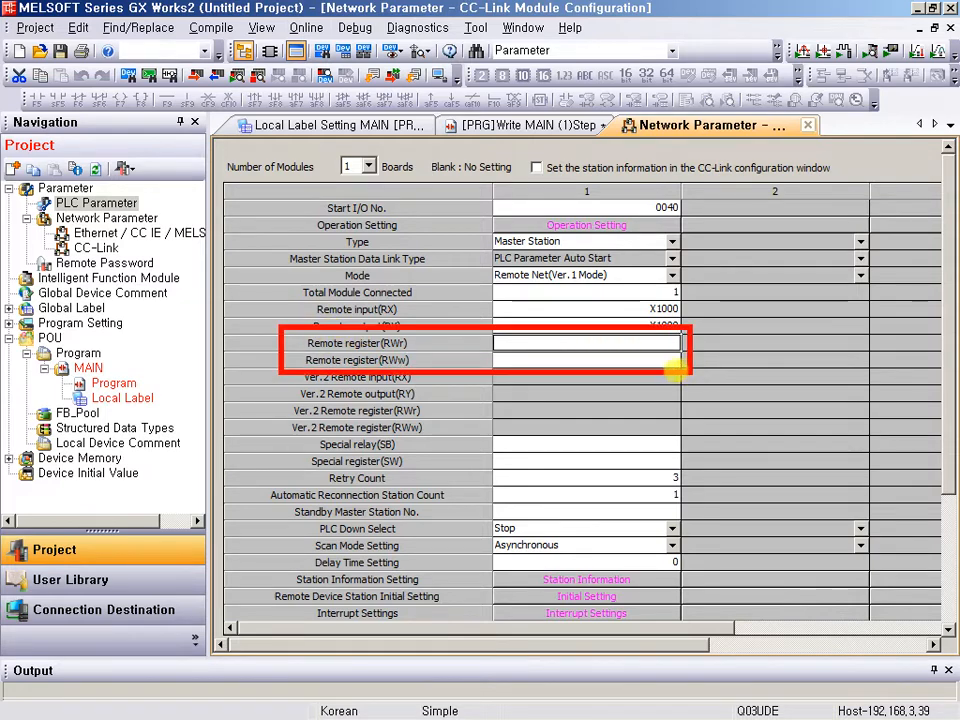
key("Escape")
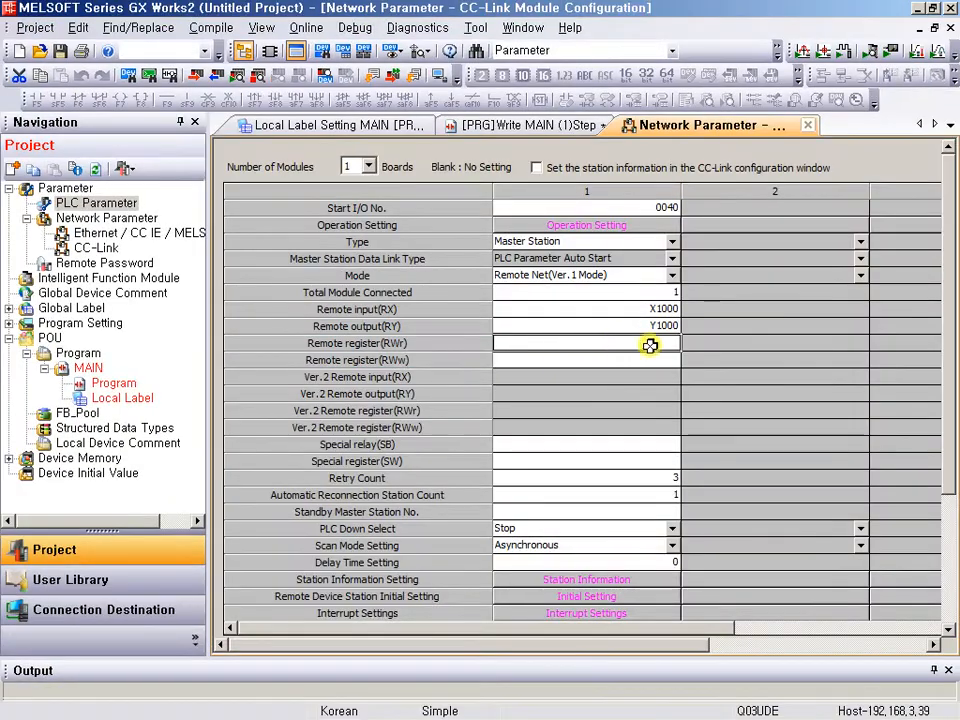
type("d1000")
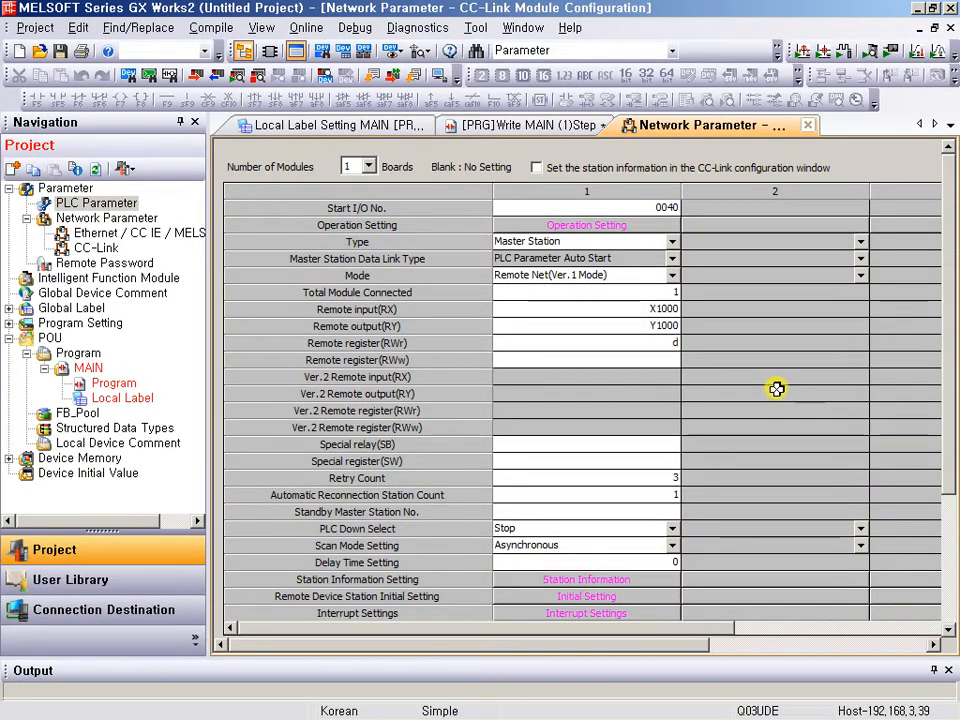
key("Return")
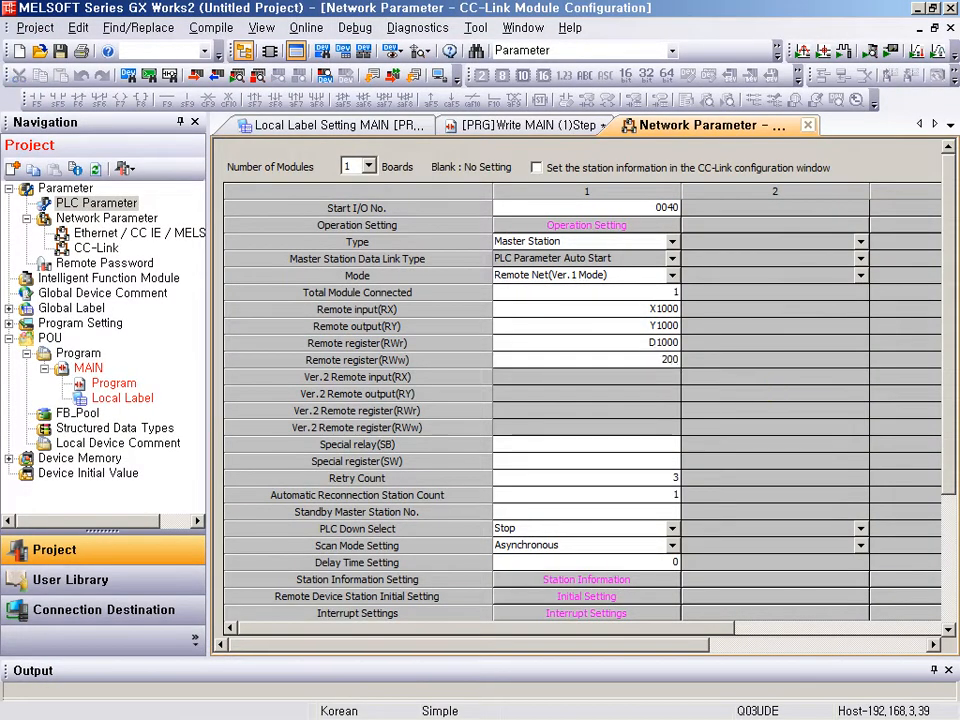
type("2000")
key("BackSpace")
type("0")
key("Return")
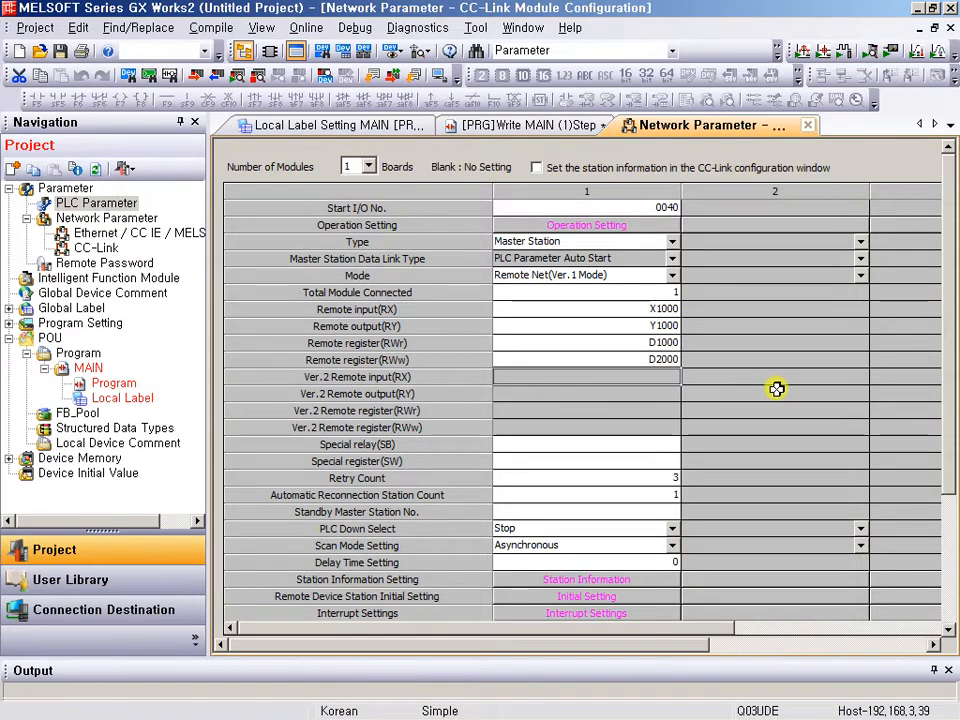
Assign SB0 to the special relay (SB) and SW0 to the special register (SW).
left_click(608, 441)
left_click_drag(237, 425, 704, 480)
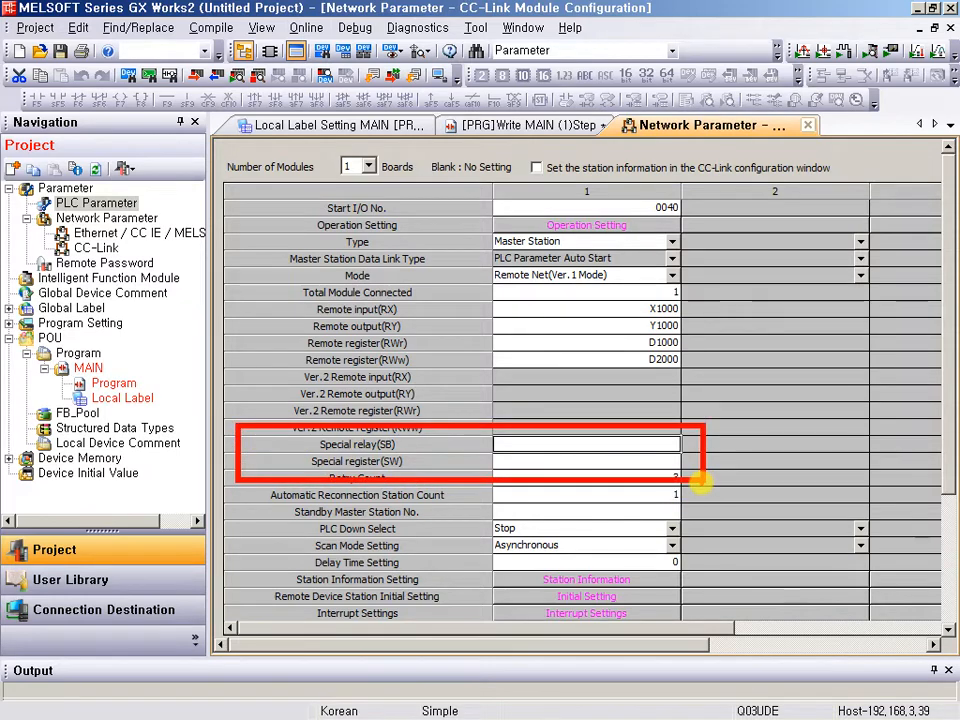
key("Escape")
type("s")
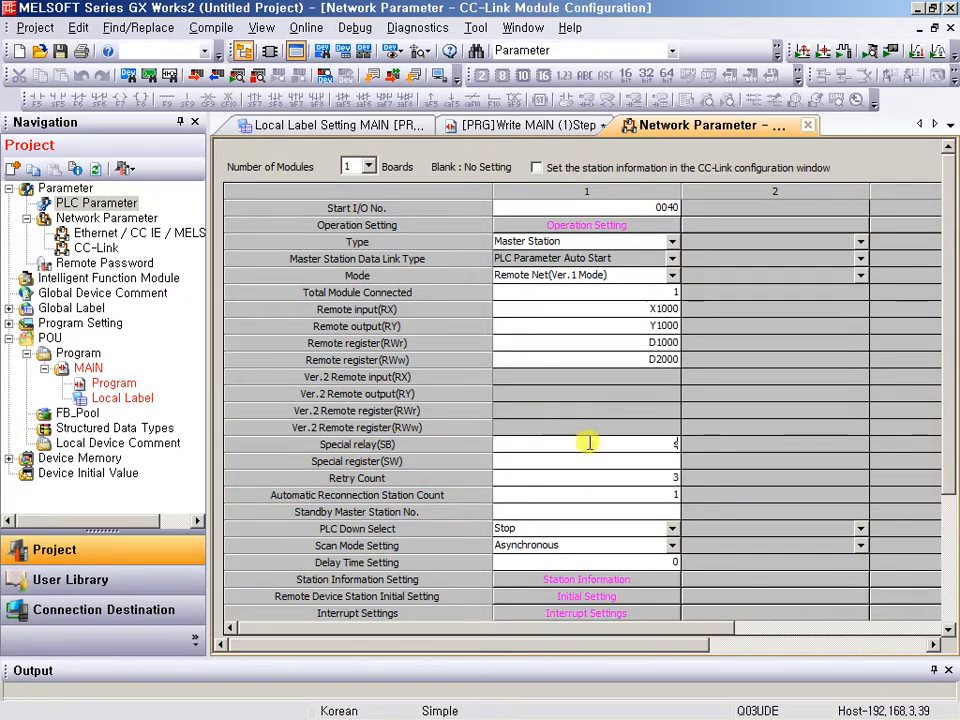
type("b0")
key("Return")
type("s")
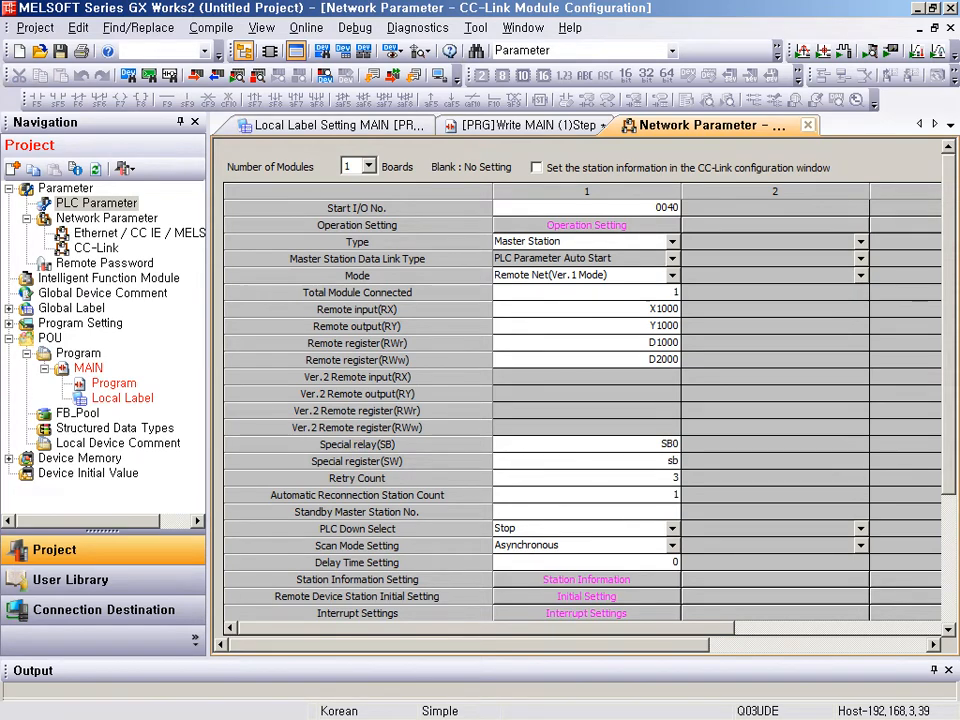
type("w0")
key("Return")
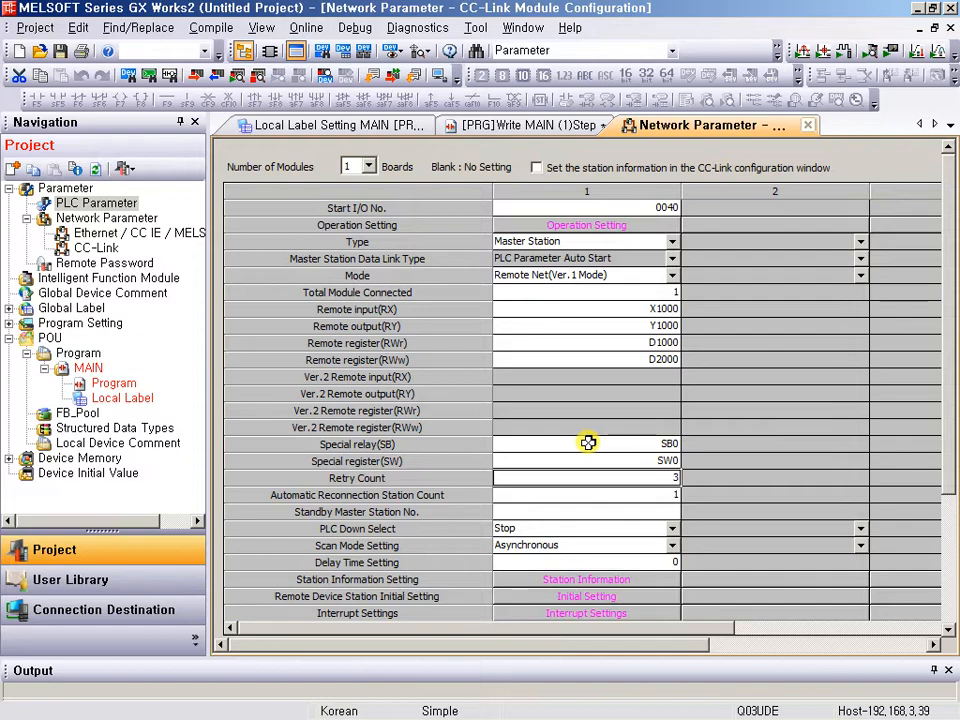
Set the station type of station 1/1 to Remote Device Station in the station information and apply it.
scroll(579, 489, "down", 2)
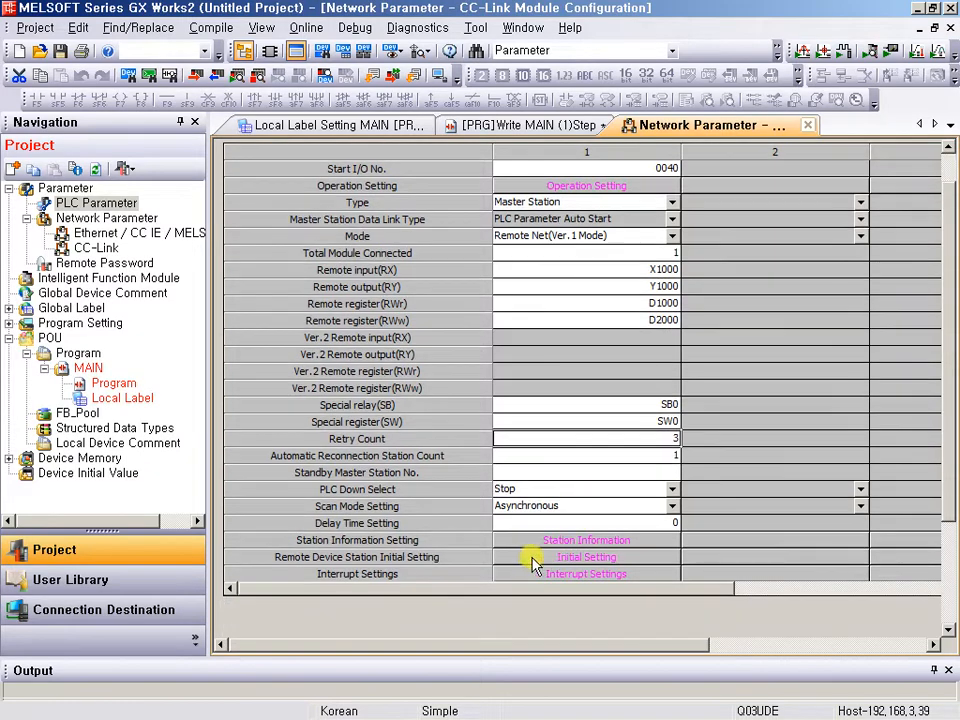
left_click(570, 540)
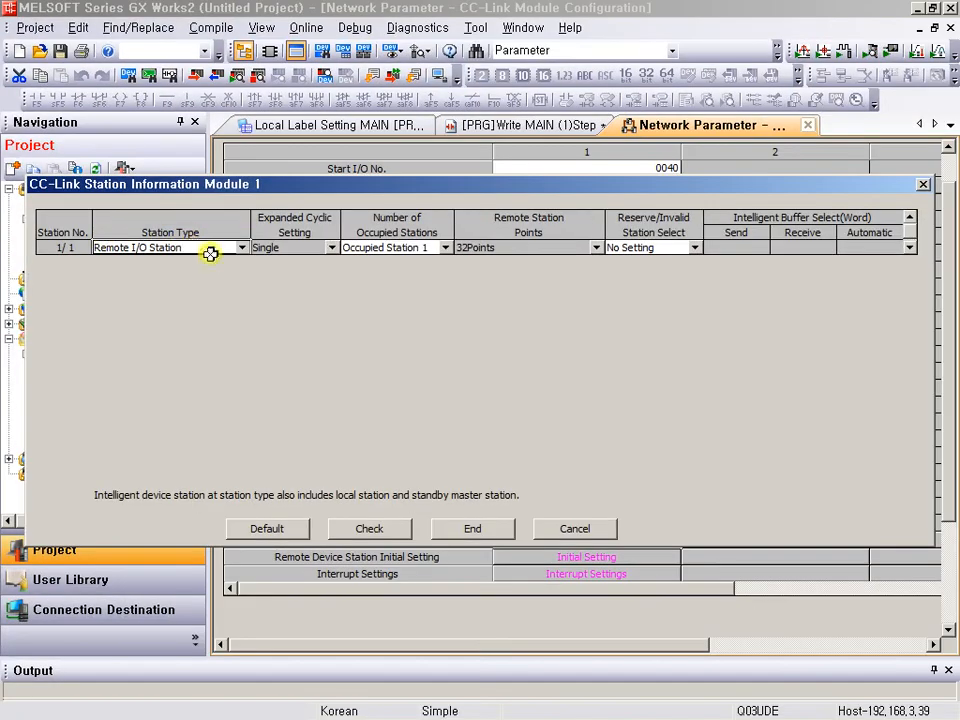
left_click(242, 248)
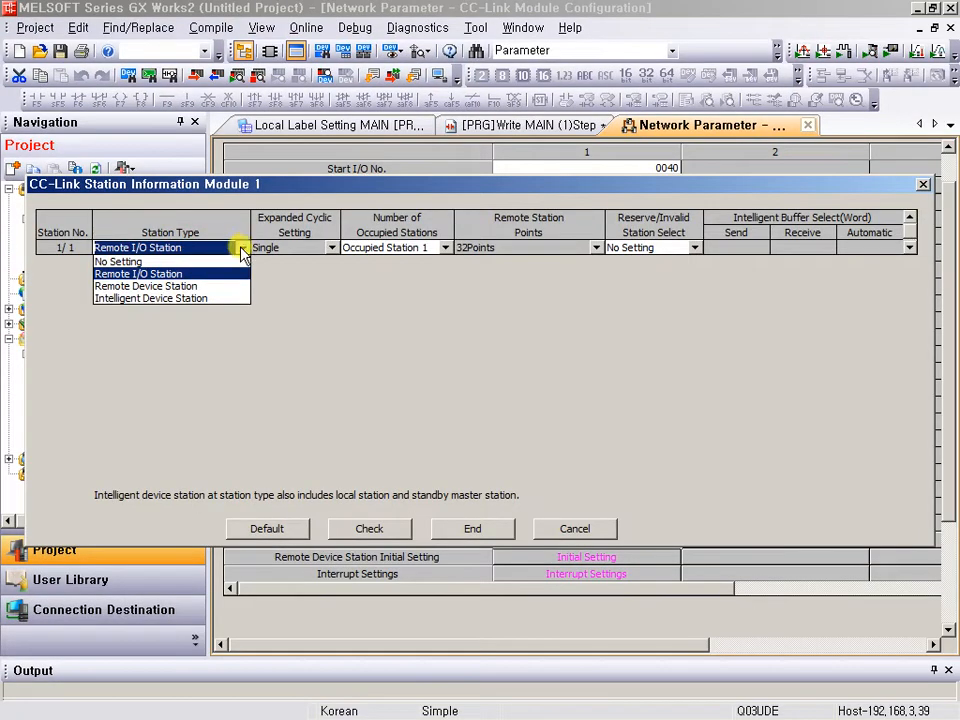
left_click(166, 287)
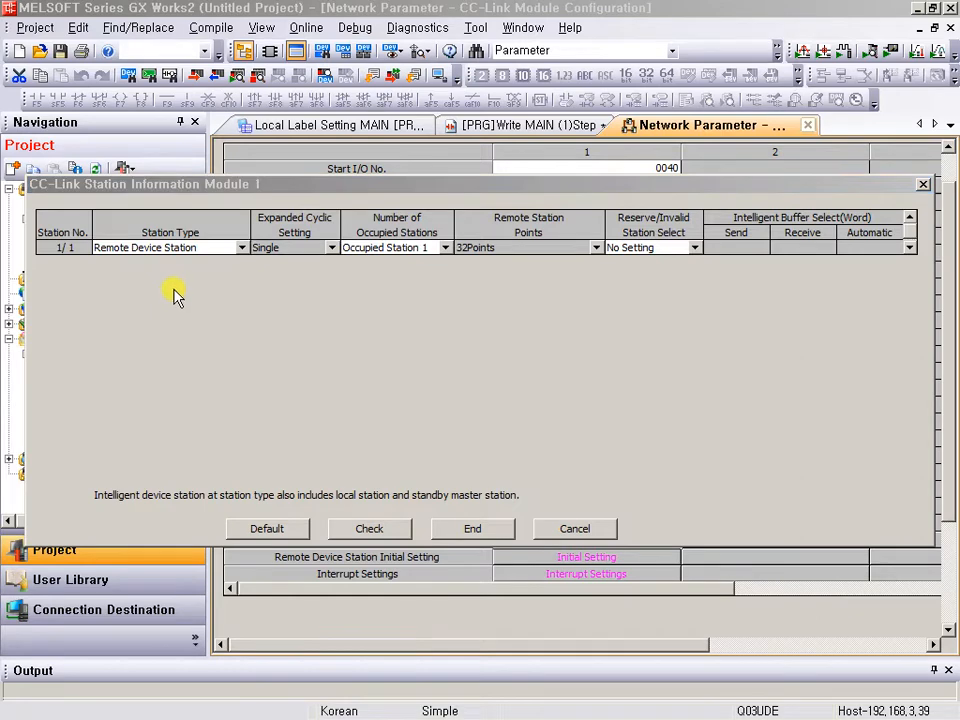
mouse_move(206, 190)
left_mouse_down()
mouse_move(218, 162)
mouse_move(205, 162)
left_mouse_up()
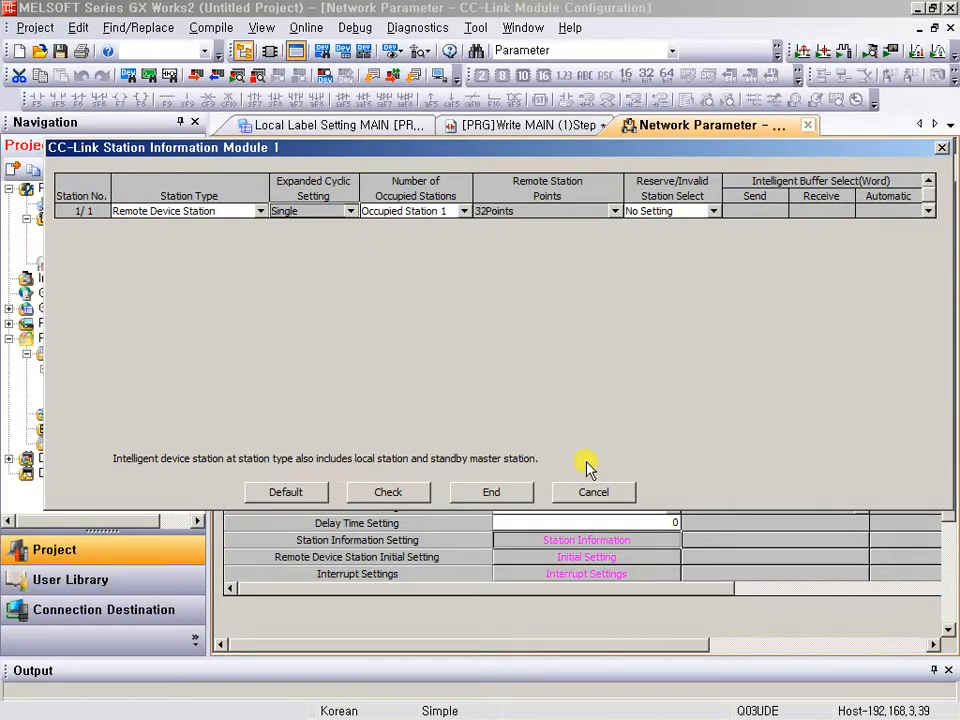
left_click(516, 490)
Review the station information of module 1 once more and close it.
scroll(545, 480, "down", 2)
scroll(557, 466, "down", 1)
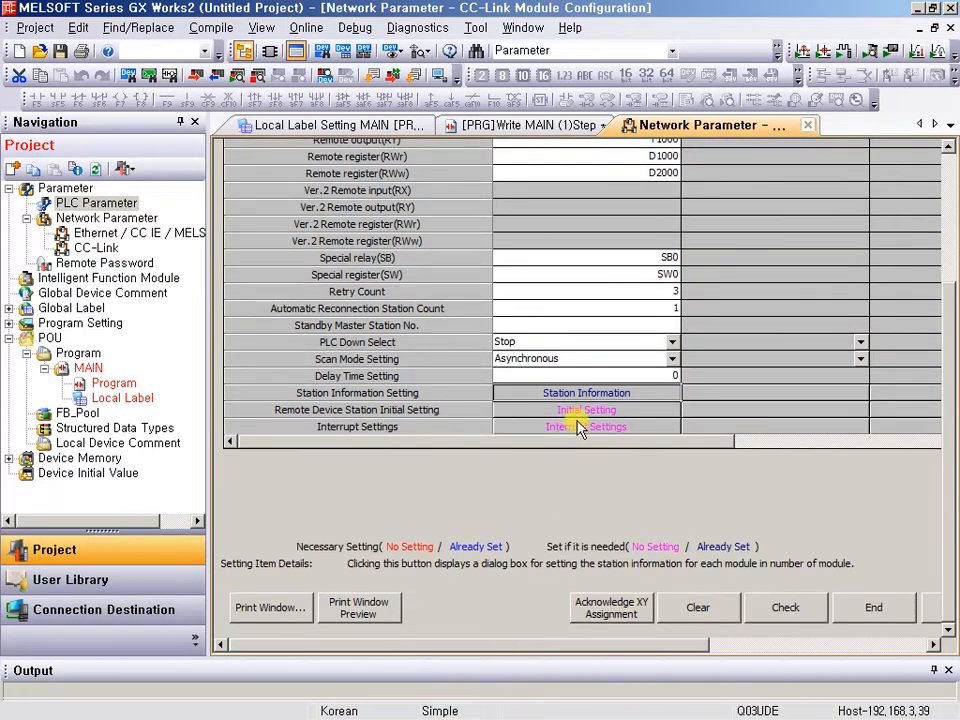
left_click(574, 396)
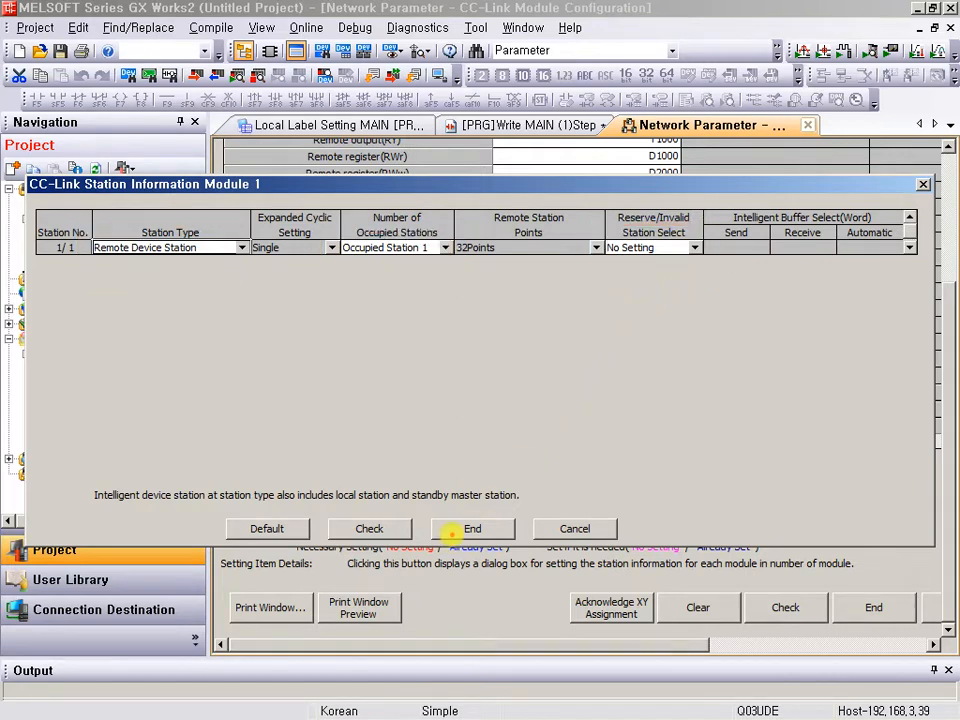
left_click(454, 525)
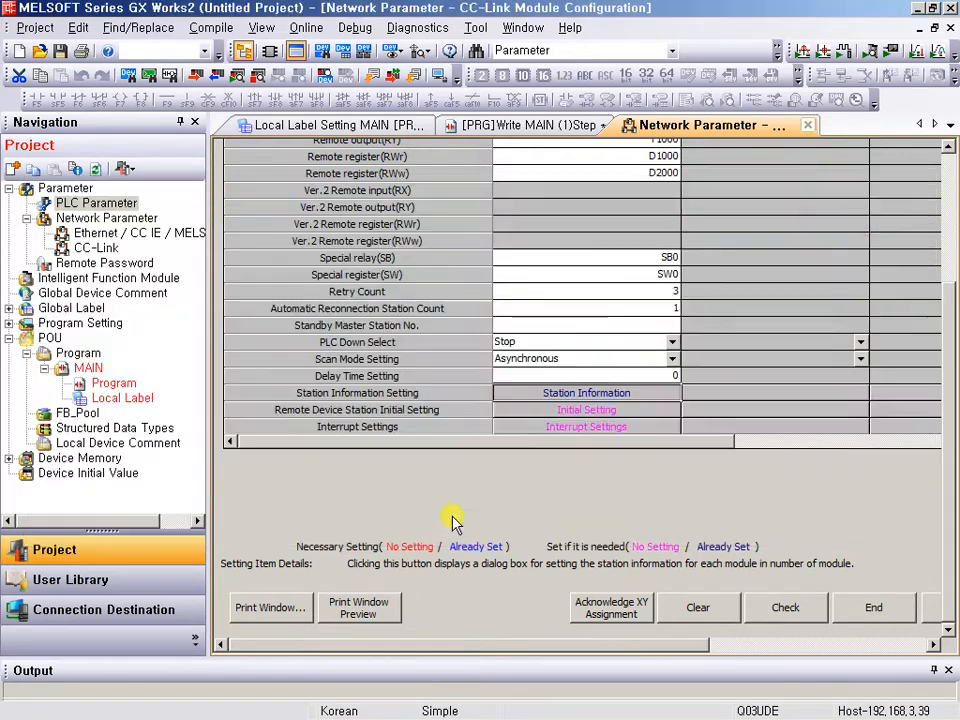
left_click(597, 380)
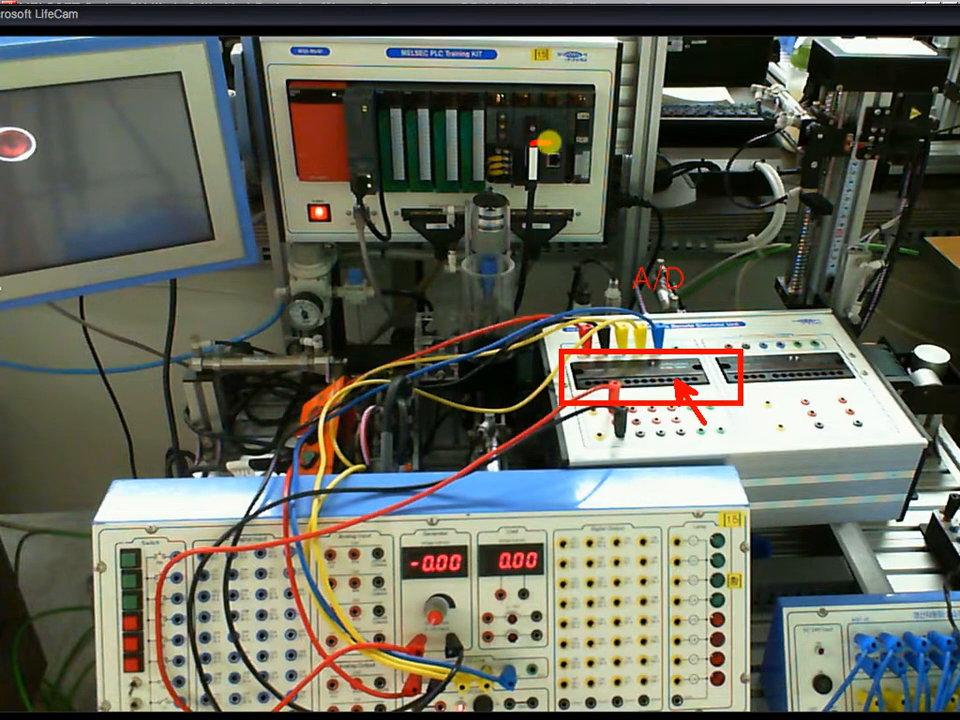
left_click_drag(549, 142, 561, 144)
left_click_drag(568, 133, 569, 160)
mouse_move(583, 138)
left_mouse_down()
mouse_move(596, 152)
mouse_move(588, 139)
left_mouse_up()
mouse_move(612, 151)
left_mouse_down()
mouse_move(621, 139)
mouse_move(697, 142)
mouse_move(687, 153)
mouse_move(733, 149)
mouse_move(727, 136)
left_mouse_up()
mouse_move(577, 185)
left_mouse_down()
mouse_move(671, 204)
mouse_move(705, 187)
mouse_move(723, 206)
mouse_move(734, 182)
left_mouse_up()
mouse_move(592, 223)
left_mouse_down()
mouse_move(746, 231)
mouse_move(749, 241)
left_mouse_up()
mouse_move(745, 242)
left_mouse_down()
mouse_move(770, 210)
mouse_move(782, 236)
mouse_move(768, 226)
left_mouse_up()
mouse_move(716, 256)
left_mouse_down()
mouse_move(646, 256)
mouse_move(745, 128)
mouse_move(700, 258)
left_mouse_up()
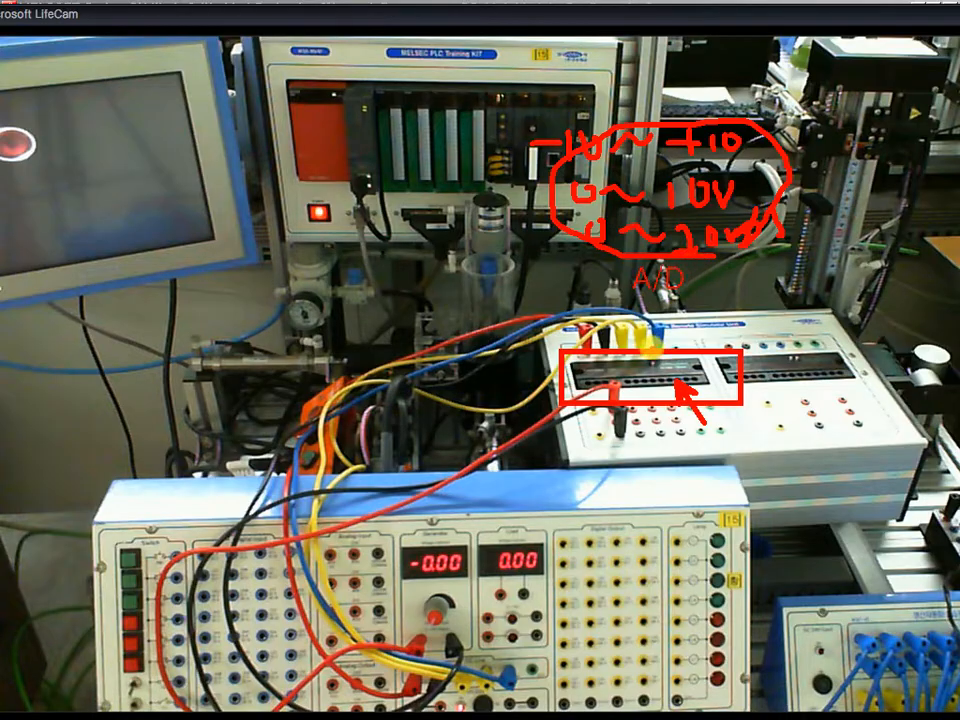
key("Escape")
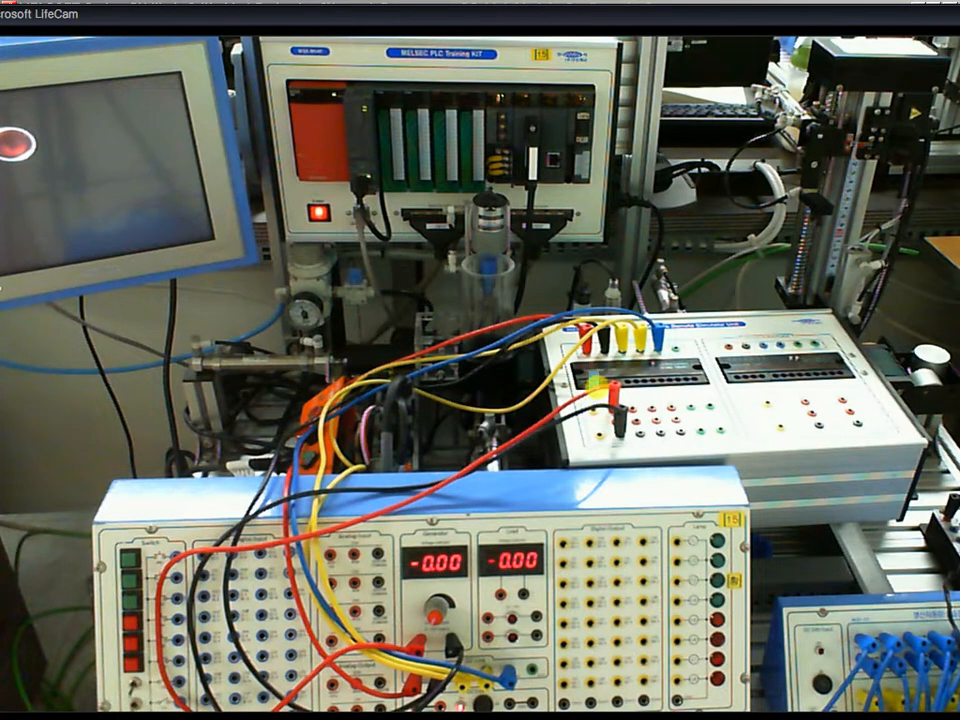
left_click_drag(590, 372, 637, 477)
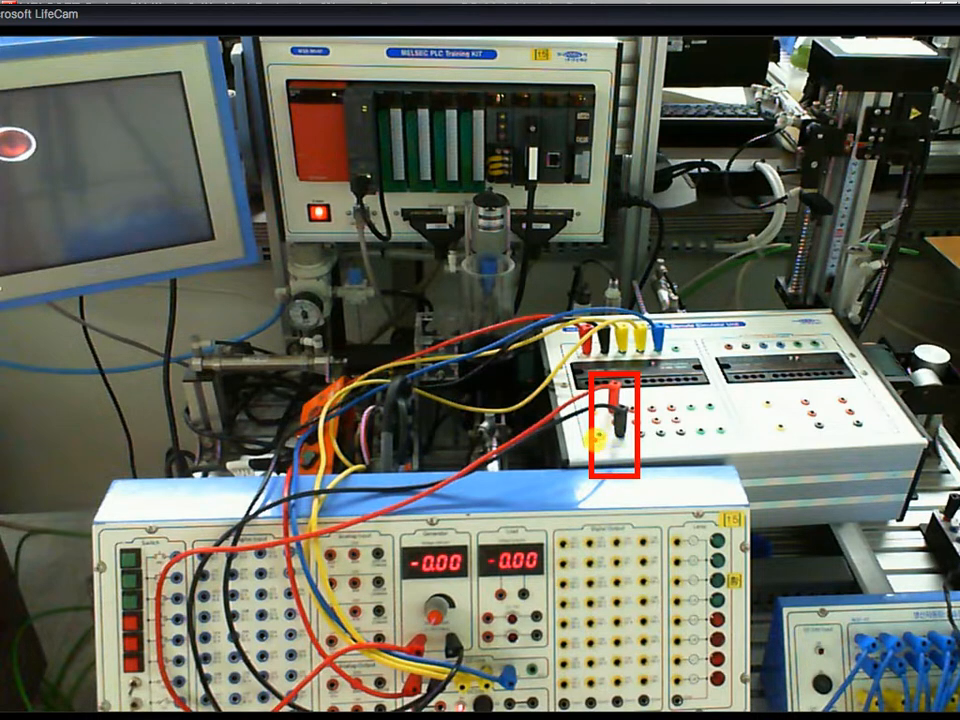
left_click_drag(594, 371, 648, 459)
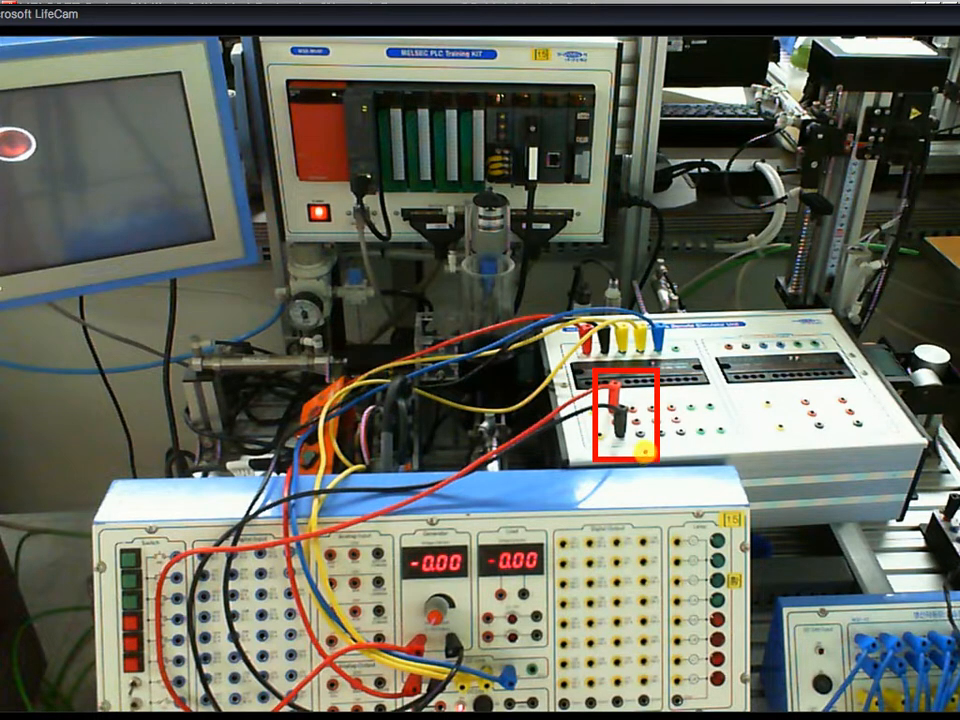
key("Escape")
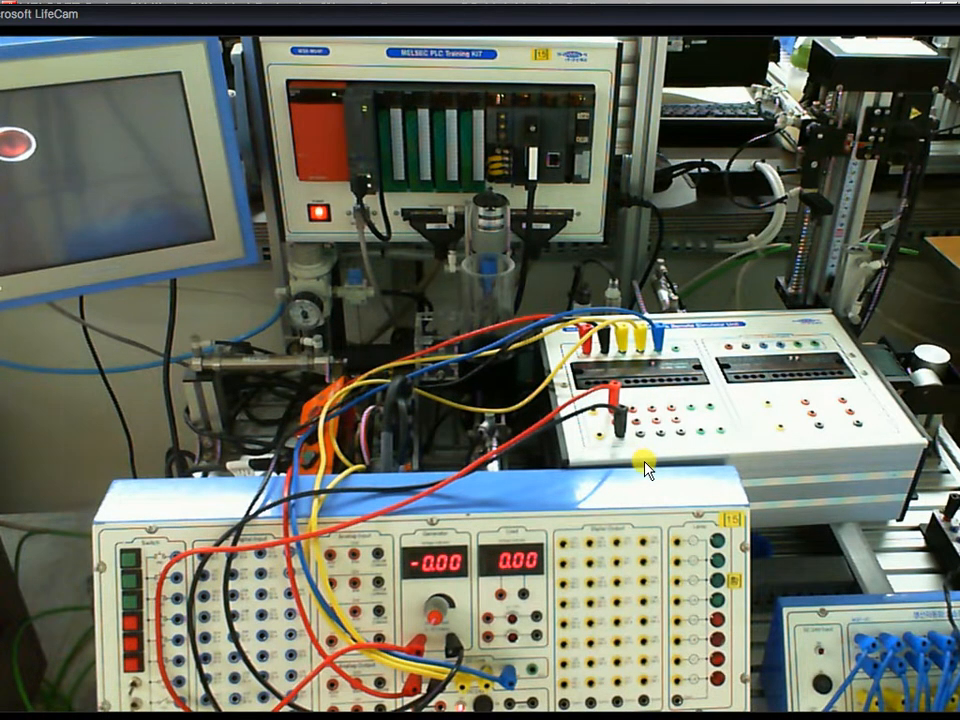
key("alt+Tab")
key("ctrl+1")
left_click(566, 449)
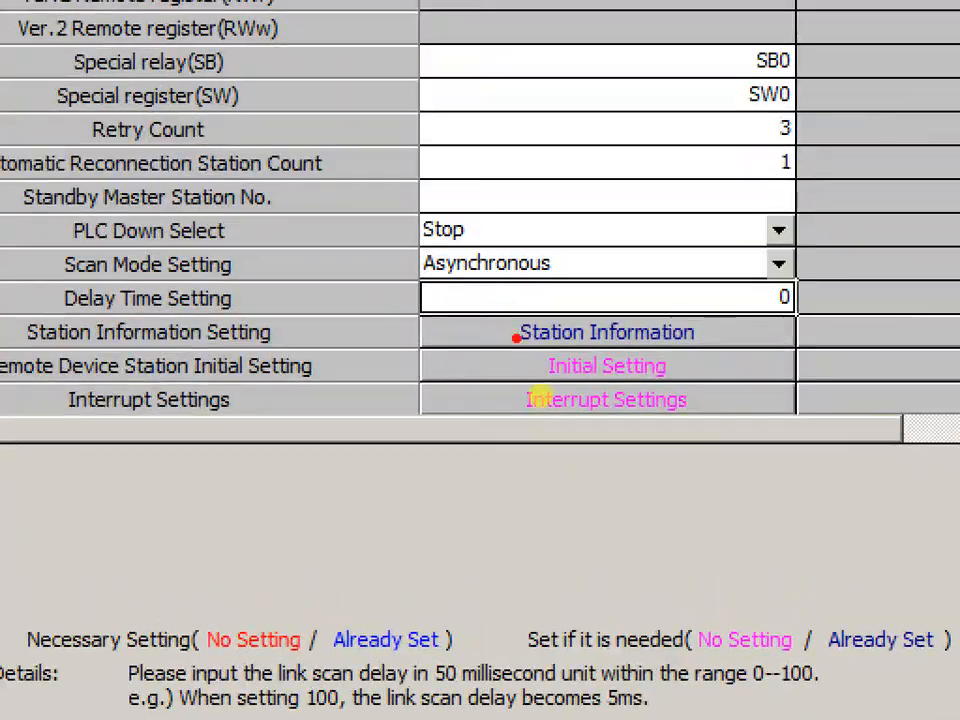
left_click_drag(543, 390, 634, 427)
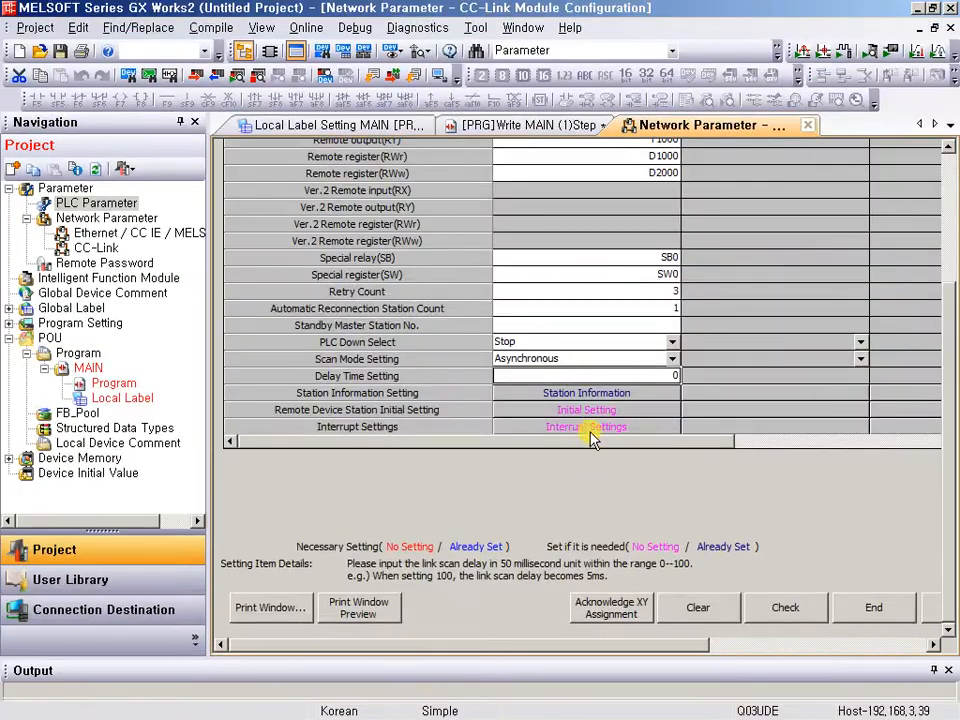
Open the remote device station initial setting of module 1 and enter 1 as the first target station number.
left_click(590, 410)
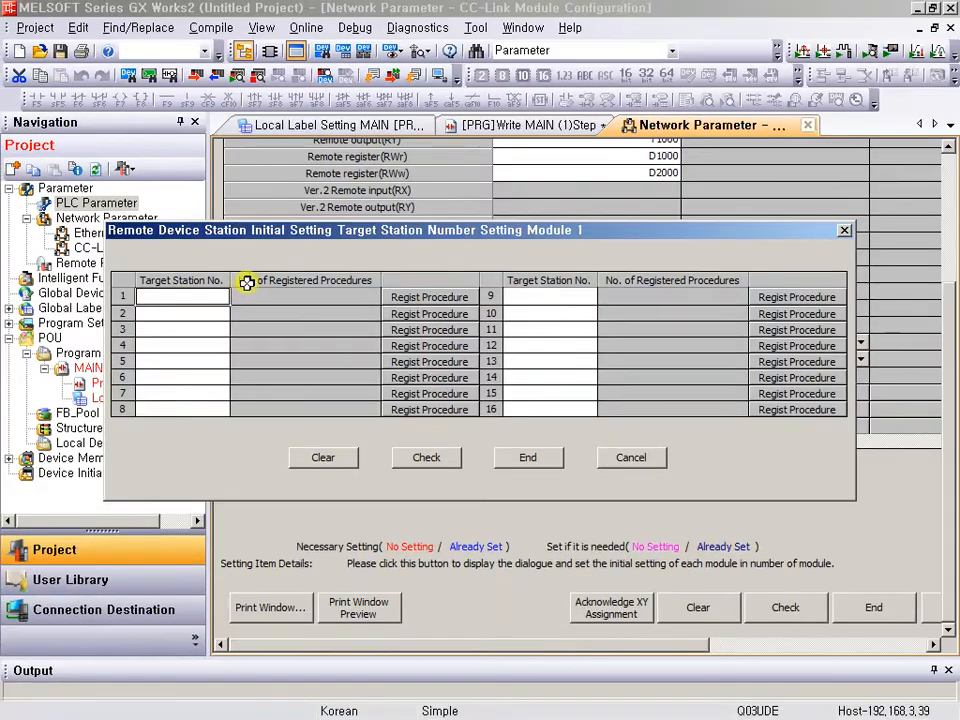
left_click(208, 290)
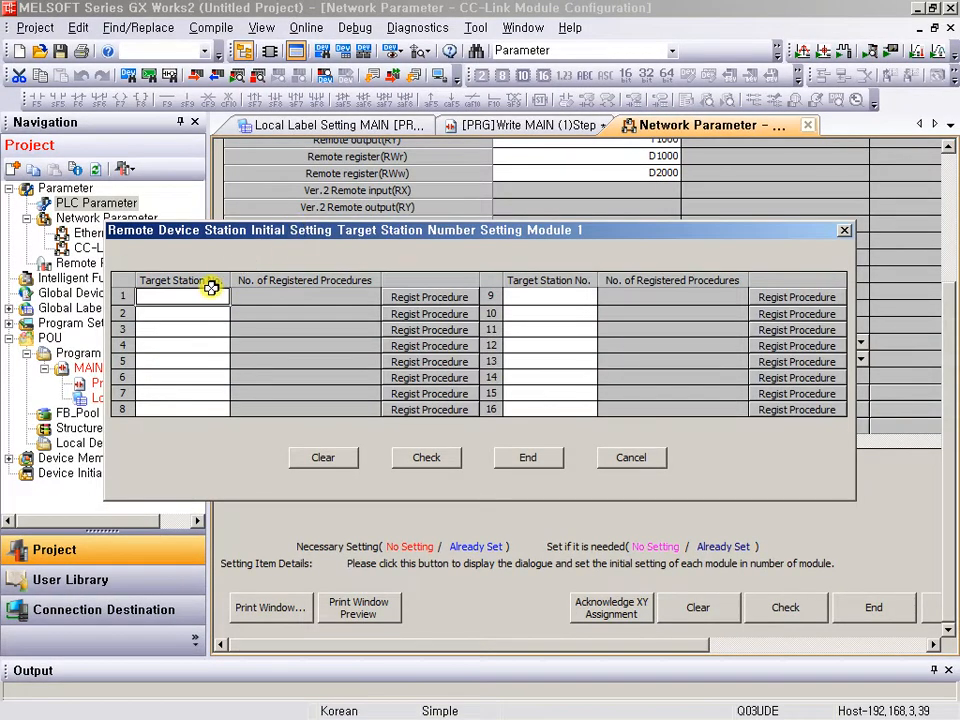
type("1")
key("Return")
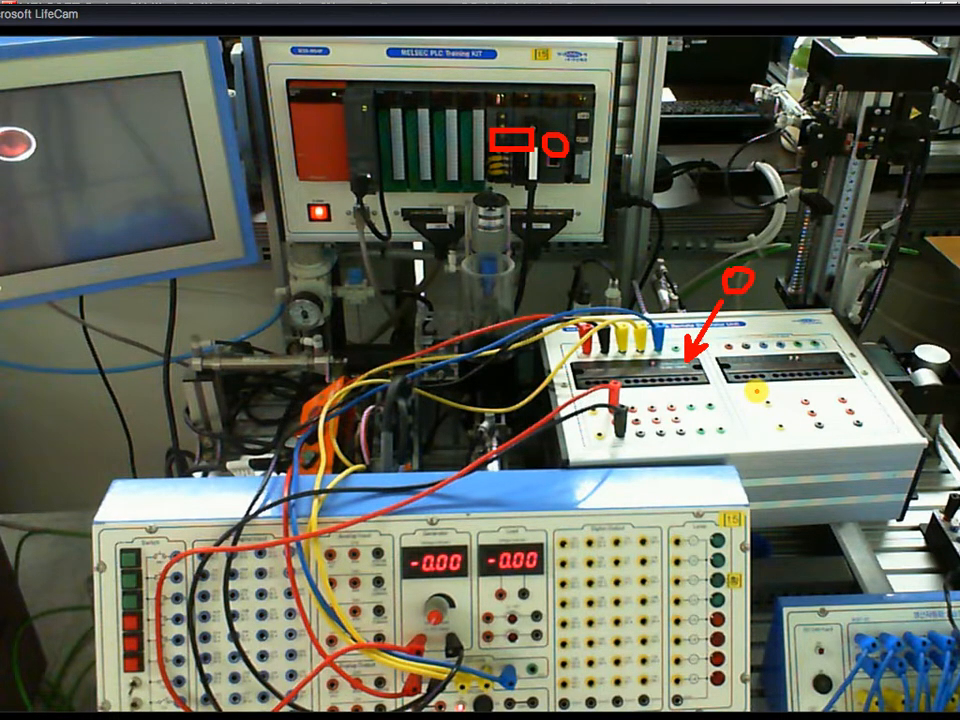
key("Escape")
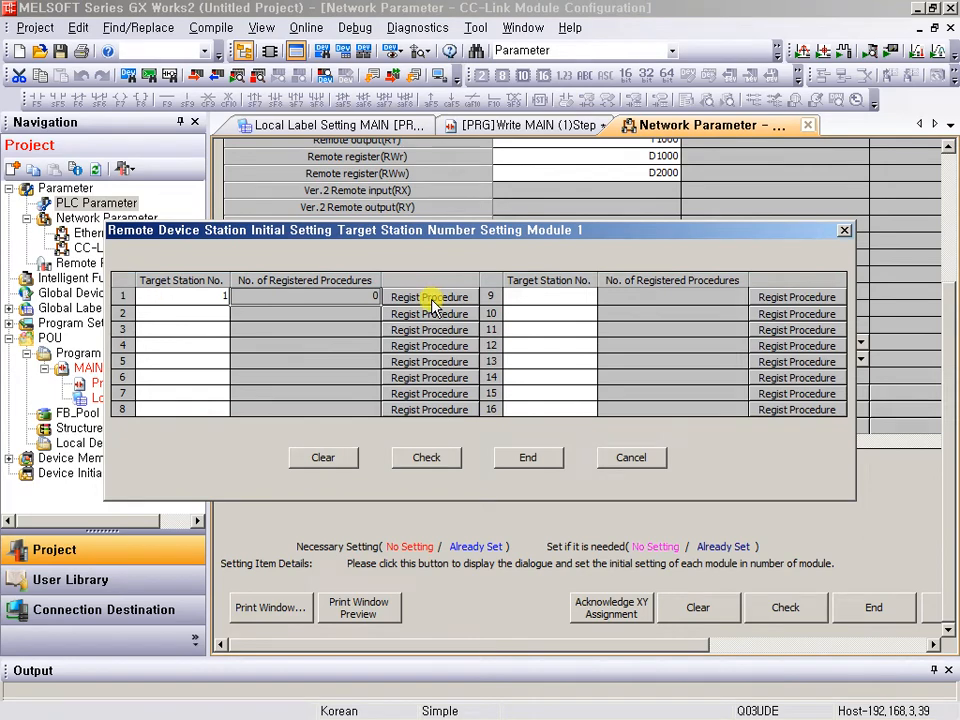
Open the procedure registration for target station 1 and set its input format to HEX.
left_click(431, 297)
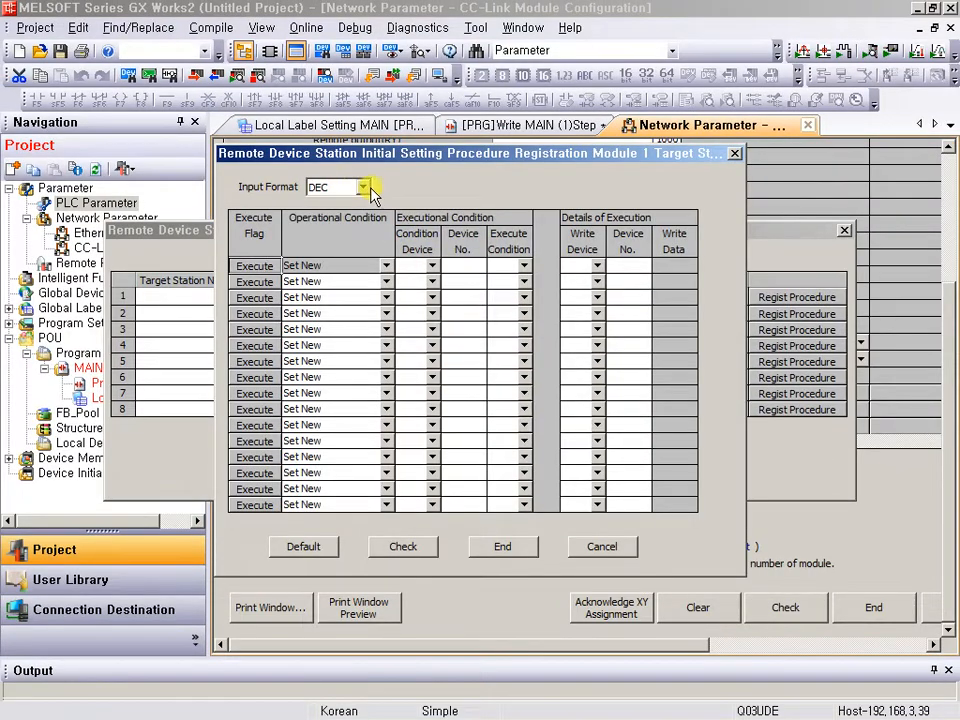
left_click(385, 190)
left_click(340, 217)
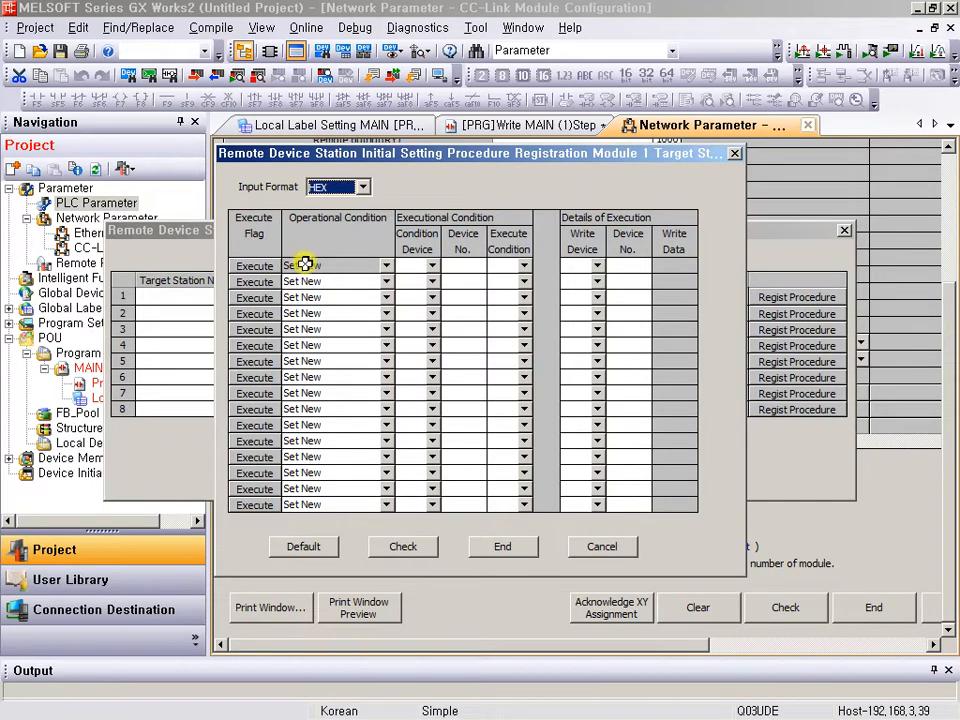
Set the first procedure's executional condition to device RX, device number 18, with execute condition ON.
left_click(433, 266)
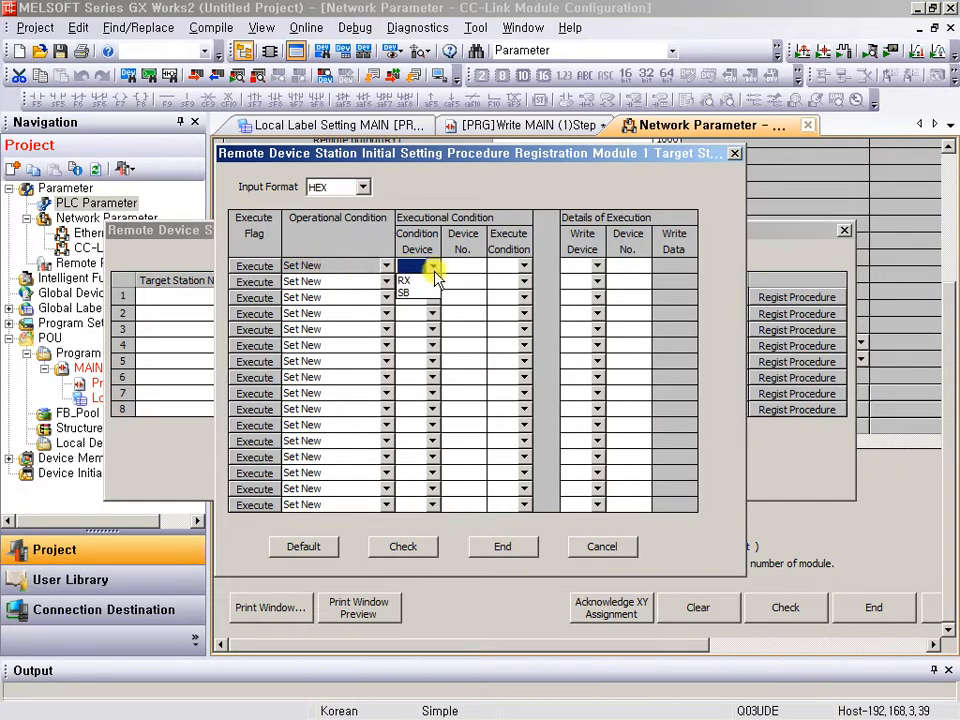
left_click(408, 290)
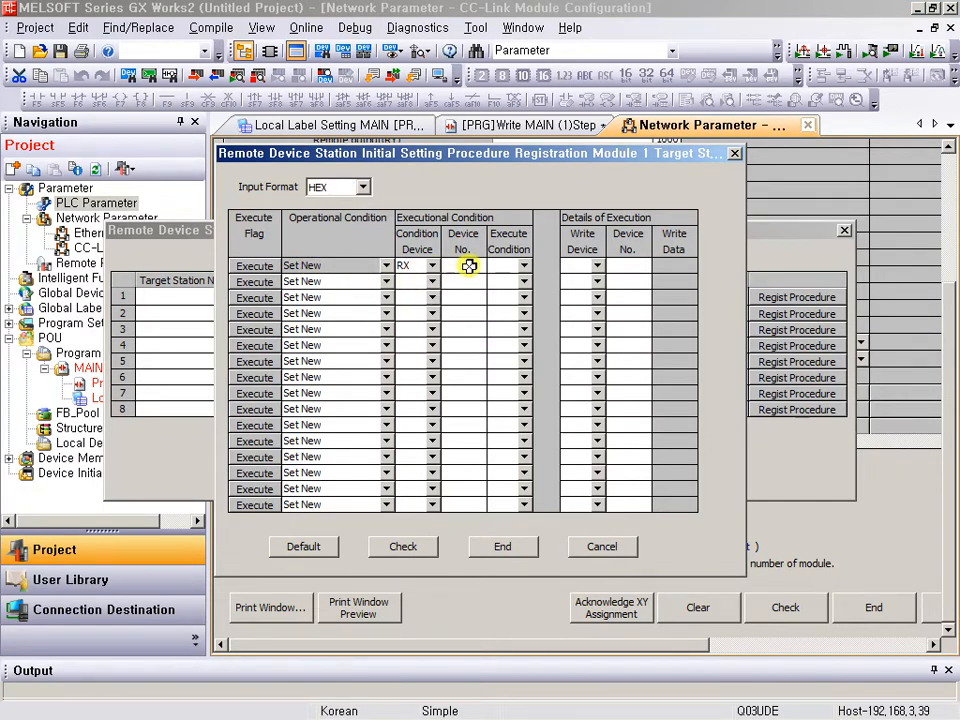
type("18")
key("Return")
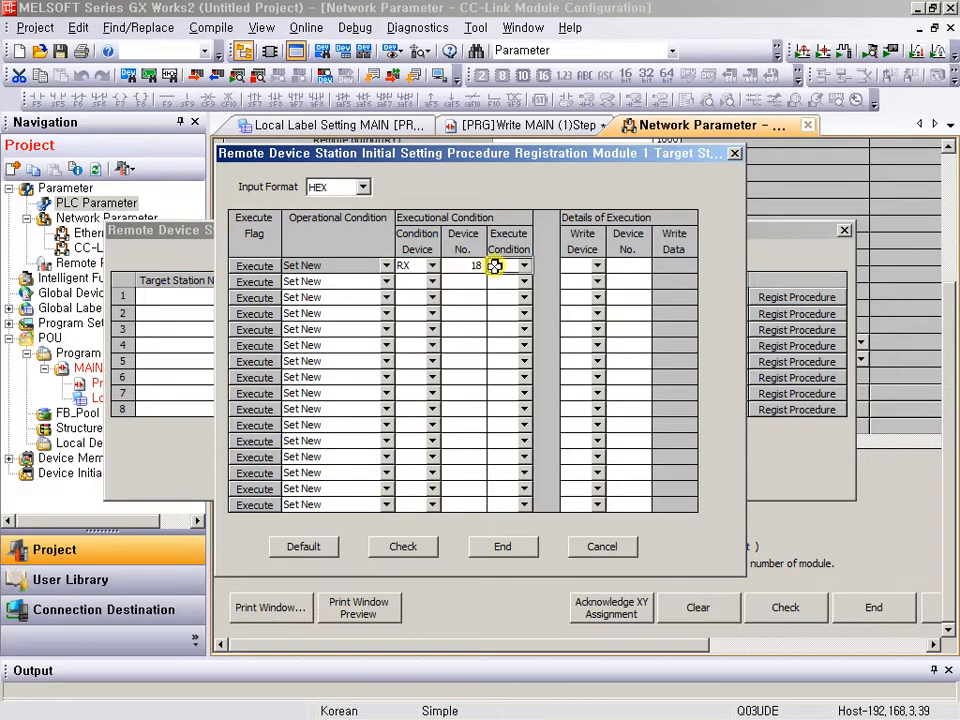
left_click(458, 265)
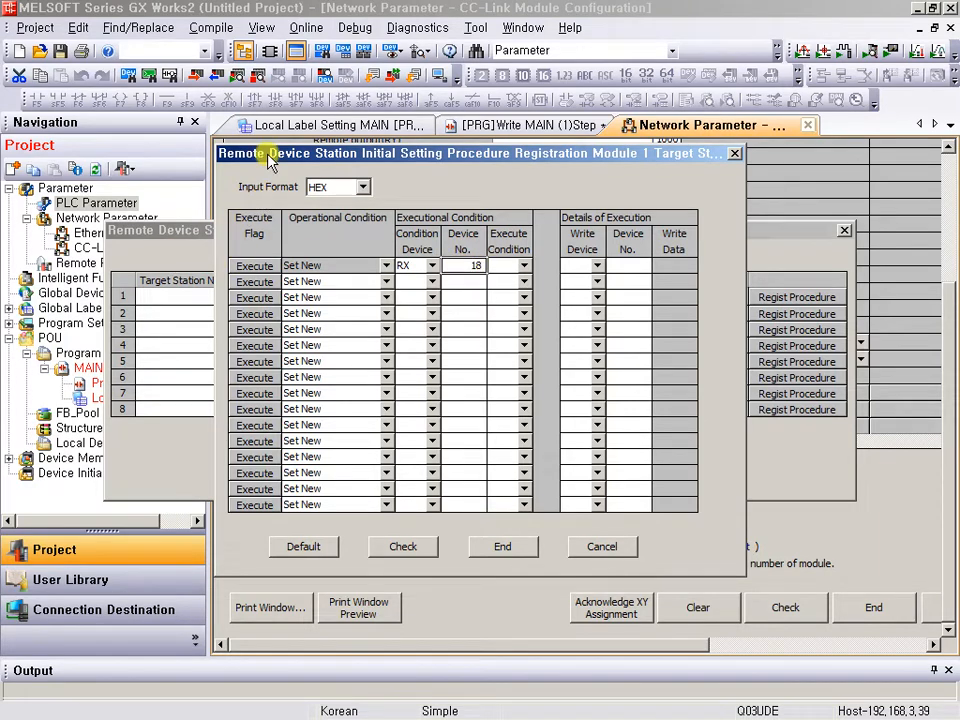
left_click_drag(230, 153, 338, 154)
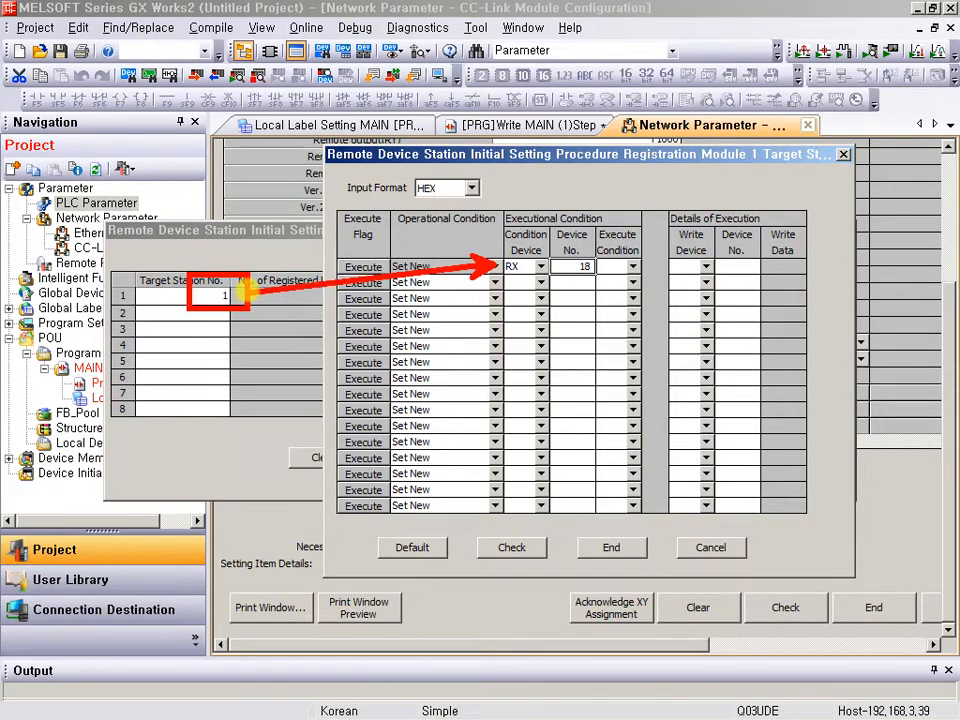
left_click(633, 267)
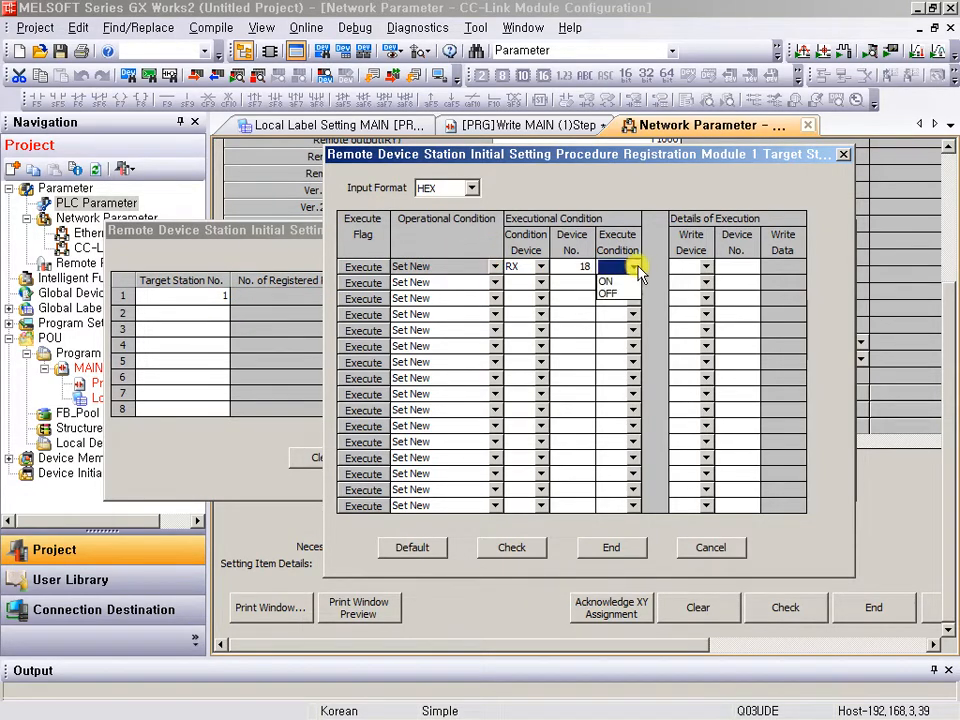
left_click(609, 284)
Set the first procedure's execution details to write device RWw, device number 00 and write data 0001.
left_click(705, 266)
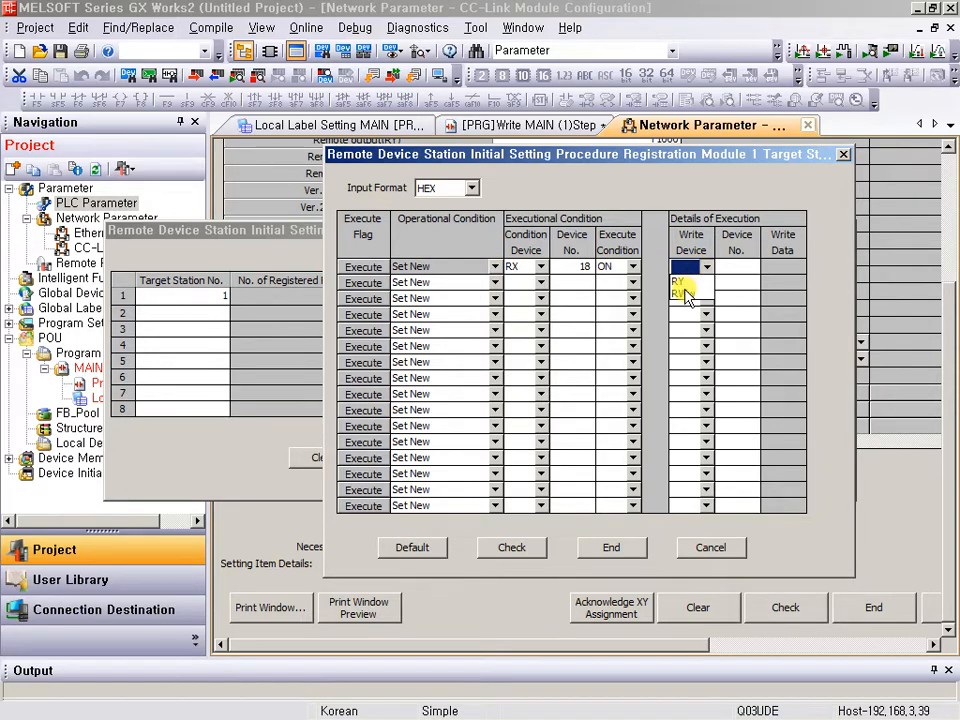
left_click(686, 293)
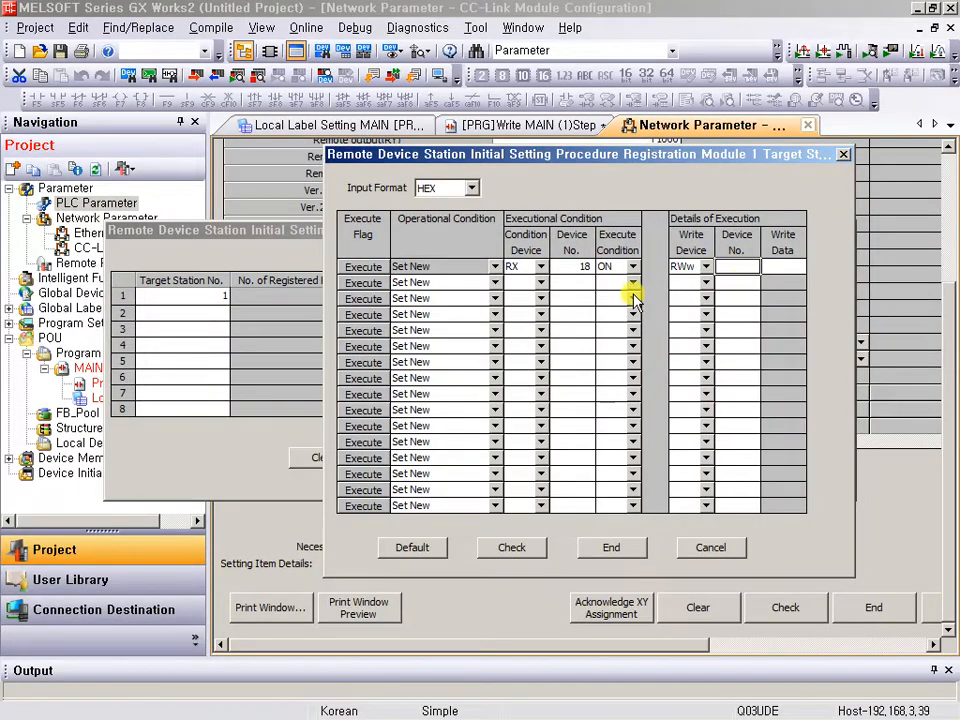
type("00")
key("Tab")
type("0001")
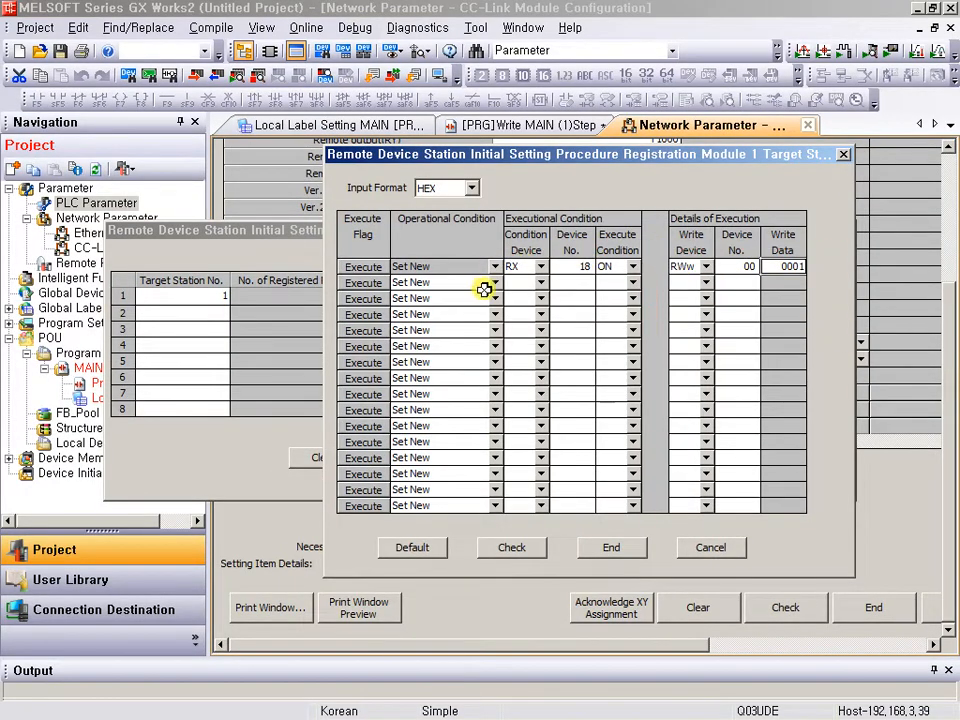
Define the second procedure as Same as Prev.Set, with write device RWw, device number 01 and write data 0000.
left_click(431, 283)
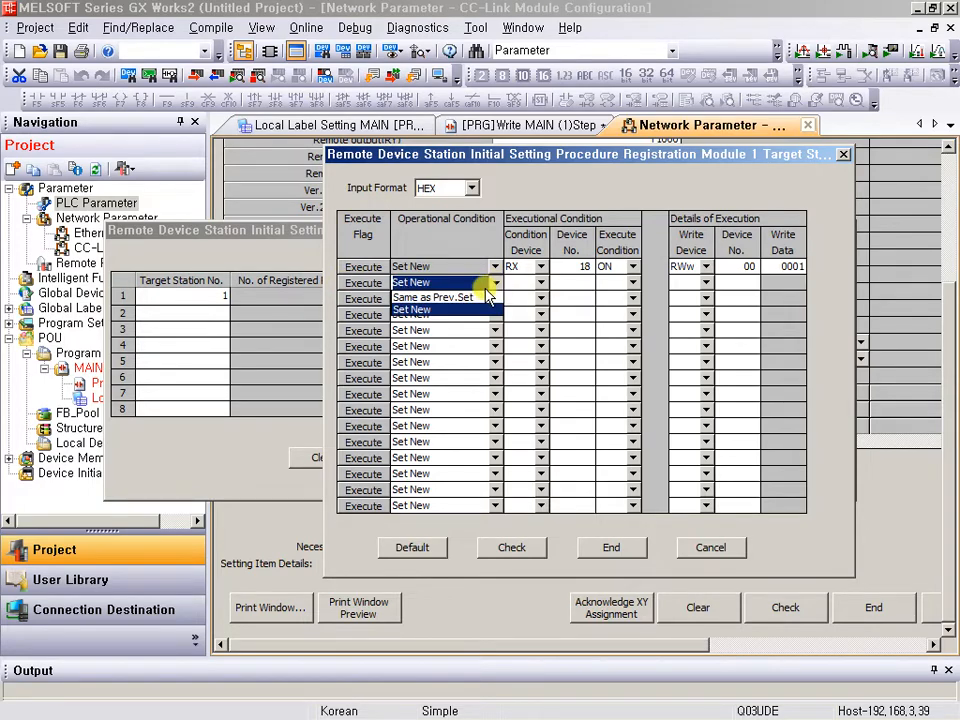
left_click(446, 297)
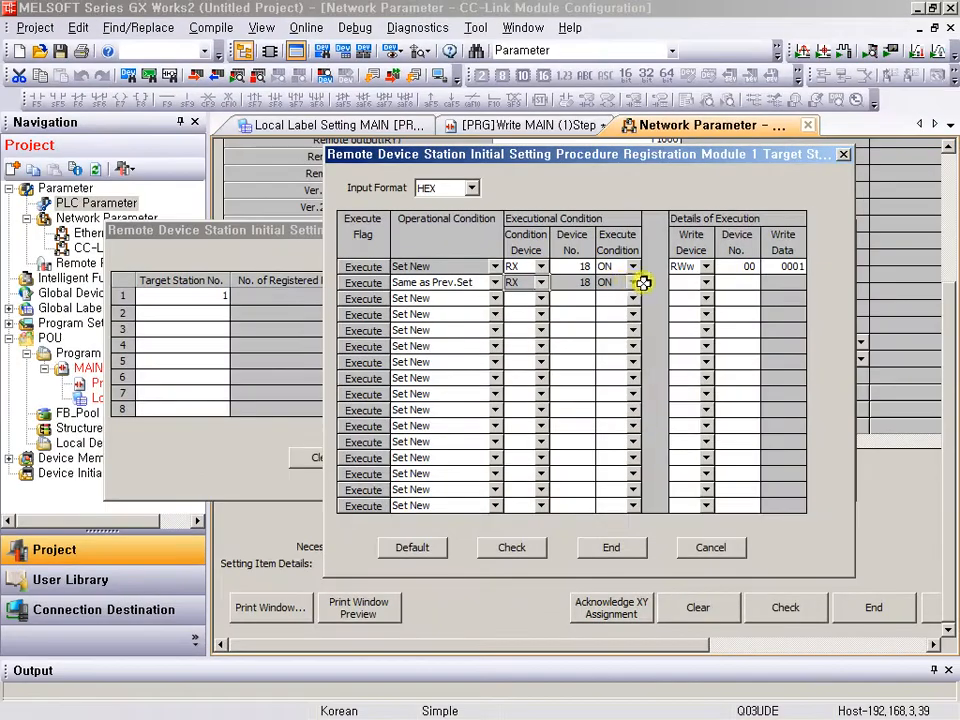
left_click(710, 284)
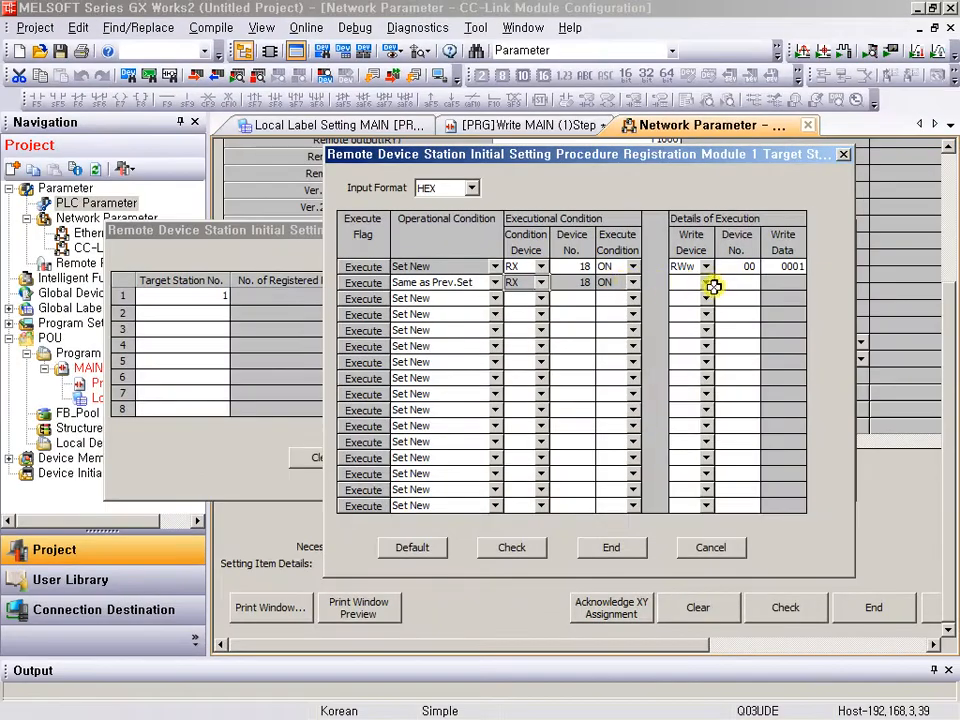
left_click(706, 284)
left_click(703, 310)
left_click(730, 288)
type("01")
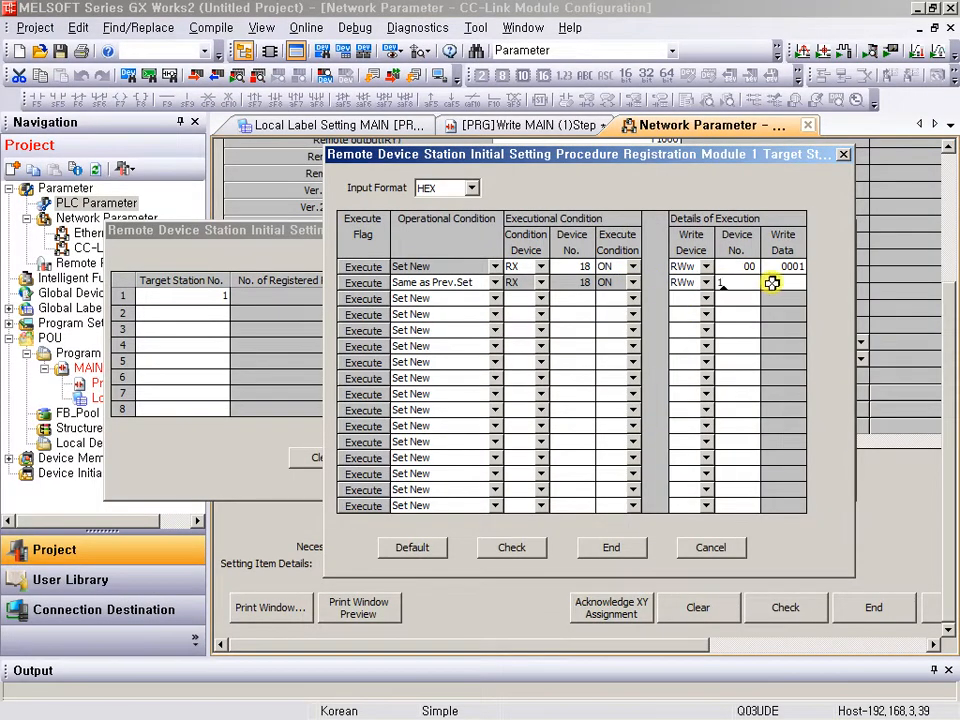
left_click(777, 283)
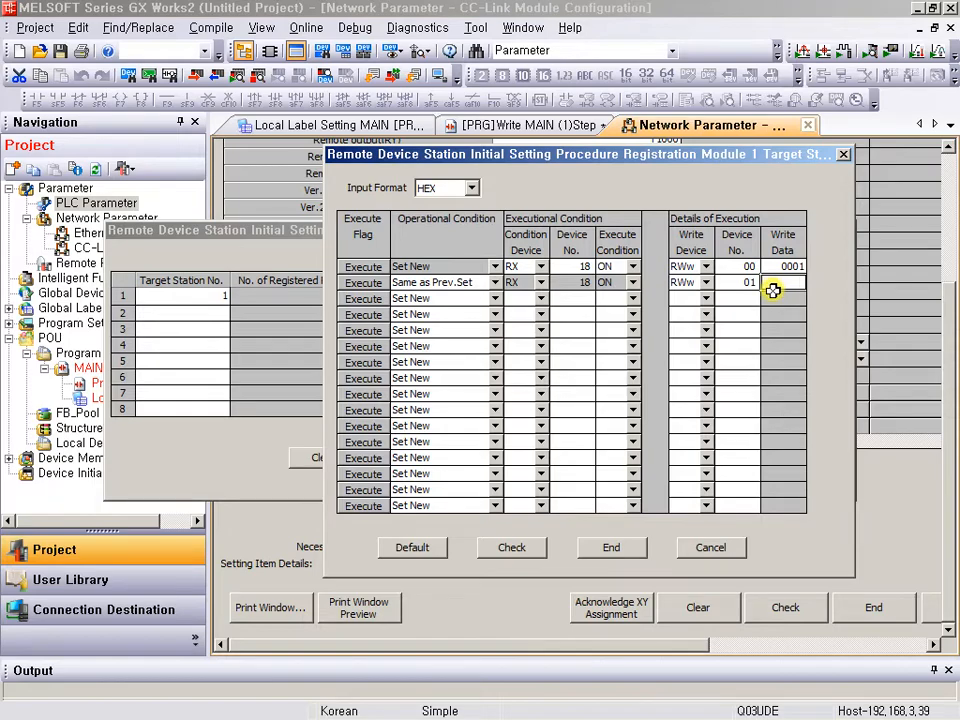
type("0000")
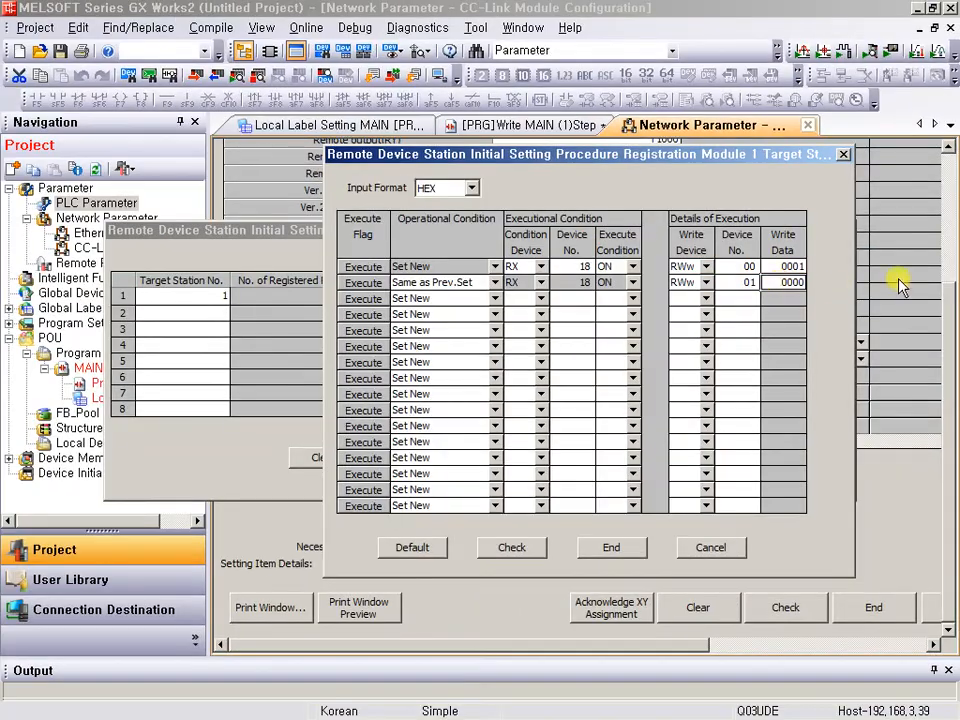
Define the third procedure as Same as Prev.Set, with write device RWw, device number 02 and write data 0002.
left_click(494, 298)
left_click(435, 314)
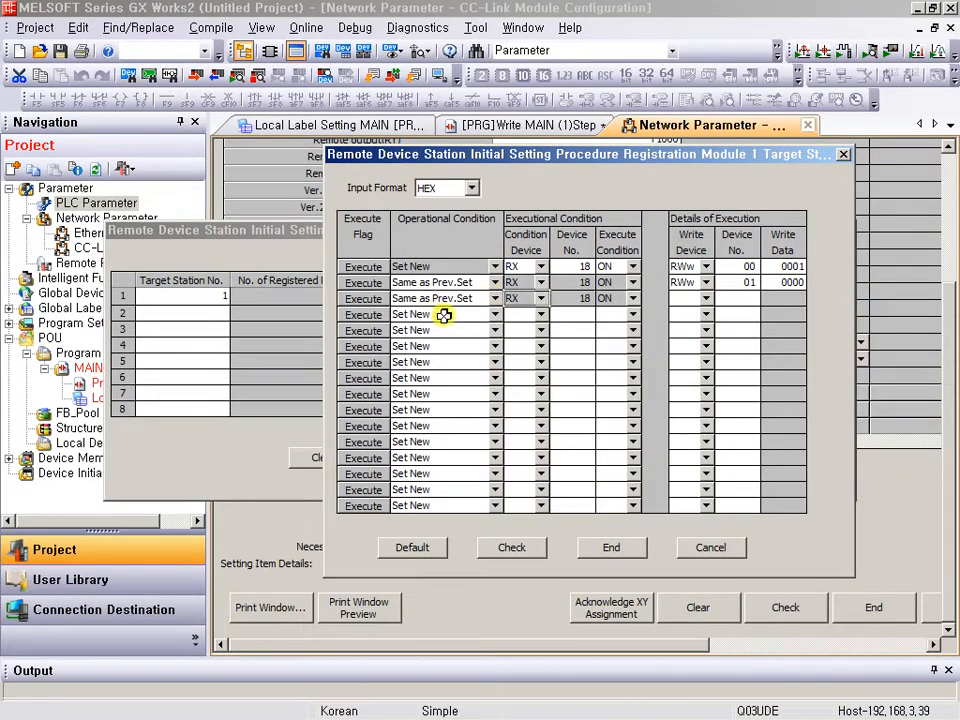
left_click(706, 298)
left_click(686, 326)
left_click(740, 303)
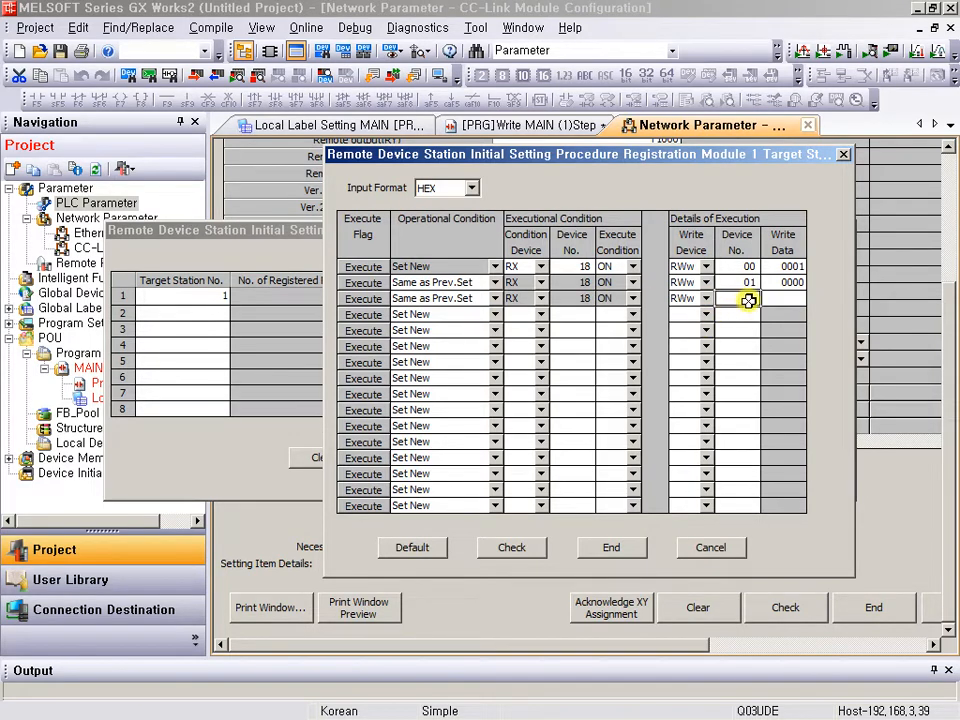
type("2")
left_click(789, 304)
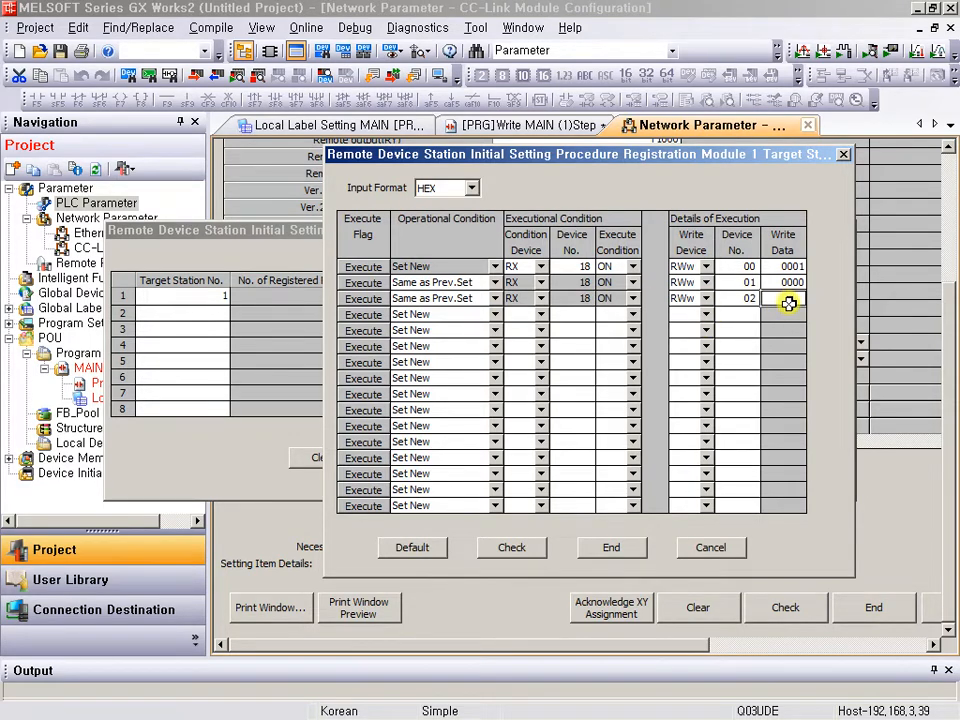
type("2")
Define the fourth procedure as Same as Prev.Set, with write device RY, device number 18 and write data ON.
left_click(735, 328)
left_click(708, 330)
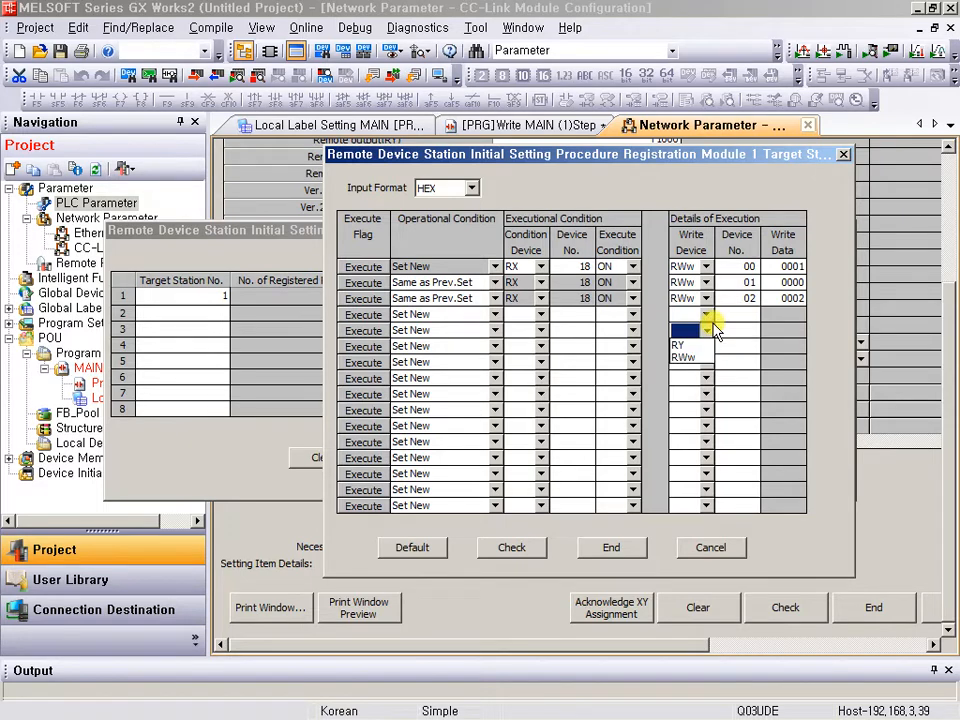
left_click(739, 313)
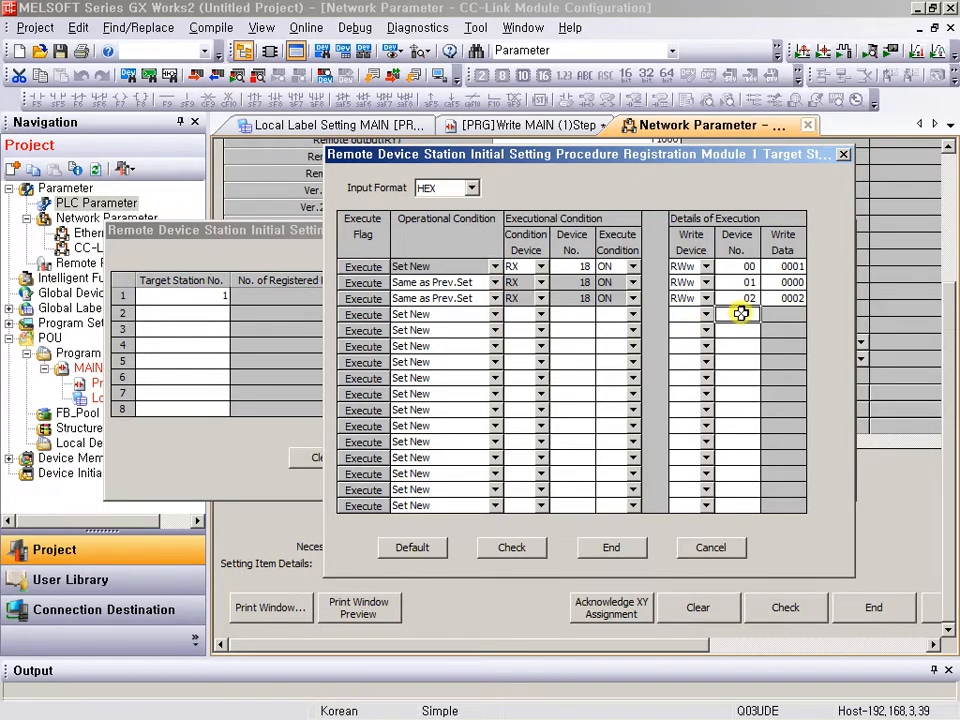
left_click(497, 318)
left_click(465, 328)
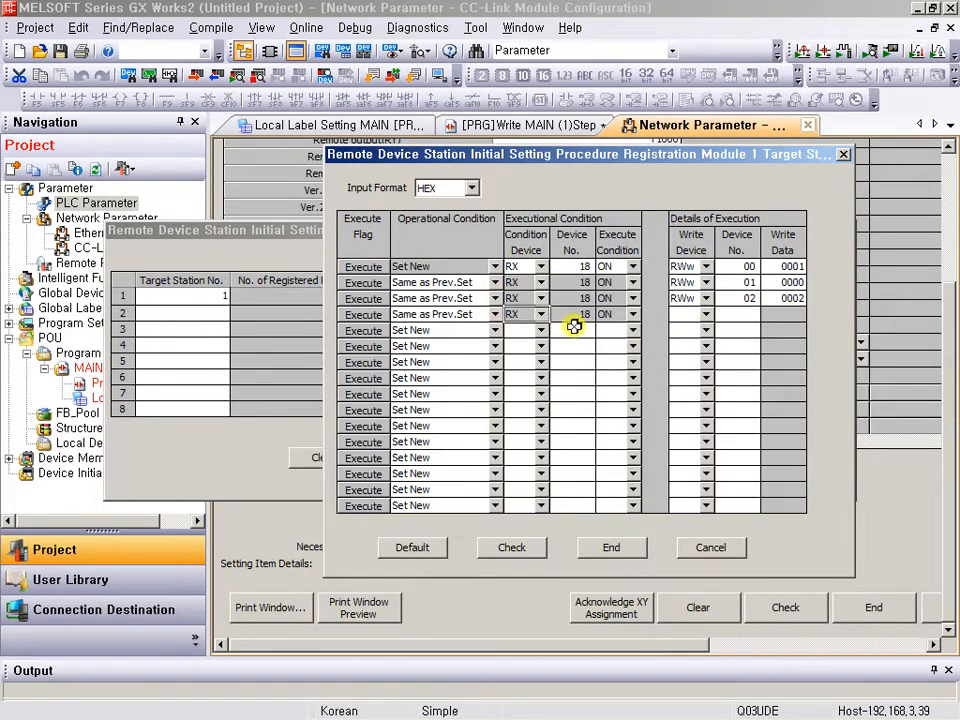
left_click(705, 315)
left_click(688, 328)
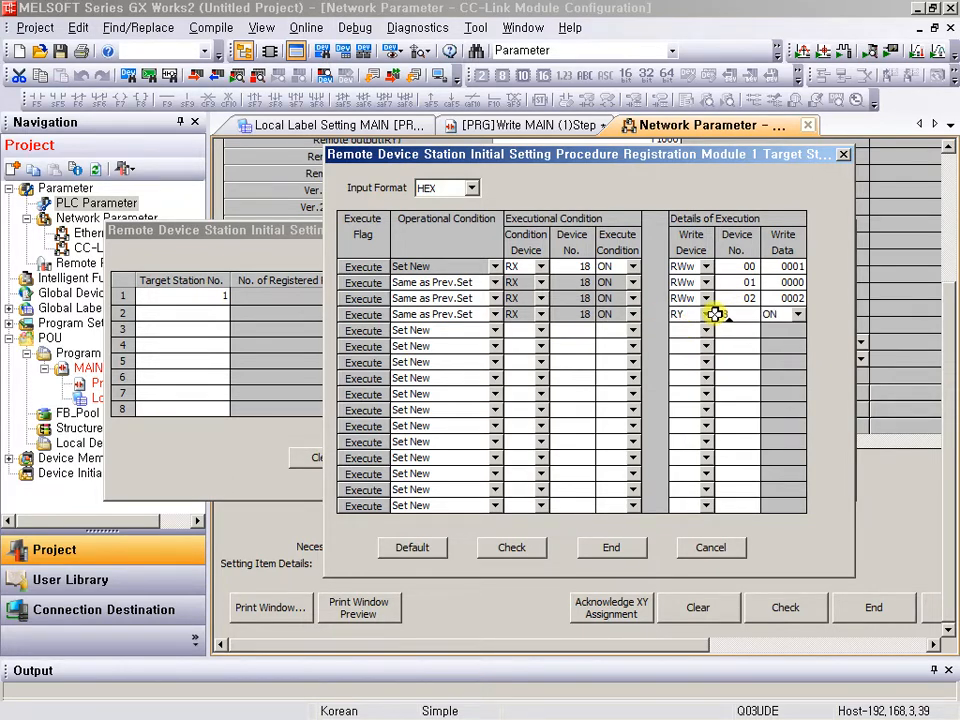
key("Tab")
Define the fifth procedure as Same as Prev.Set, with write device RY, device number 19 and write data ON.
left_click(494, 330)
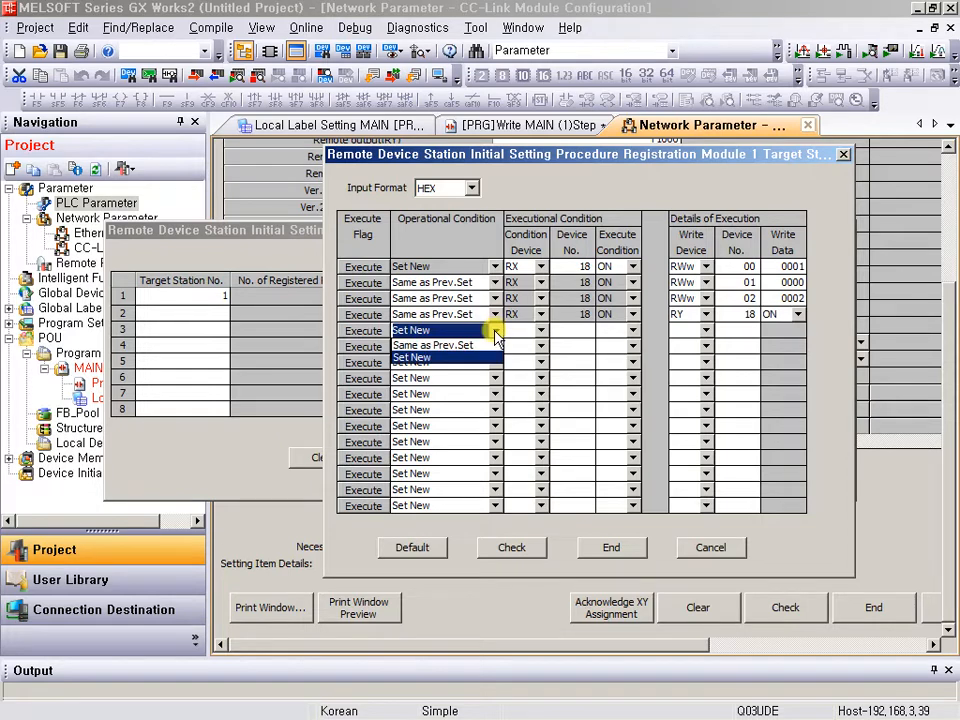
left_click(478, 347)
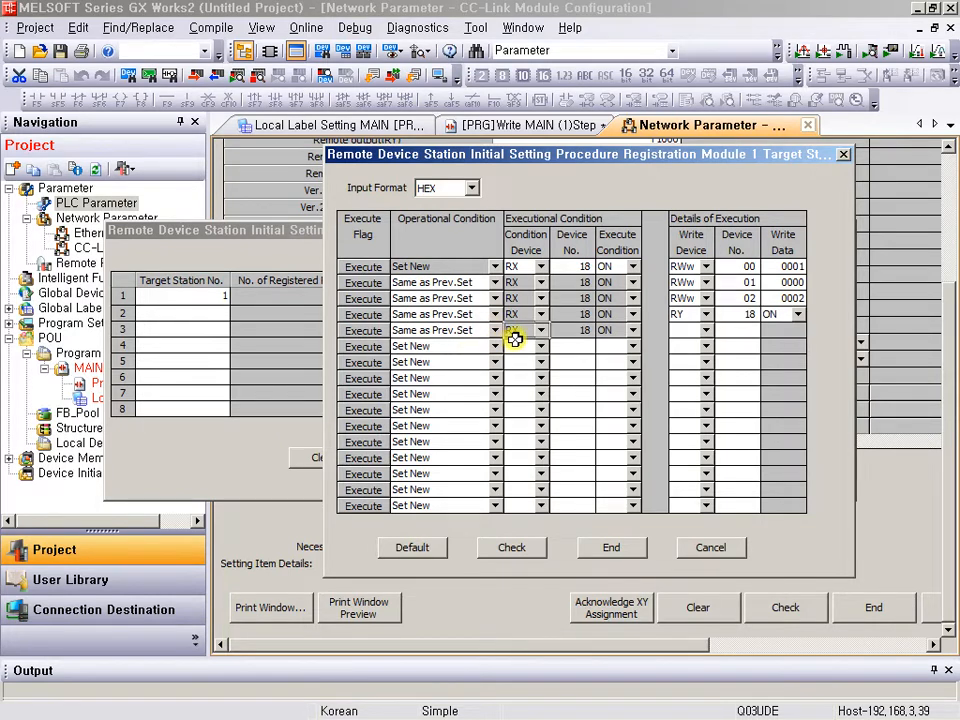
left_click(703, 330)
left_click(680, 345)
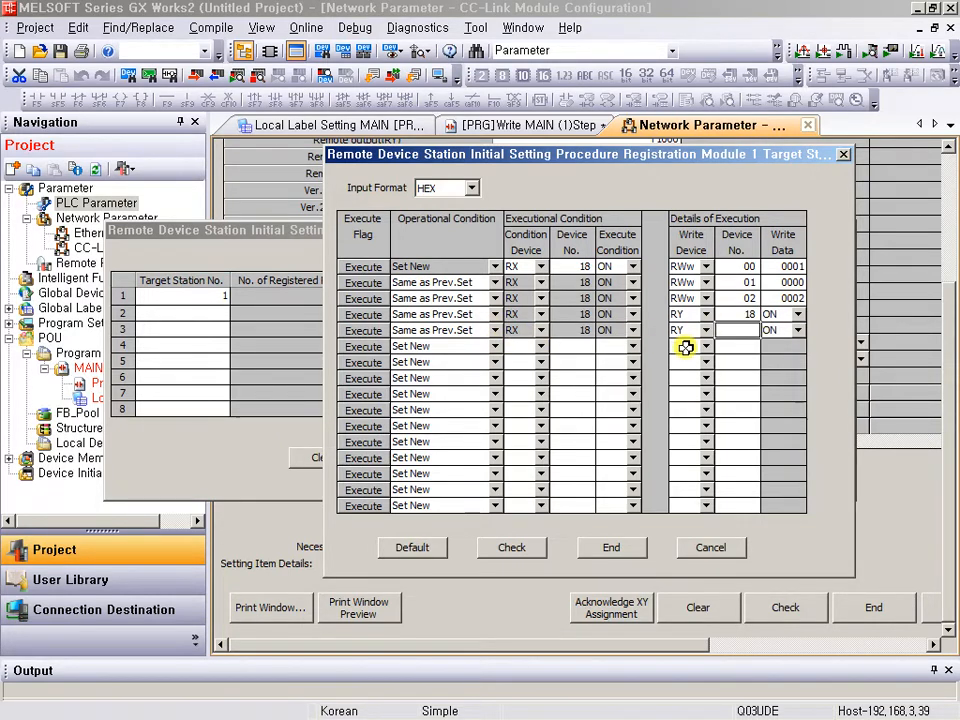
left_click(739, 332)
type("19")
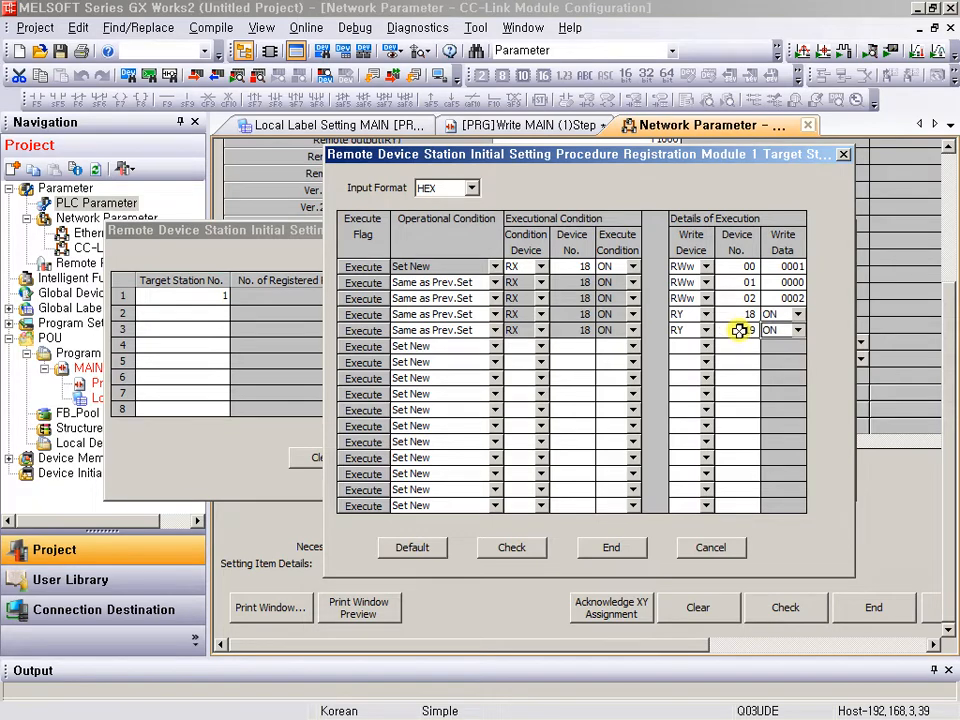
left_click(776, 330)
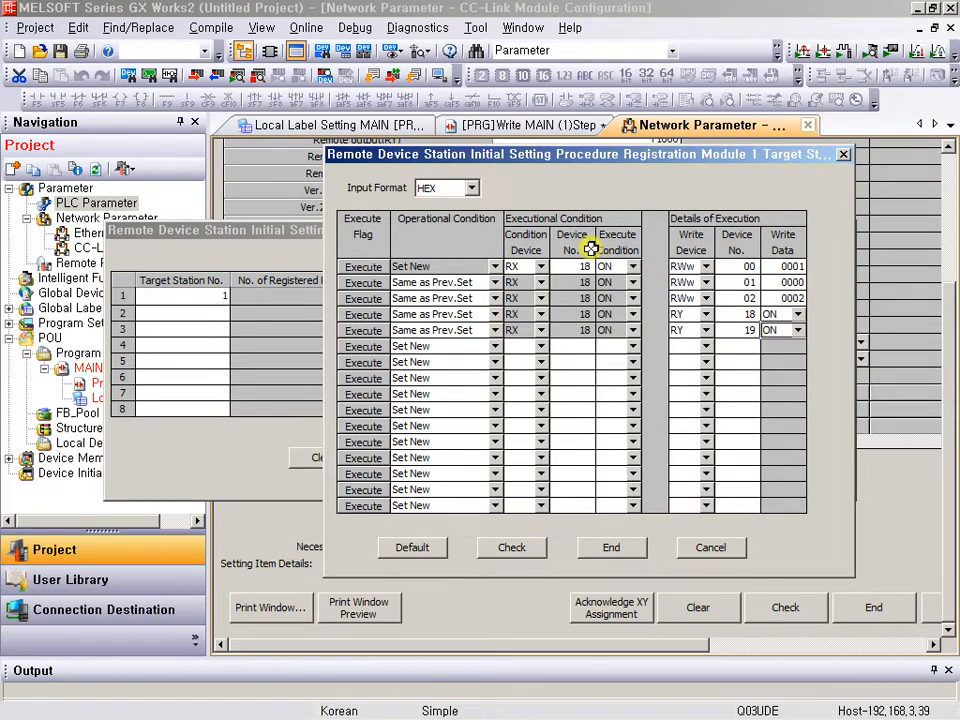
mouse_move(500, 200)
left_mouse_down()
mouse_move(575, 233)
mouse_move(650, 243)
left_mouse_up()
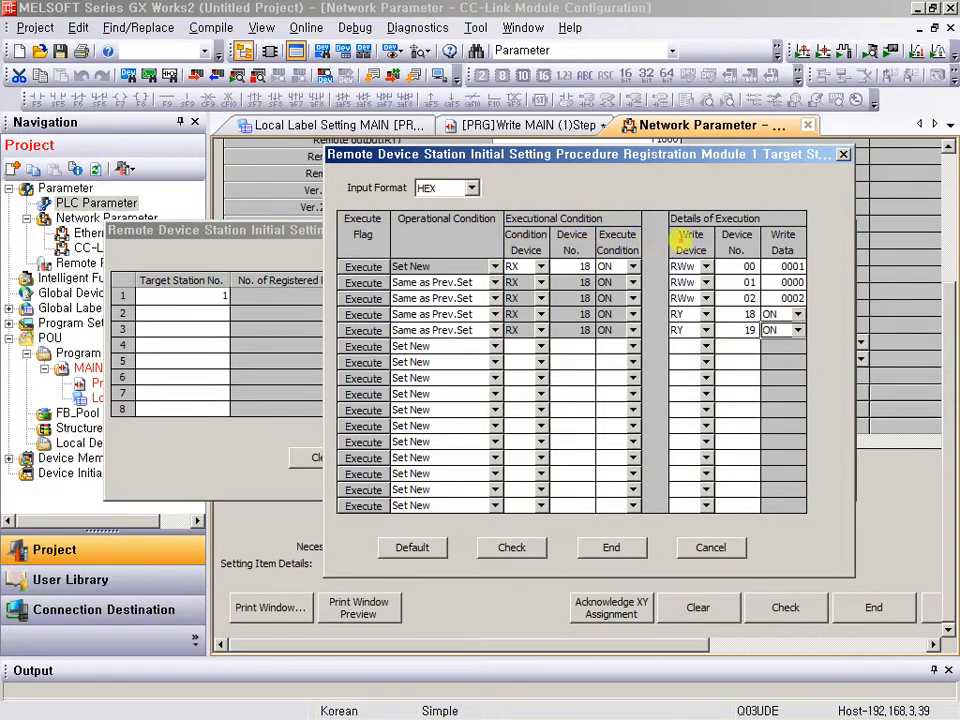
left_click_drag(669, 201, 804, 259)
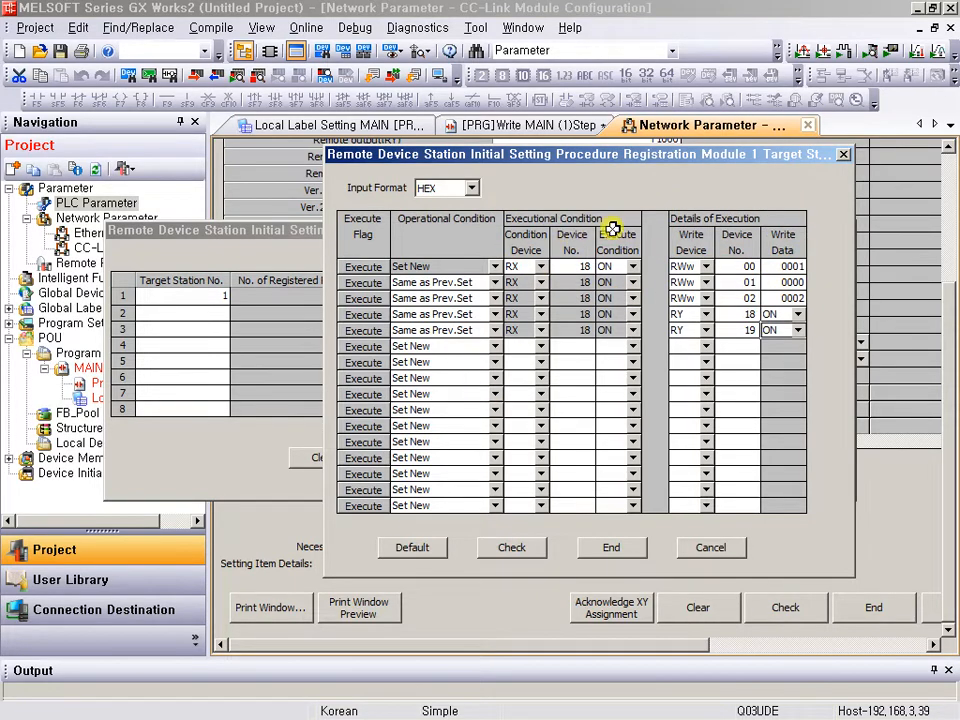
mouse_move(338, 208)
left_mouse_down()
mouse_move(775, 365)
mouse_move(820, 364)
left_mouse_up()
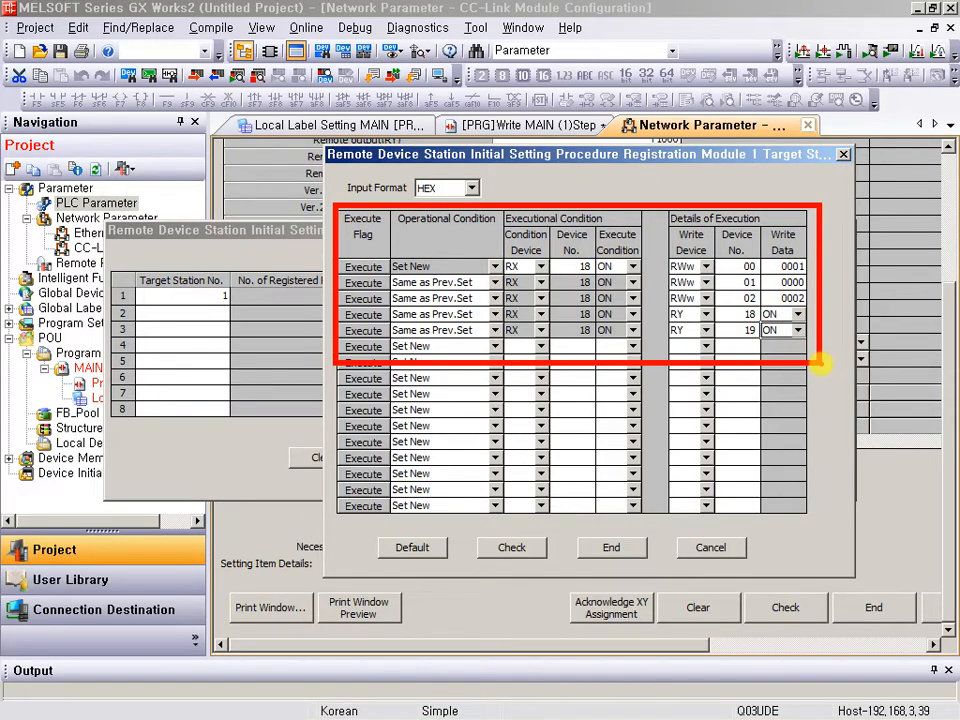
key("e")
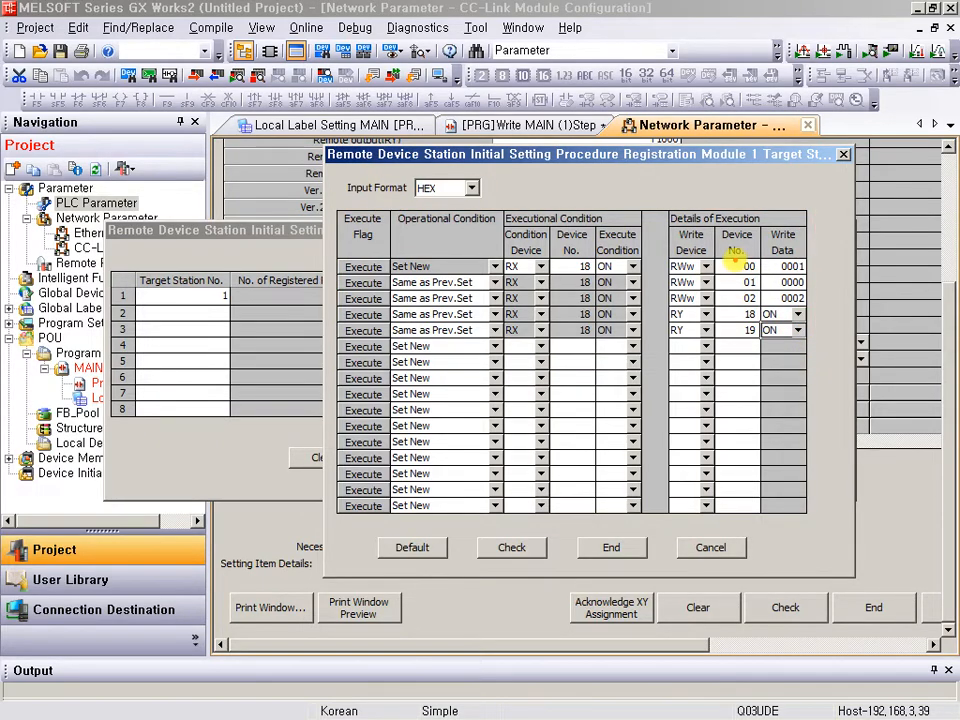
left_click_drag(735, 262, 672, 165)
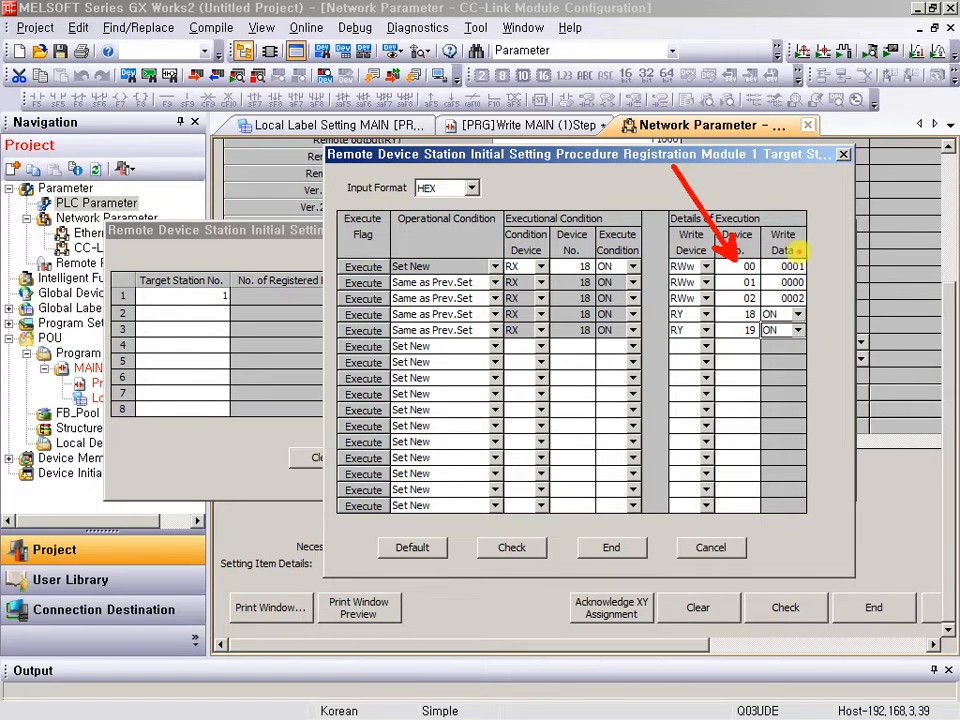
left_click_drag(789, 254, 868, 129)
left_click_drag(709, 250, 620, 118)
key("e")
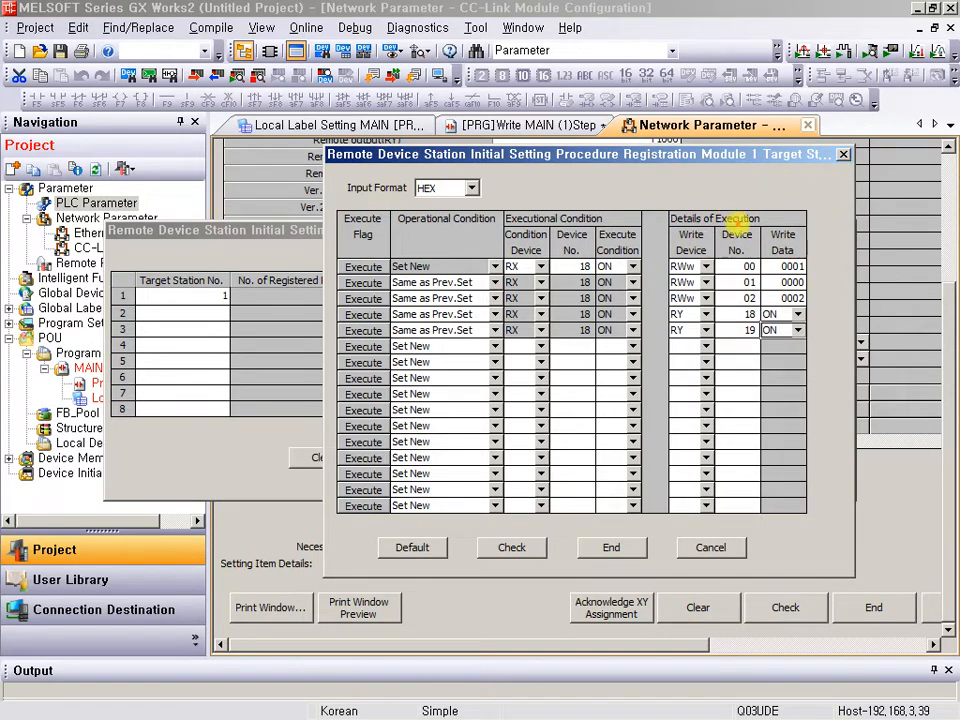
left_click_drag(784, 274, 838, 184)
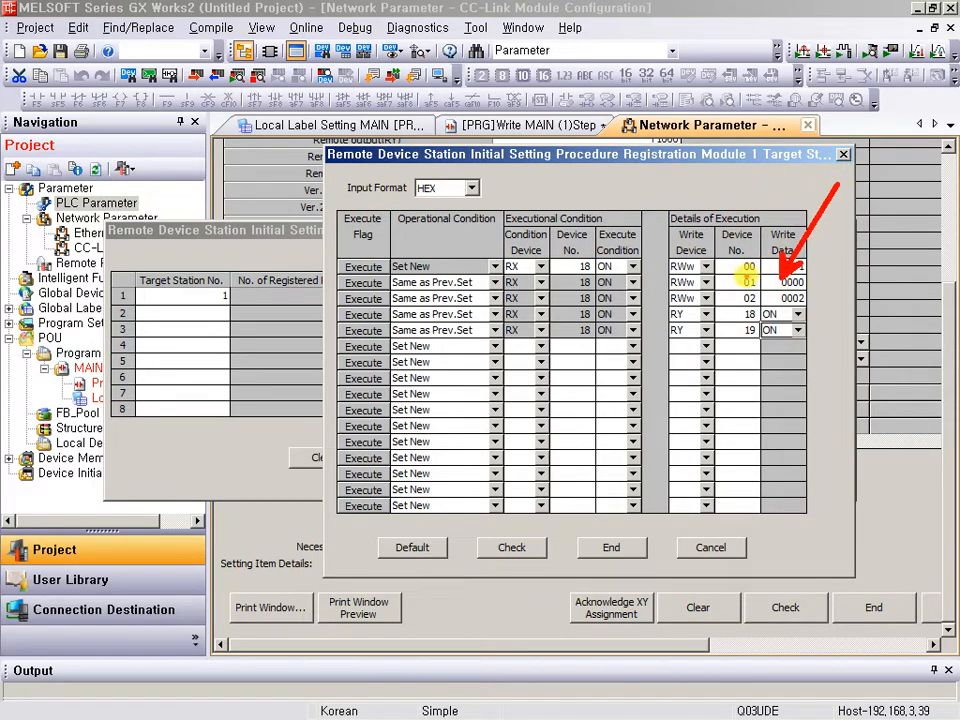
left_click_drag(734, 276, 655, 184)
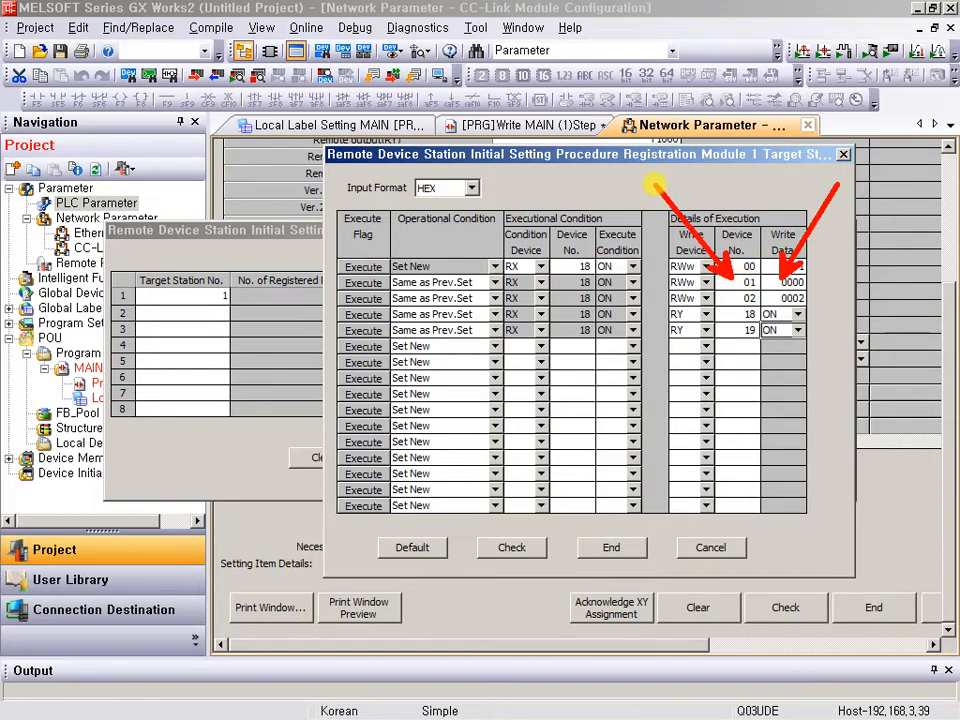
key("Escape")
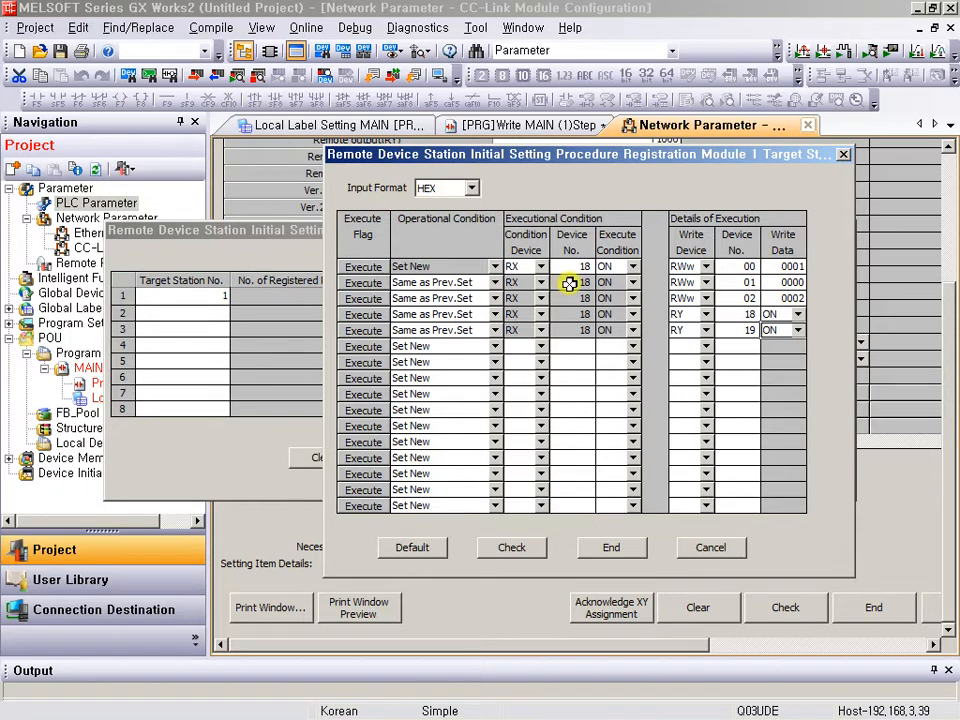
Keep the sixth procedure as Set New and set its condition to device RX, device number 18, with execute condition OFF.
left_click(495, 347)
left_click(538, 347)
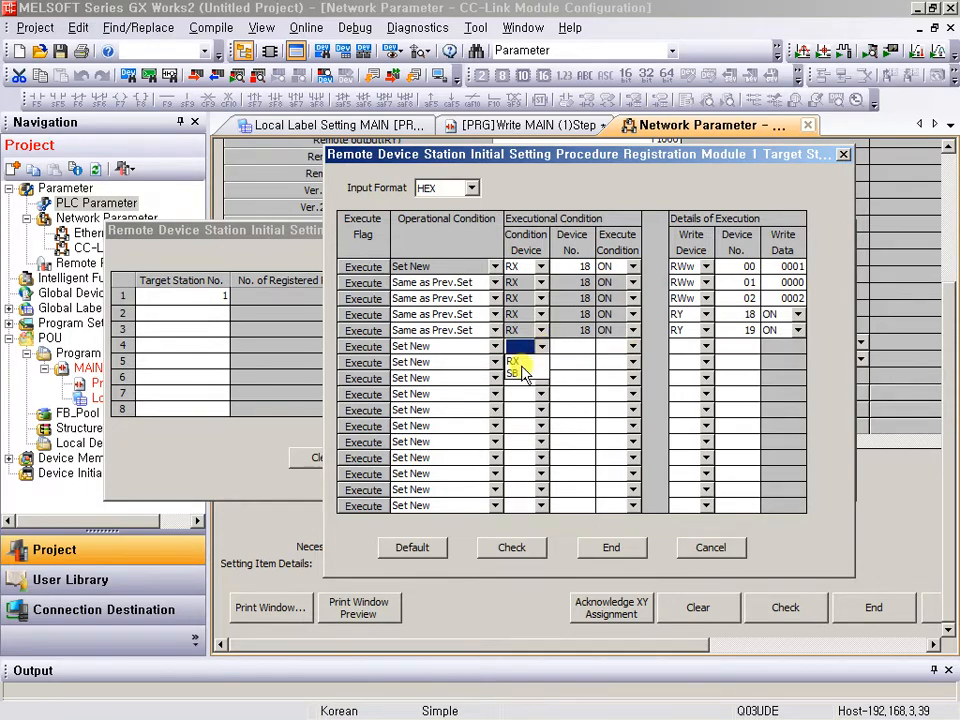
left_click(521, 364)
type("18")
key("Return")
key("Return")
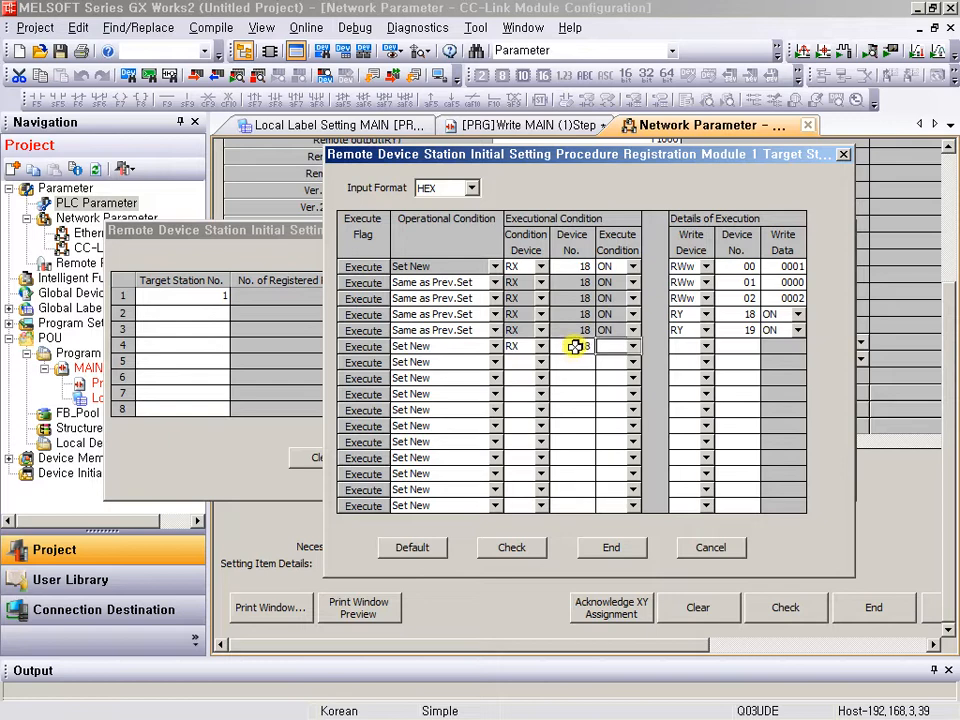
key("Down")
key("Down")
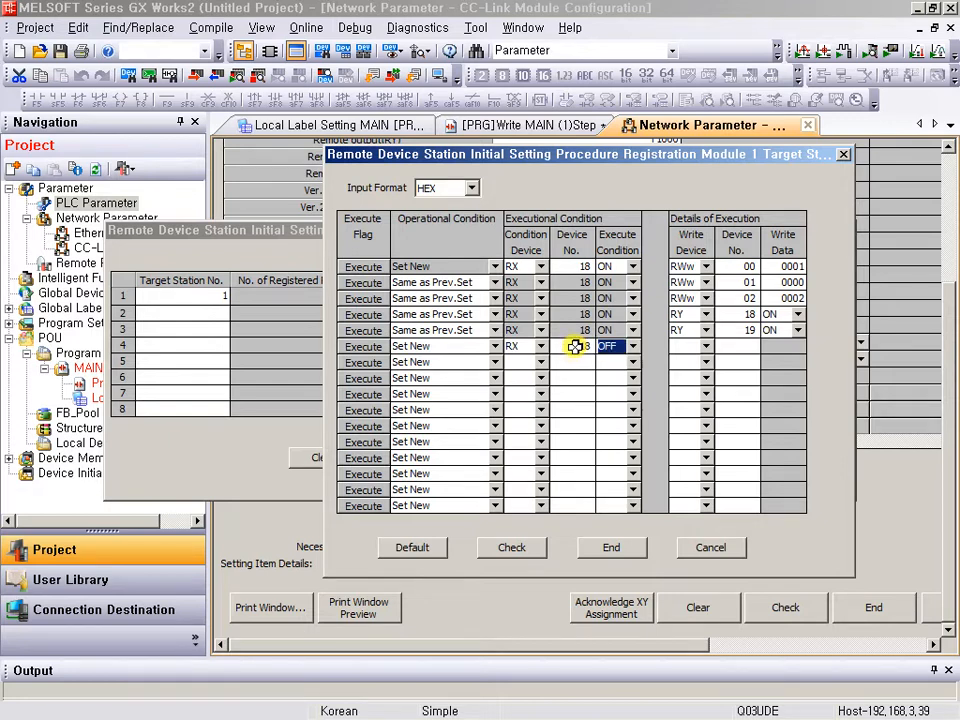
Set the sixth procedure's execution details to write device RY, device number 18 and write data OFF.
left_click(707, 347)
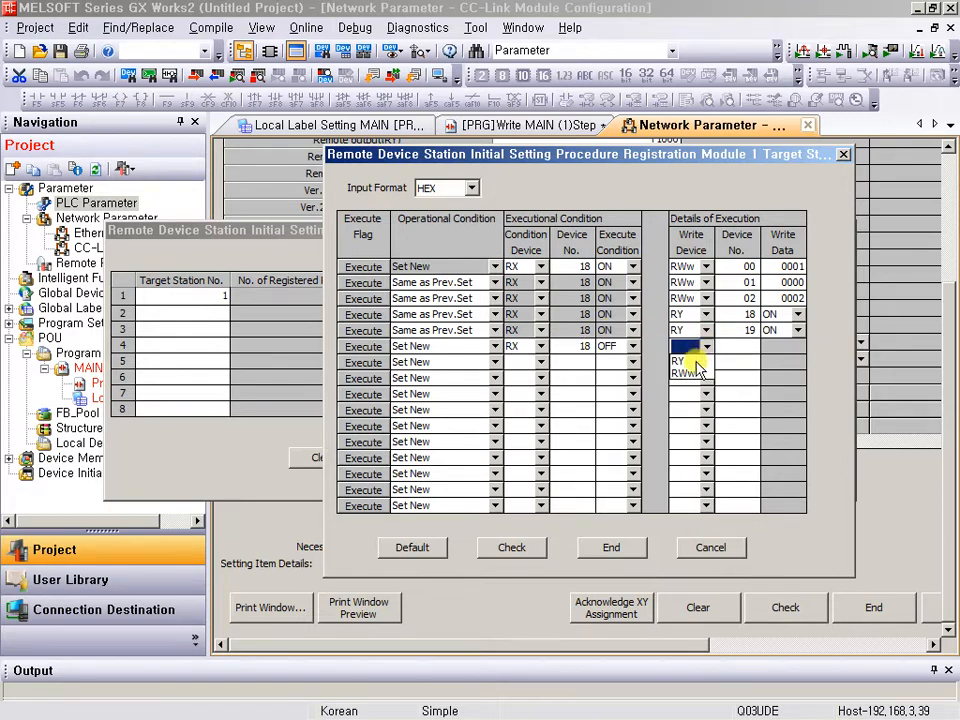
left_click(694, 362)
type("18")
key("Return")
key("Return")
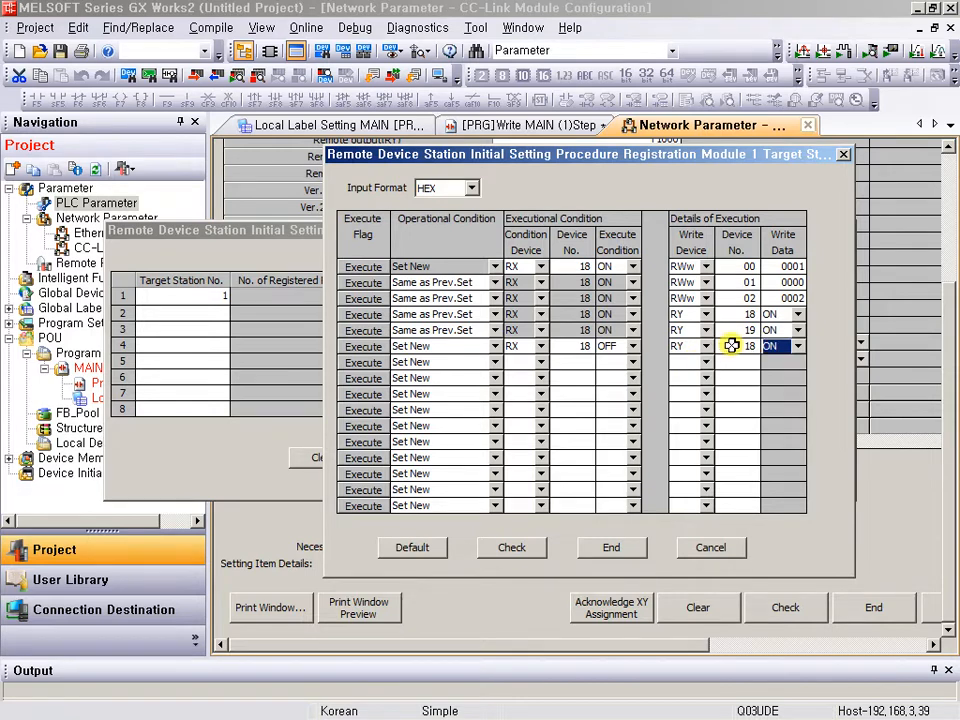
key("Down")
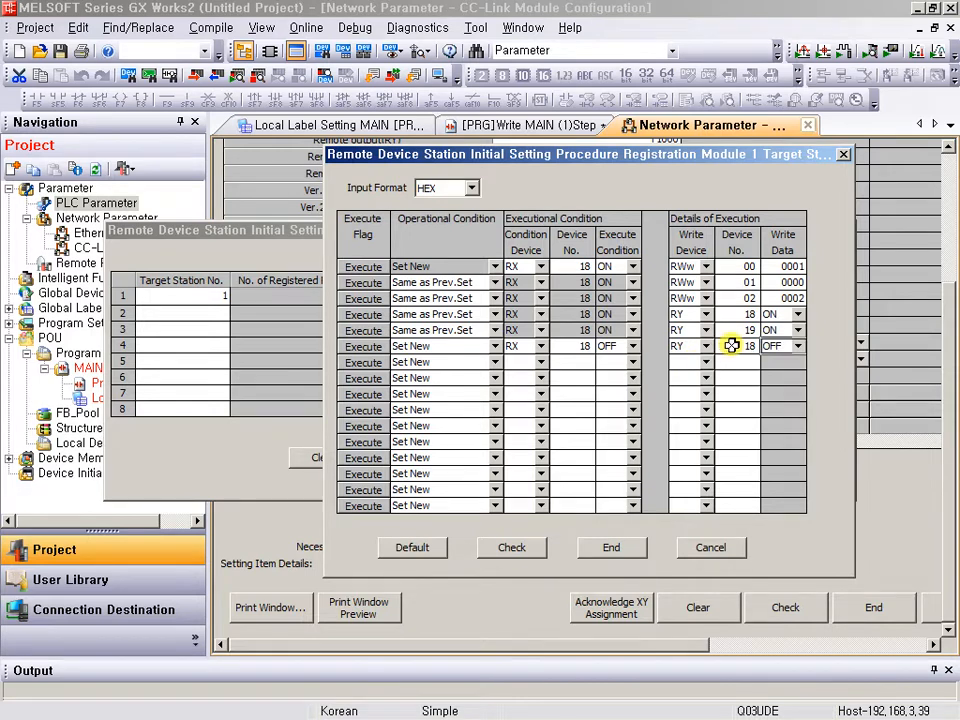
Set the seventh procedure's executional condition to device RX, device number 19, with execute condition ON.
left_click(521, 362)
left_click(525, 377)
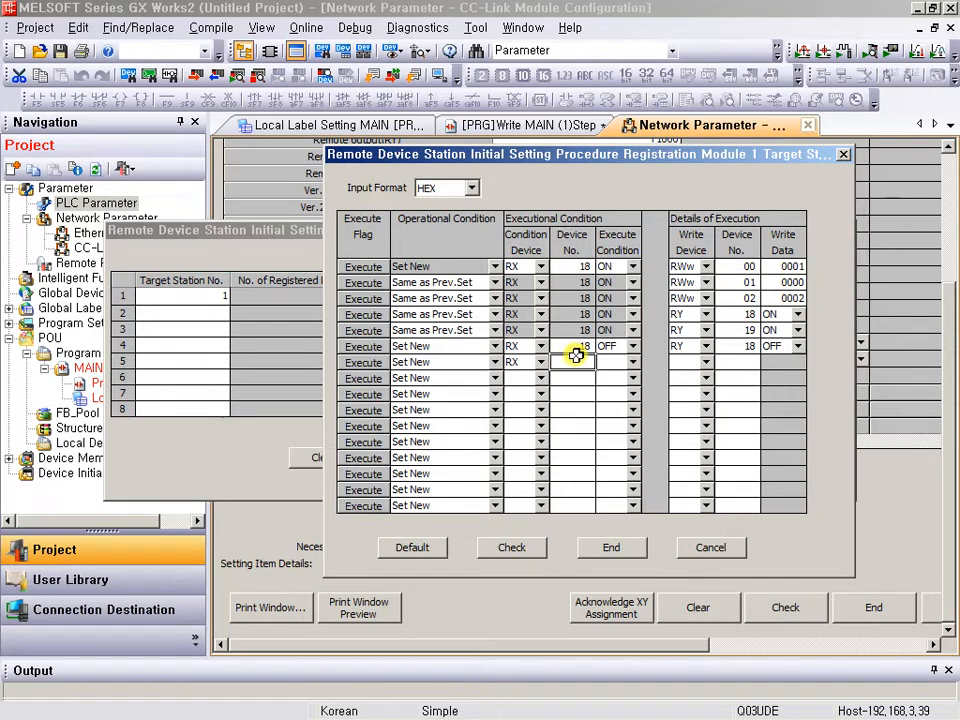
type("196")
key("Return")
key("Left")
type("19")
key("Return")
key("Return")
key("Down")
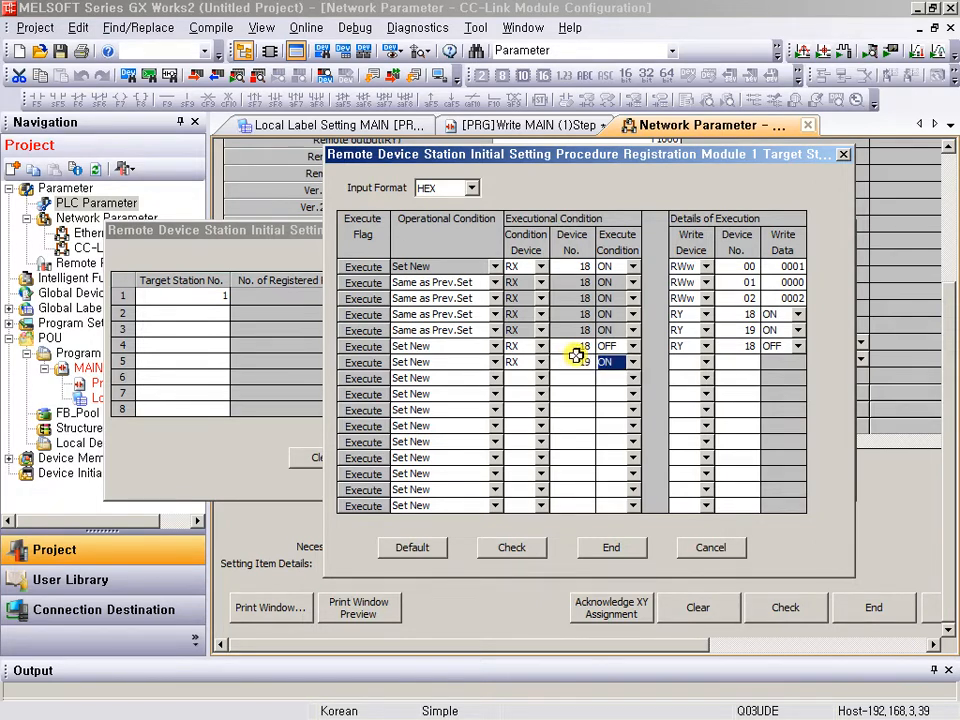
Set the seventh procedure's execution details to write device RY, device number 19 and write data OFF.
left_click(705, 363)
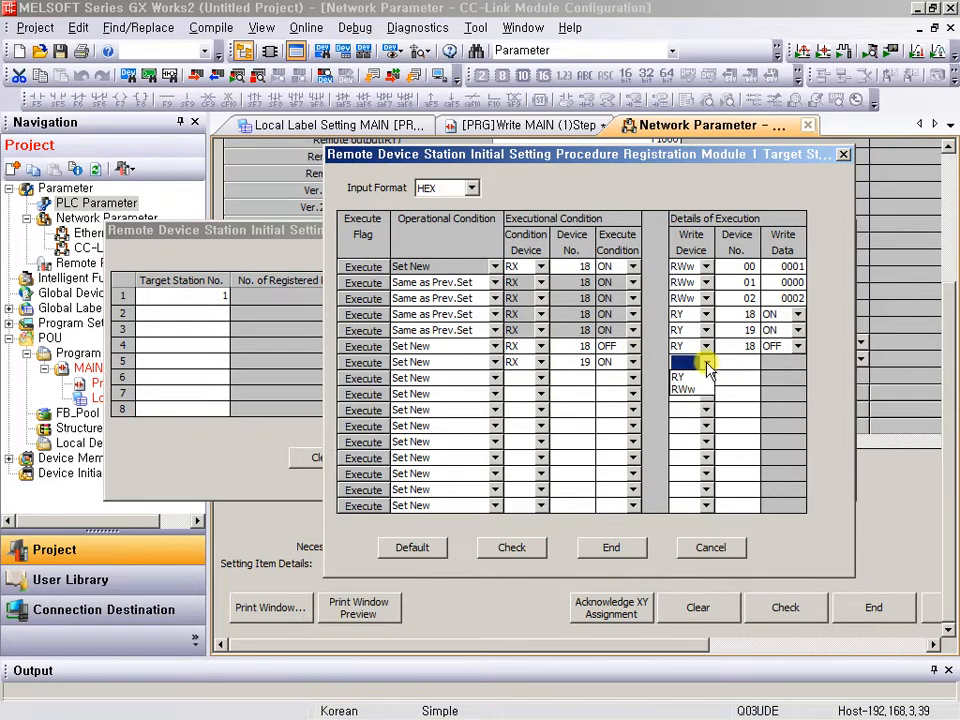
left_click(694, 377)
type("19")
key("Return")
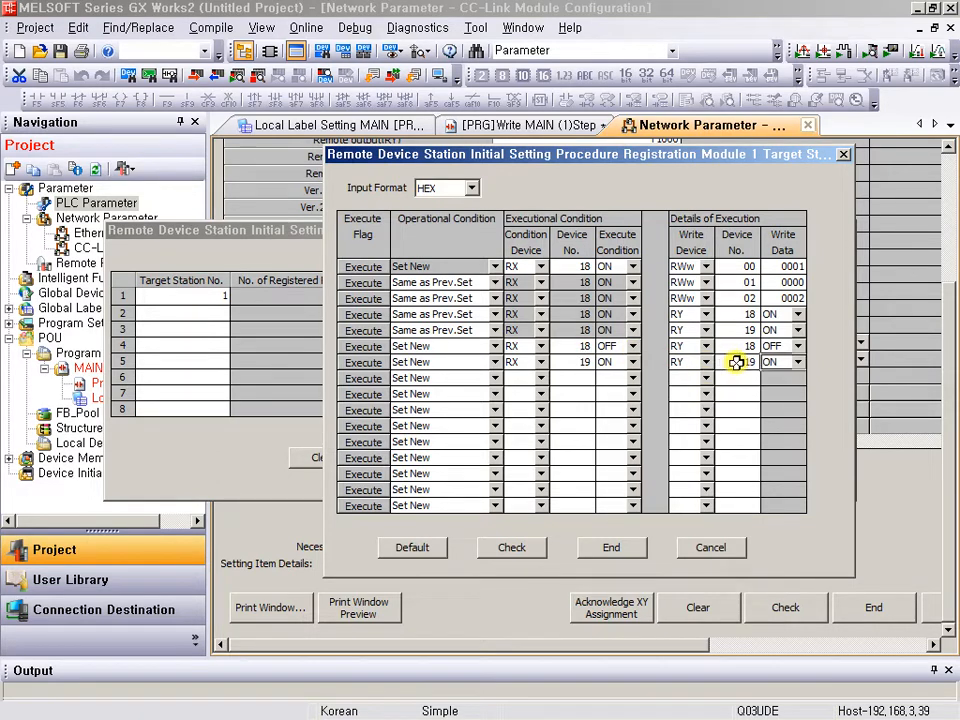
key("Return")
key("Down")
key("Return")
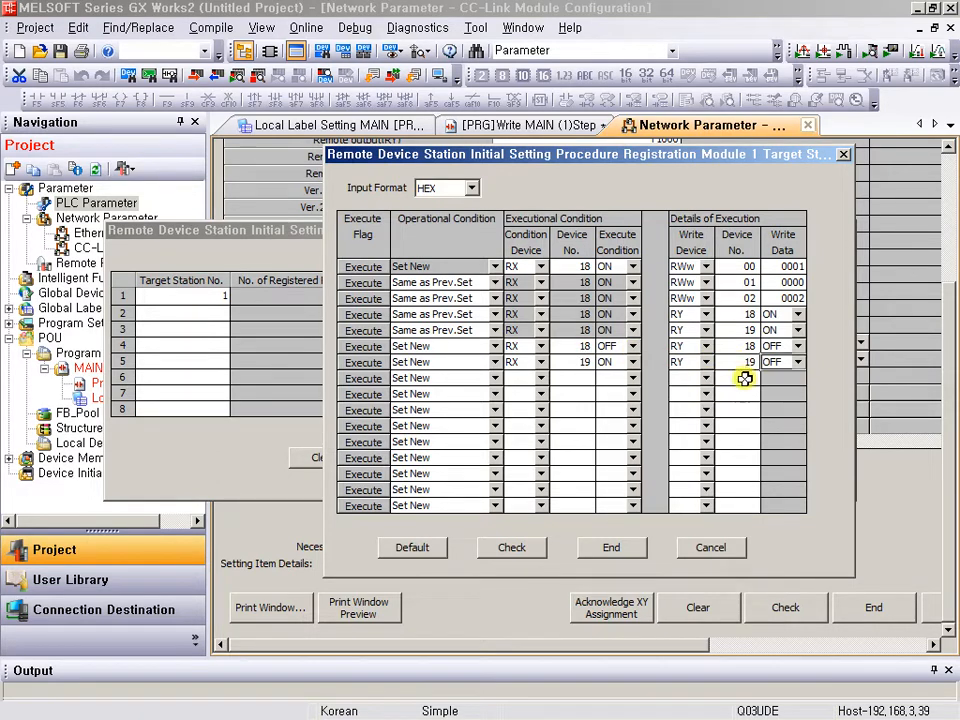
left_click(791, 390)
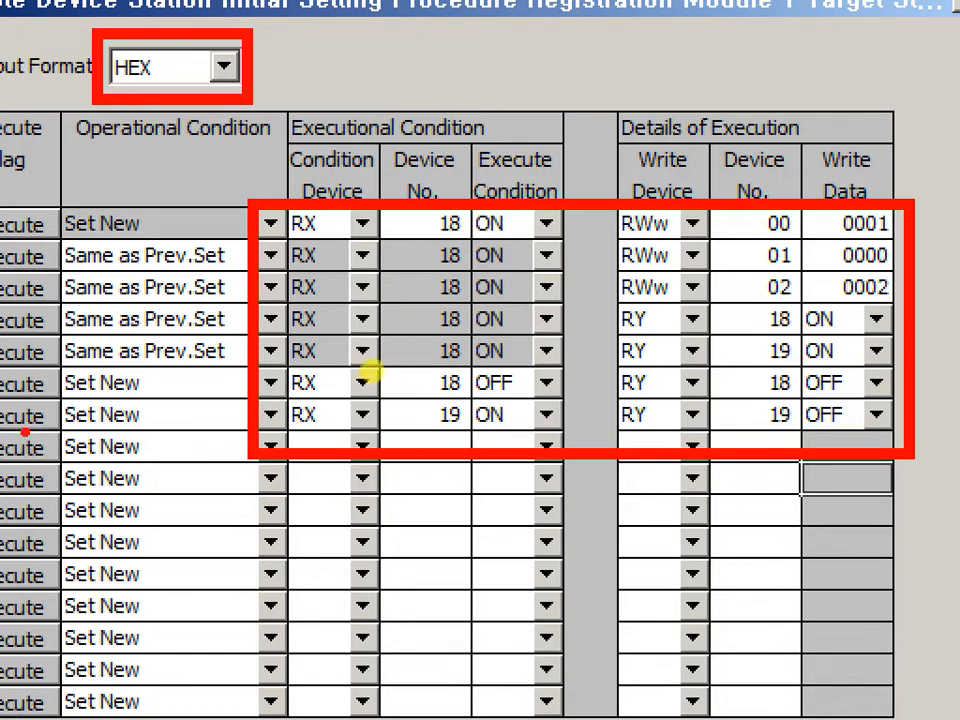
key("Print")
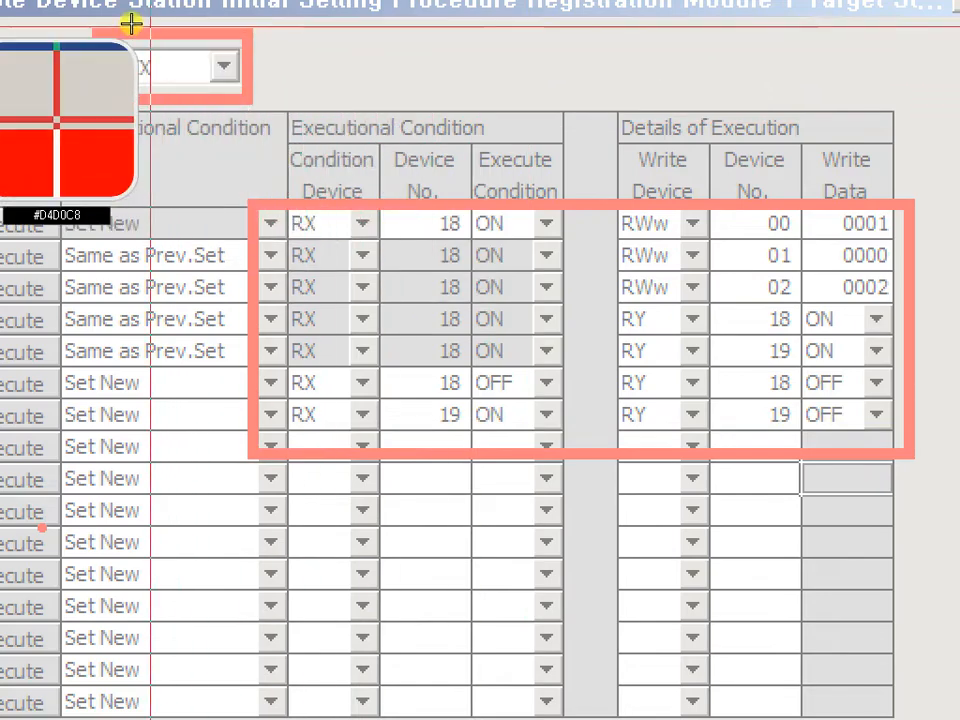
left_click_drag(58, 8, 917, 499)
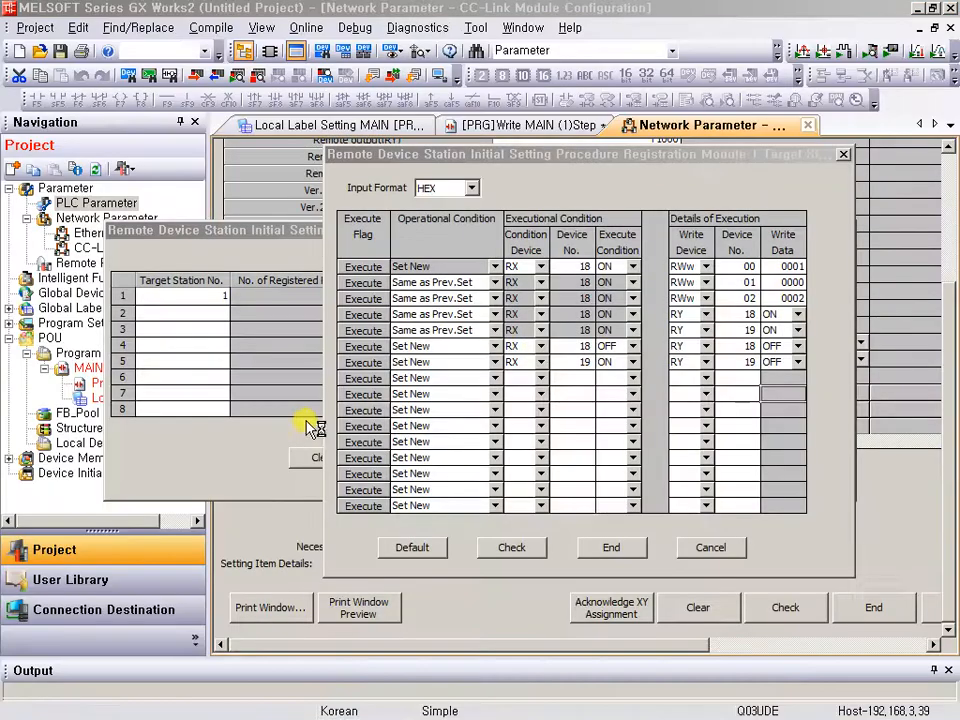
Finish the procedure registration and the target station setting, and close the CC-Link network parameters with the settings applied.
left_click(609, 550)
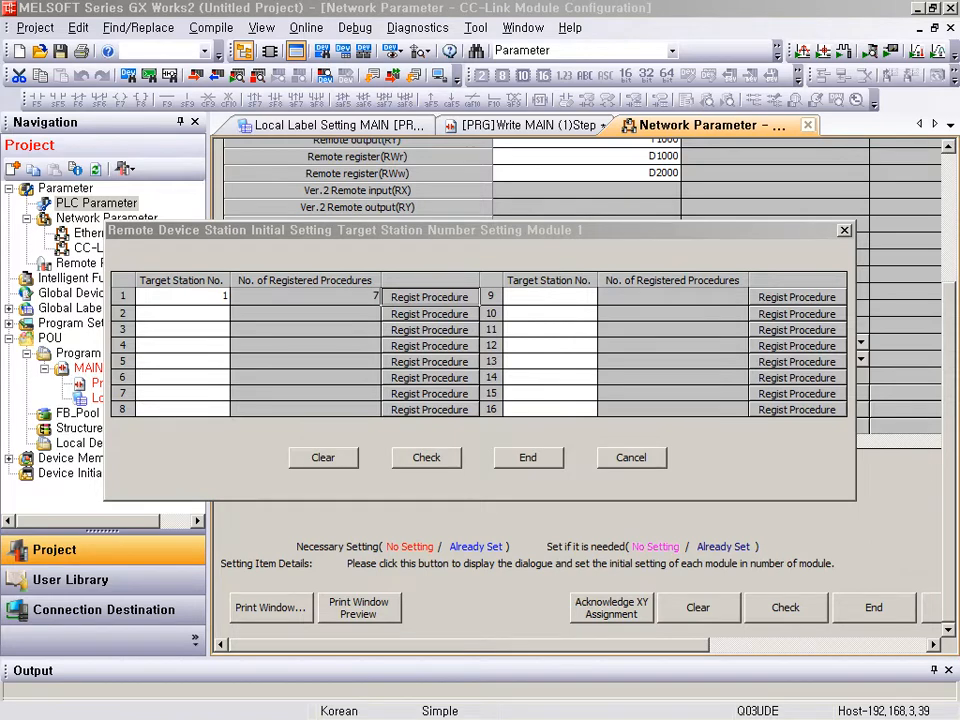
left_click(528, 458)
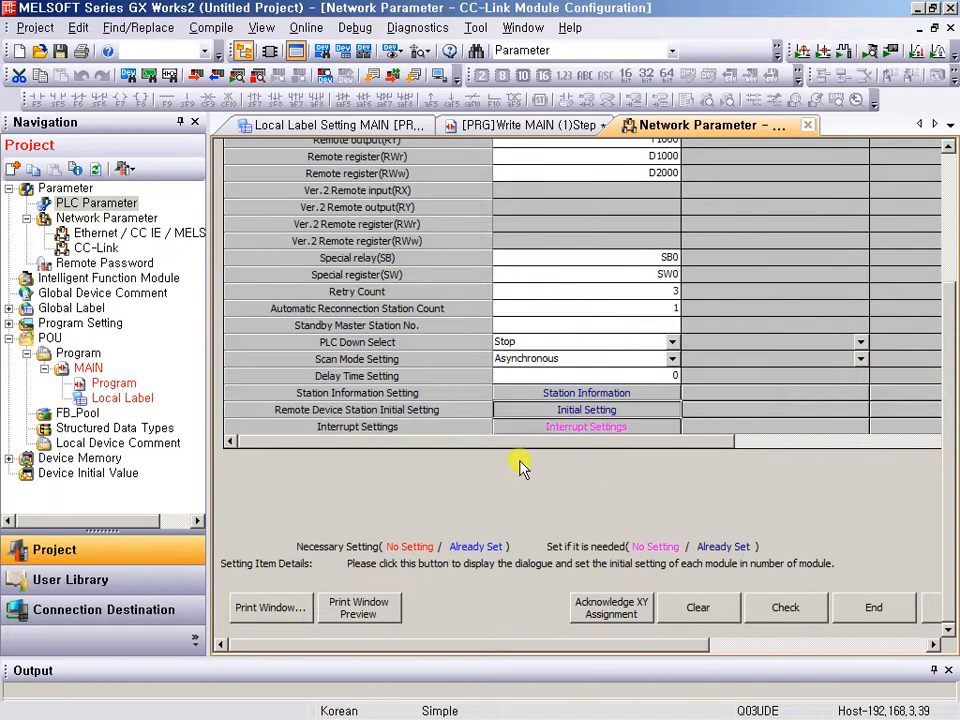
left_click(870, 612)
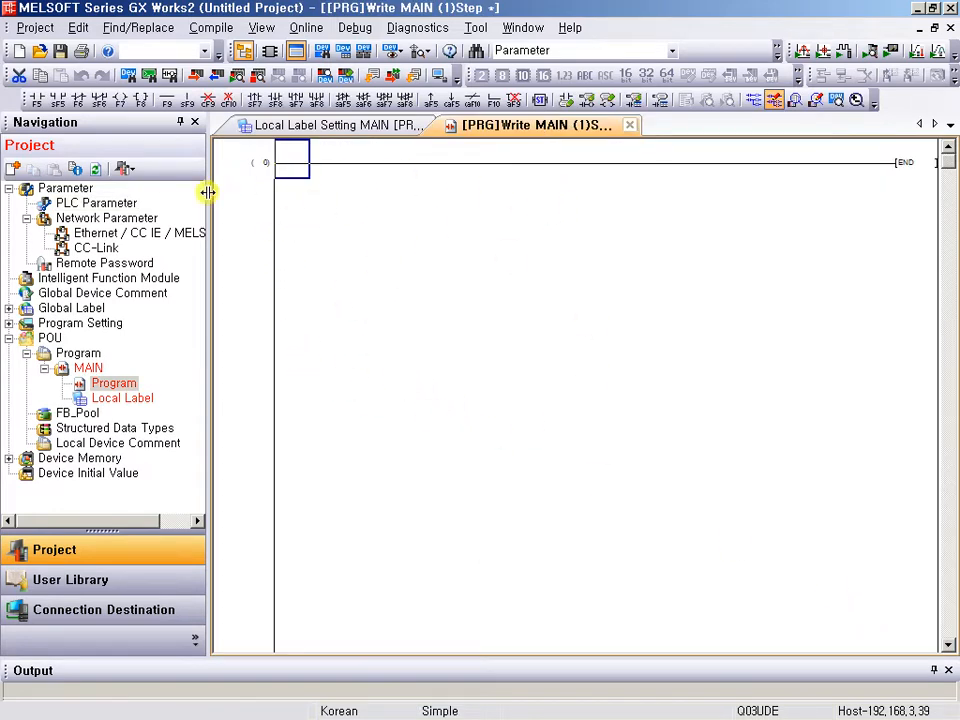
Reopen the CC-Link network parameters, review station 1's registered initial setting procedures, and end all the settings windows.
double_click(86, 247)
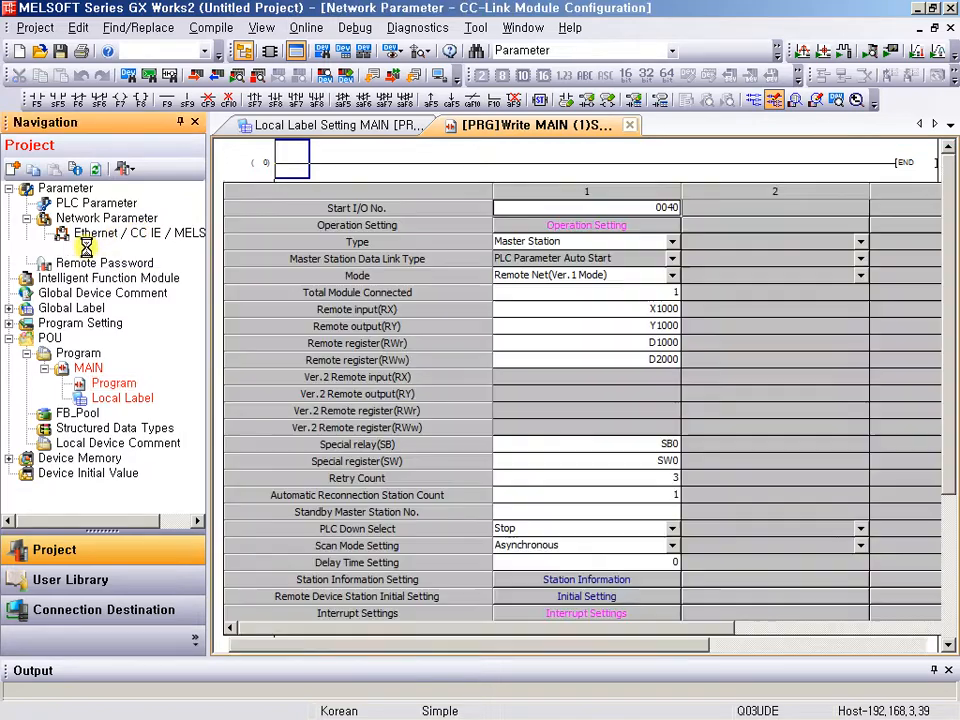
left_click(603, 600)
left_click(407, 296)
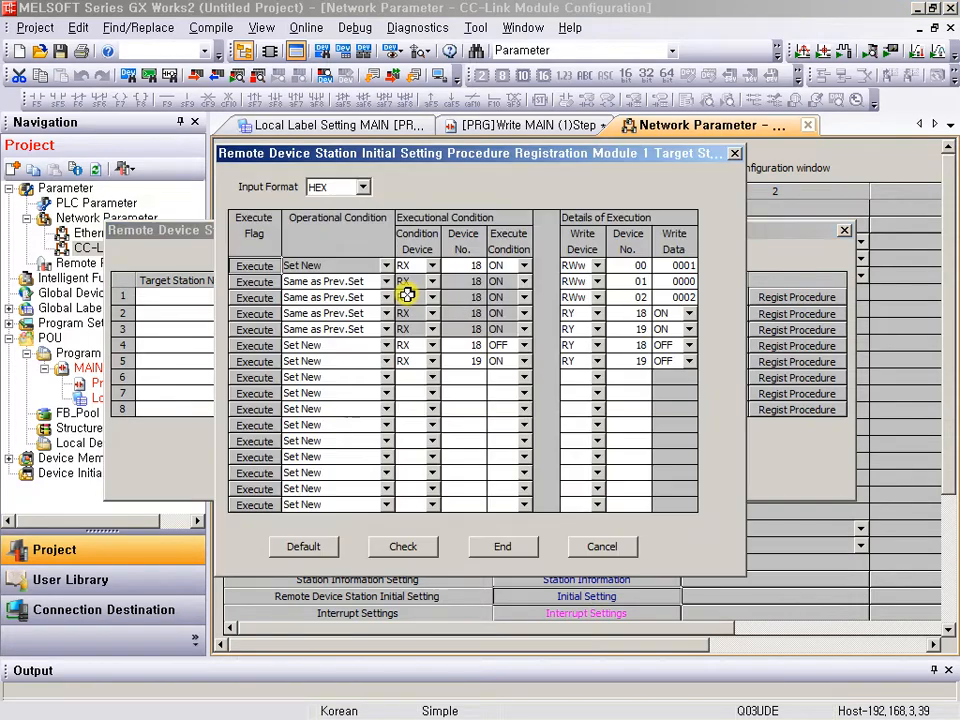
left_click(520, 545)
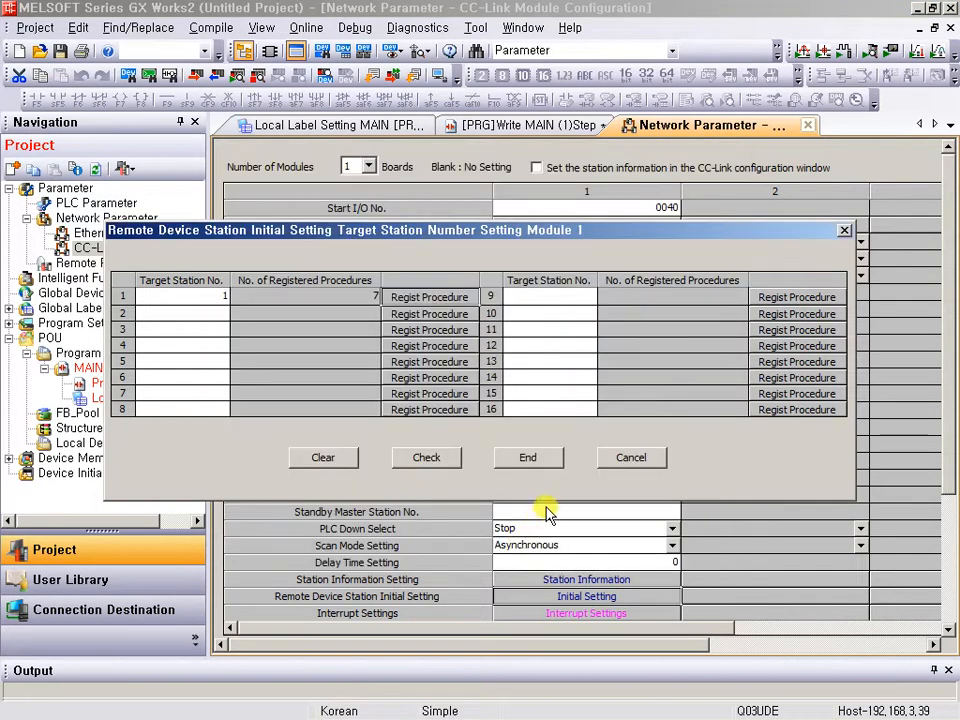
left_click(531, 460)
scroll(729, 579, "down", 5)
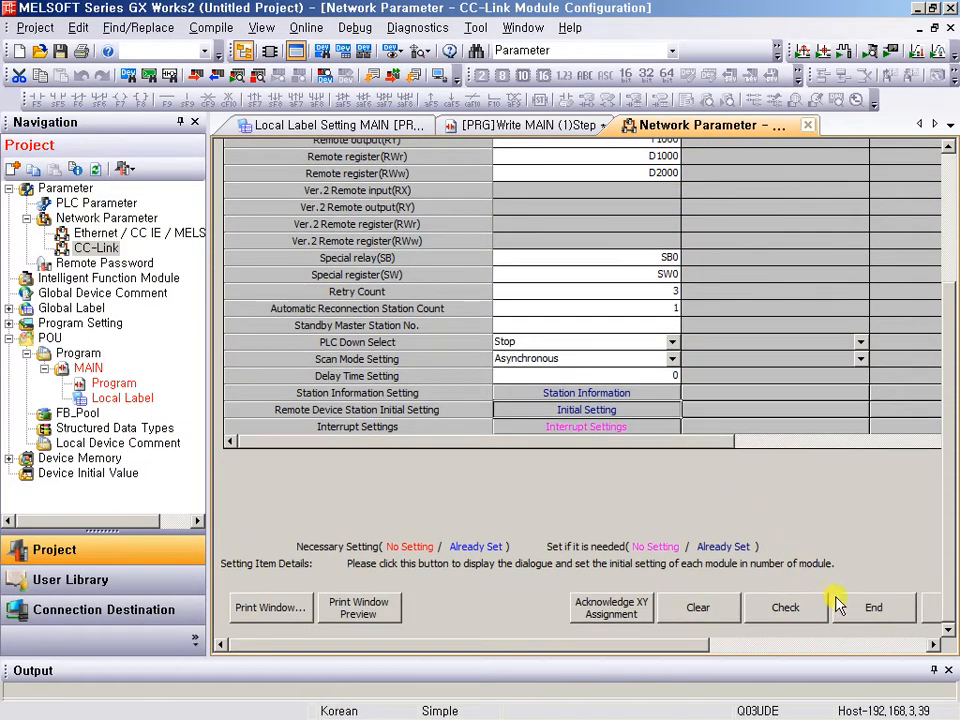
left_click(838, 608)
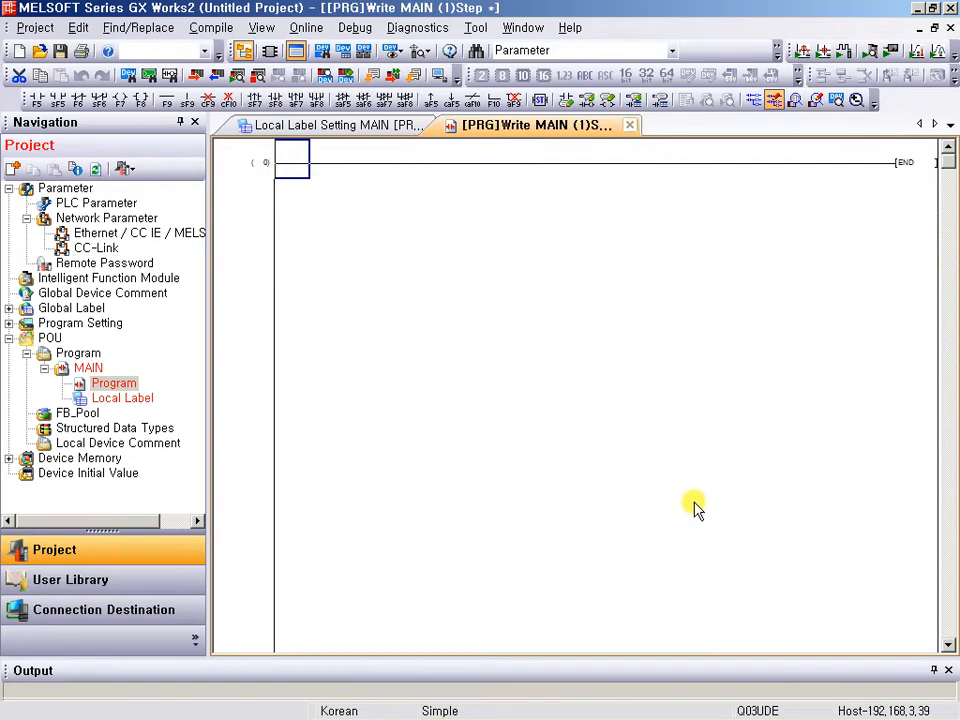
Set the project navigation to auto-hide, switch to Excel and show the CC링크 sheet of the address workbook in a maximized window.
left_click(180, 121)
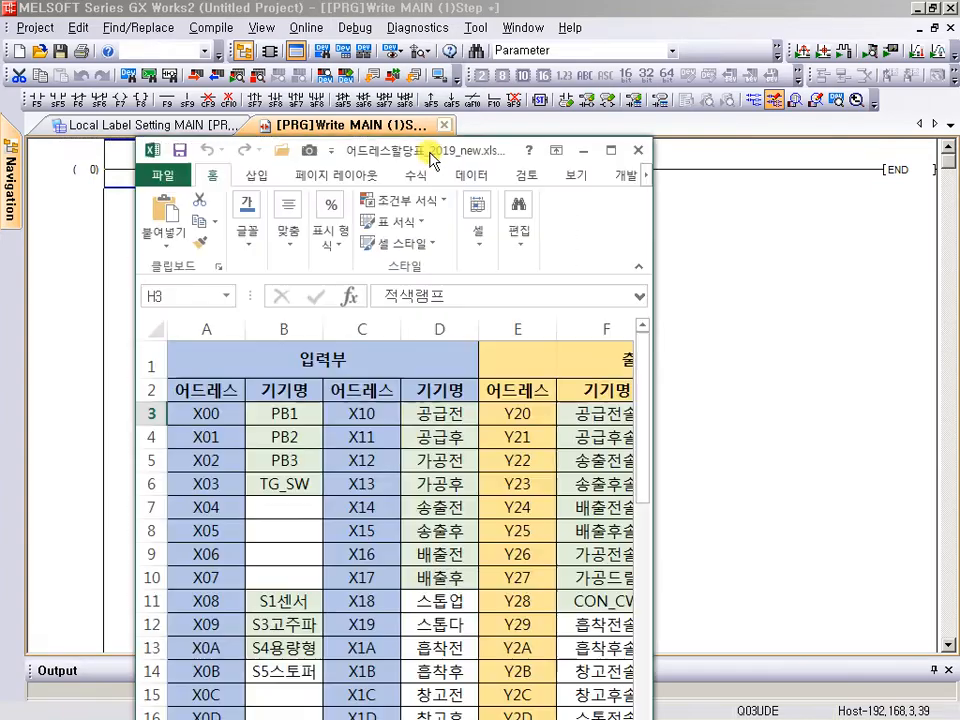
double_click(435, 150)
left_click(220, 685)
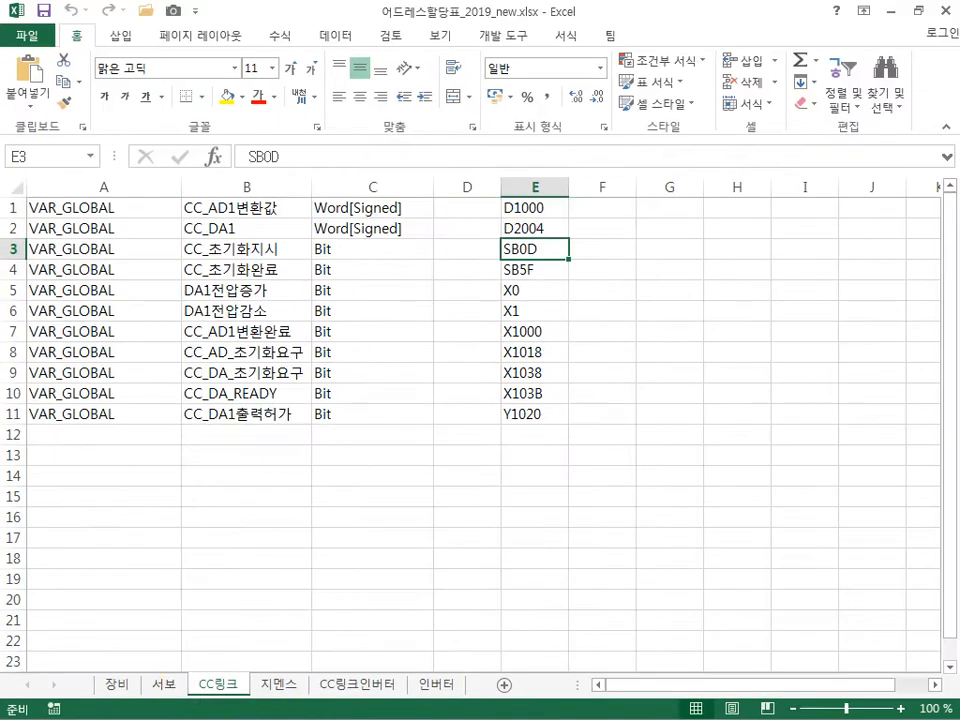
key("alt+Tab")
left_click(423, 408)
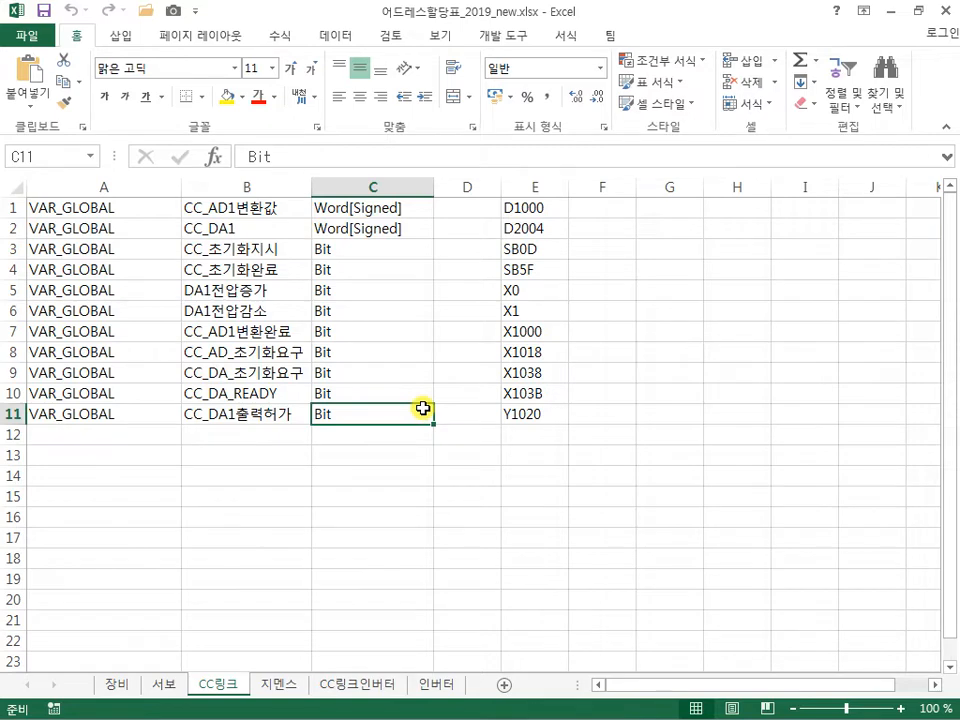
Copy the CC-Link global label rows in A1:E11 of the CC링크 sheet.
left_click(63, 211)
left_click_drag(63, 211, 524, 421)
key("ctrl+c")
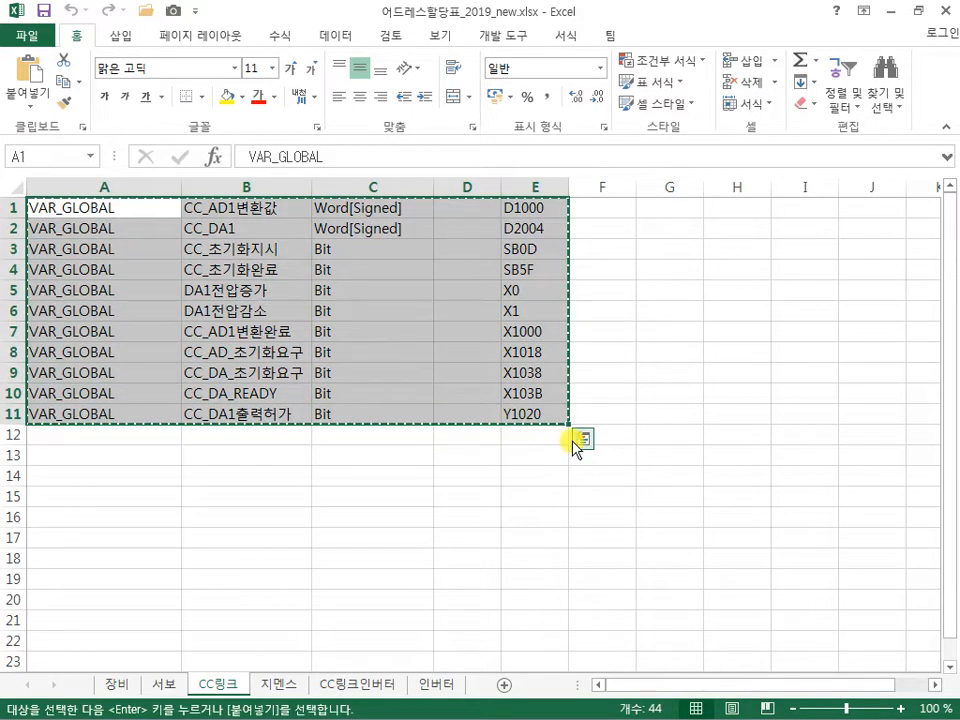
Switch to GX Works2 and paste the copied labels into the Global1 global label table from the first row.
key("alt+Tab")
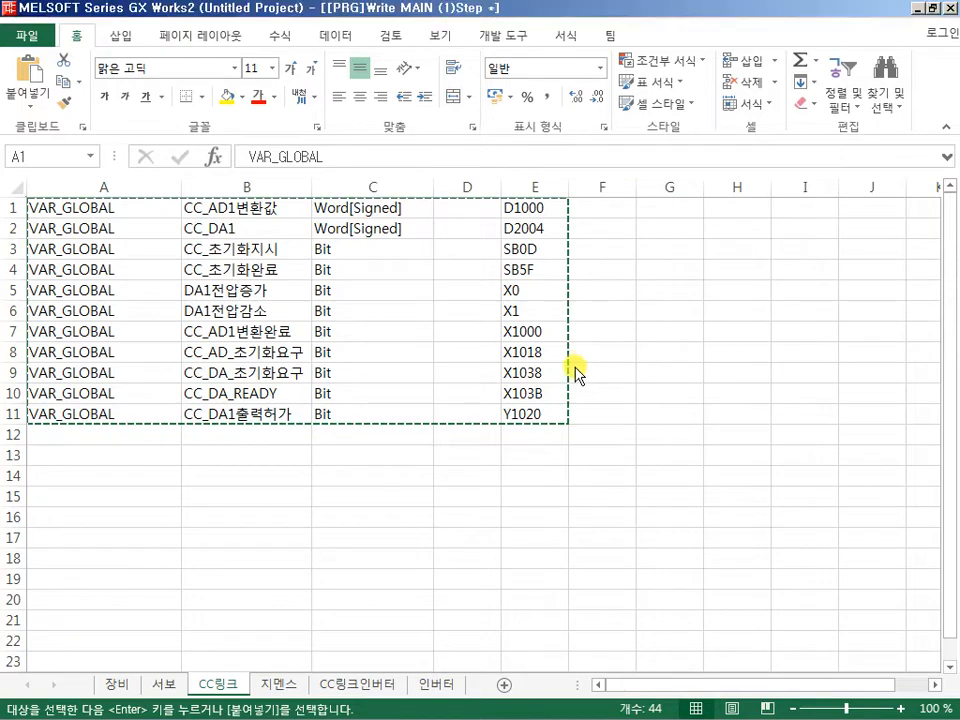
mouse_move(20, 170)
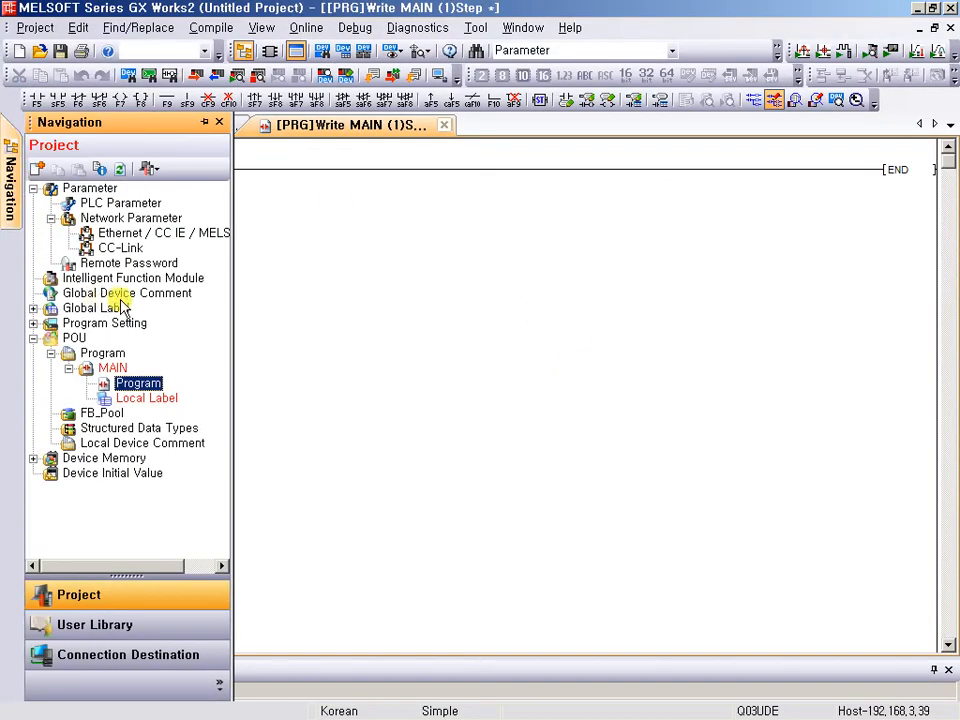
double_click(112, 310)
double_click(100, 323)
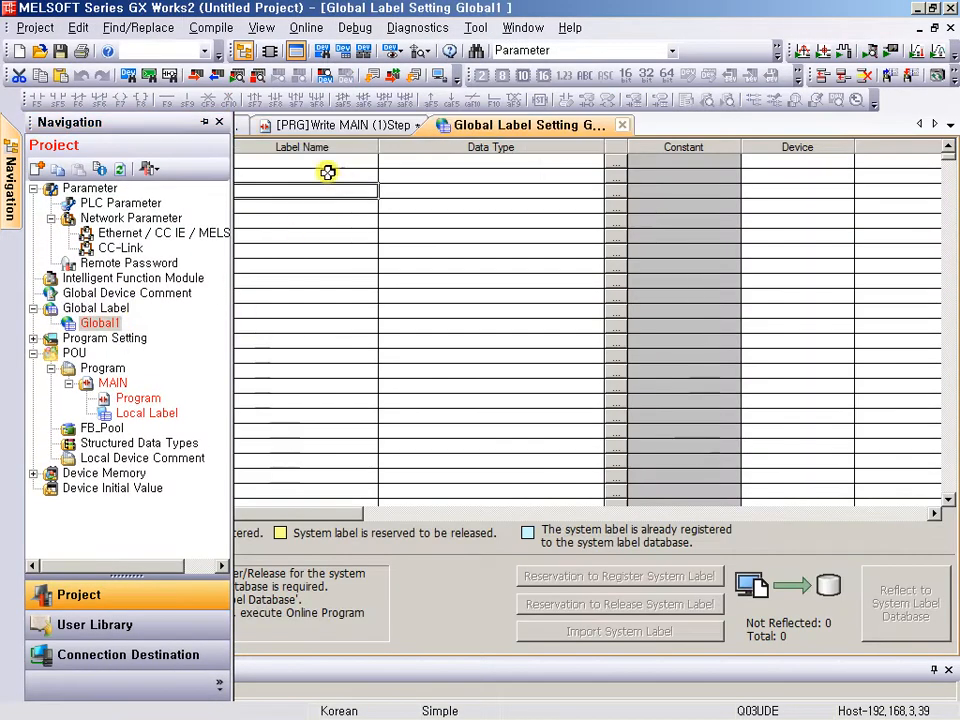
left_click(180, 163)
key("ctrl+v")
left_click(461, 339)
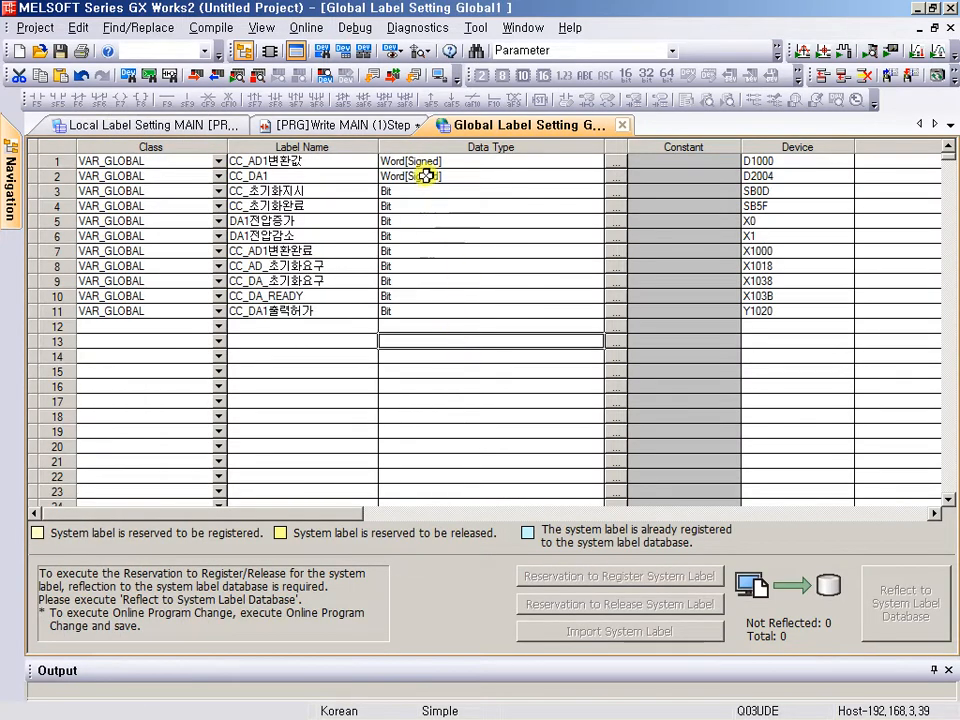
Show the MAIN ladder program, look up the CC-Link AD module ladder example in the PDF manual in Acrobat Reader, and return to GX Works2.
left_click(257, 124)
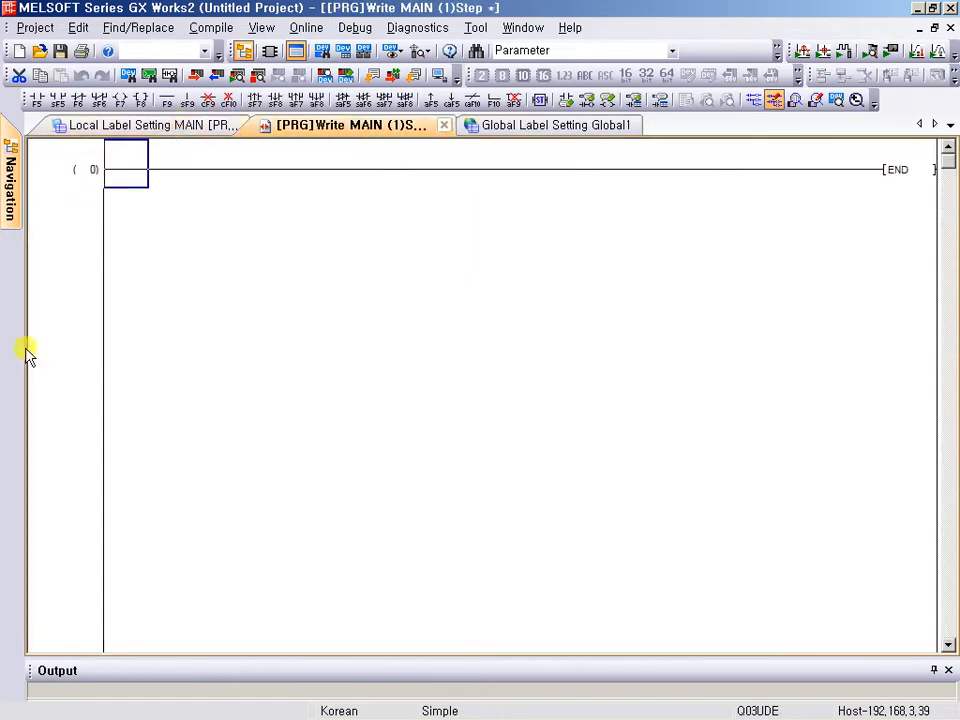
key("alt+Tab")
scroll(414, 554, "up", 10)
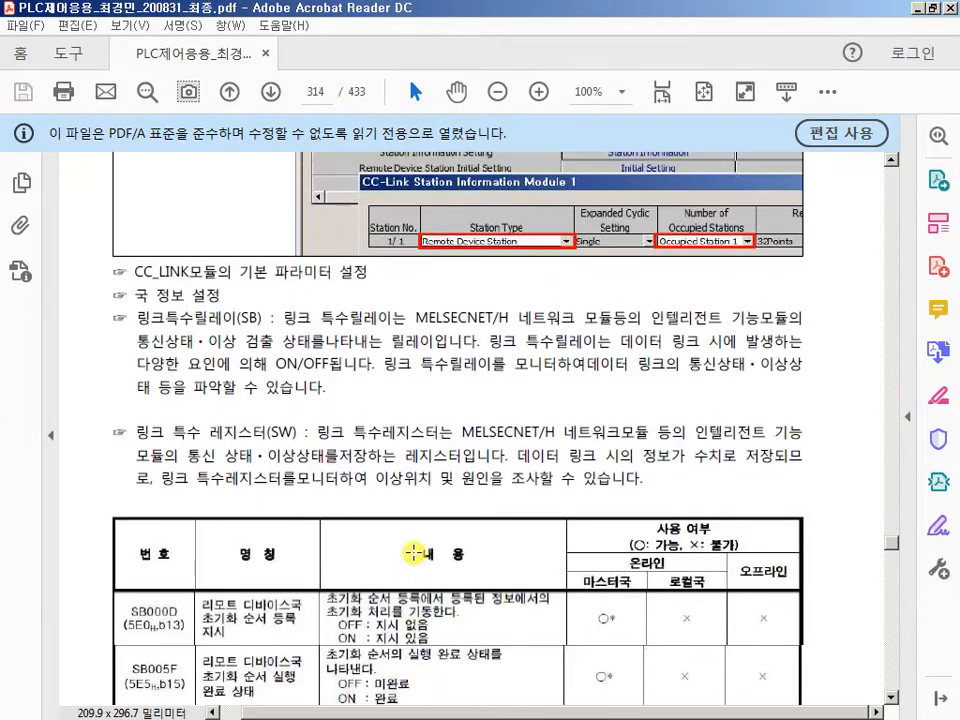
scroll(414, 554, "up", 5)
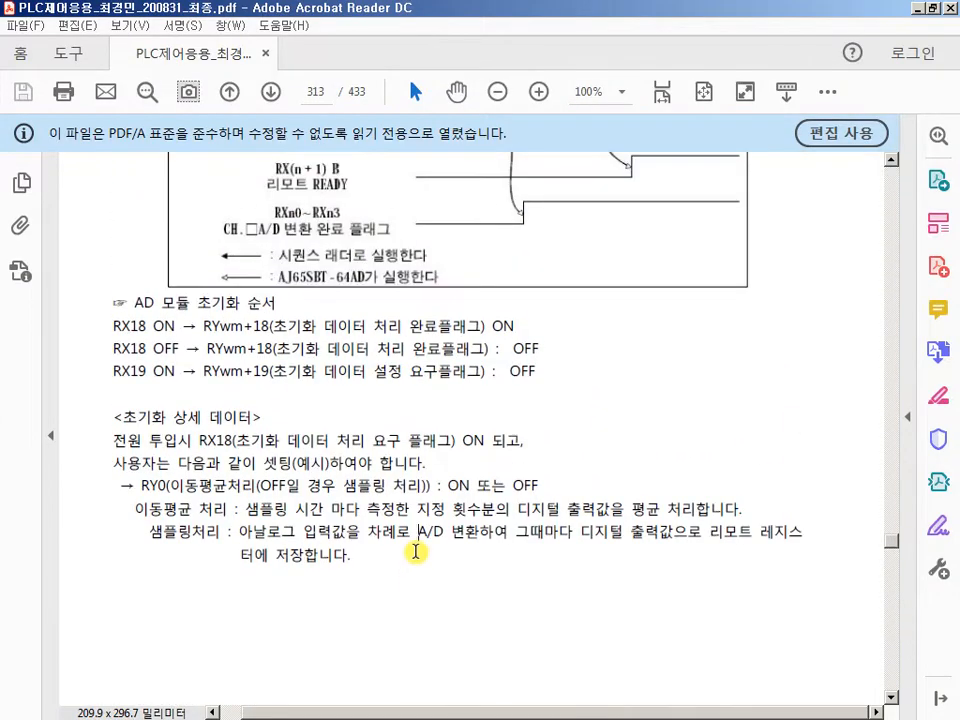
scroll(414, 554, "down", 15)
scroll(414, 545, "down", 15)
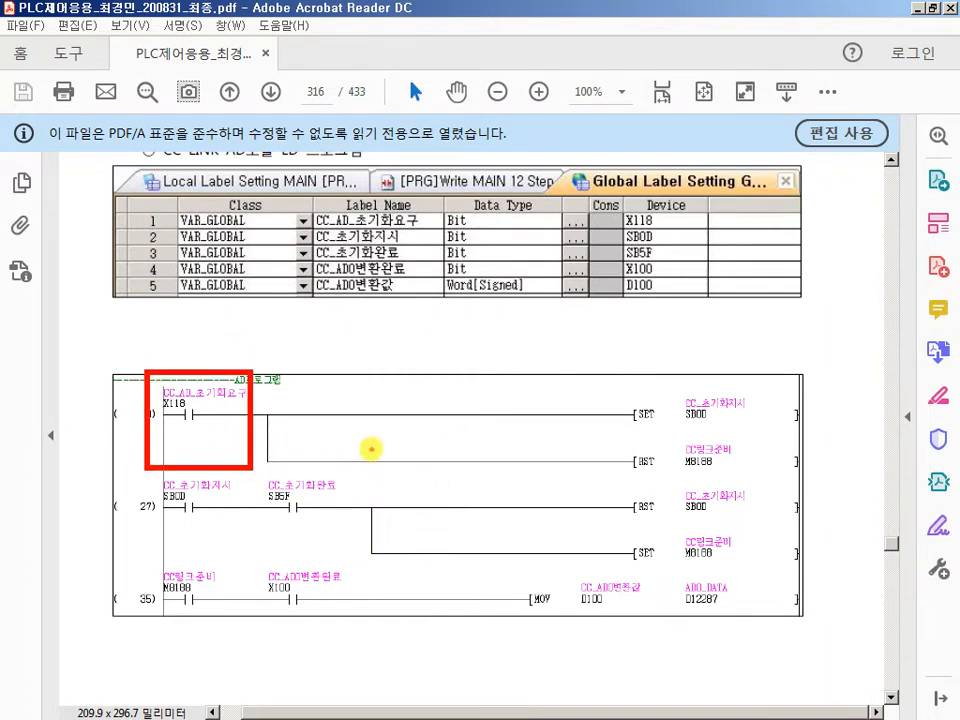
key("alt+Tab")
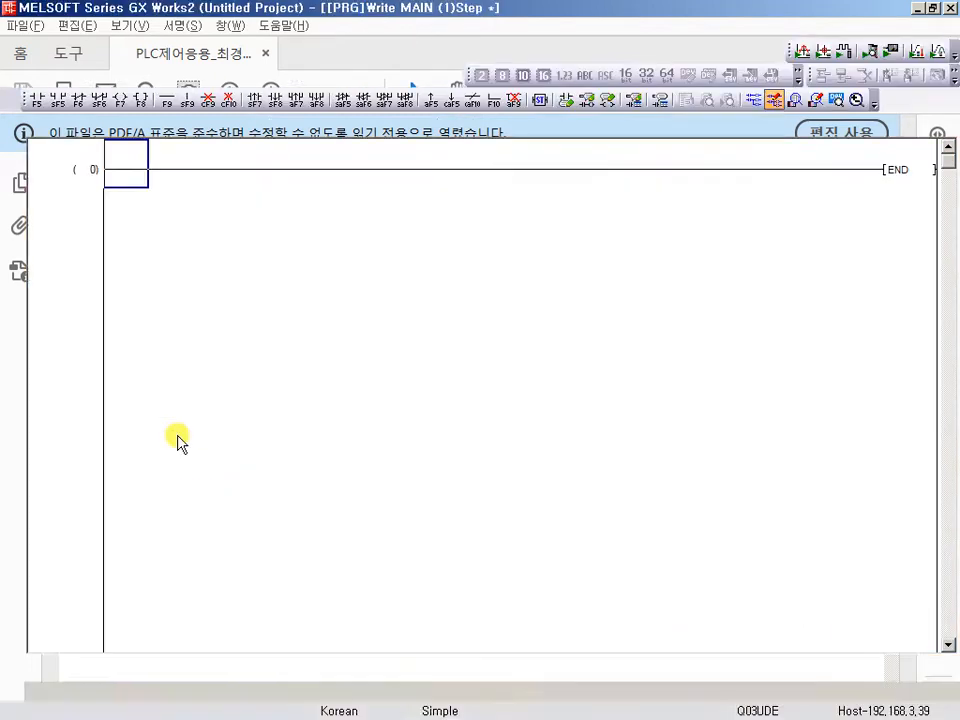
Set the ladder diagram's display connection to 11 Contacts in the program editor options, accepting the loss of unconverted ladder code.
key("shift+Insert")
key("shift+Insert")
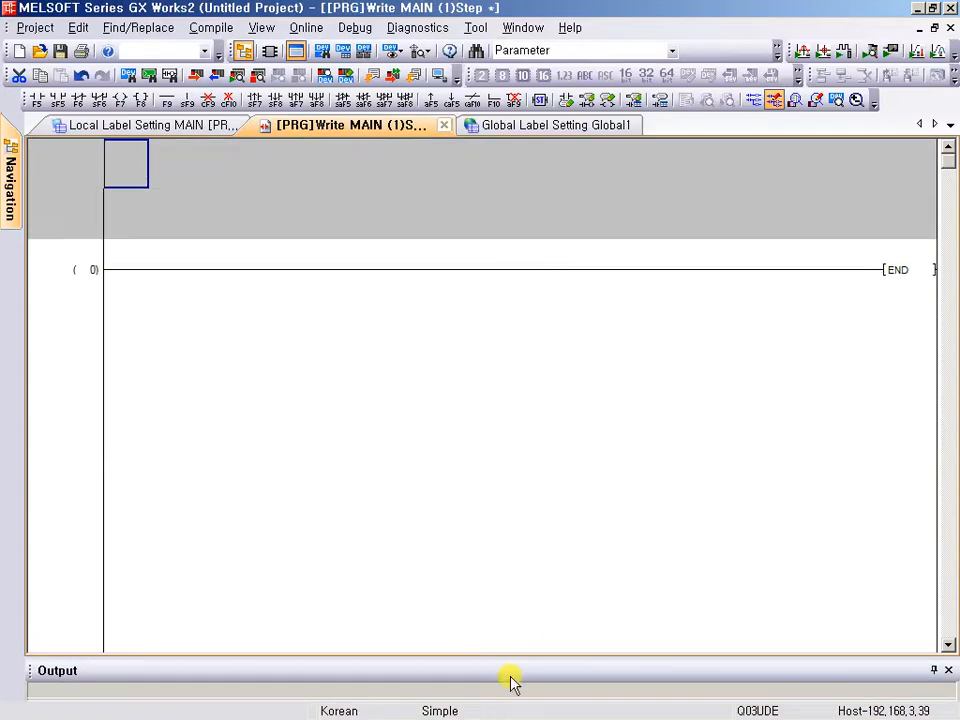
left_click(478, 28)
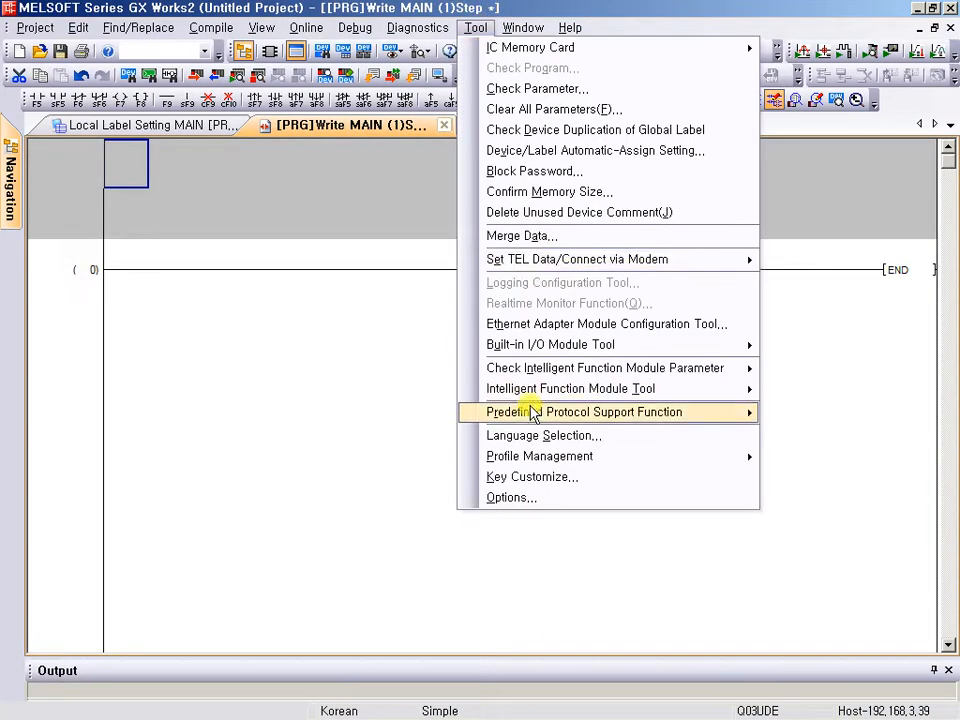
left_click(530, 499)
double_click(228, 262)
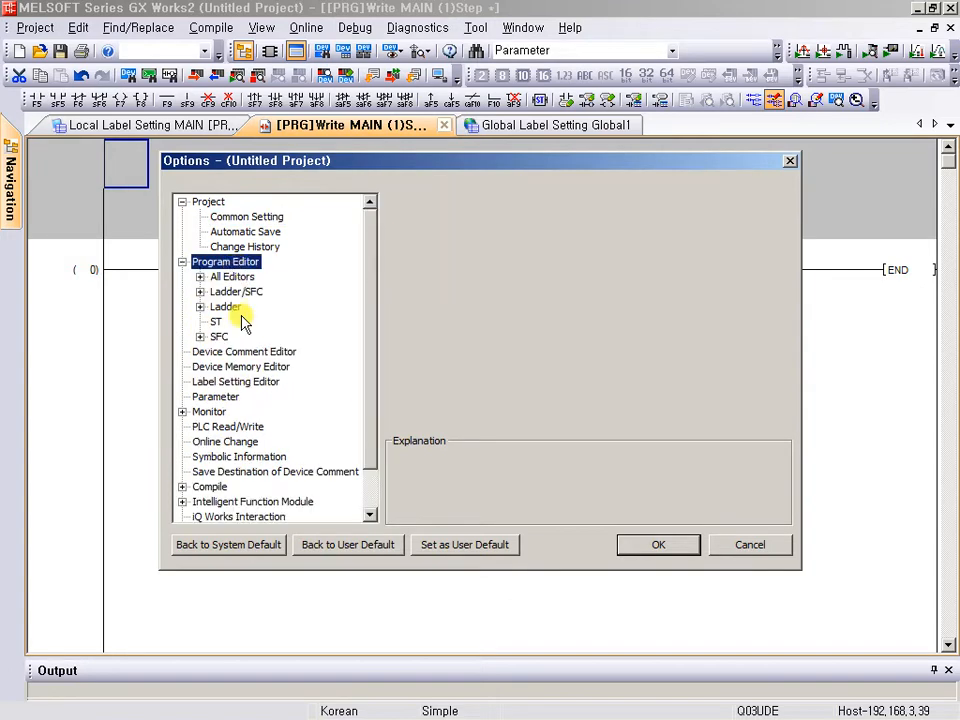
double_click(225, 306)
left_click(262, 336)
left_click(587, 208)
left_click(615, 240)
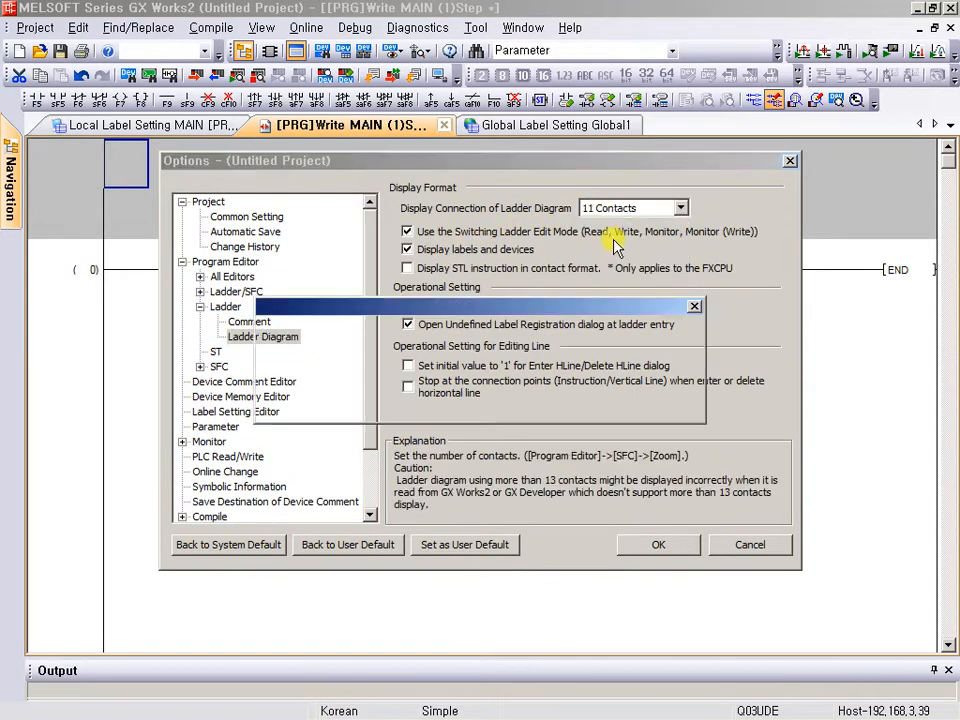
left_click(649, 401)
key("Return")
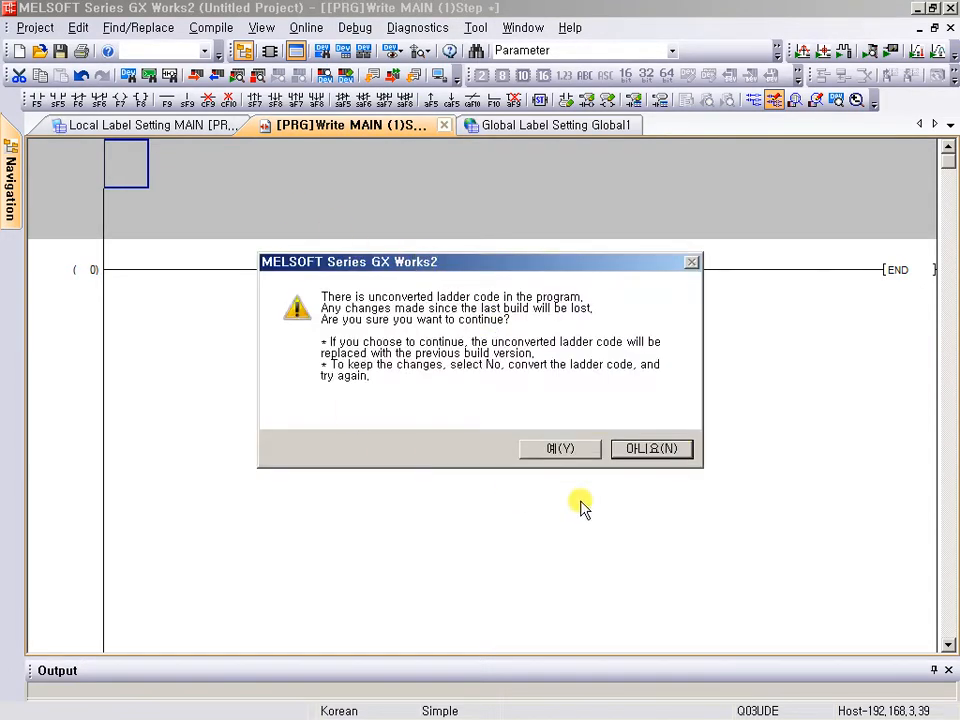
left_click(566, 452)
Insert three blank rows above the END instruction in the MAIN ladder program.
key("shift+Insert")
key("shift+Insert")
key("shift+Insert")
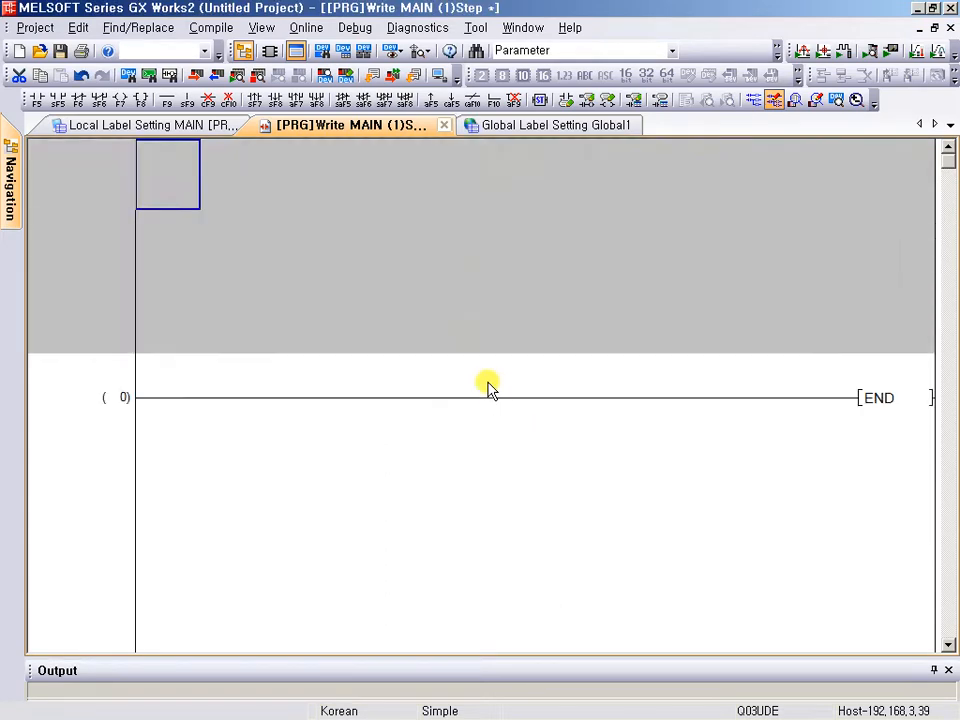
Place a normally open contact labelled CC_AD_초기화요구 at the start of the first rung.
key("F5")
type("cc")
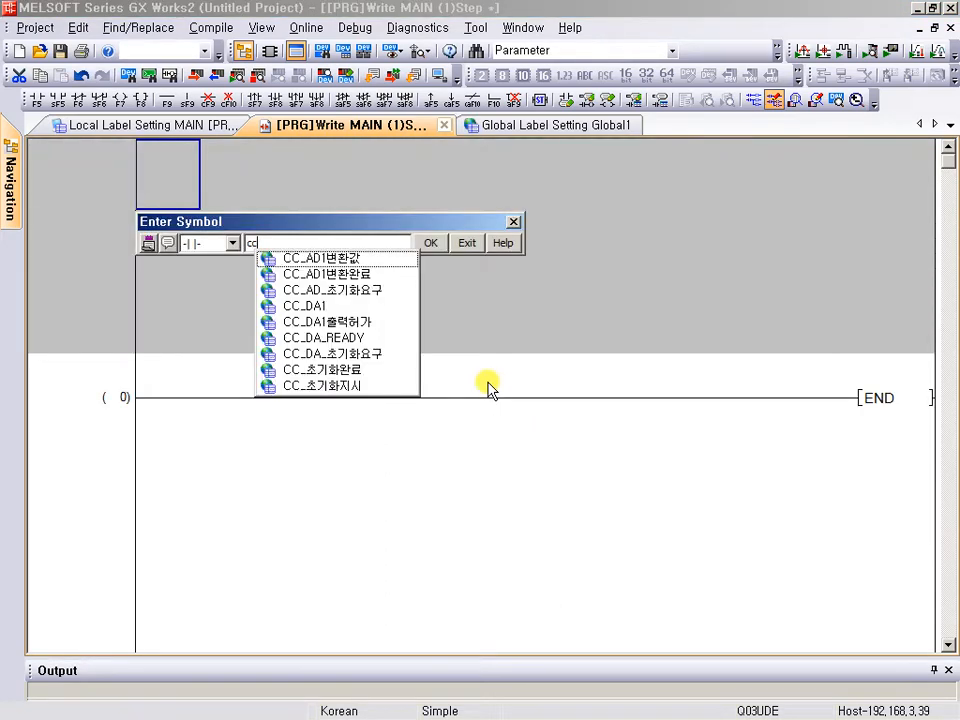
key("Down")
key("Down")
key("Down")
key("Up")
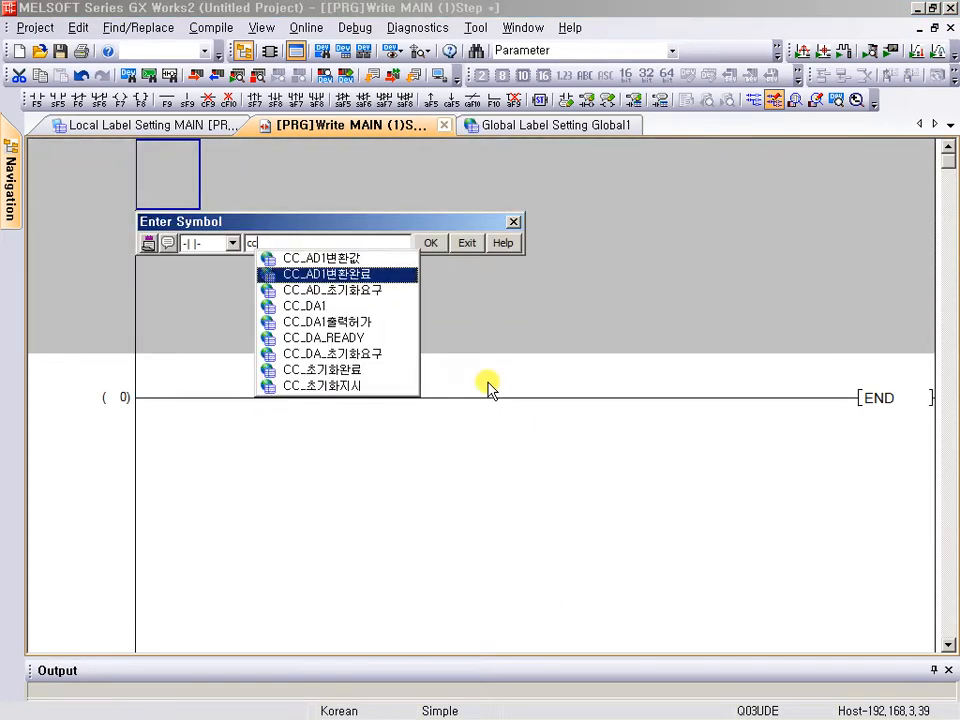
key("Down")
key("Return")
key("Return")
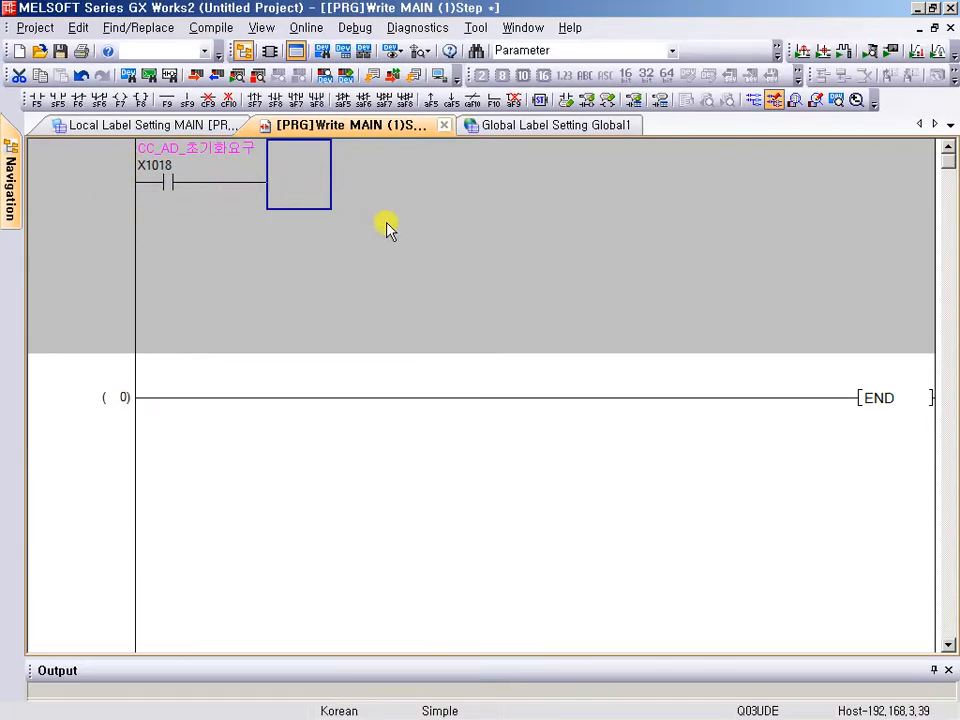
Complete the first rung with a SET instruction on CC_초기화지시.
key("F8")
type("ㄴㄷㅅ")
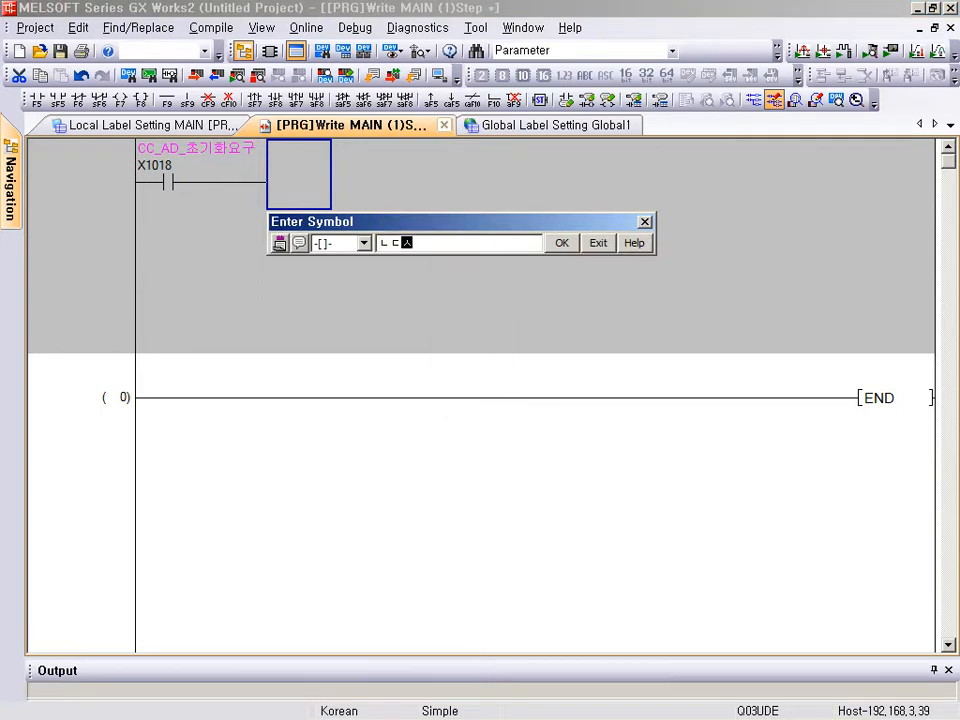
key("BackSpace")
key("BackSpace")
type("set")
type(" cc")
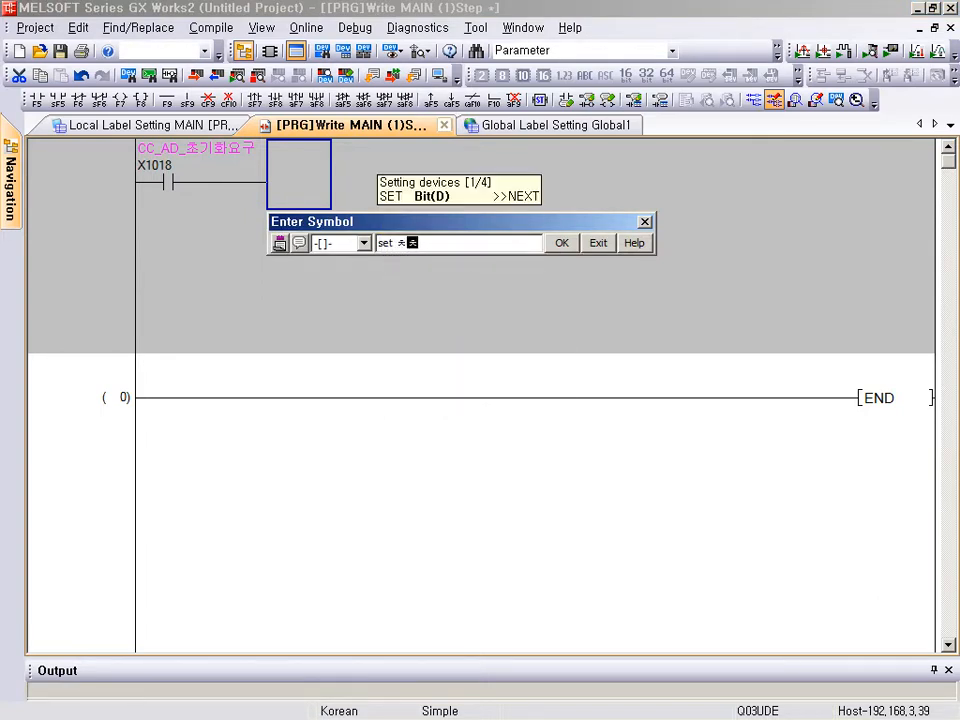
key("Down")
key("Down")
key("Down")
key("Down")
key("Down")
key("Down")
key("Down")
key("Down")
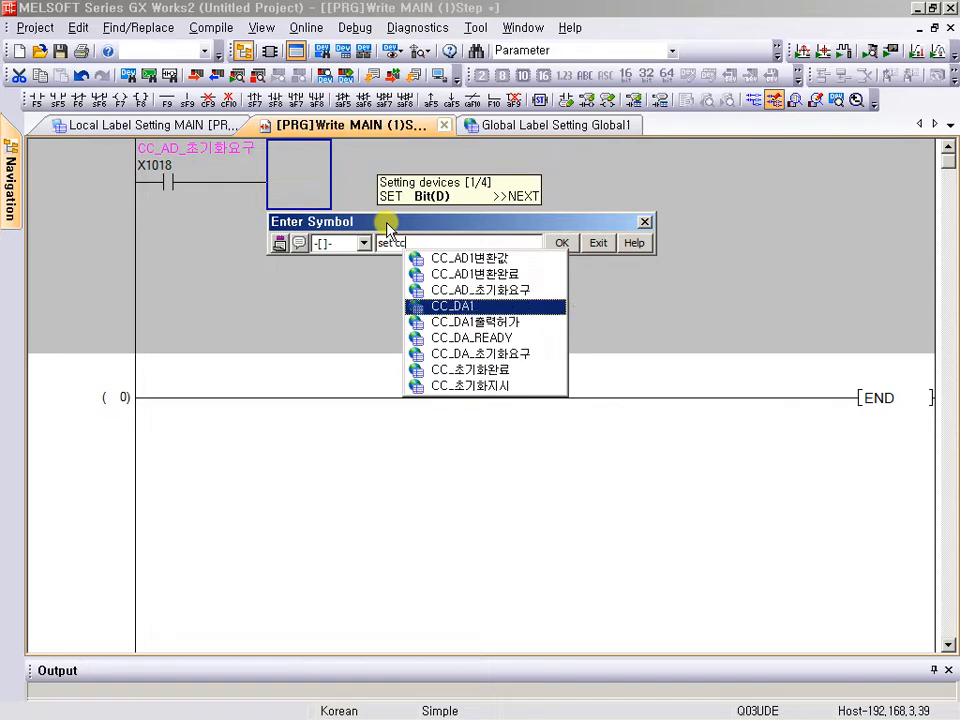
key("Return")
key("Return")
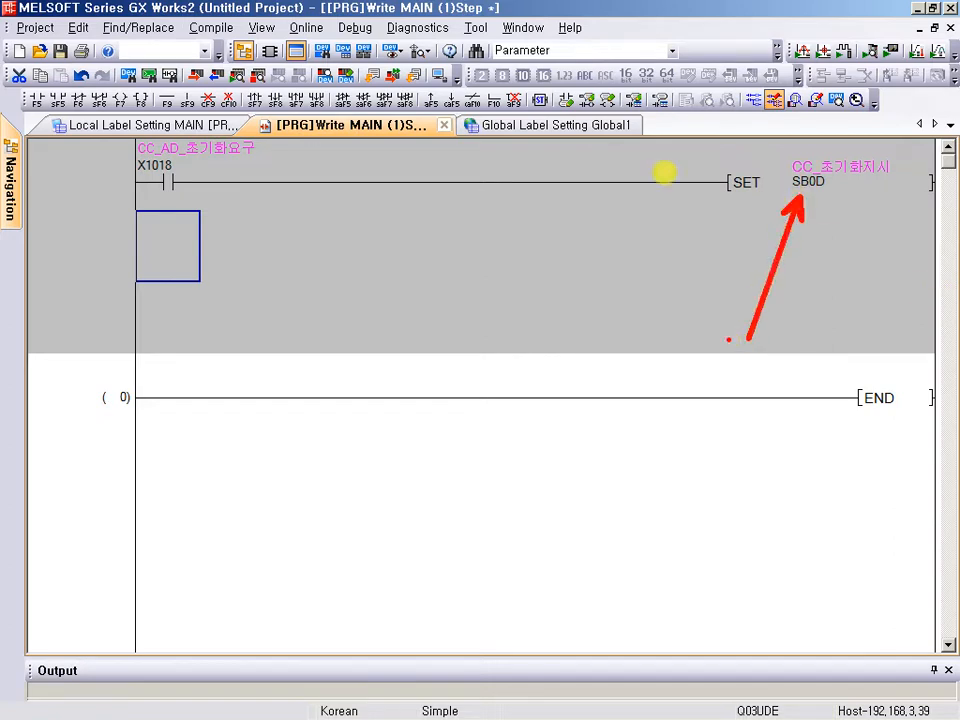
Place a normally open contact labelled CC_초기화지시 at the start of the second rung.
double_click(150, 236)
type("cc")
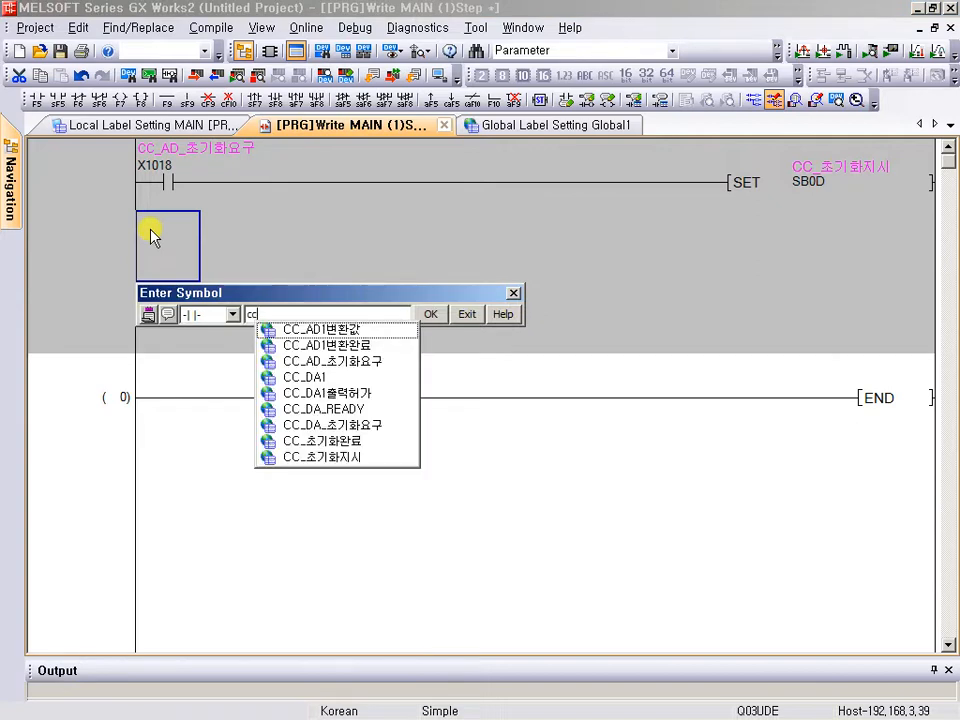
key("Down")
key("Down")
key("Down")
key("Down")
key("Down")
key("Down")
key("Down")
key("Down")
key("Down")
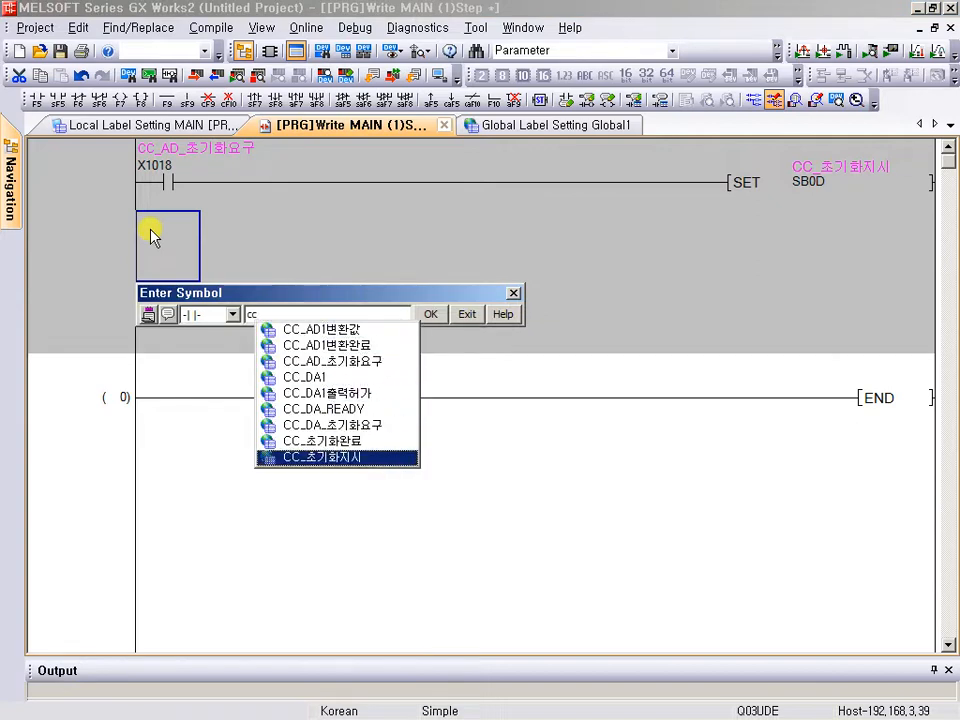
key("Return")
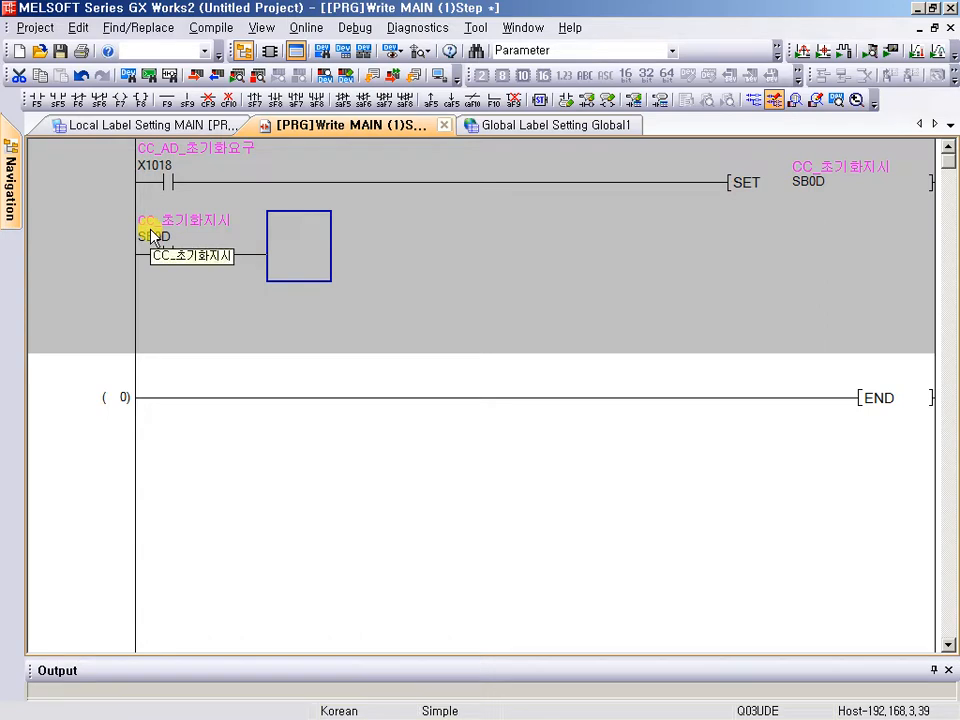
Add a normally open contact labelled CC_초기화완료 in series after the CC_초기화지시 contact on the second rung.
key("F5")
type("cc")
key("Down")
key("Down")
key("Down")
key("Down")
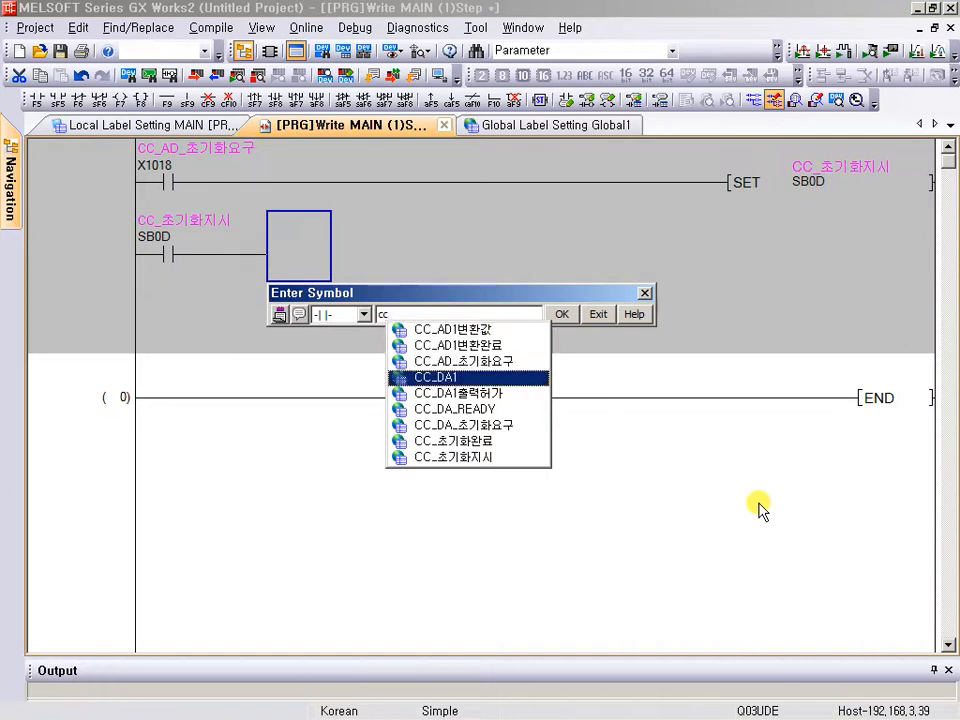
key("Down")
key("Down")
key("Down")
key("Down")
key("Return")
key("Return")
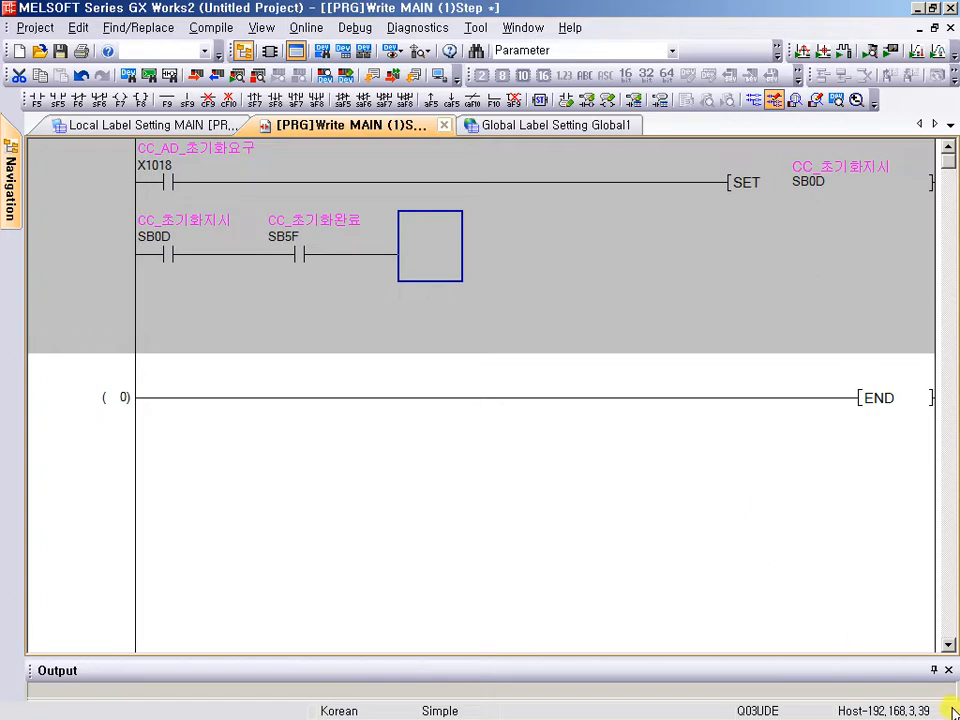
left_click(313, 268)
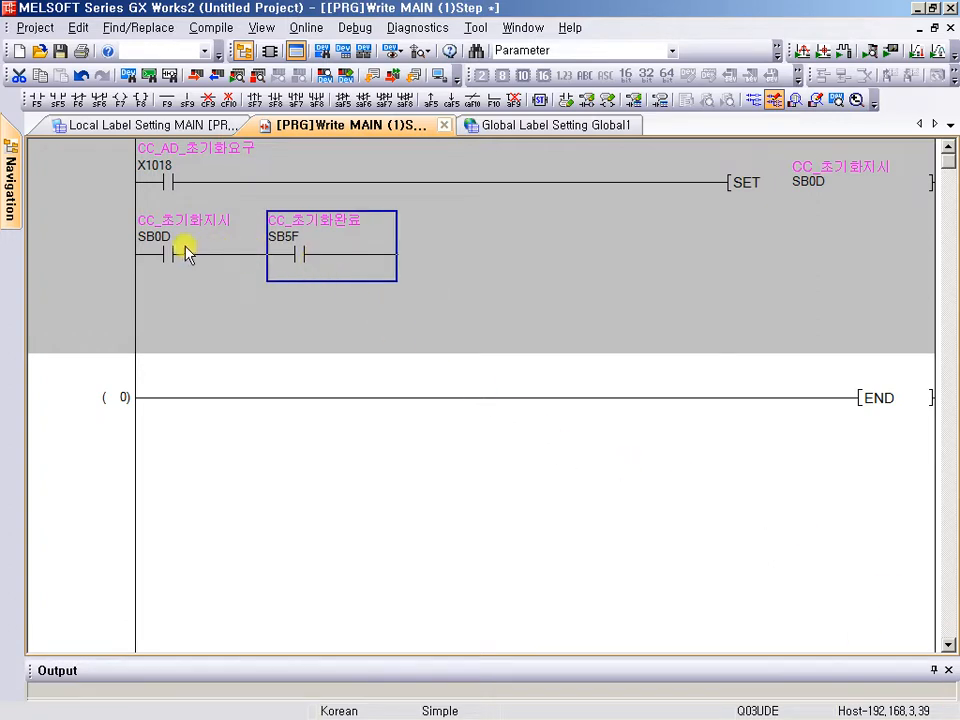
left_click(184, 246)
left_click(320, 228)
left_click(435, 253)
type("ㄴㄷ")
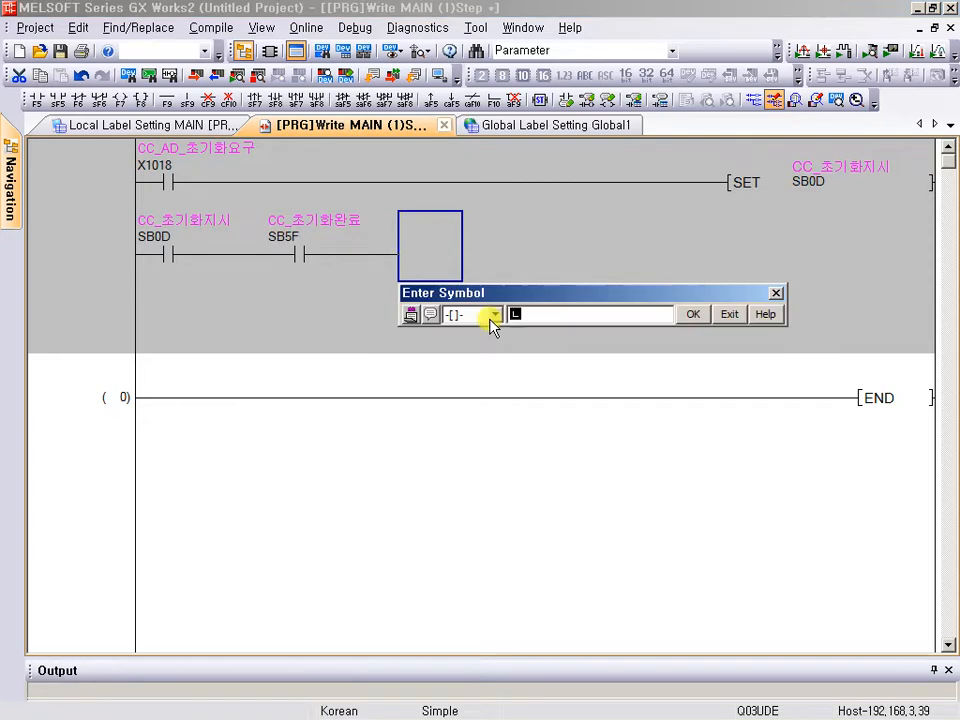
key("BackSpace")
key("BackSpace")
key("Hangul")
type("set")
key("BackSpace")
key("BackSpace")
key("BackSpace")
type("ㄱㄴㅅ")
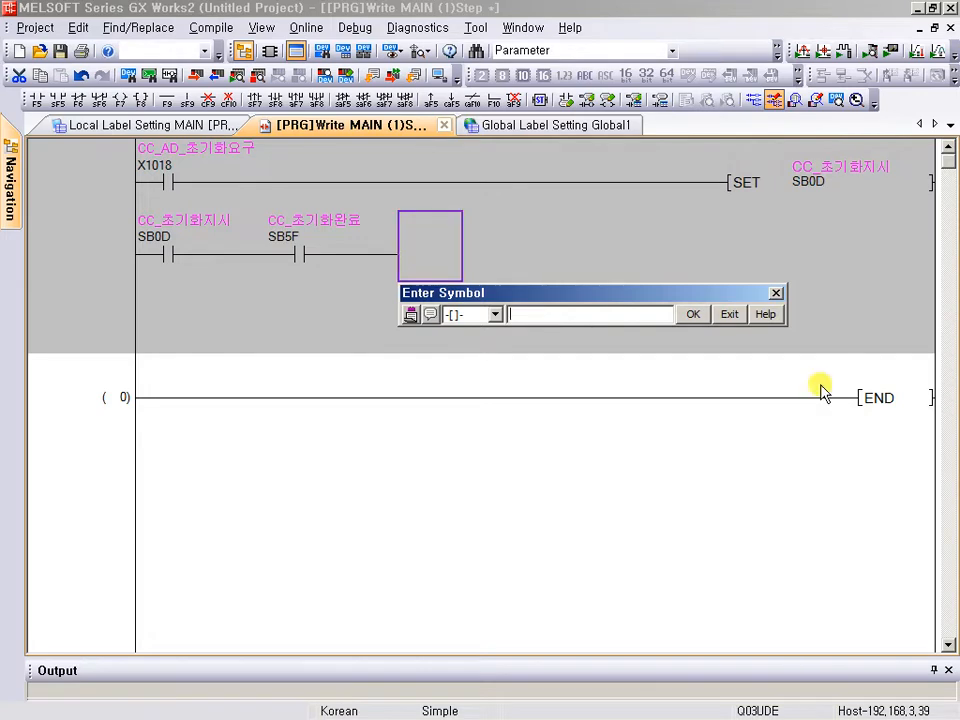
key("BackSpace")
key("BackSpace")
key("BackSpace")
type("ㄱㄴㅅ")
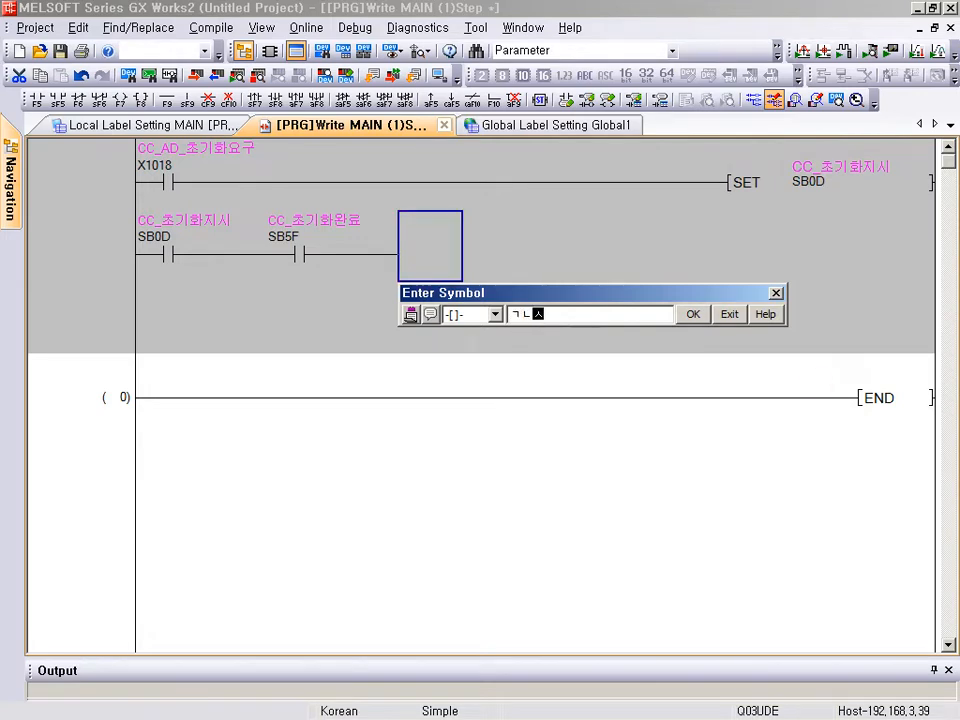
key("BackSpace")
key("BackSpace")
key("BackSpace")
Complete the second rung with an RST instruction on CC_초기화지시.
key("Hangul")
type("rst cc")
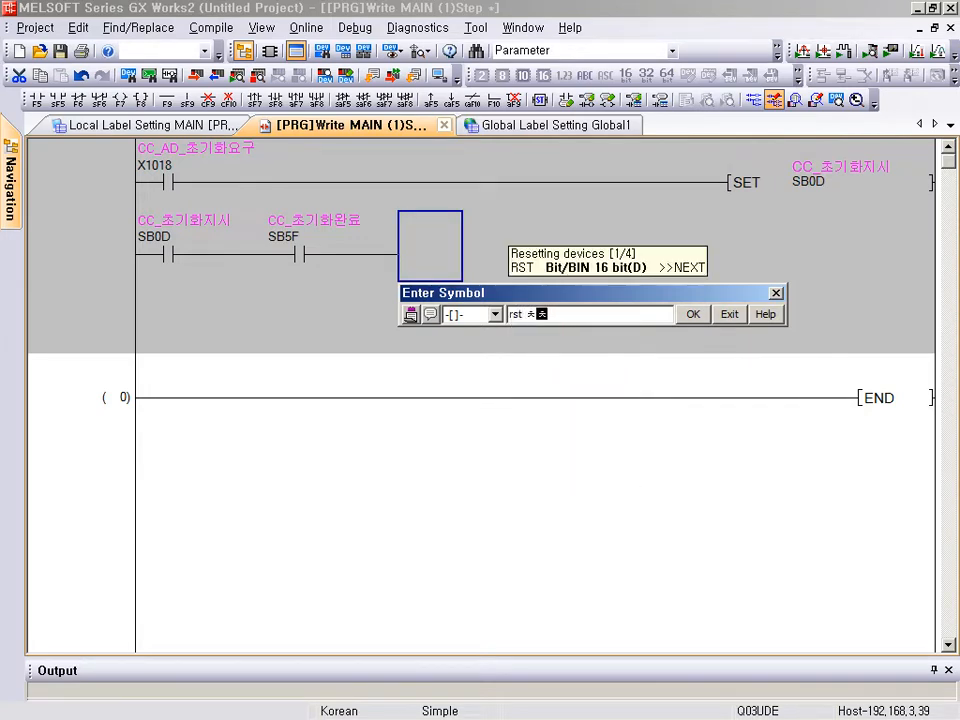
key("Down")
key("Down")
key("Down")
key("Down")
key("Down")
key("Down")
key("Down")
key("Down")
key("Down")
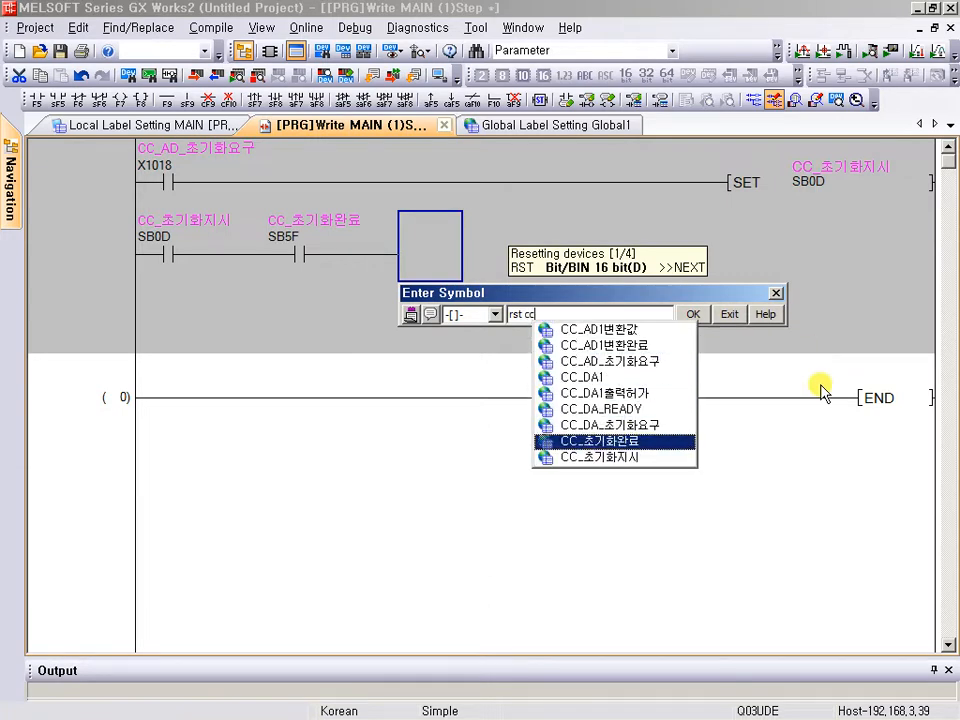
key("Return")
key("Return")
Draw a vertical branch line down from the second rung just before its RST instruction.
key("Up")
key("Right")
key("Right")
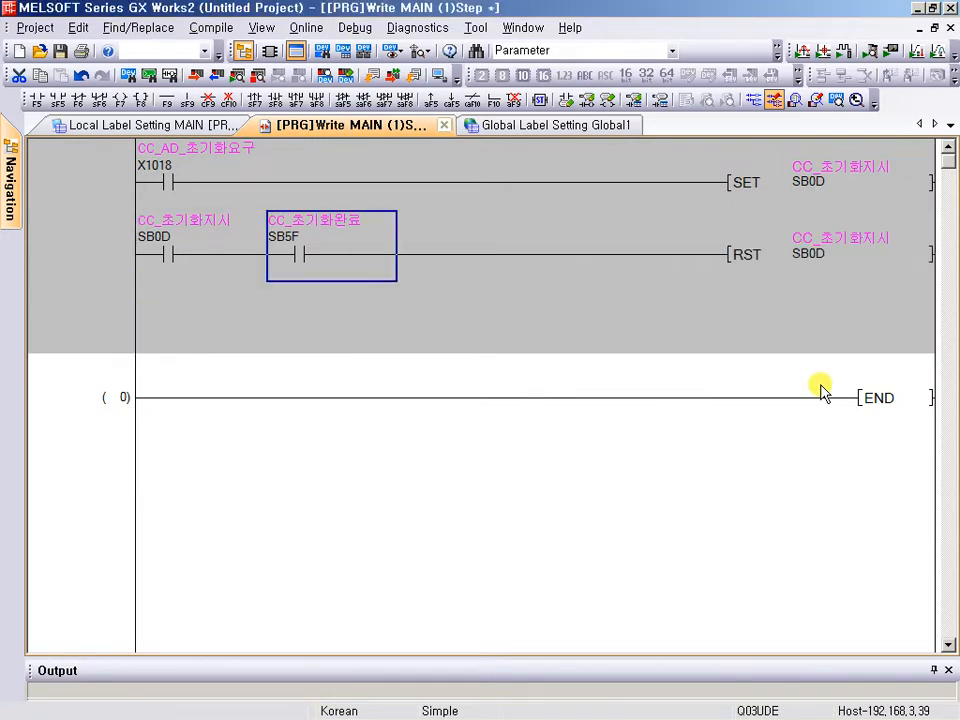
key("Right")
key("Right")
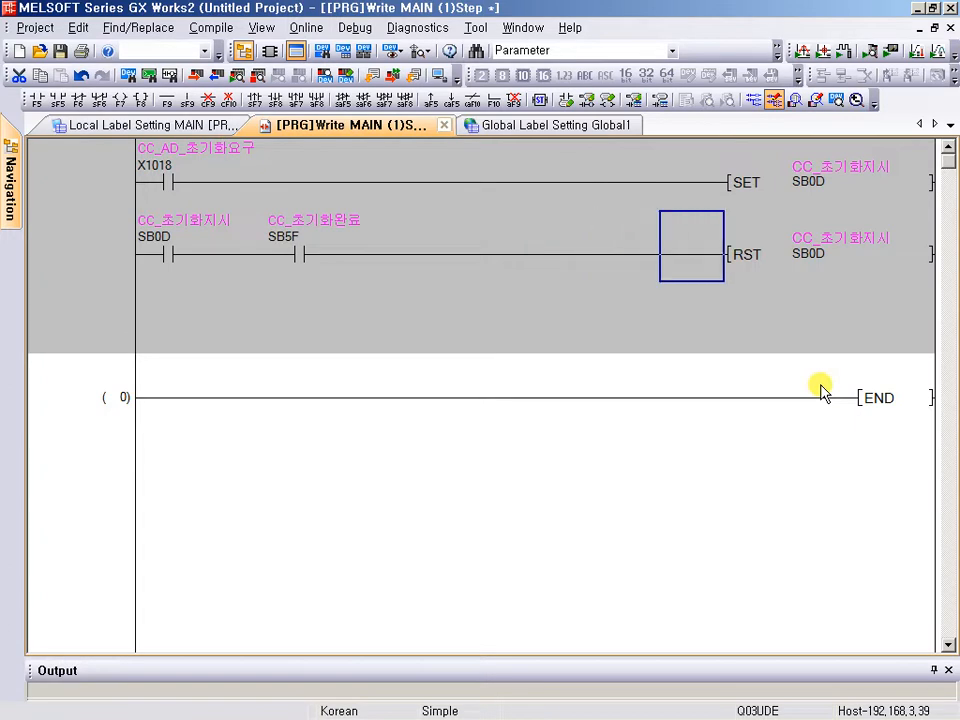
key("Right")
key("ctrl+Down")
Add a SET instruction on CC링크준비 to the branch below RST, registering it as a Local Label(MAIN) of class VAR and type Bit.
key("F8")
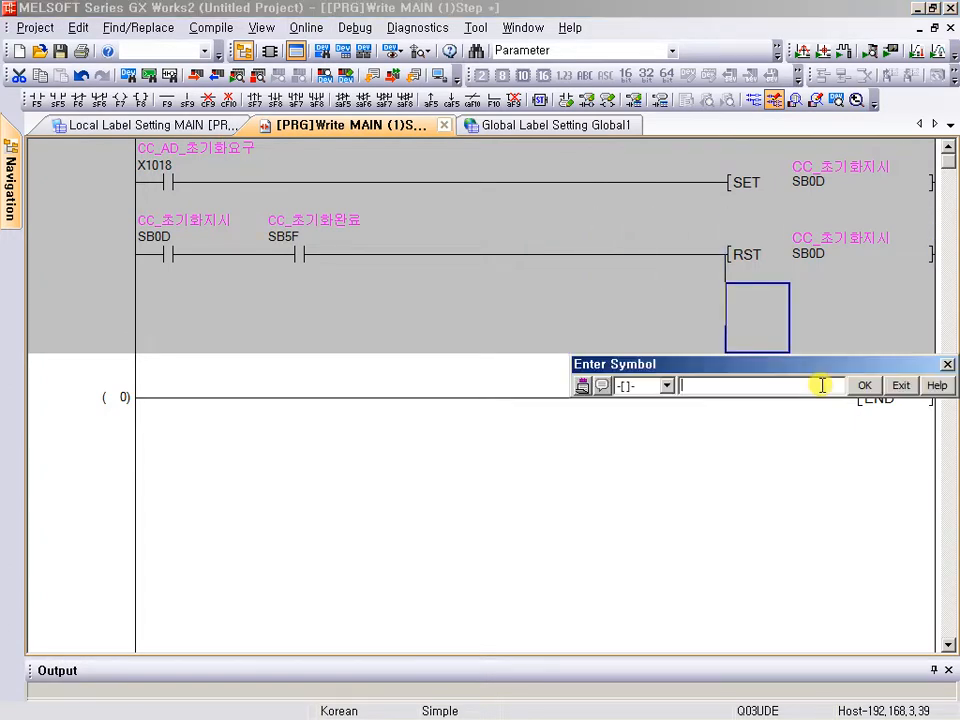
type("CC")
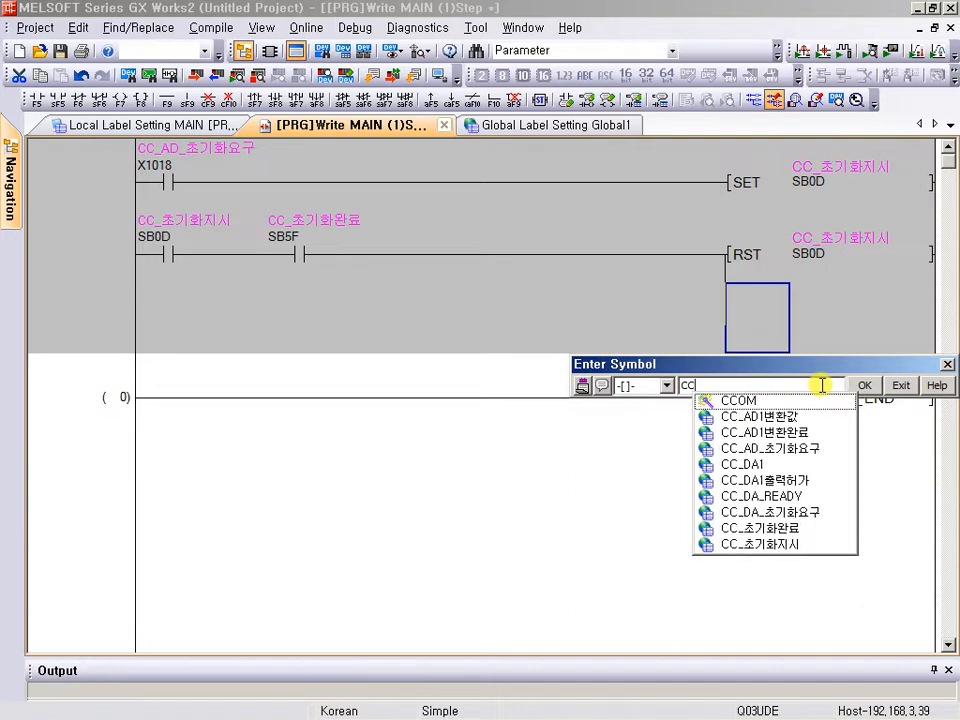
type("링크")
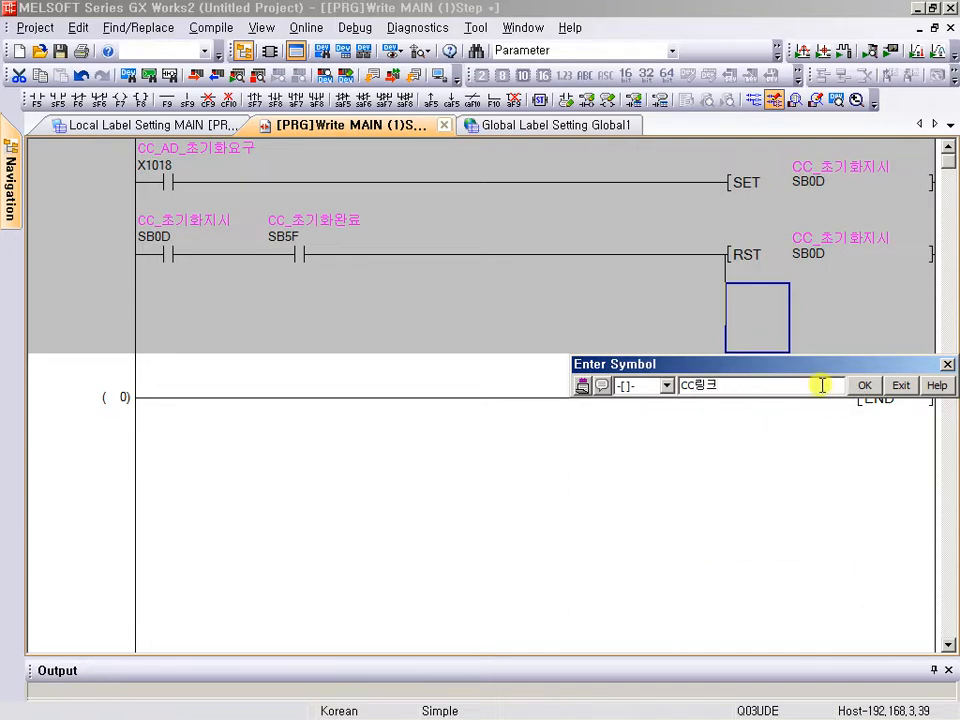
type("준비")
key("Home")
type("SET")
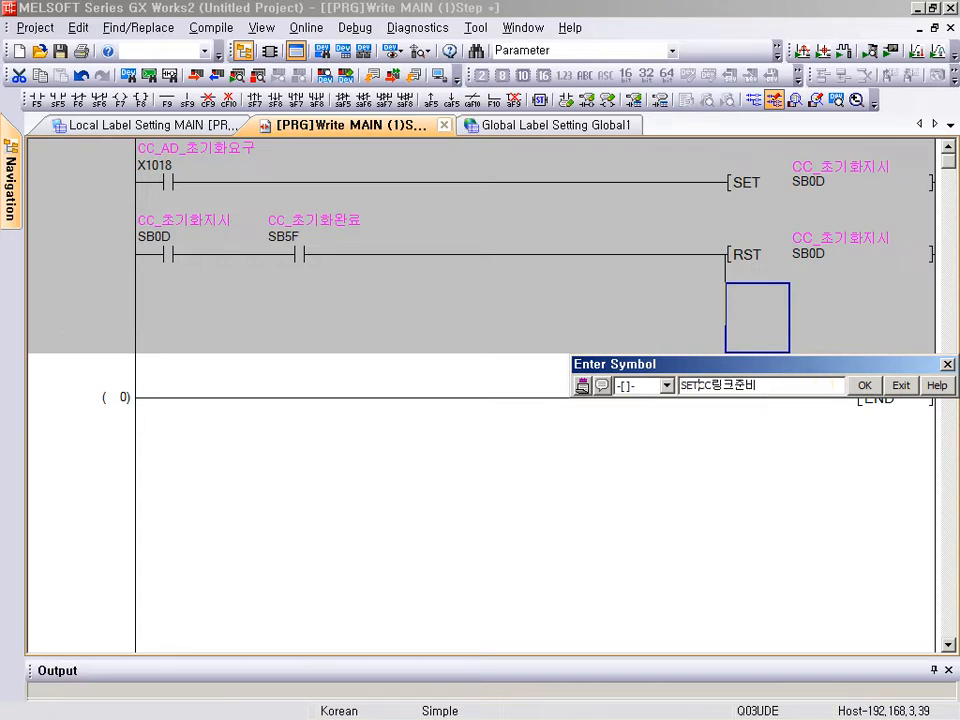
key("Return")
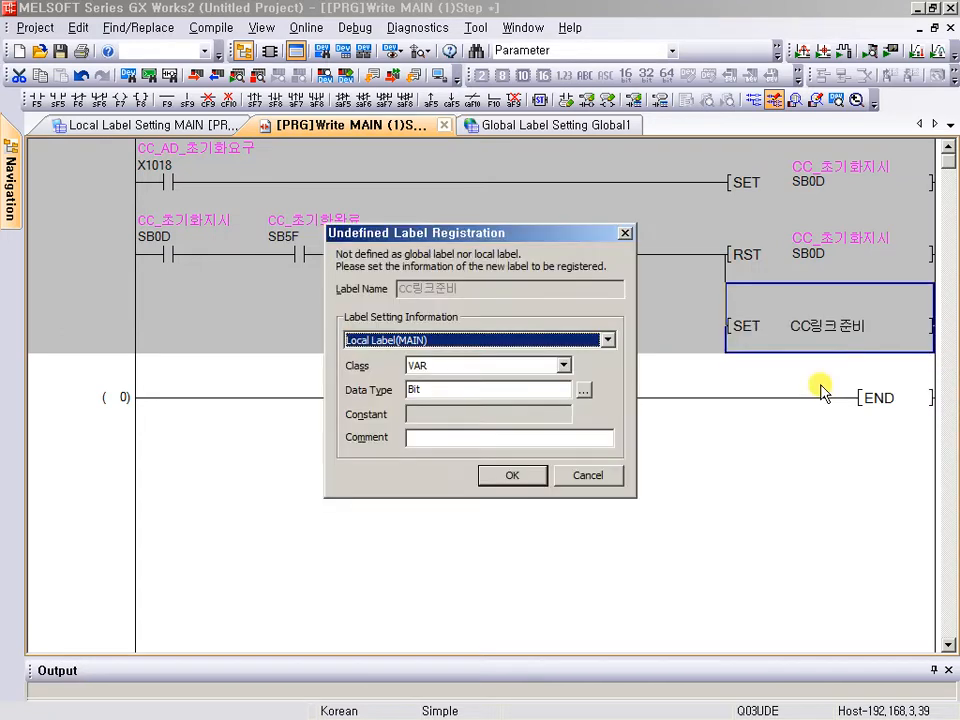
key("Return")
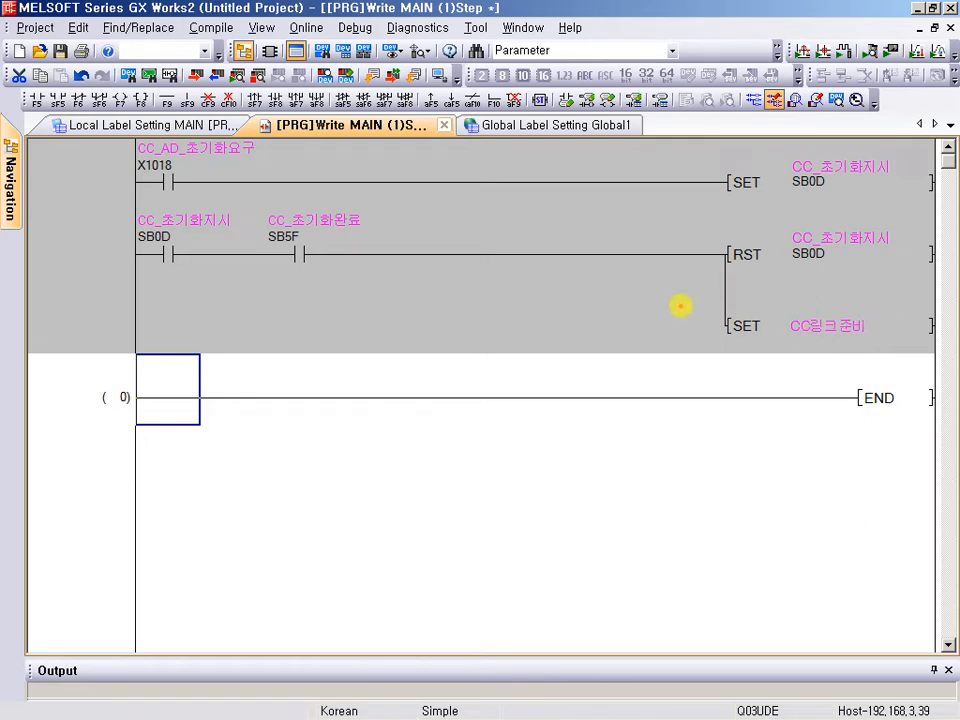
left_click_drag(677, 303, 930, 382)
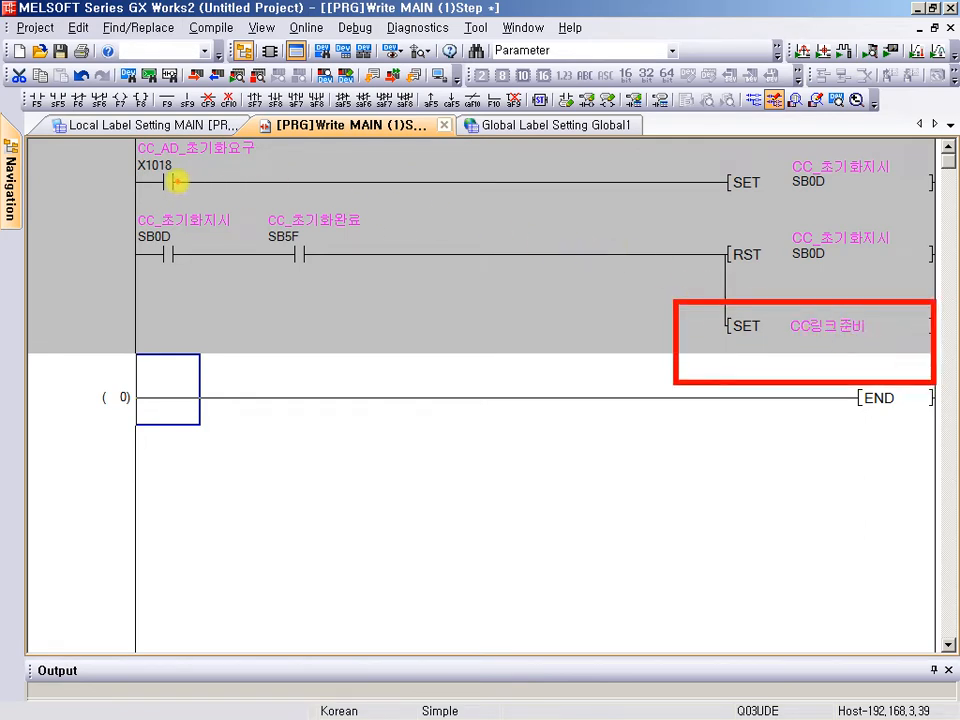
left_click_drag(96, 127, 264, 200)
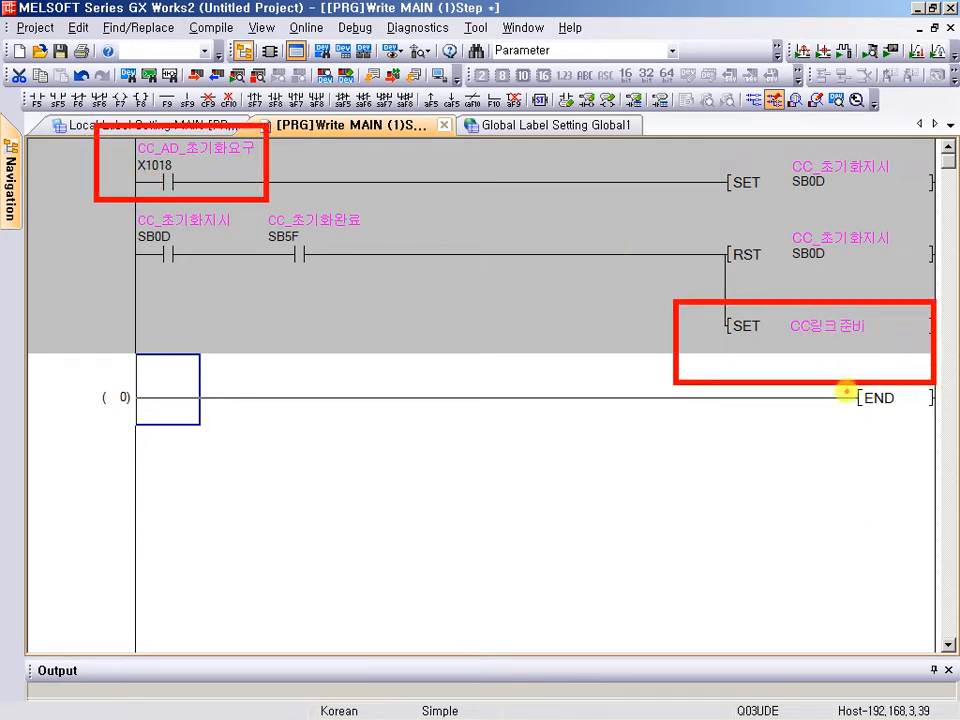
key("Escape")
Insert a blank row between the first rung and the CC_초기화지시 rung.
key("Up")
key("Up")
key("Up")
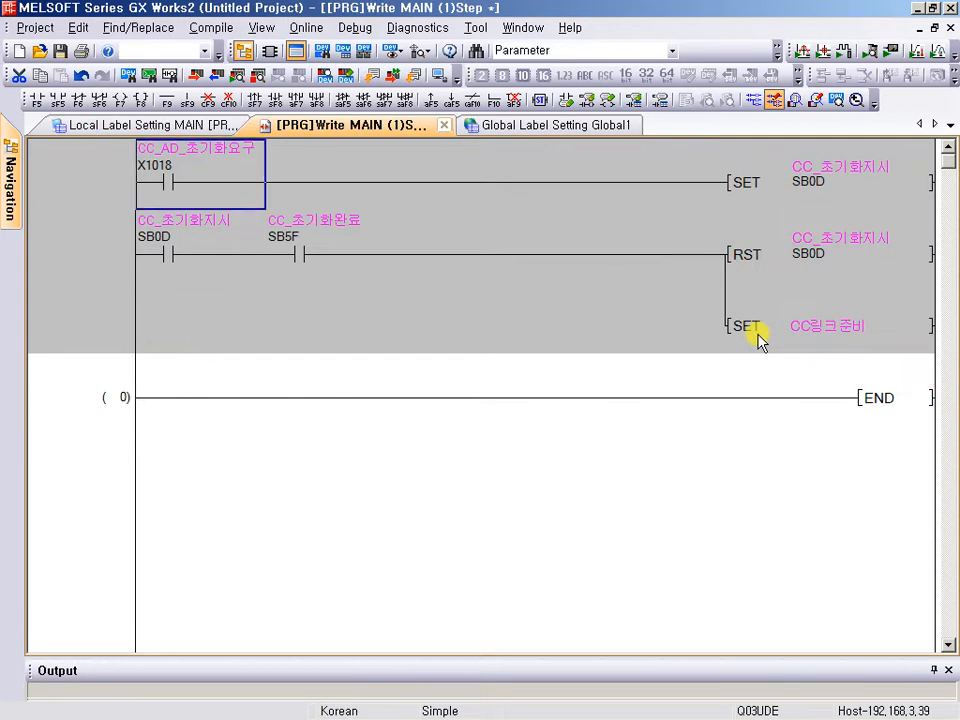
key("Down")
key("shift+Insert")
Draw a vertical branch line down from the first rung just before its SET instruction.
key("Up")
key("Right")
key("Right")
key("Right")
key("Right")
key("Right")
key("Right")
key("Right")
key("Right")
key("Right")
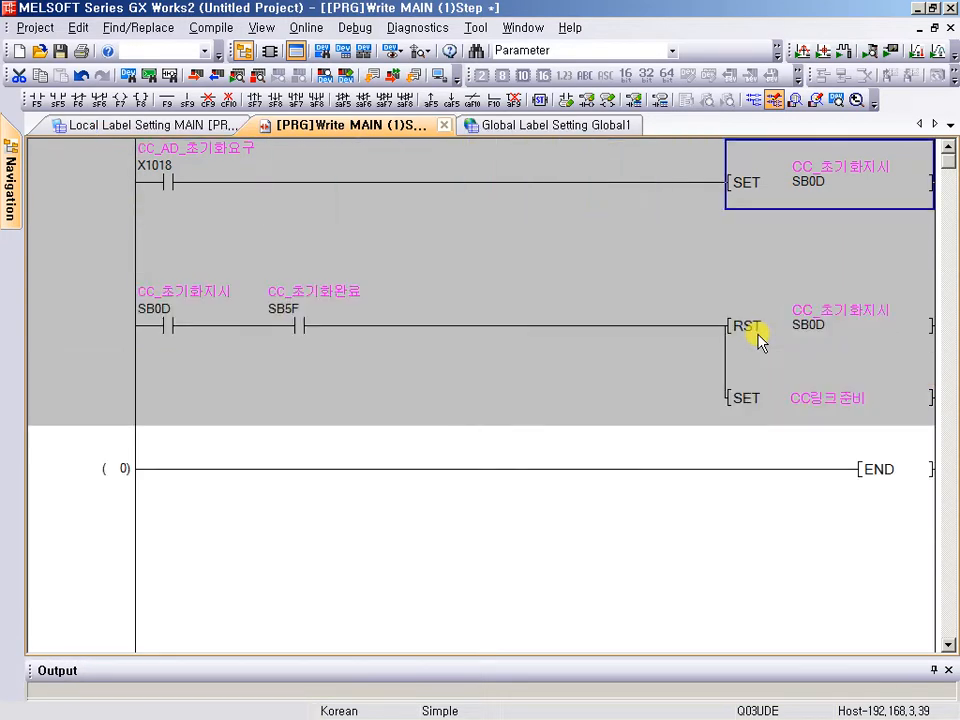
key("Down")
Add an RST instruction on CC링크준비 to the first rung's branch below SET CC_초기화지시.
key("F8")
type("ㄱㄴ")
key("BackSpace")
key("BackSpace")
key("Hangul")
type("RST")
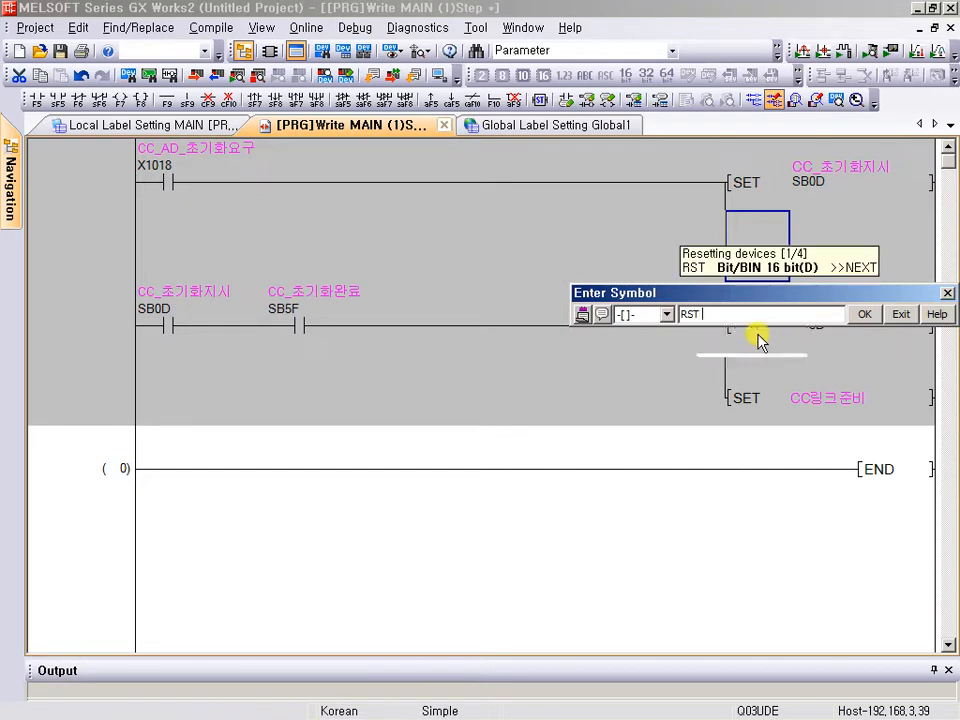
key("Hangul")
type("ㅊ")
key("BackSpace")
key("Hangul")
type("CC")
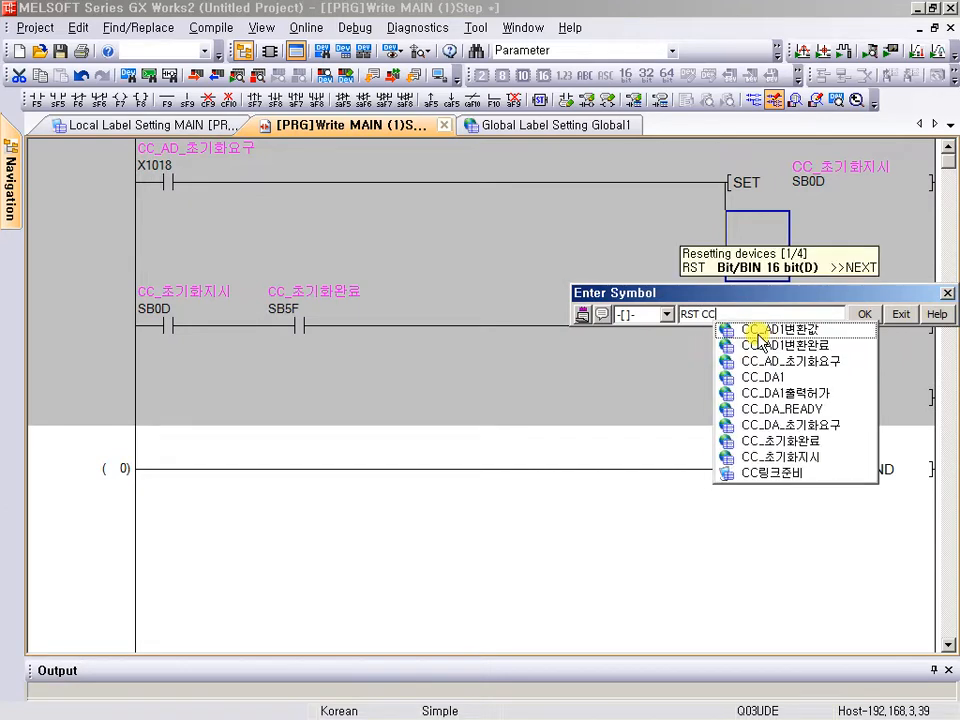
key("Hangul")
type("링크 준비")
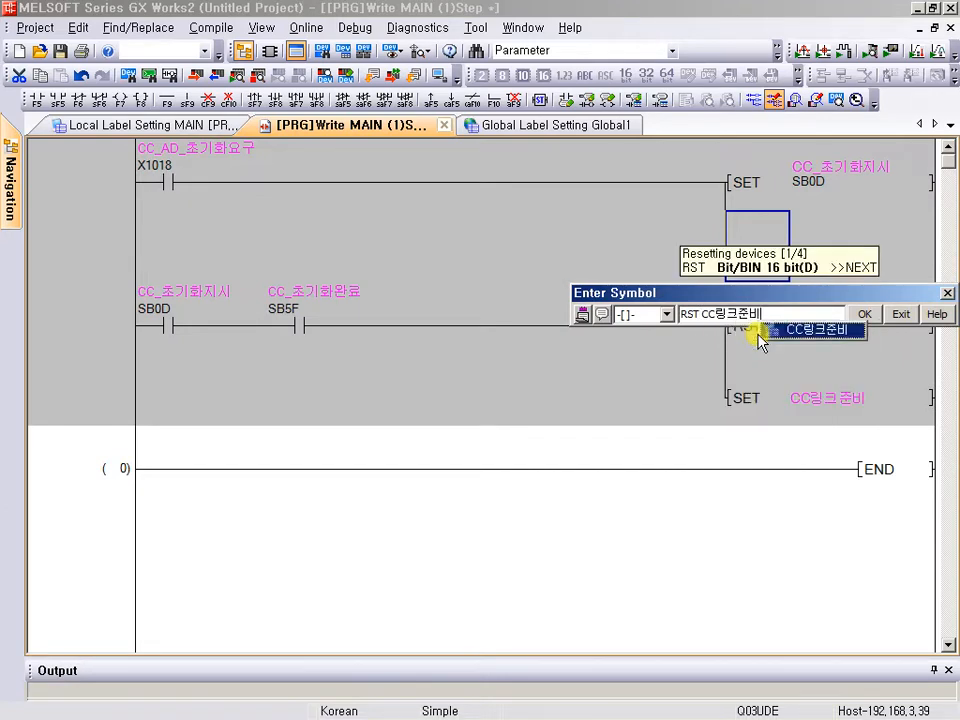
key("Return")
left_click_drag(710, 150, 936, 241)
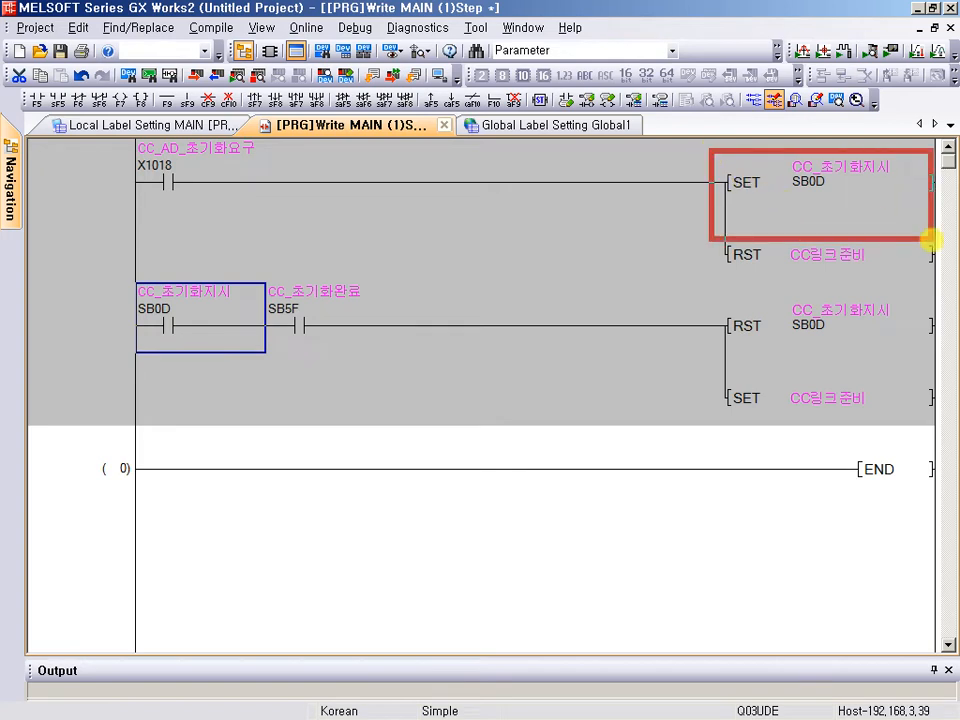
left_click_drag(703, 310, 946, 371)
left_click_drag(711, 372, 930, 441)
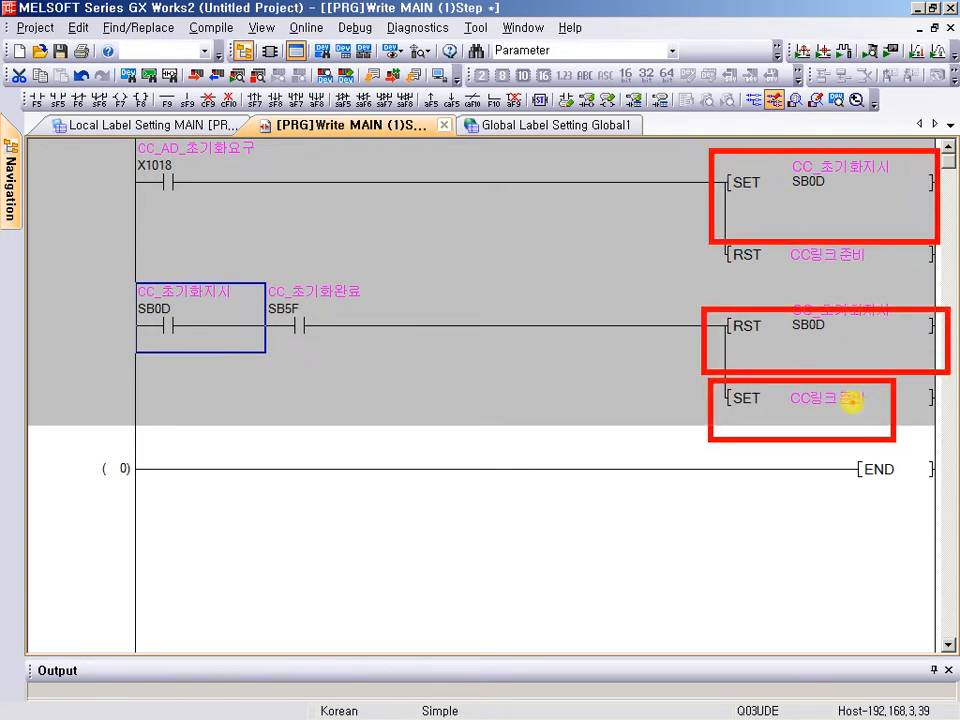
left_click_drag(709, 233, 934, 317)
key("Escape")
Rebuild the whole ladder program and confirm the rebuild.
left_click(286, 419)
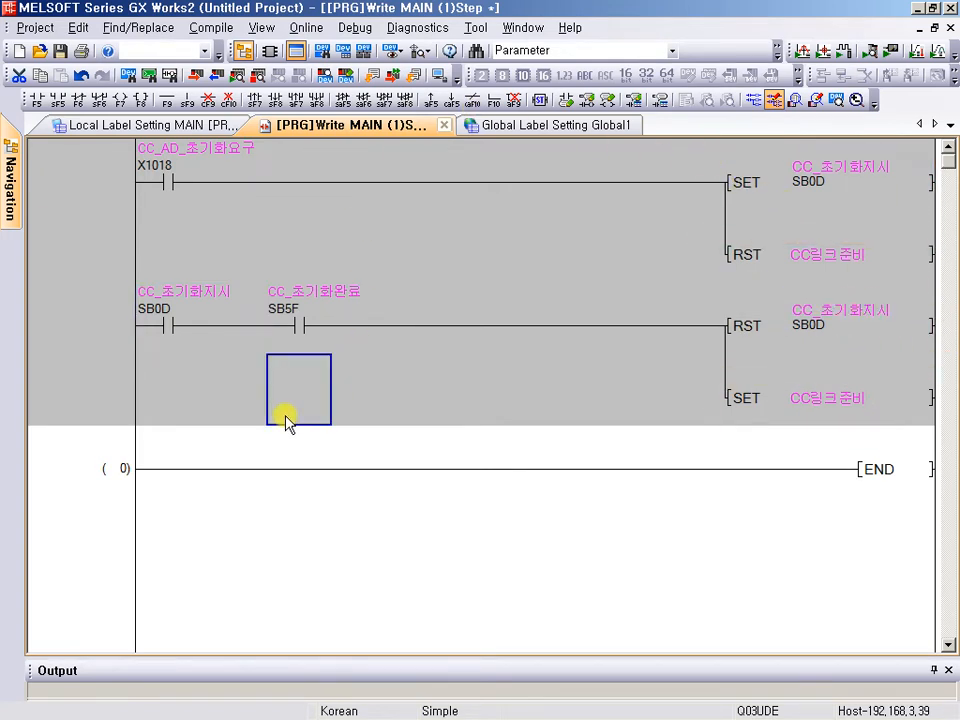
key("shift+alt+F4")
key("Return")
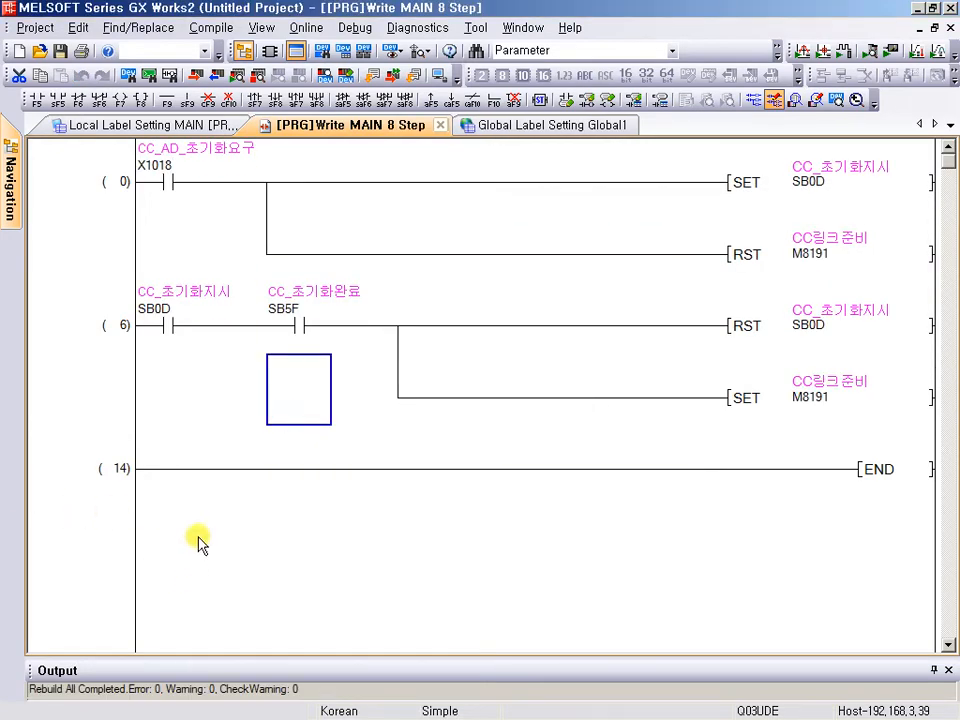
Start a new rung above END with a normally open contact labelled CC링크준비.
left_click(182, 474)
key("Return")
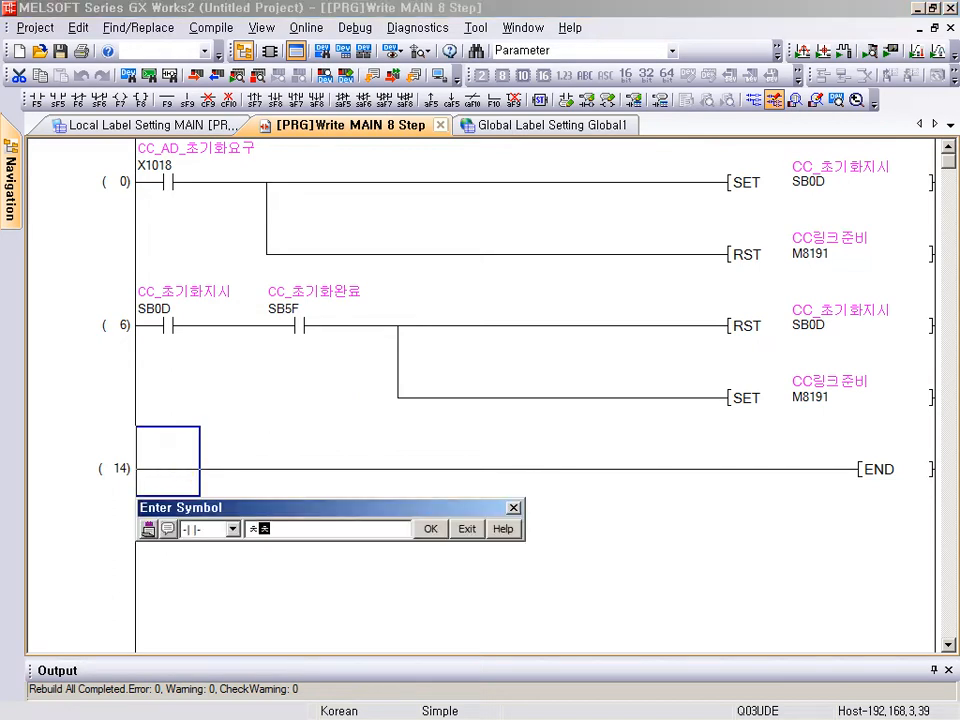
type("CC링크준비")
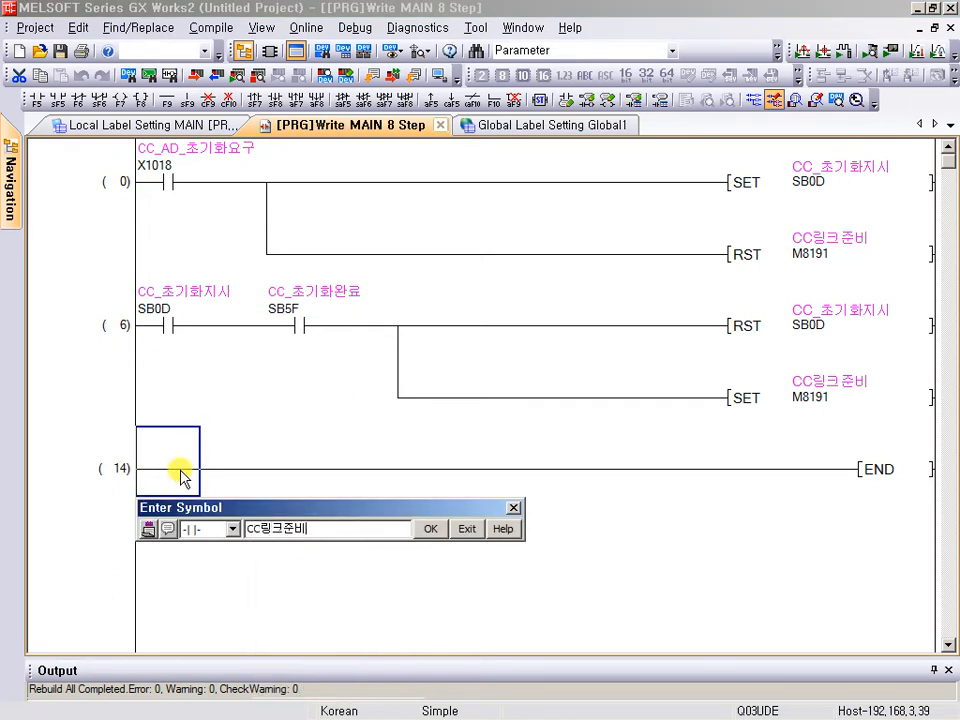
key("Return")
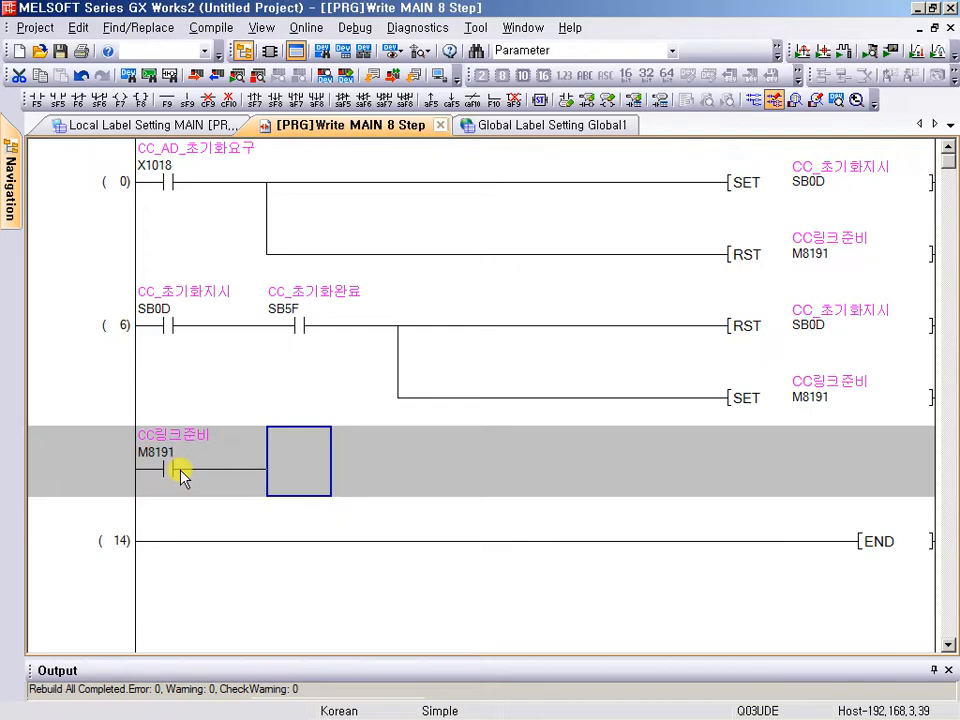
key("Return")
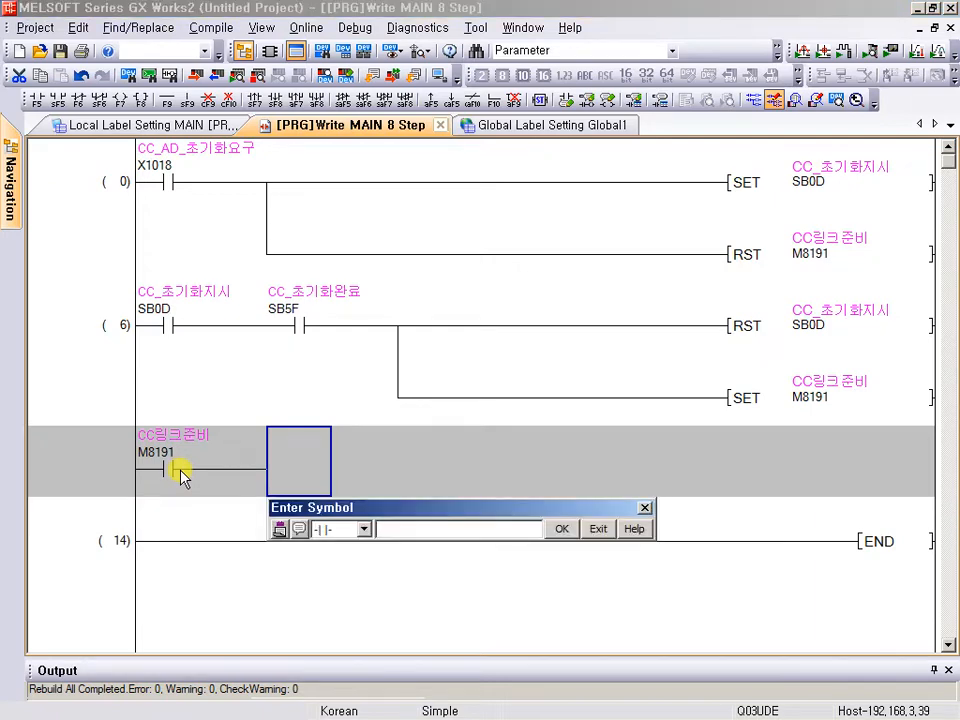
Switch to the Microsoft LifeCam view and examine the wiring from the training kit's voltage generator to the remote unit.
key("alt+Tab")
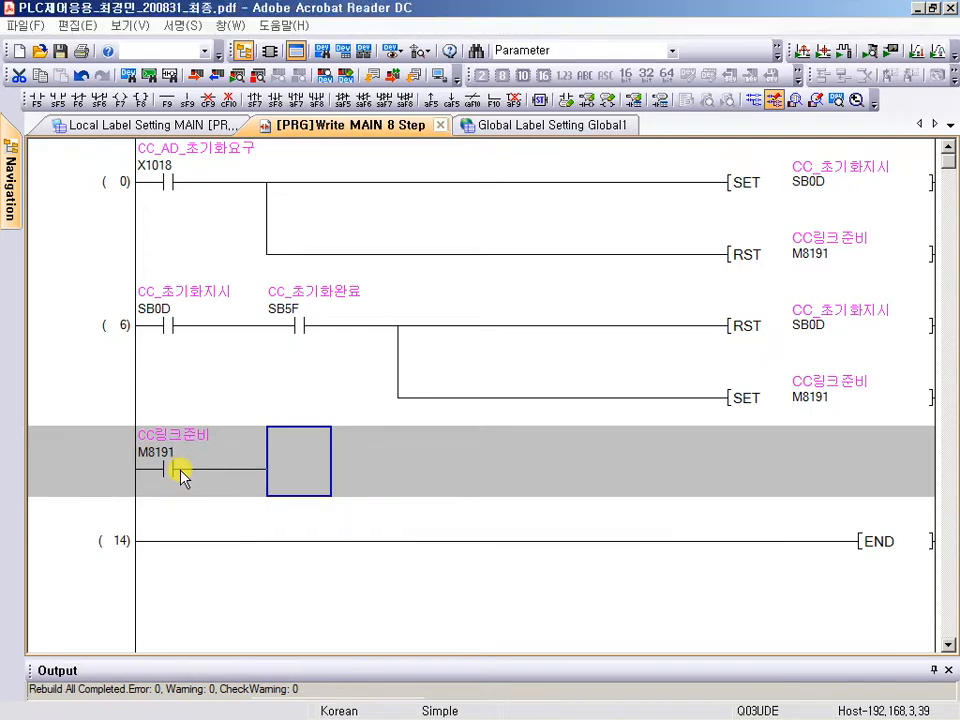
key("alt+Tab")
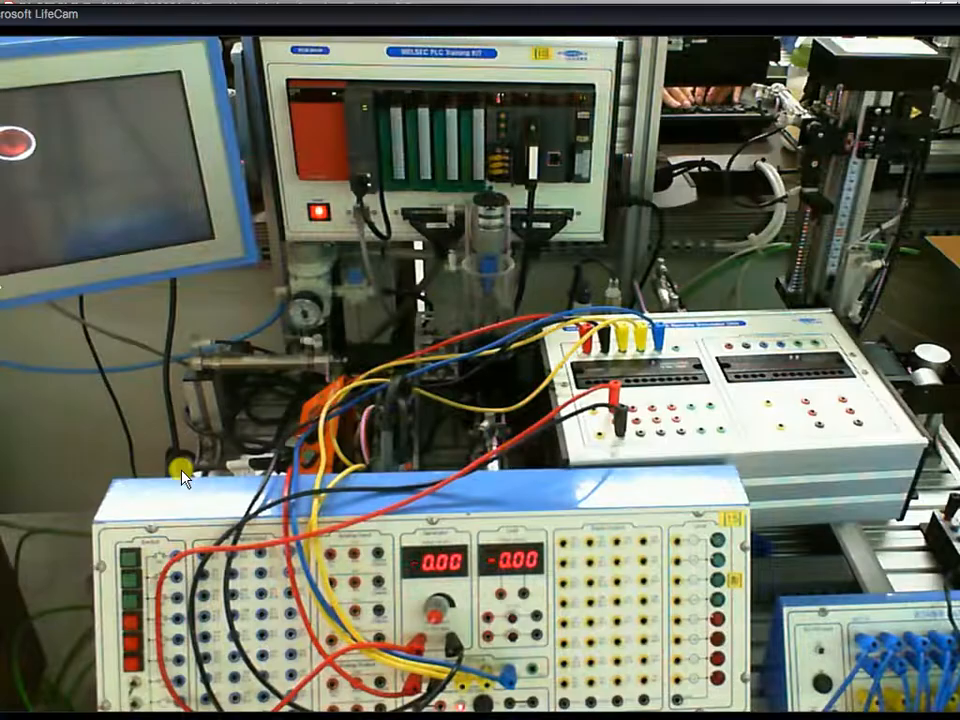
key("ctrl+2")
left_click_drag(365, 582, 514, 679)
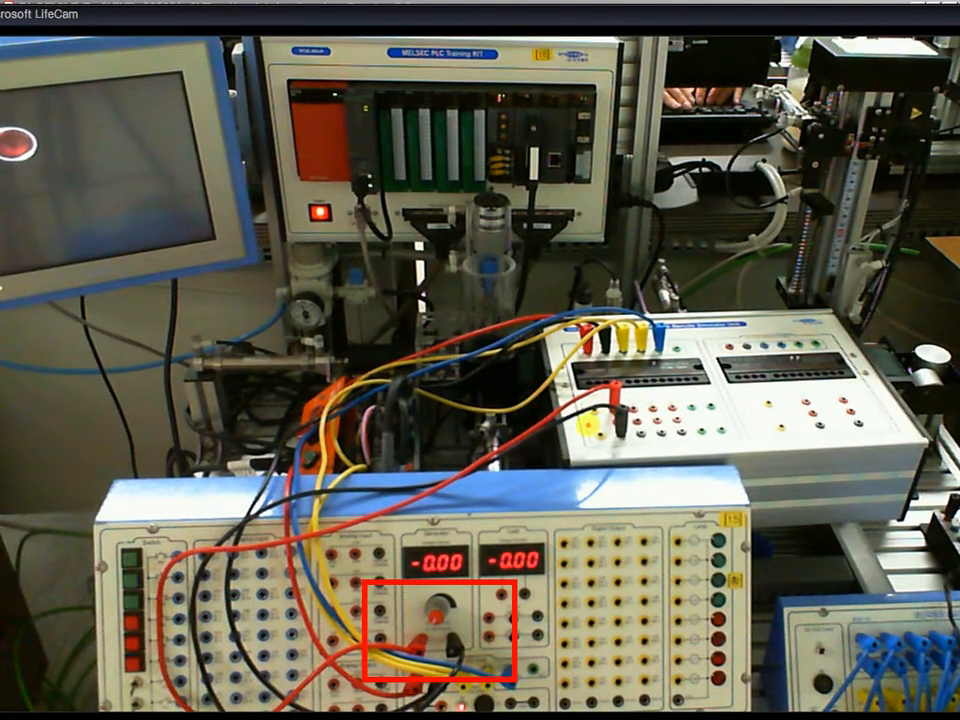
mouse_move(612, 410)
left_mouse_down()
mouse_move(536, 494)
mouse_move(497, 561)
mouse_move(458, 575)
left_mouse_up()
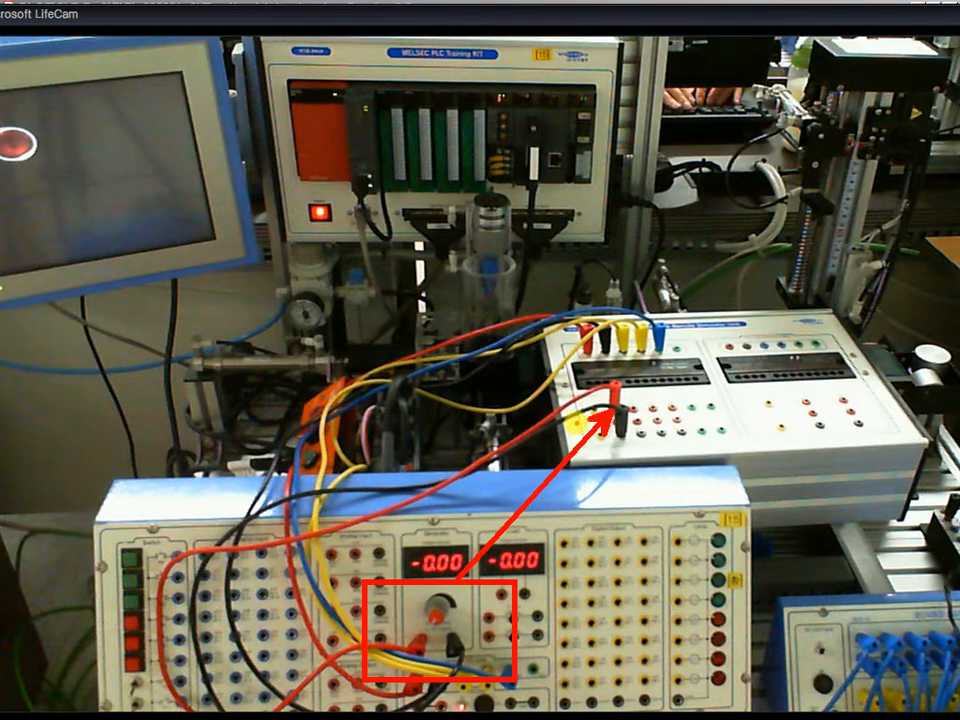
Switch back to GX Works2 and add a normally open contact labelled CC_AD1변환완료 in series after the CC링크준비 contact on the new rung.
key("Escape")
key("alt+Tab")
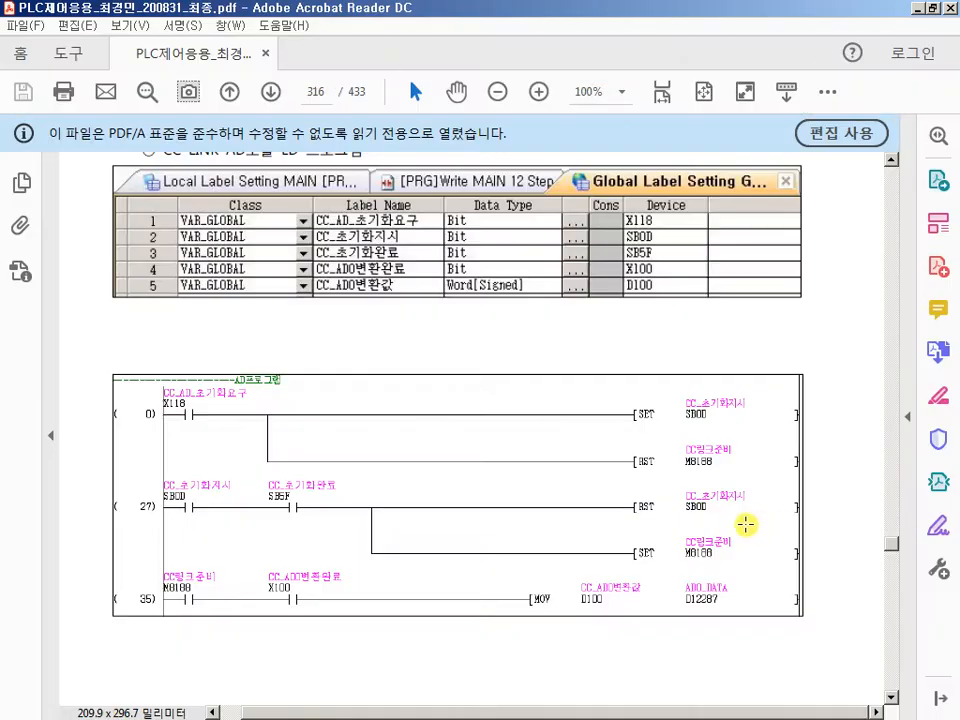
key("alt+Tab")
key("alt+Tab")
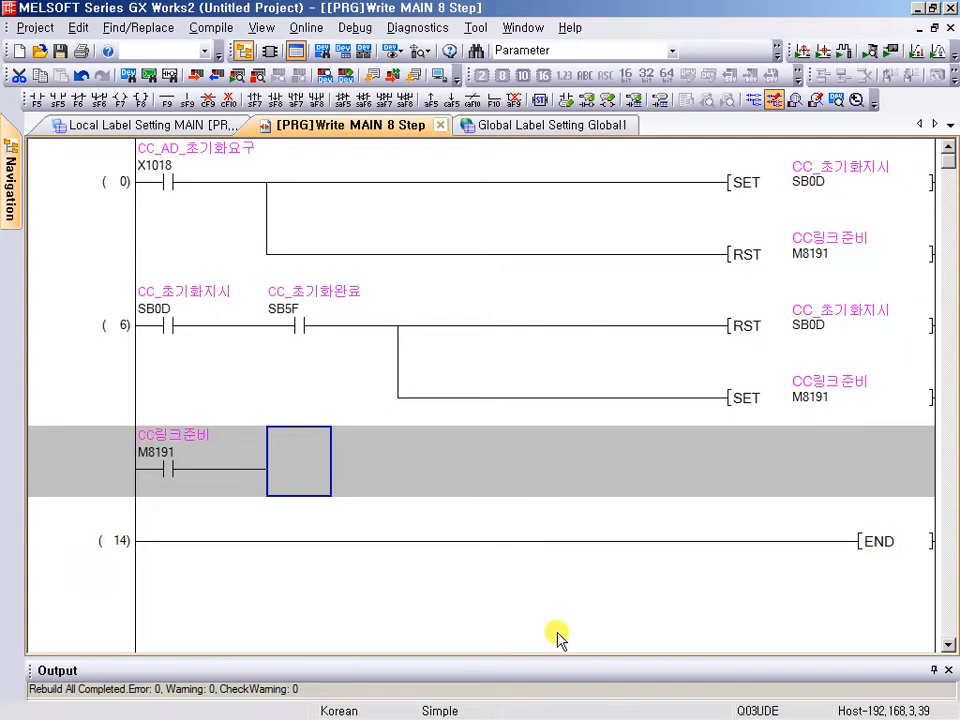
key("F5")
type("ㅁ")
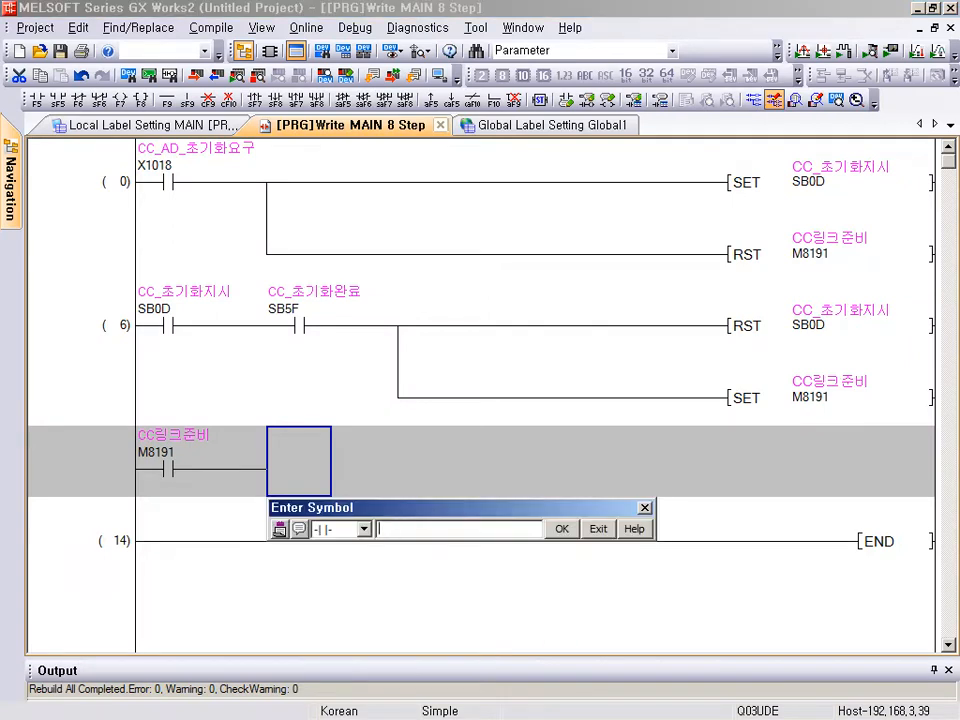
type("AD")
key("BackSpace")
type("CC_AD")
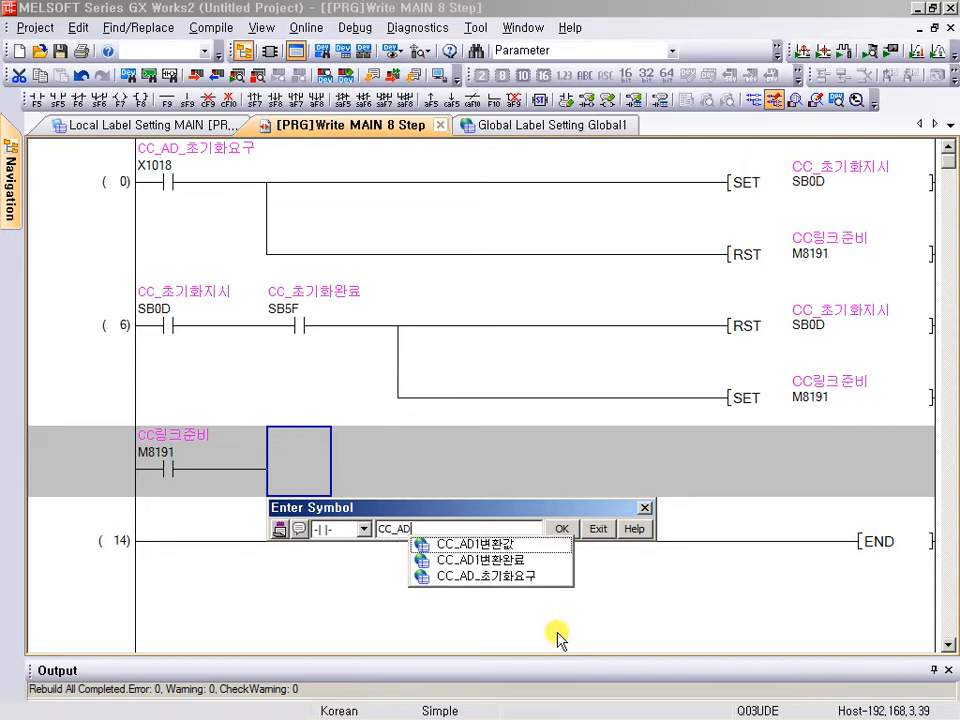
key("Down")
key("Down")
key("Return")
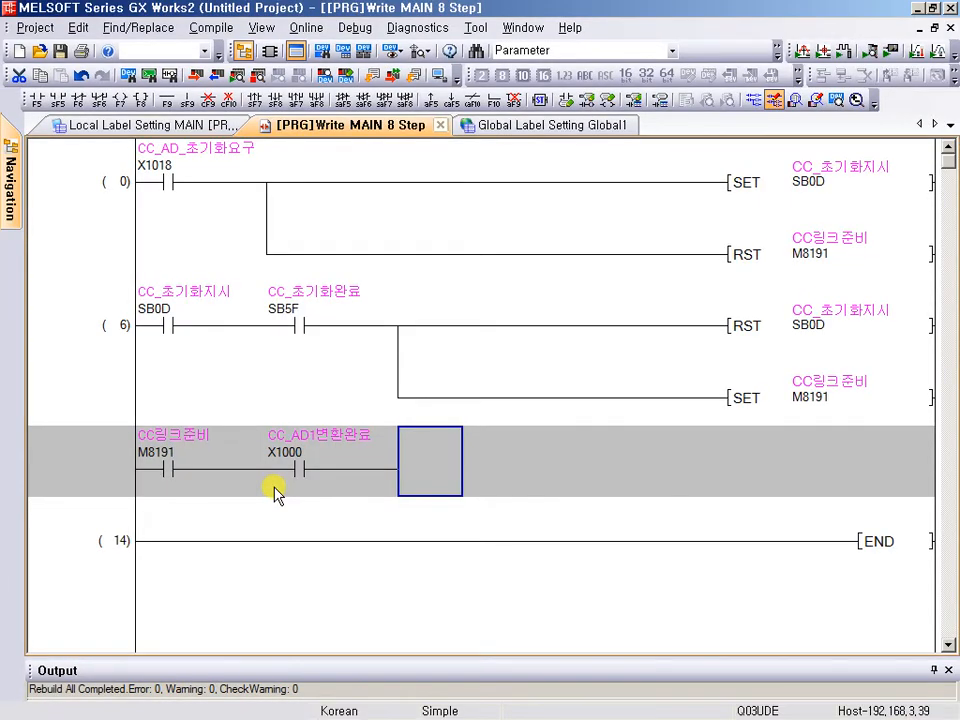
Review the initialization and link-ready rungs, and examine the remote unit's AD wiring in the Microsoft LifeCam view against the CC_AD1변환완료 contact.
mouse_move(715, 137)
left_mouse_down()
mouse_move(940, 338)
mouse_move(950, 440)
left_mouse_up()
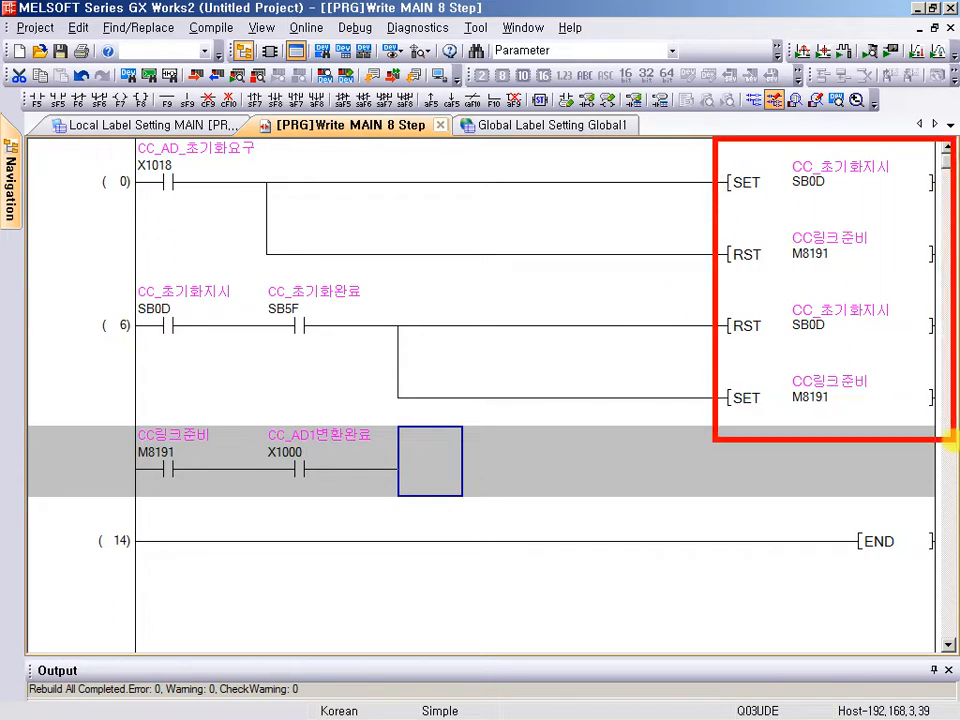
key("e")
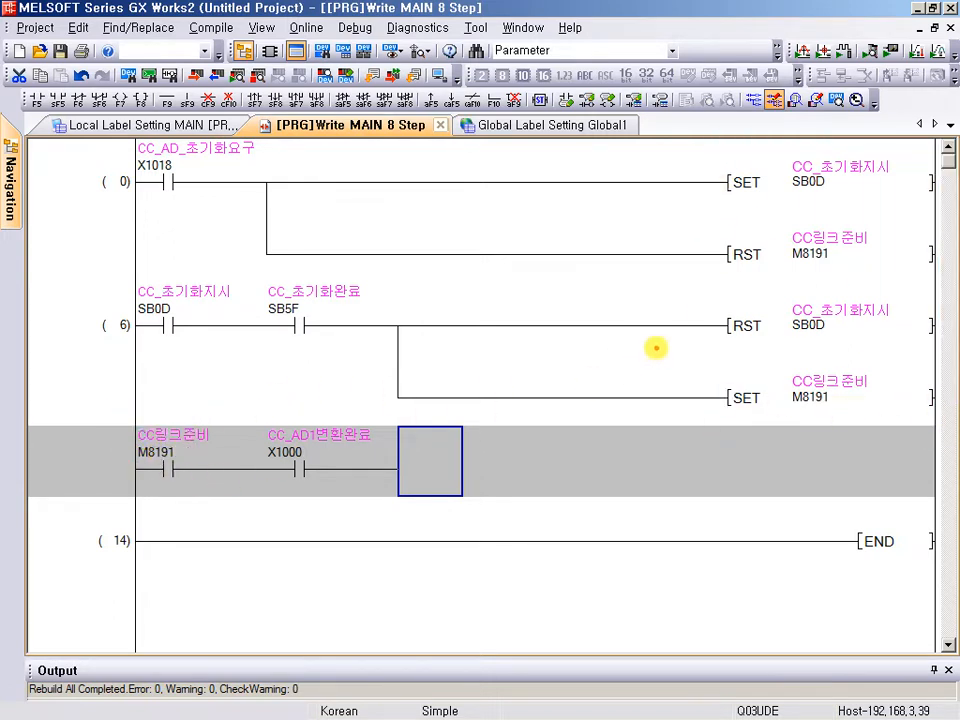
mouse_move(82, 257)
left_mouse_down()
mouse_move(281, 364)
mouse_move(394, 386)
left_mouse_up()
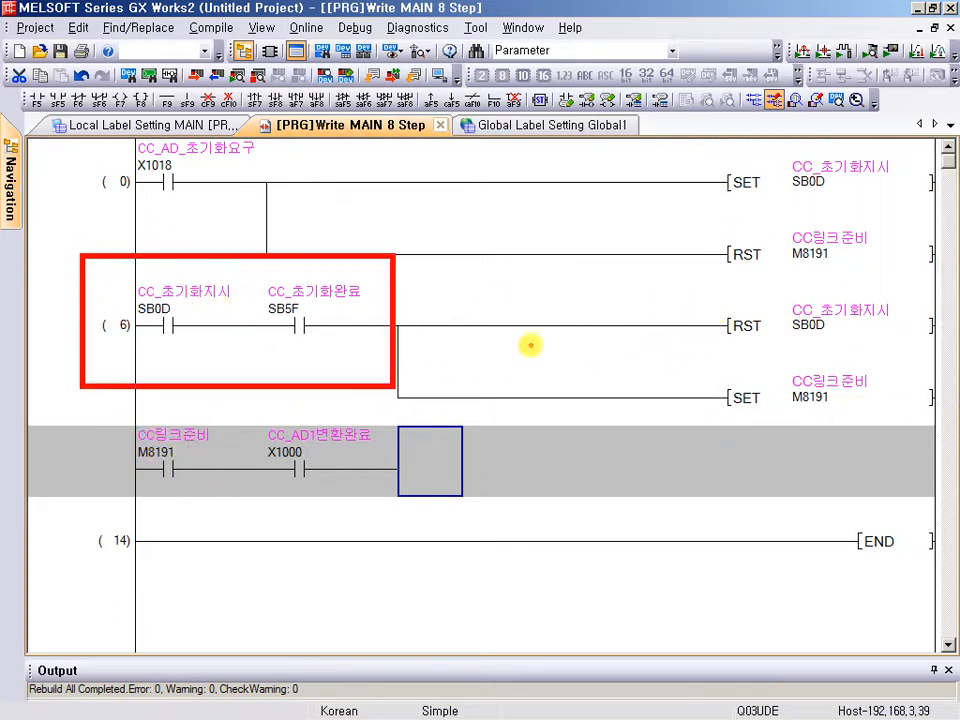
left_click_drag(707, 362, 917, 497)
key("Escape")
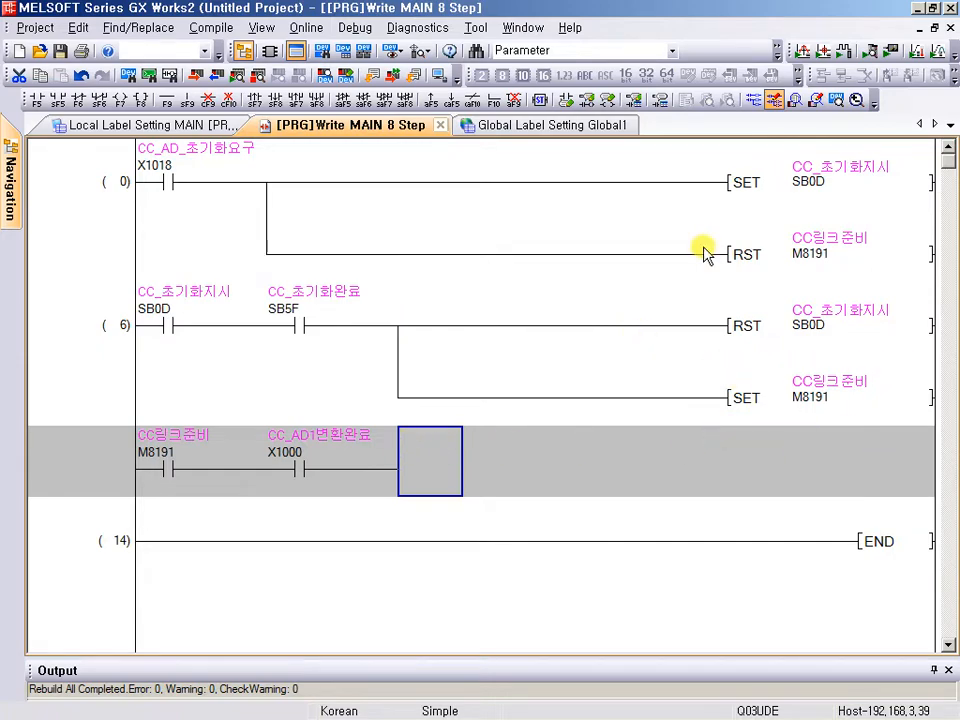
key("alt+Tab")
left_click_drag(574, 352, 733, 403)
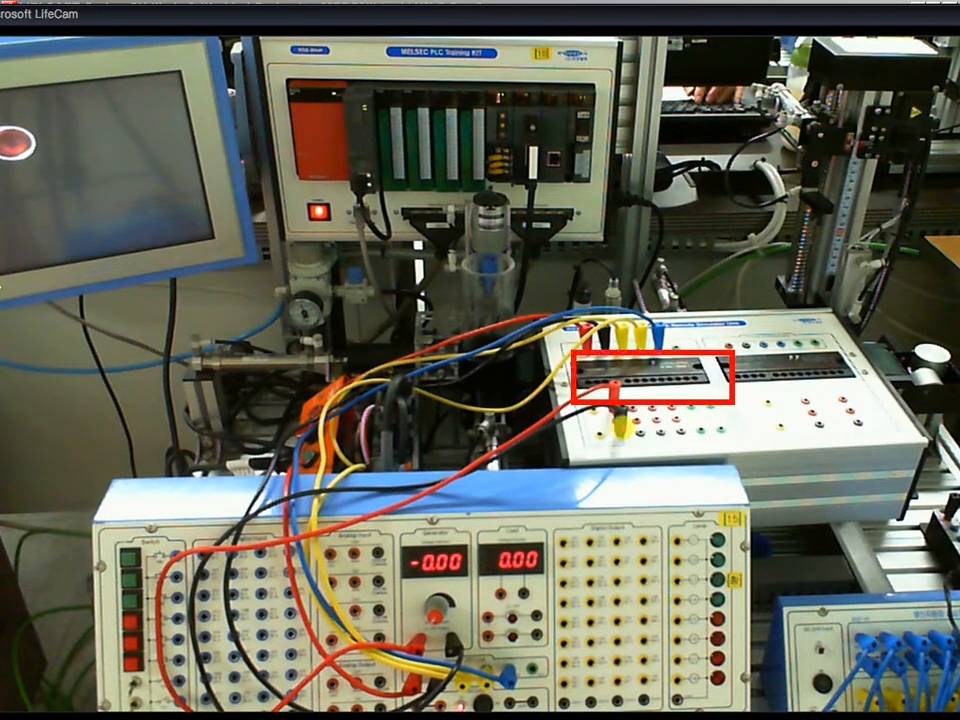
left_click_drag(624, 416, 738, 502)
left_click_drag(639, 341, 637, 441)
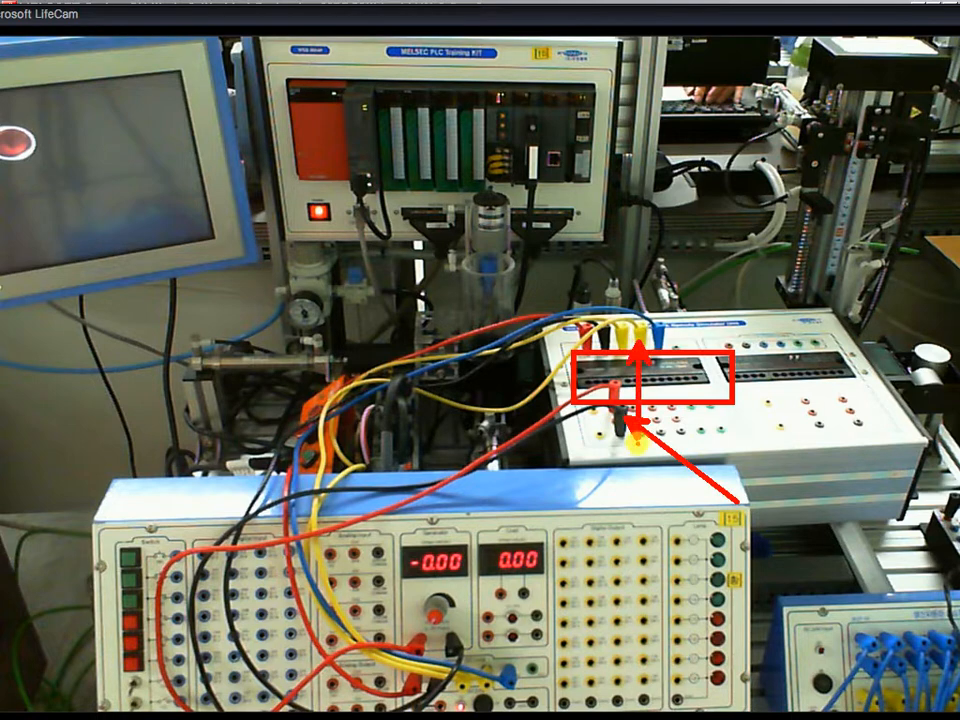
key("Escape")
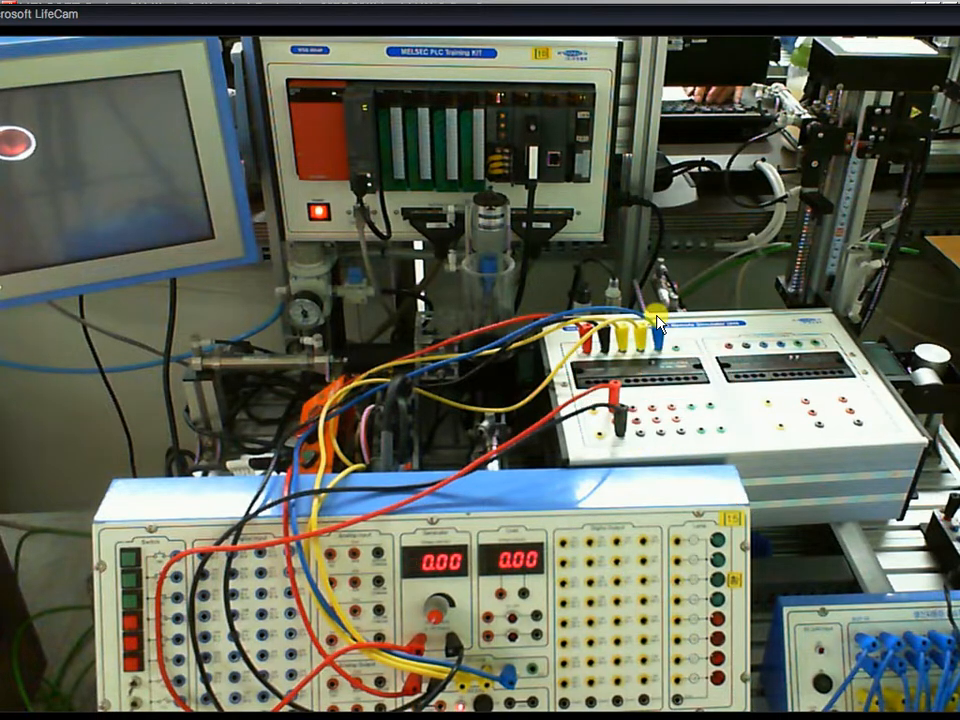
key("alt+Tab")
left_click_drag(251, 410, 384, 512)
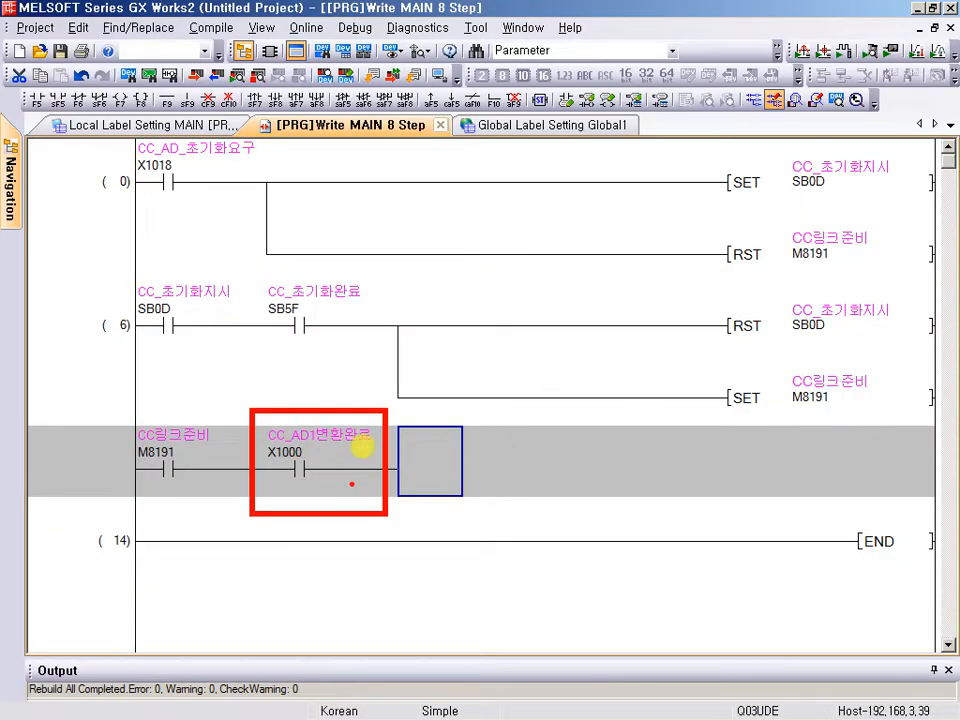
key("Escape")
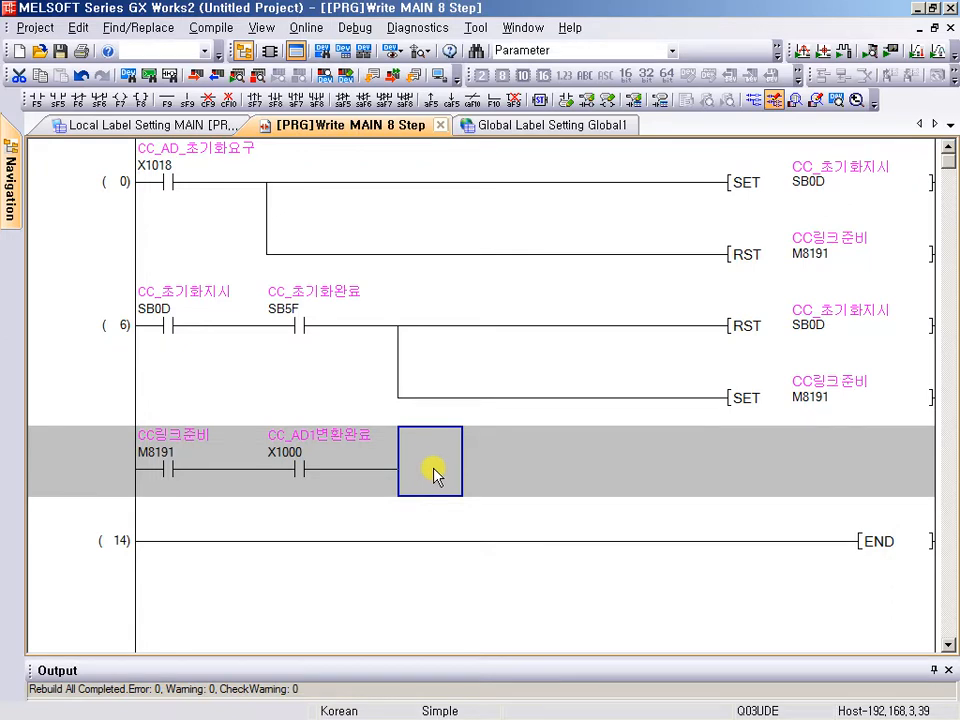
Complete the rung with MOV CC_AD1변환값 ADCH1 and register ADCH1 as a MAIN local label of class VAR, type Word[Signed].
key("F8")
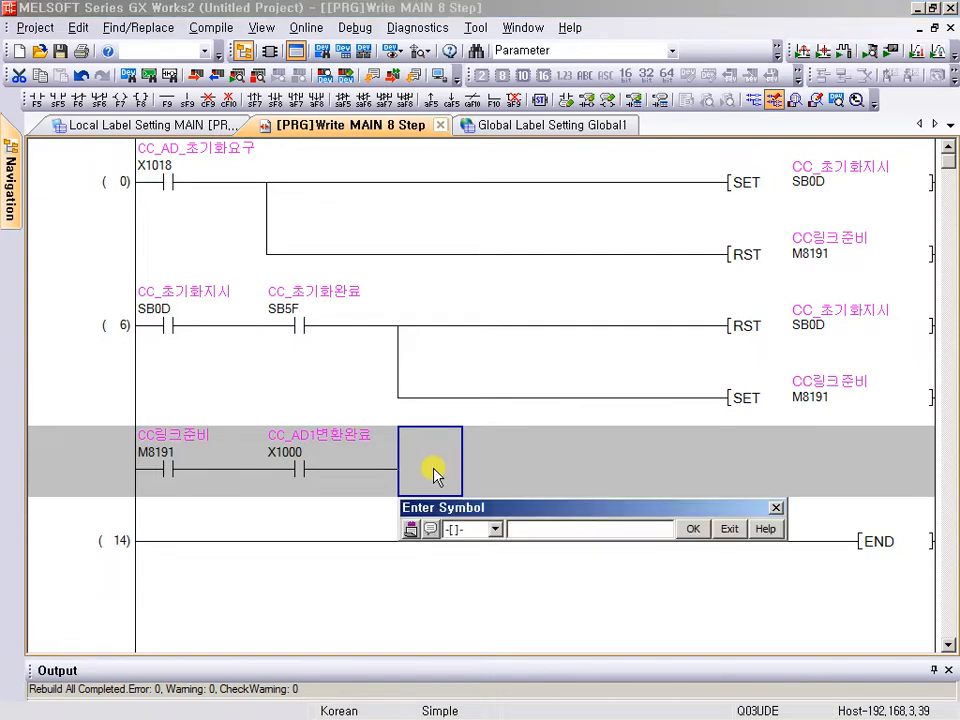
type("MOV CC")
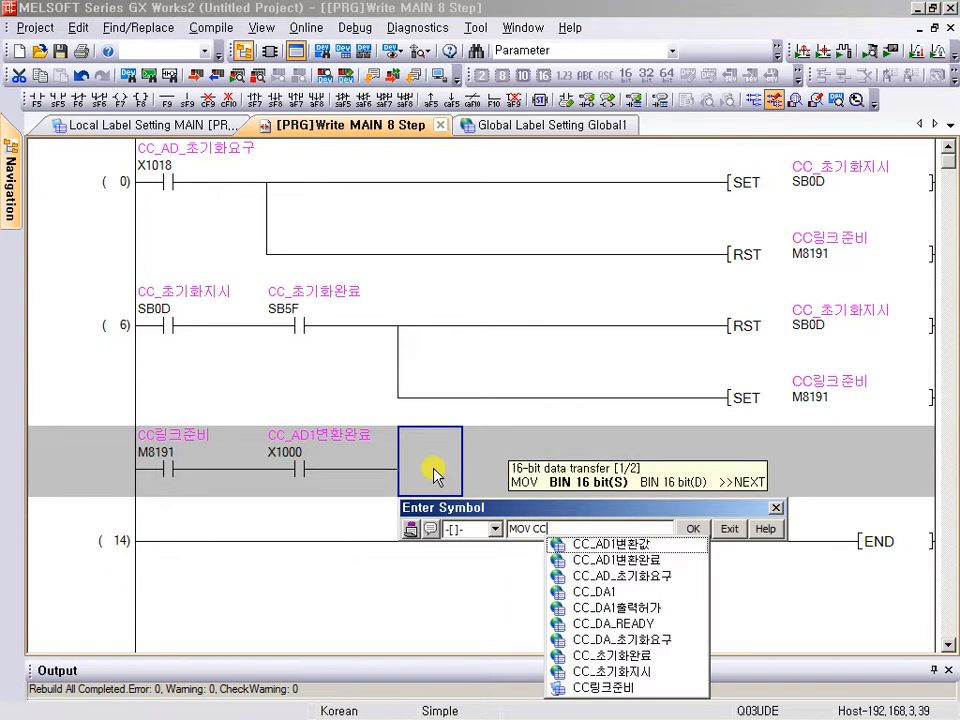
key("Down")
key("Return")
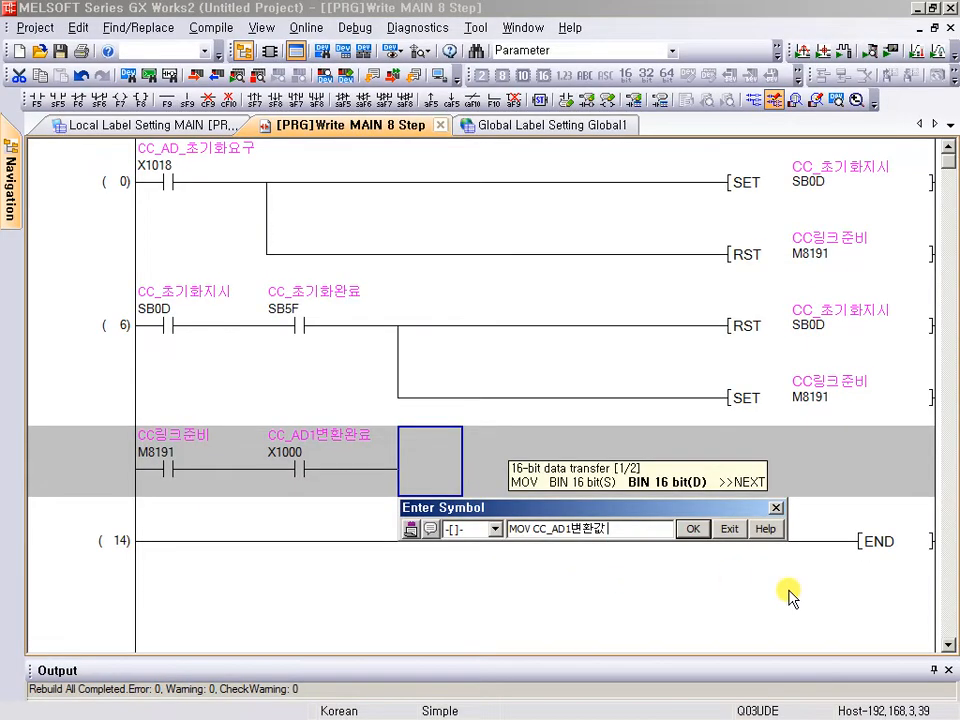
type("ㅅ")
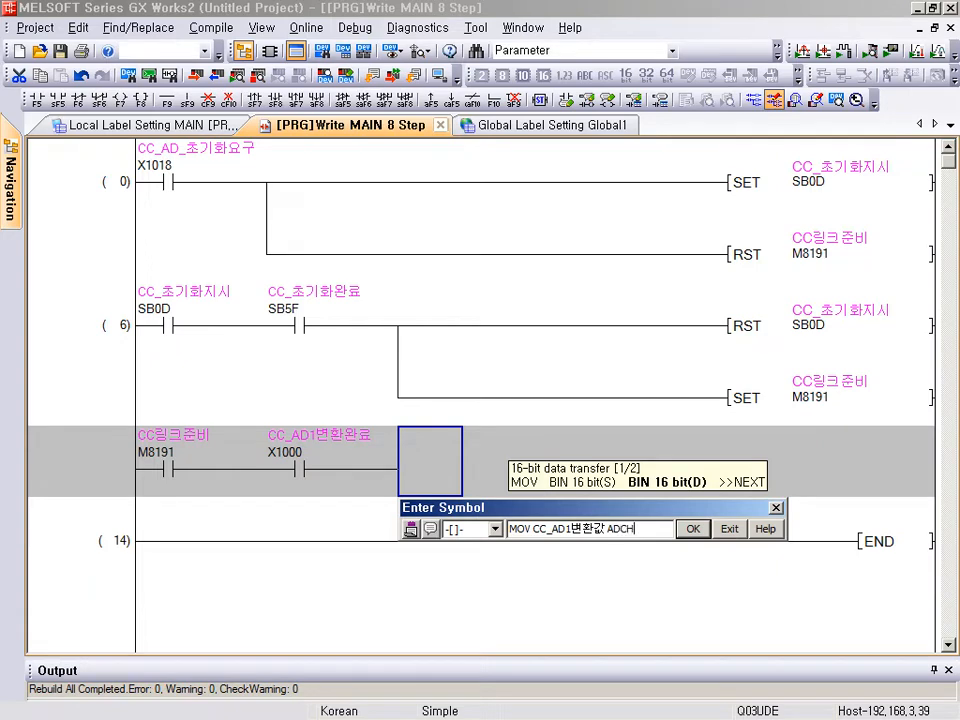
type("DCH1")
key("Return")
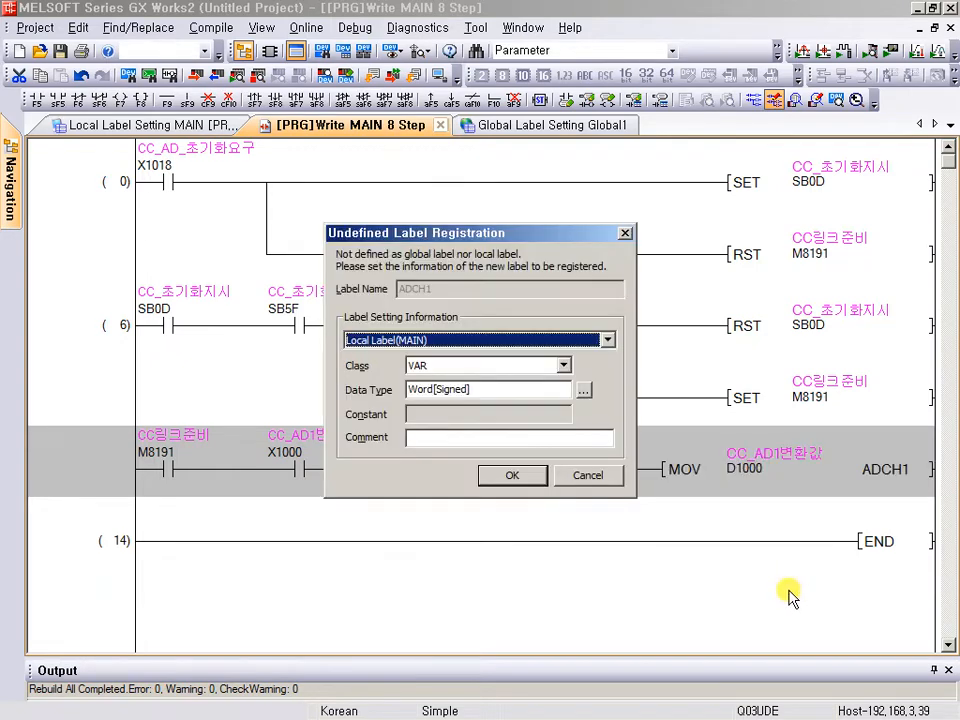
key("Return")
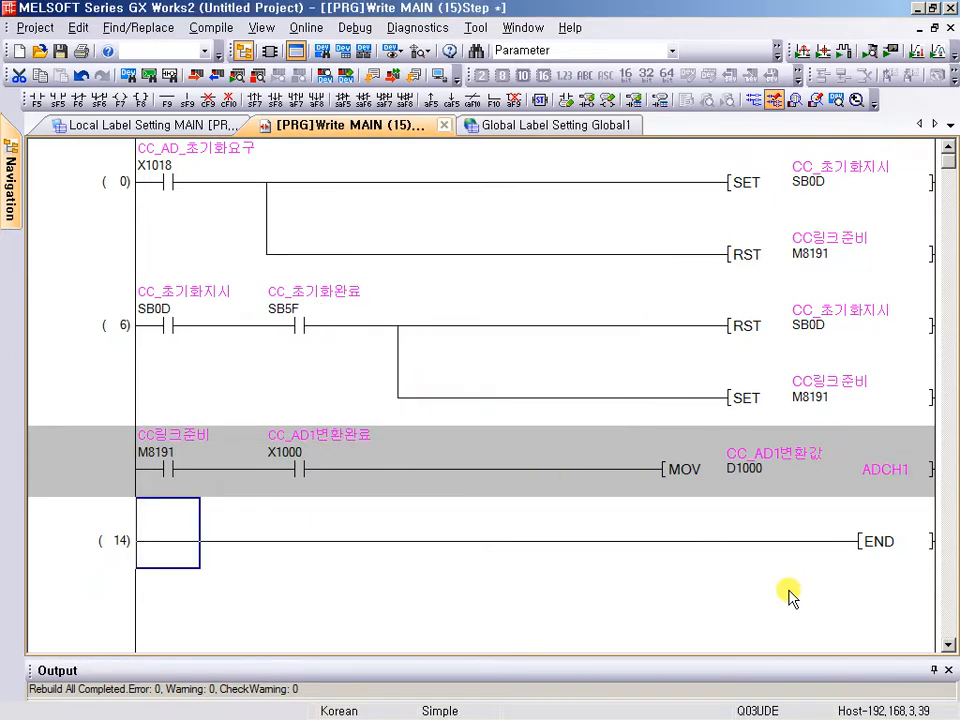
Rebuild the whole ladder program with the new MOV rung and confirm the rebuild.
key("shift+alt+F4")
key("Return")
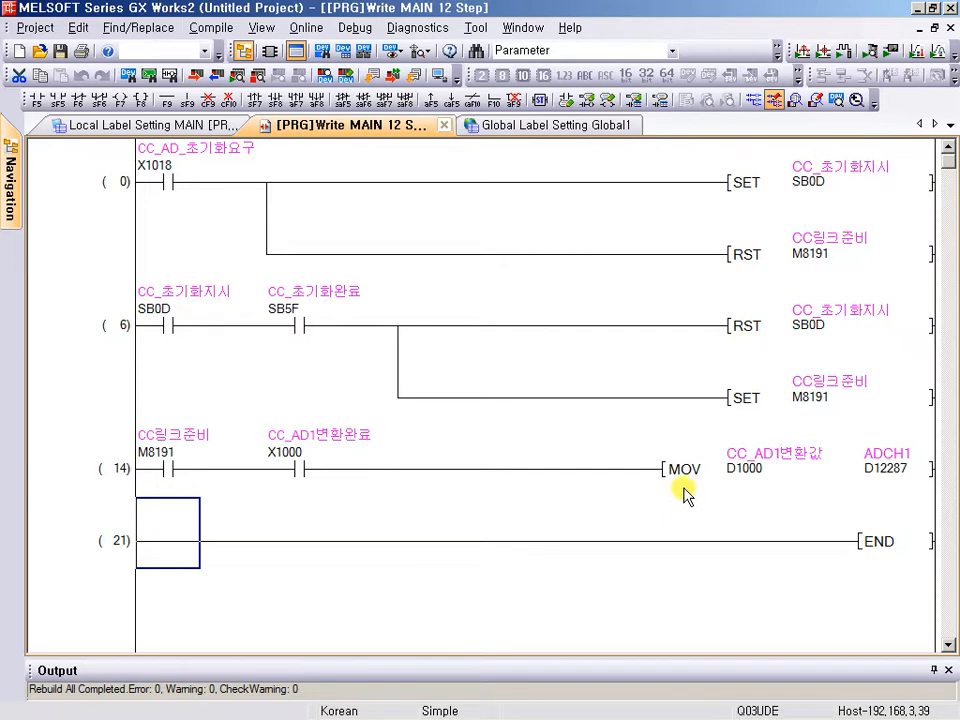
key("ctrl+2")
left_click_drag(717, 429, 832, 494)
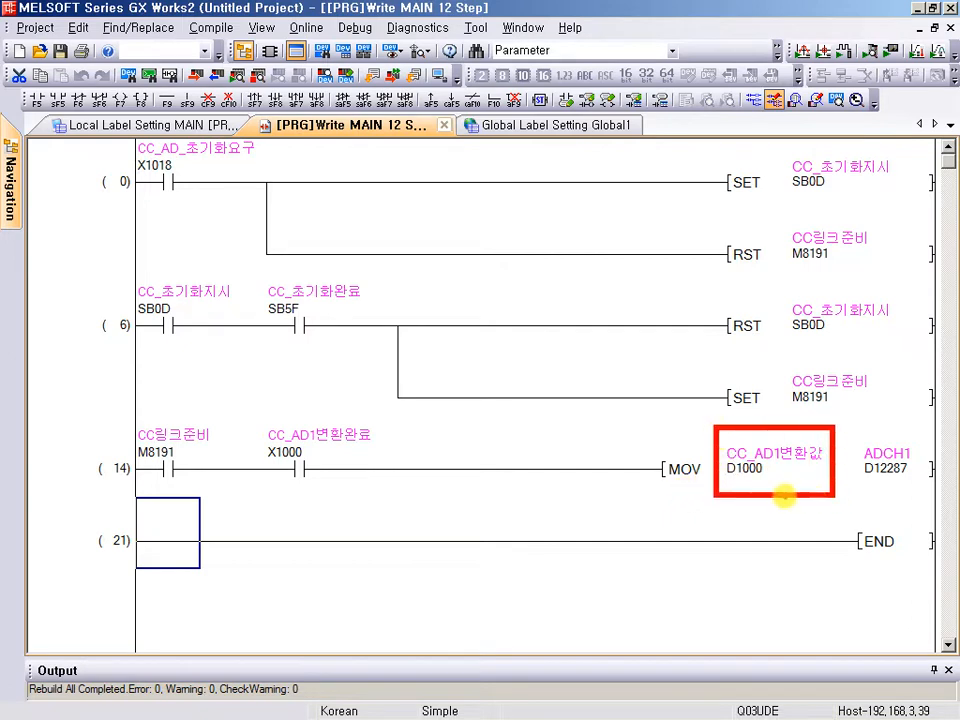
left_click_drag(756, 510, 776, 604)
key("Escape")
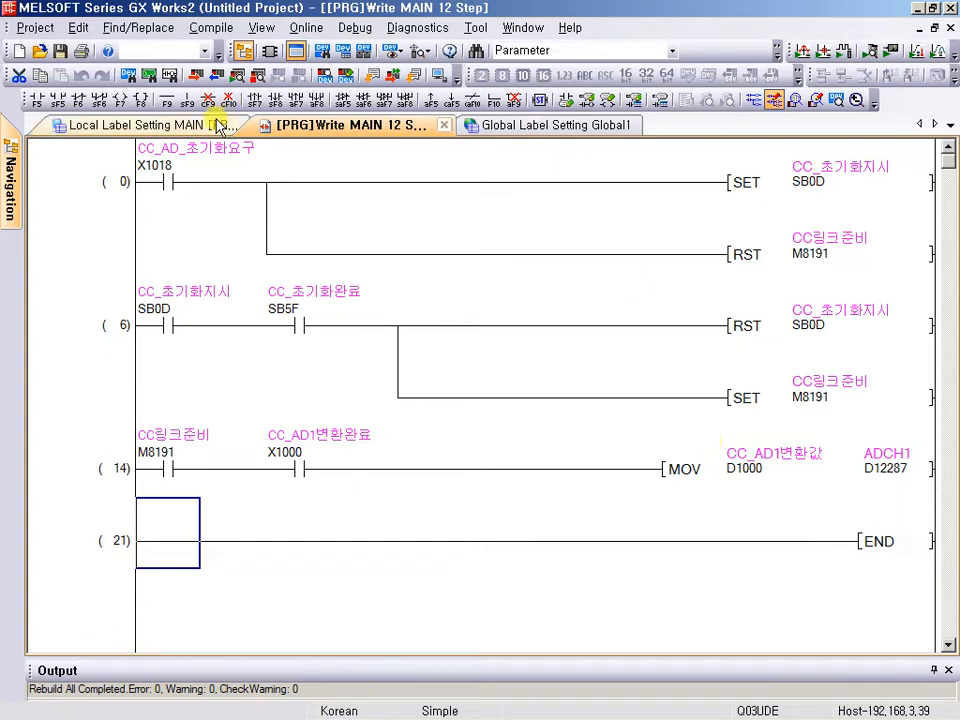
Open the CC-Link network parameters and examine the remote register (RWr and RWw) assignments for station 1's address ranges.
mouse_move(15, 125)
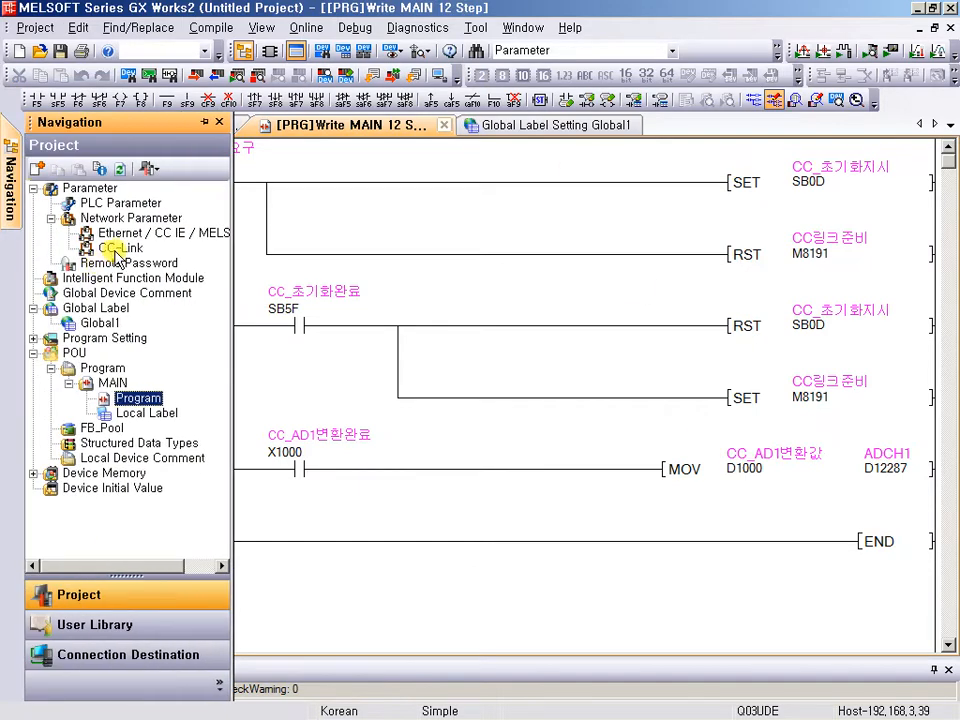
double_click(110, 247)
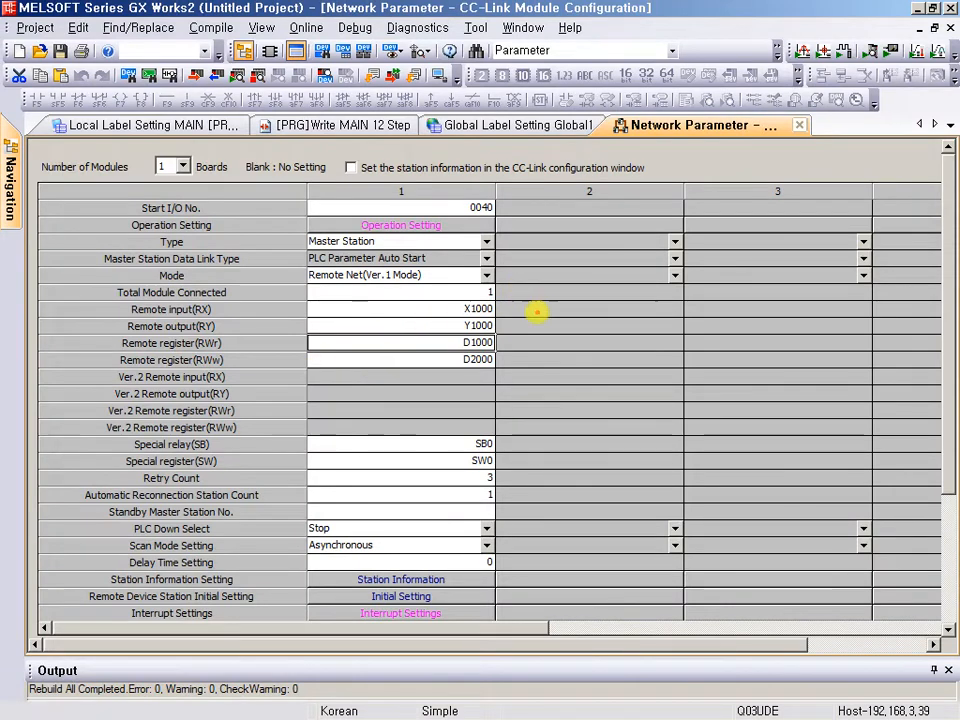
mouse_move(548, 324)
left_mouse_down()
mouse_move(551, 372)
mouse_move(516, 428)
left_mouse_up()
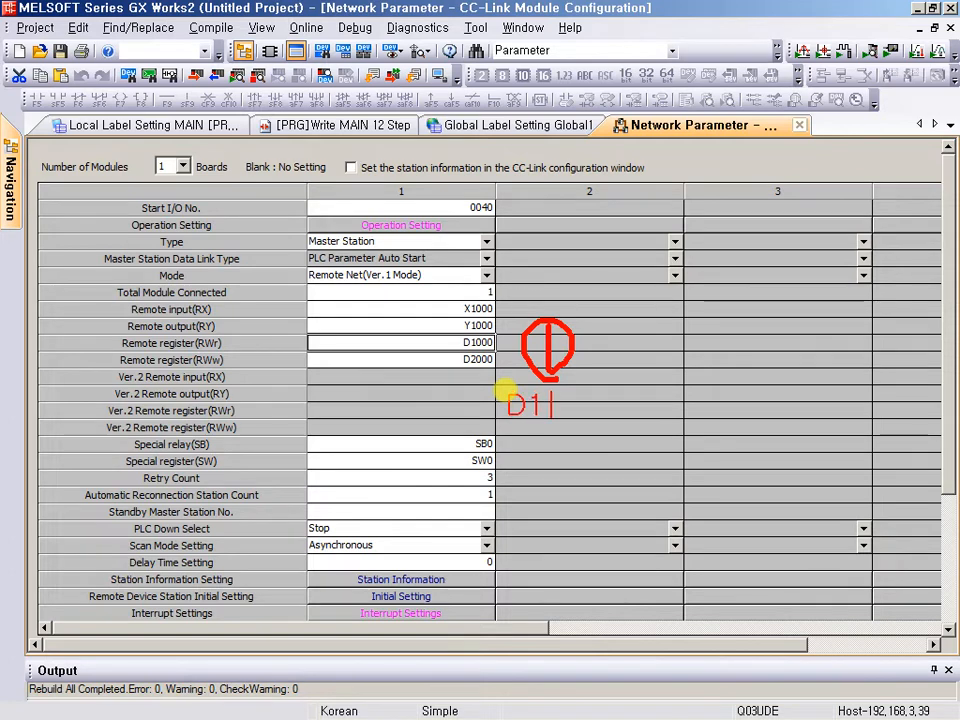
type("00 ")
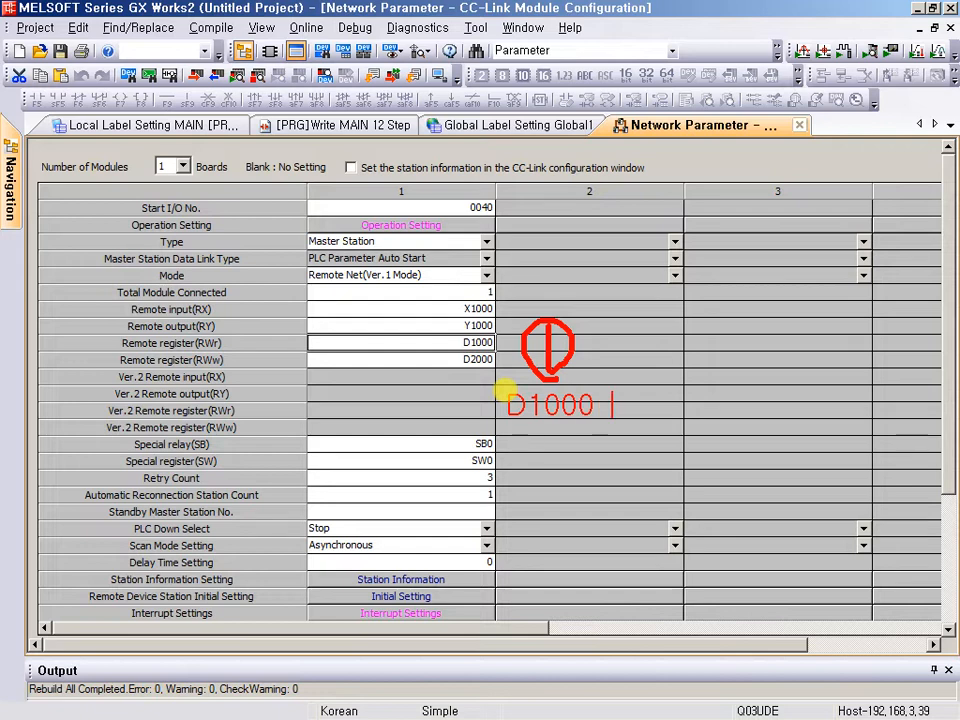
type("D")
key("BackSpace")
key("BackSpace")
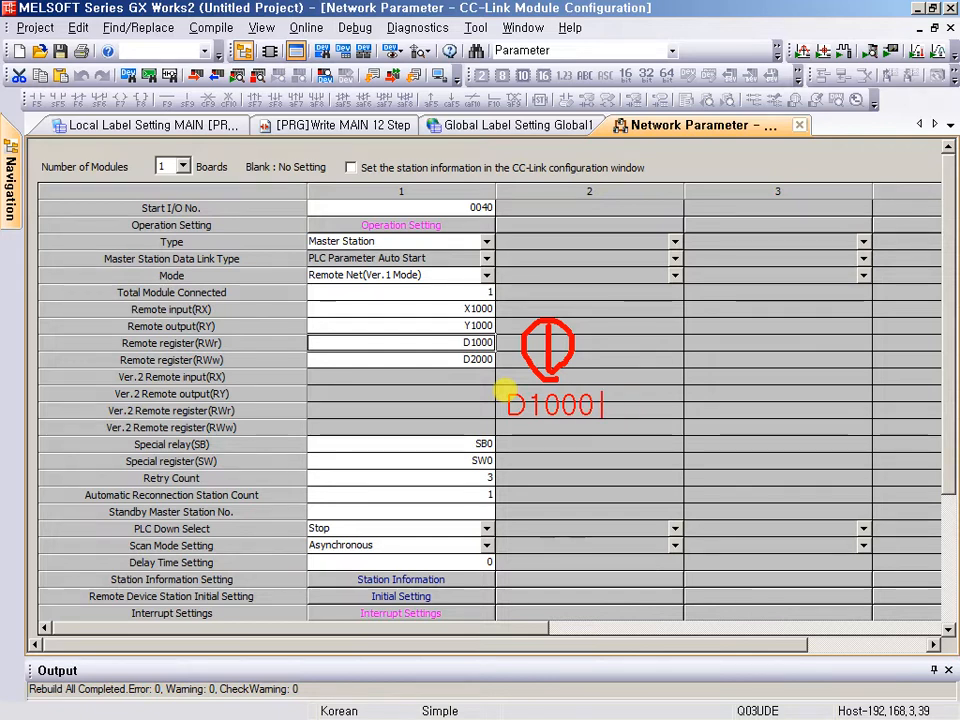
type("~D1003")
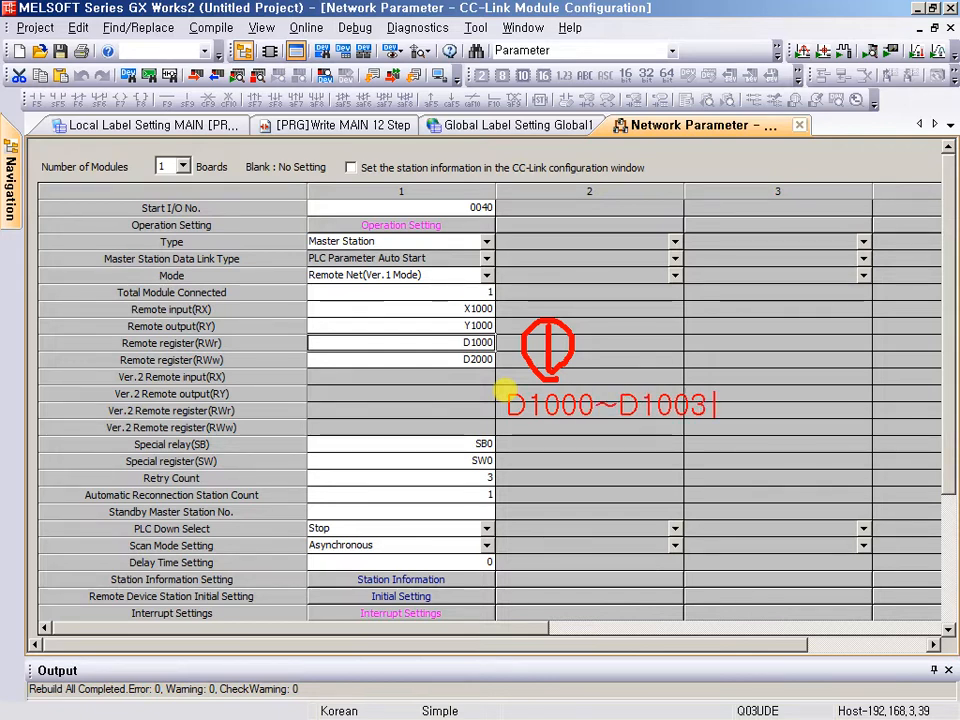
key("Return")
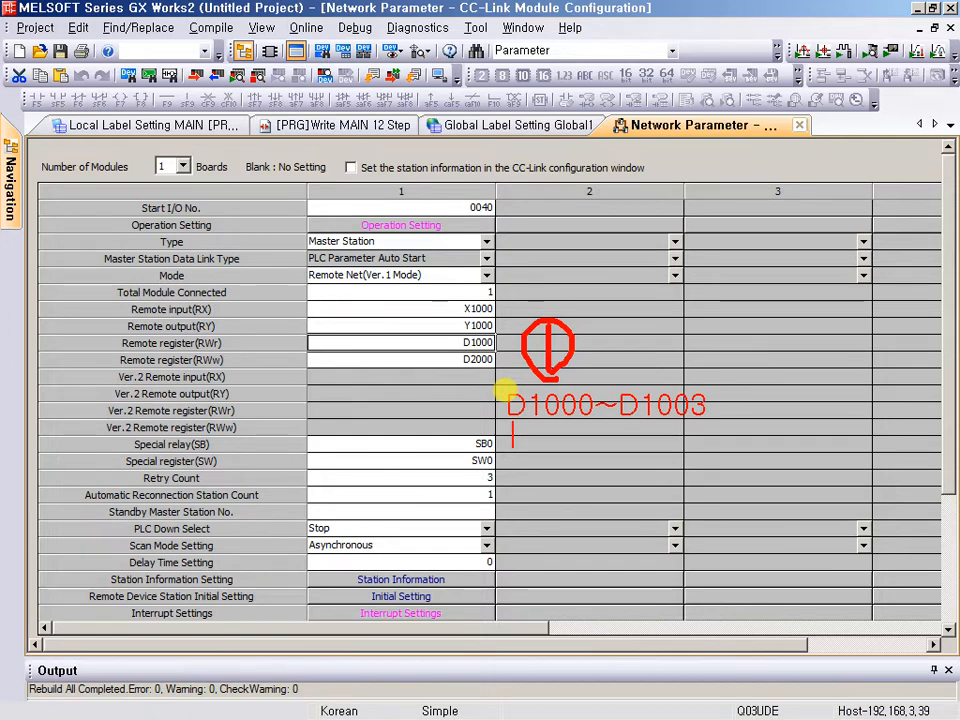
type("D")
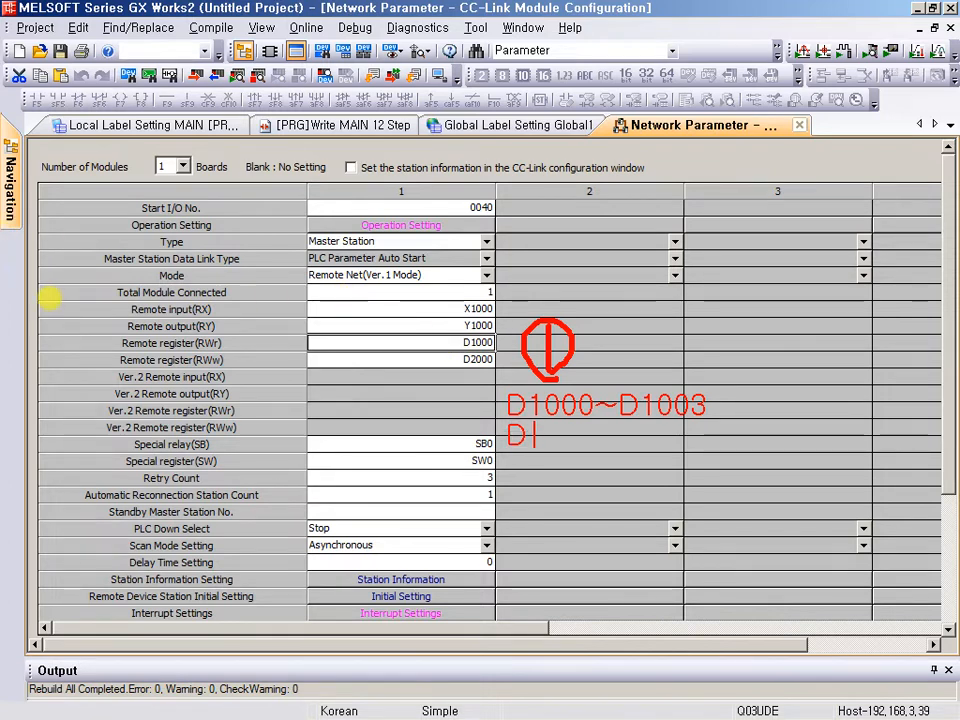
type("2000~")
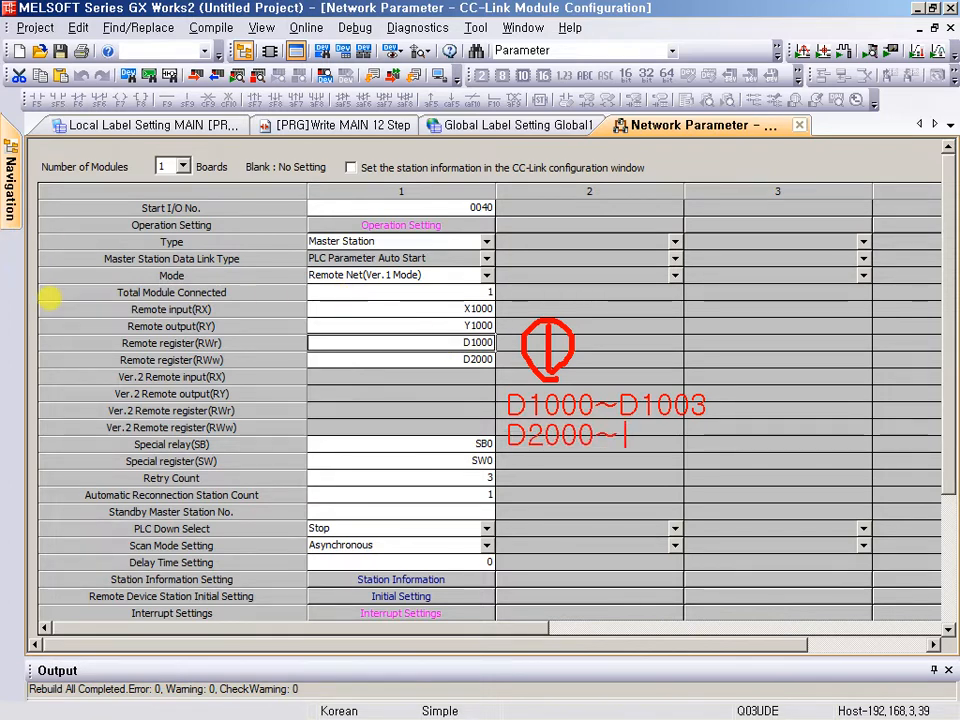
type("D2003")
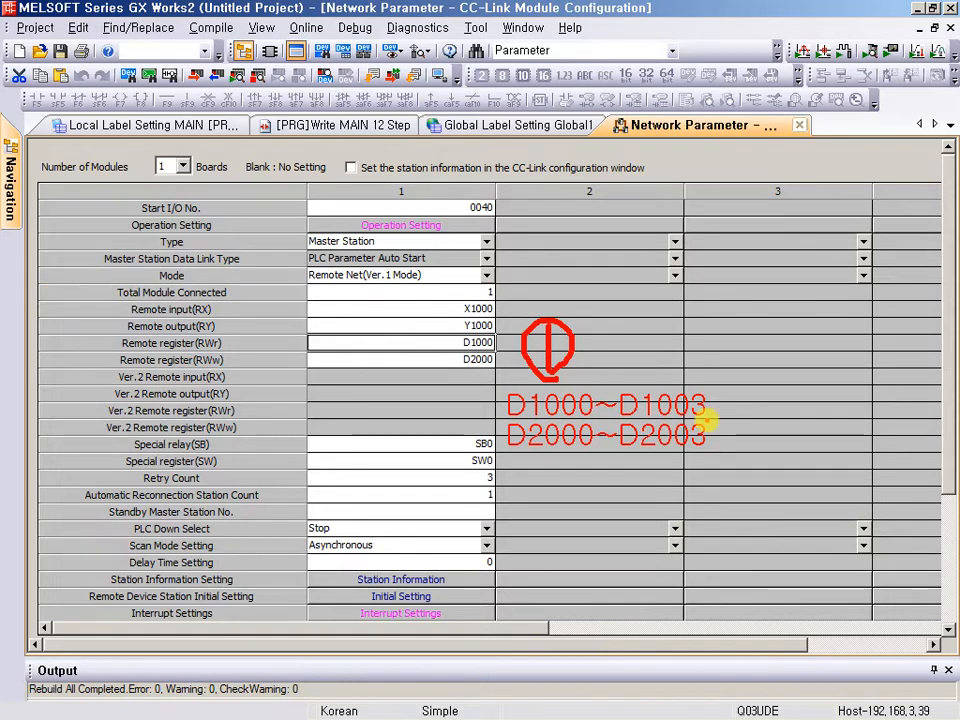
mouse_move(493, 311)
left_mouse_down()
mouse_move(600, 435)
mouse_move(716, 464)
left_mouse_up()
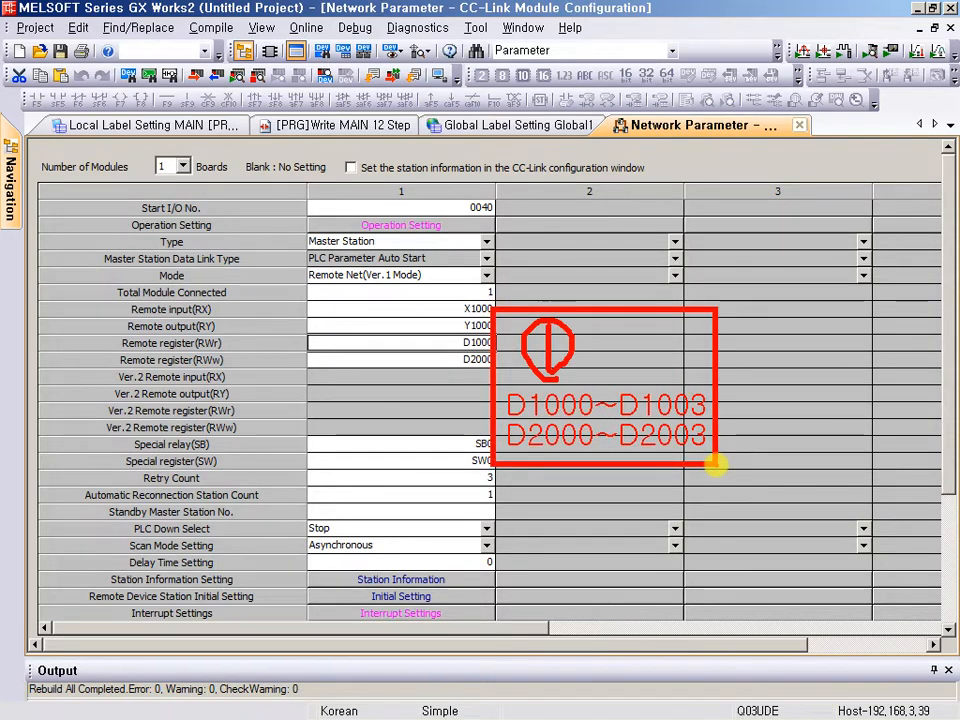
key("Escape")
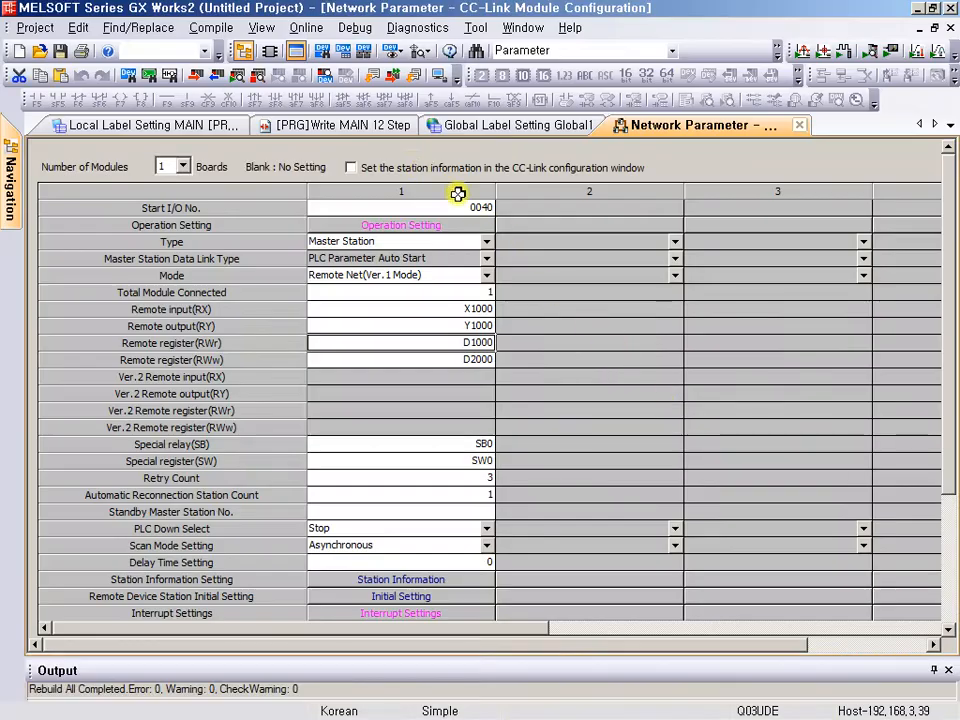
Return to the MAIN ladder program and examine how the MOV rung transfers CC_AD1변환값 (D1000) into ADCH1.
left_click(345, 126)
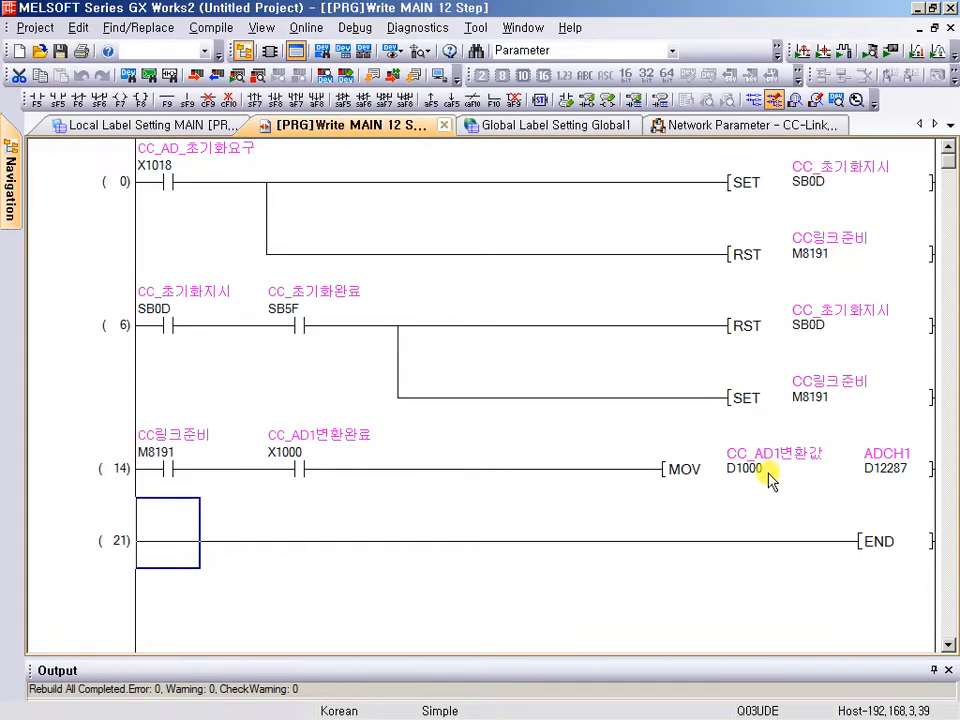
left_click_drag(684, 418, 832, 500)
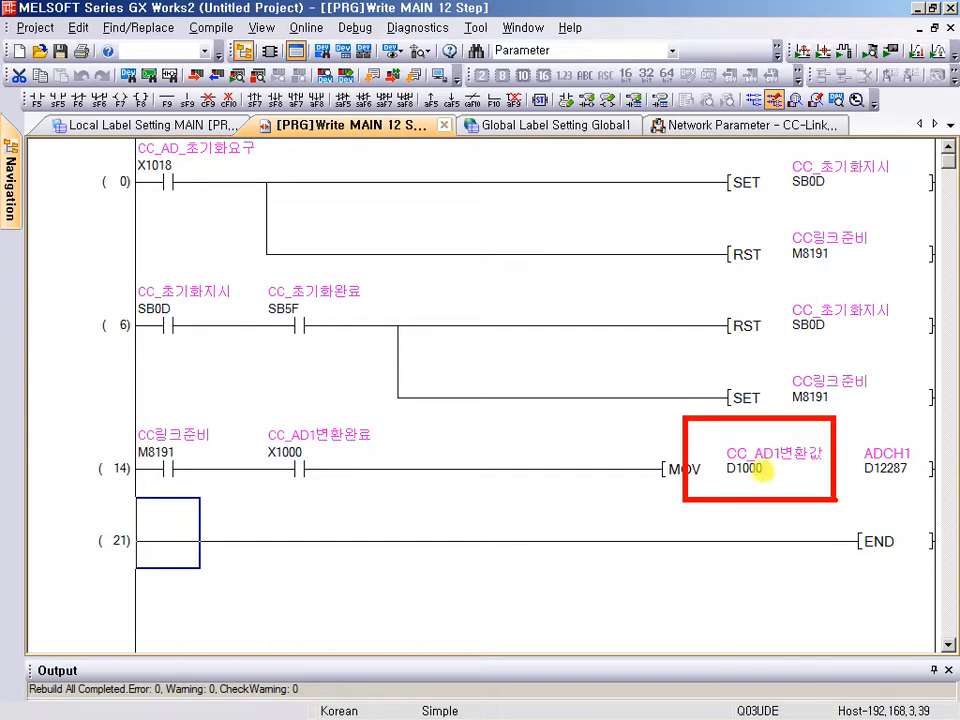
key("ctrl+z")
left_click_drag(750, 487, 741, 569)
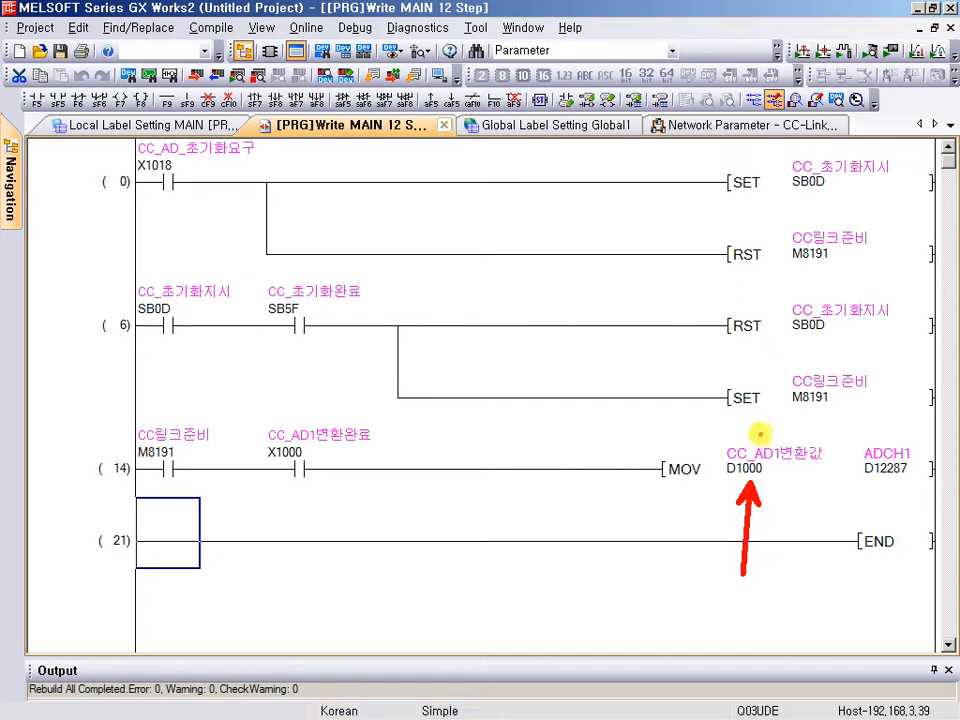
mouse_move(759, 435)
left_mouse_down()
mouse_move(797, 407)
mouse_move(879, 418)
mouse_move(868, 460)
left_mouse_up()
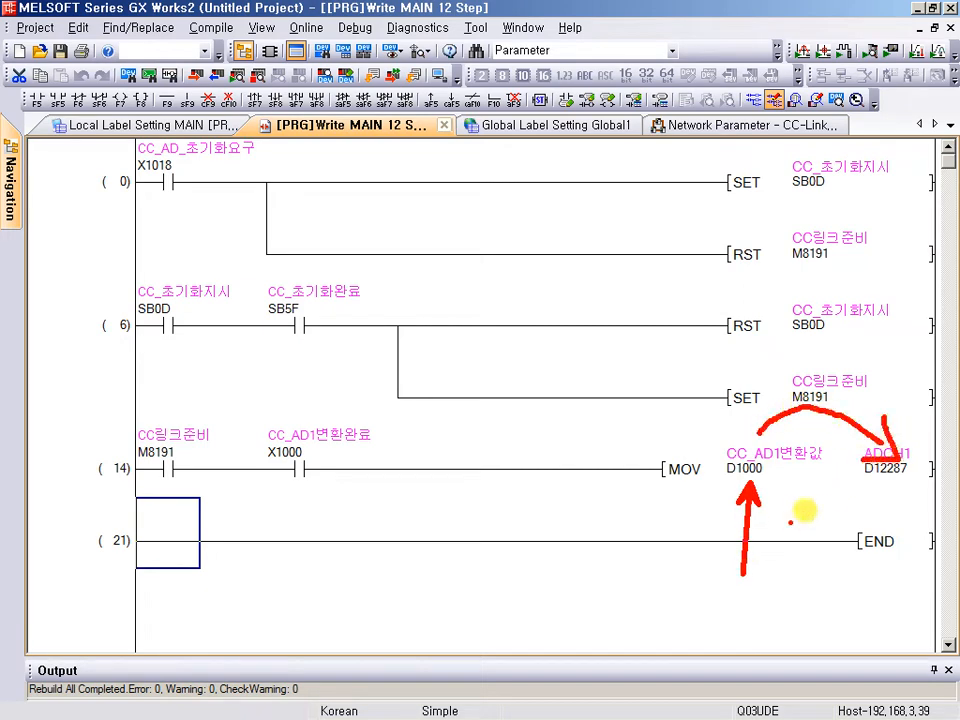
key("Escape")
left_click(603, 435)
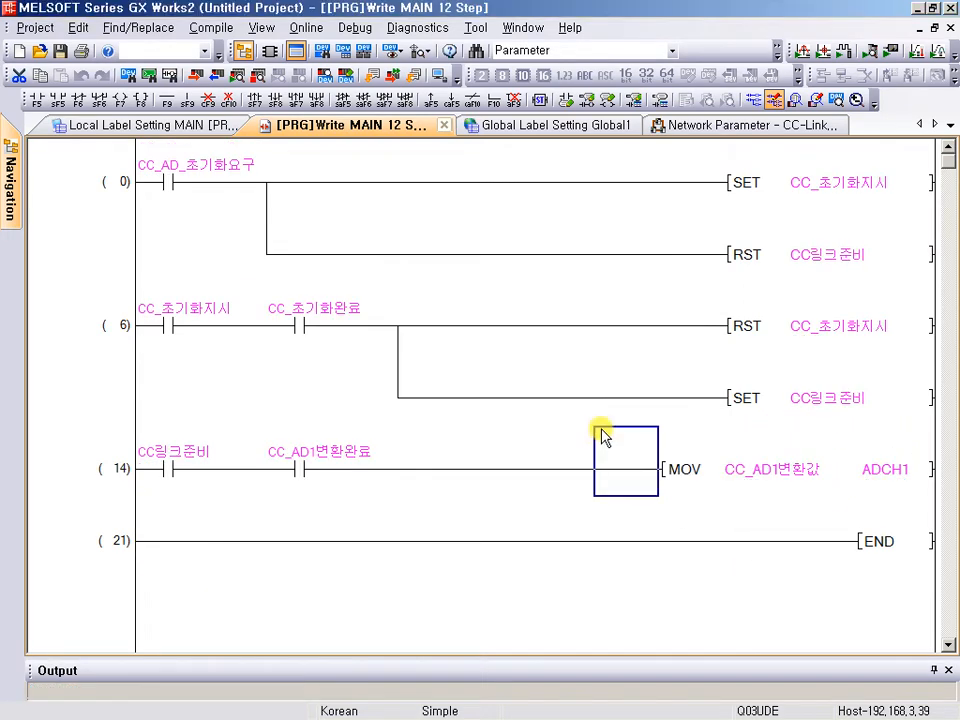
Write the parameters and program to the PLC, allowing the remote STOP, and close the online data operation when the write finishes.
left_click(338, 29)
left_click(300, 29)
left_click(335, 67)
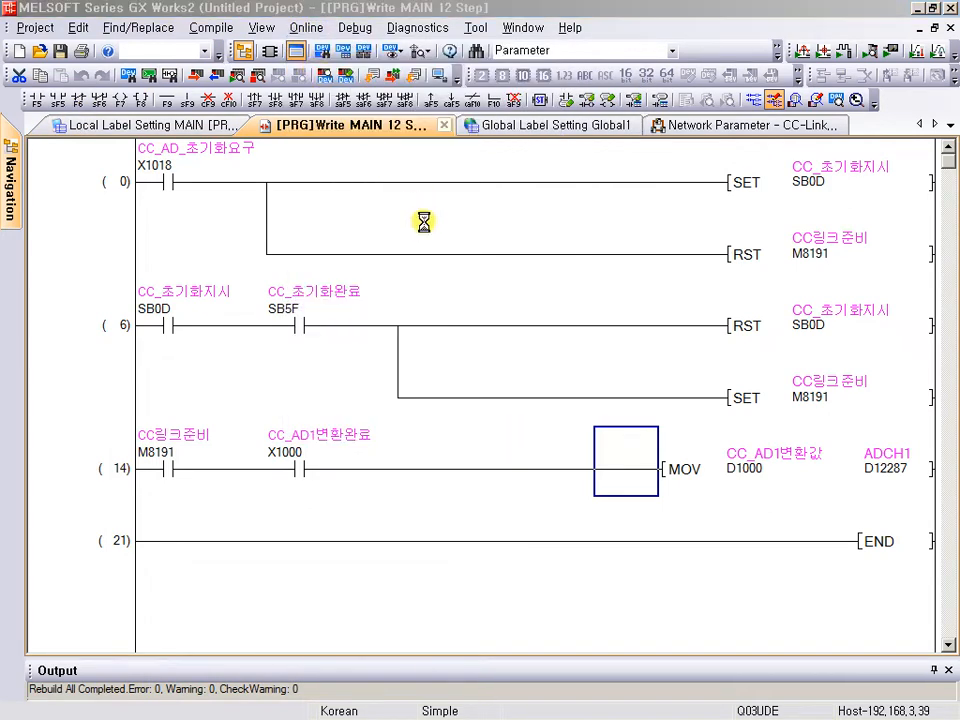
left_click(562, 409)
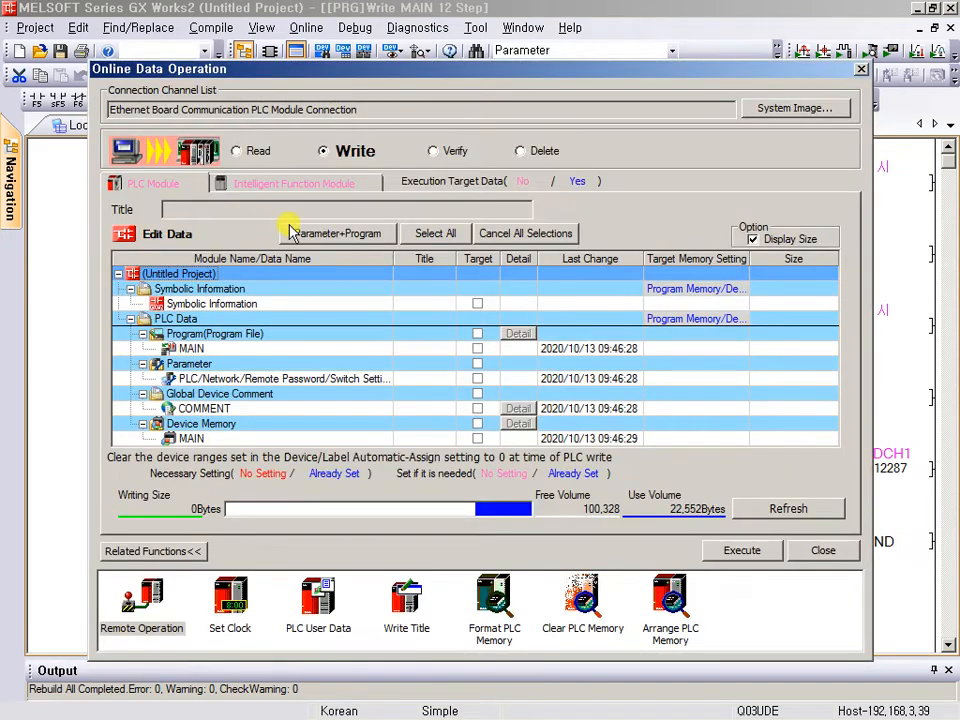
left_click(302, 234)
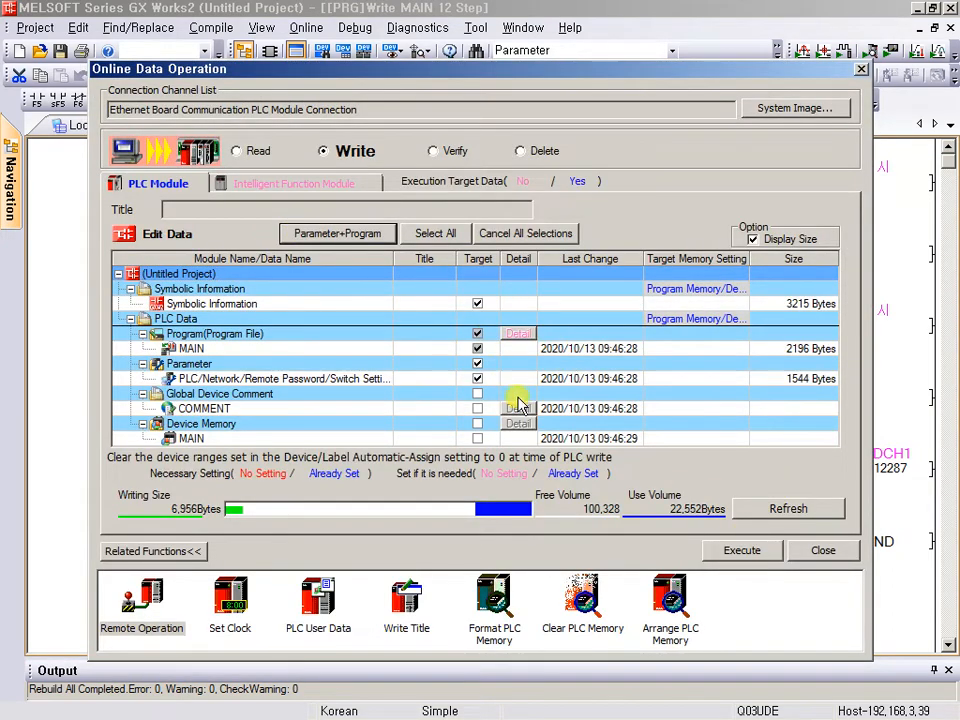
left_click(740, 551)
left_click(580, 562)
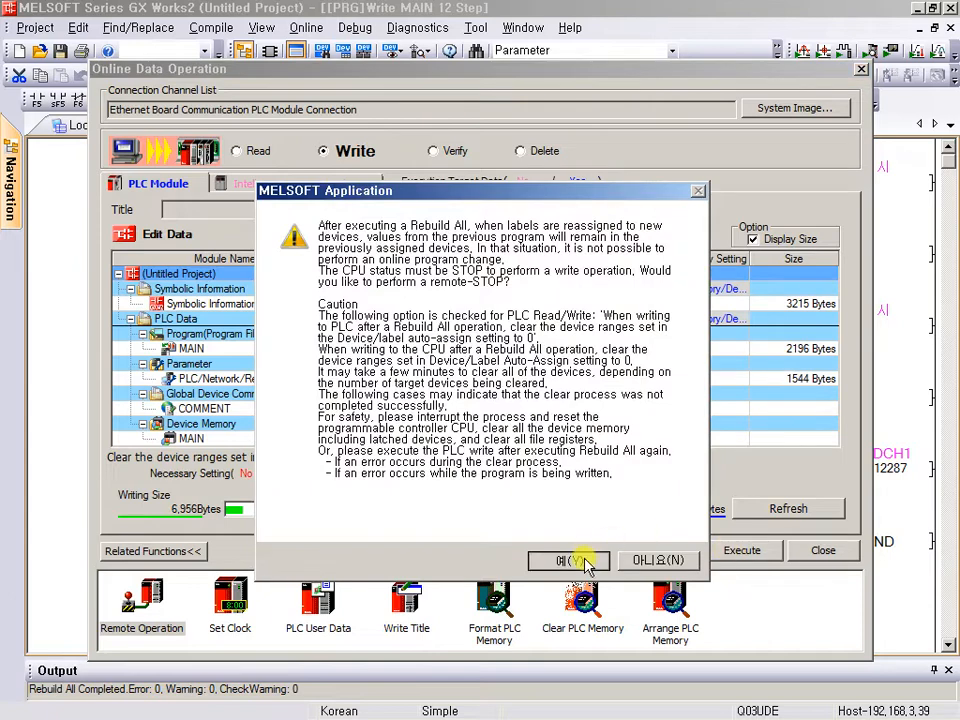
left_click(488, 447)
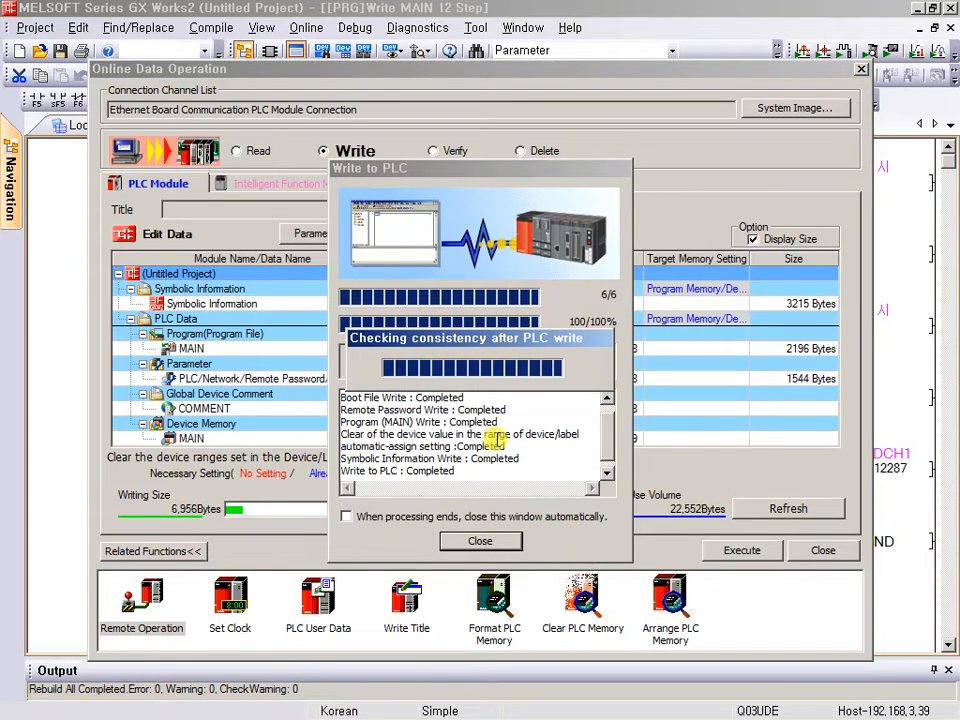
left_click(553, 455)
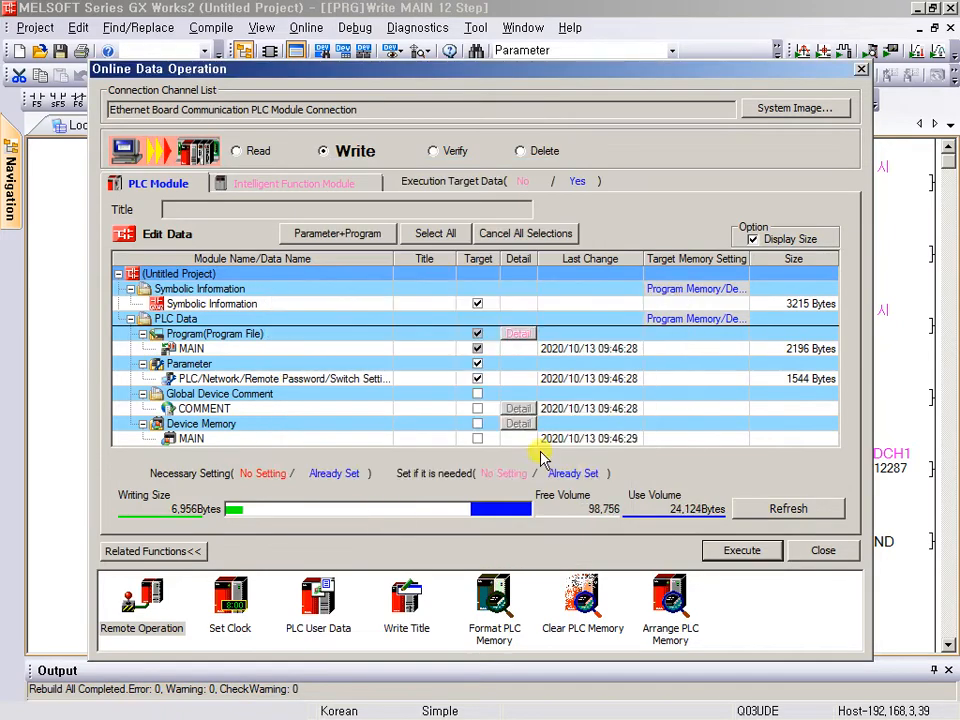
left_click(820, 552)
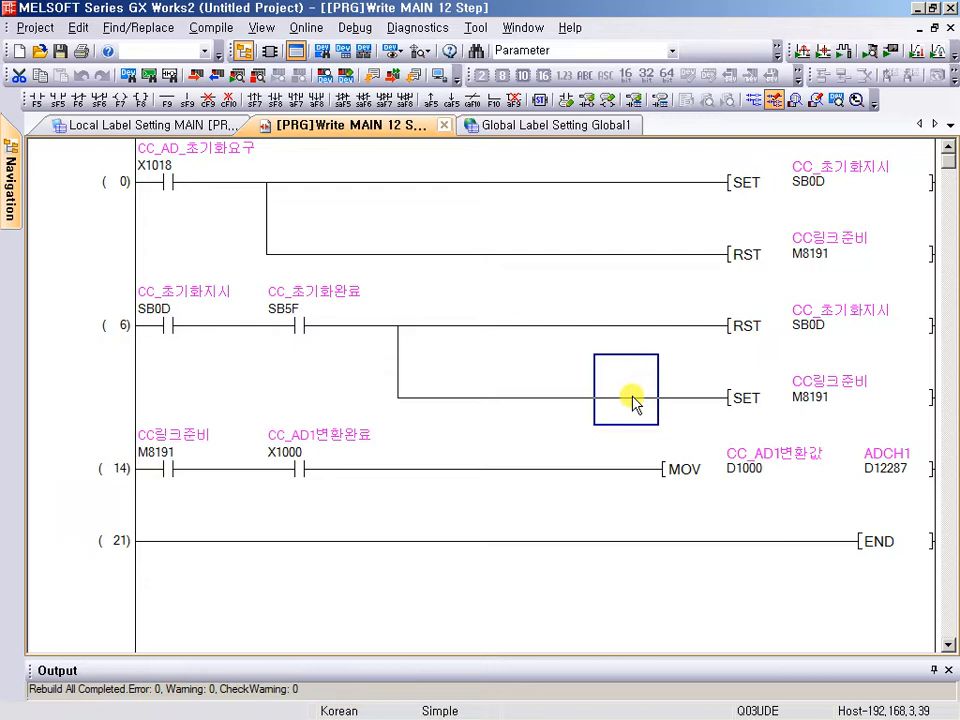
Monitor the MAIN program, compare the live CC_AD1변환값 and ADCH1 values in the MOV rung, and return to write mode.
key("F3")
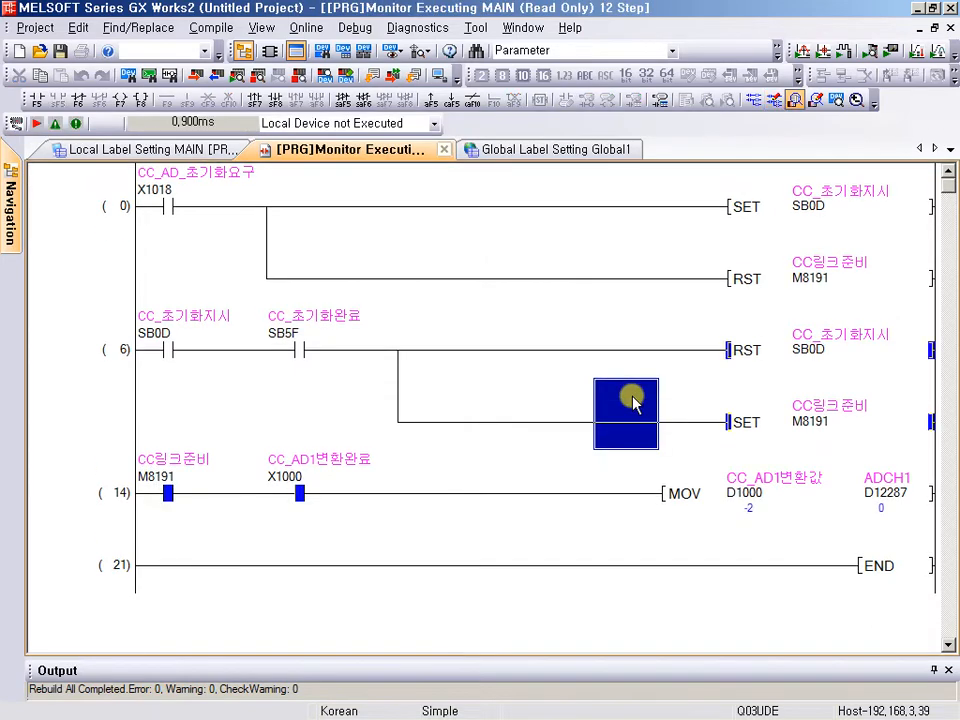
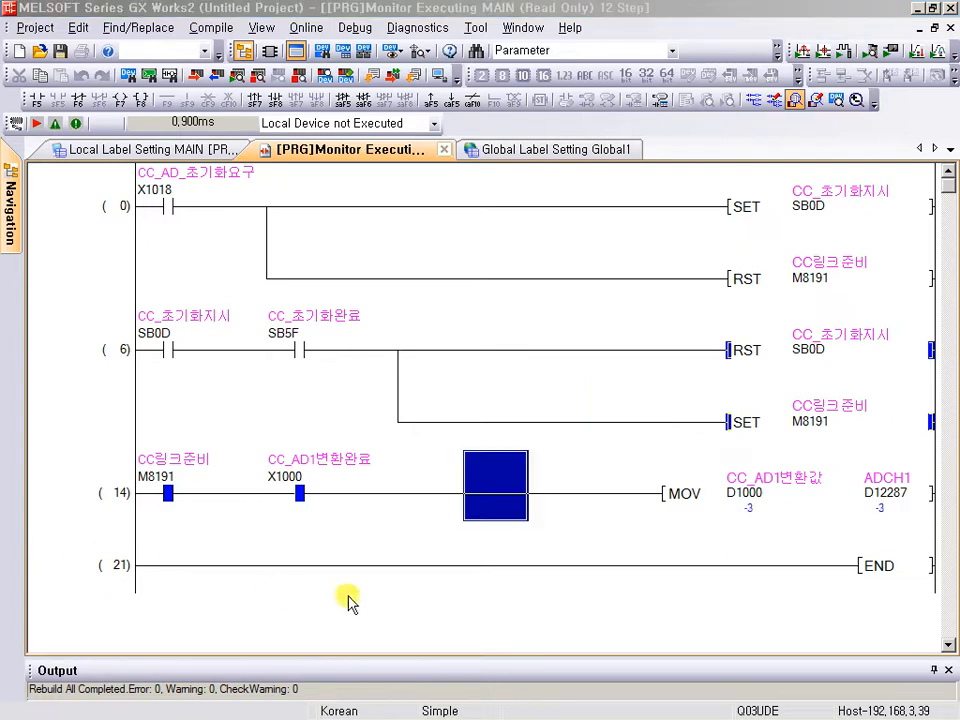
left_click(513, 526)
left_click(692, 495)
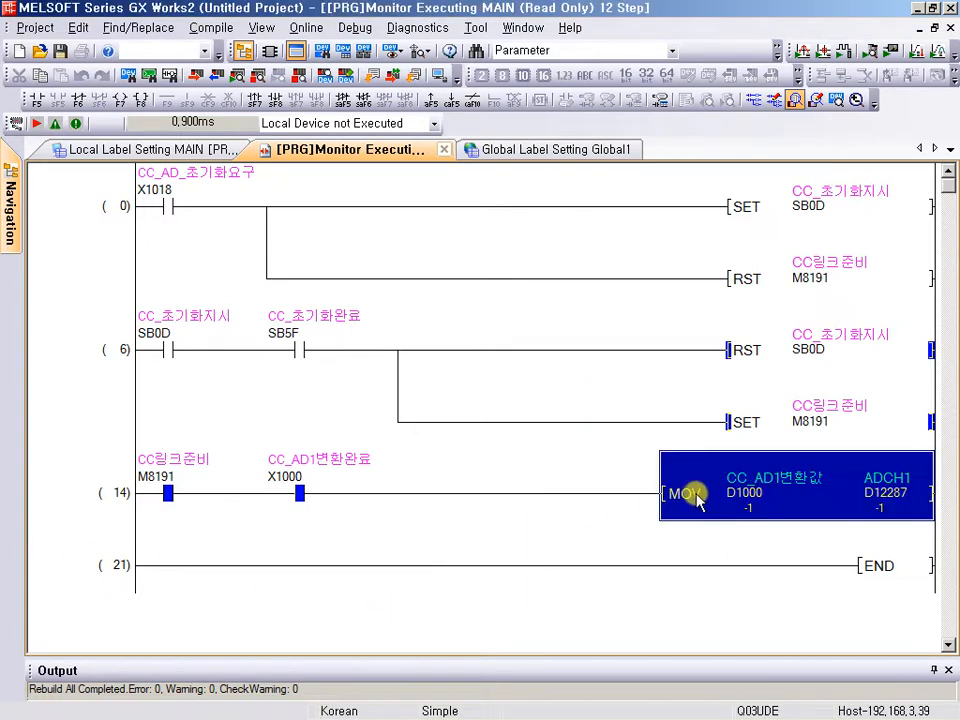
left_click(557, 503)
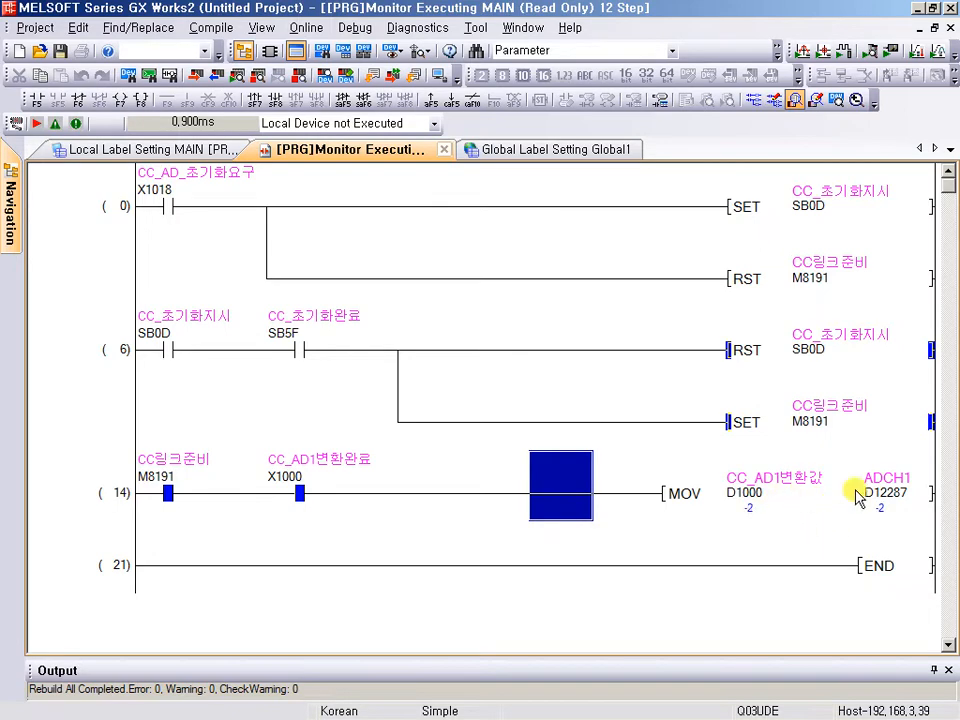
left_click(857, 495)
left_click(561, 495)
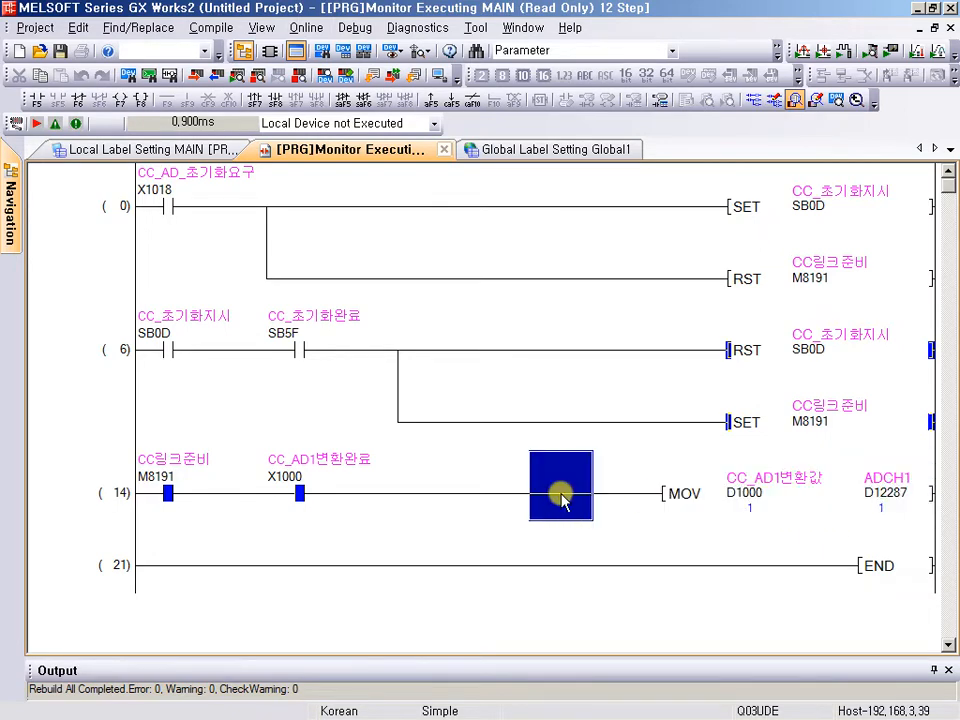
left_click(445, 378)
key("F2")
Open the CC-Link network parameters and review the station type in the station information for module 1.
mouse_move(13, 180)
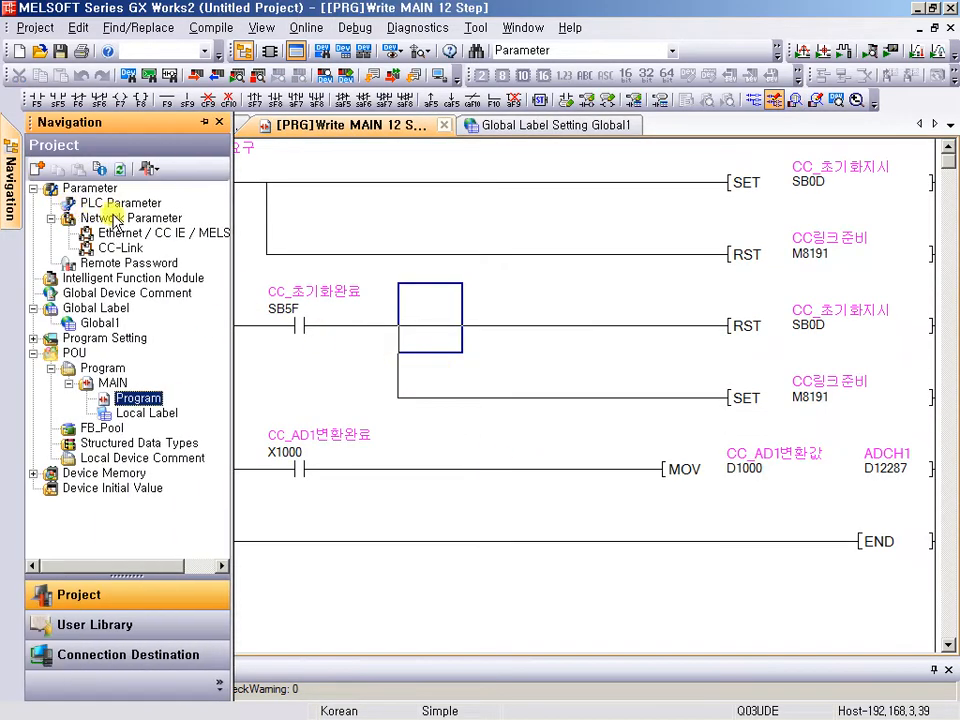
double_click(120, 247)
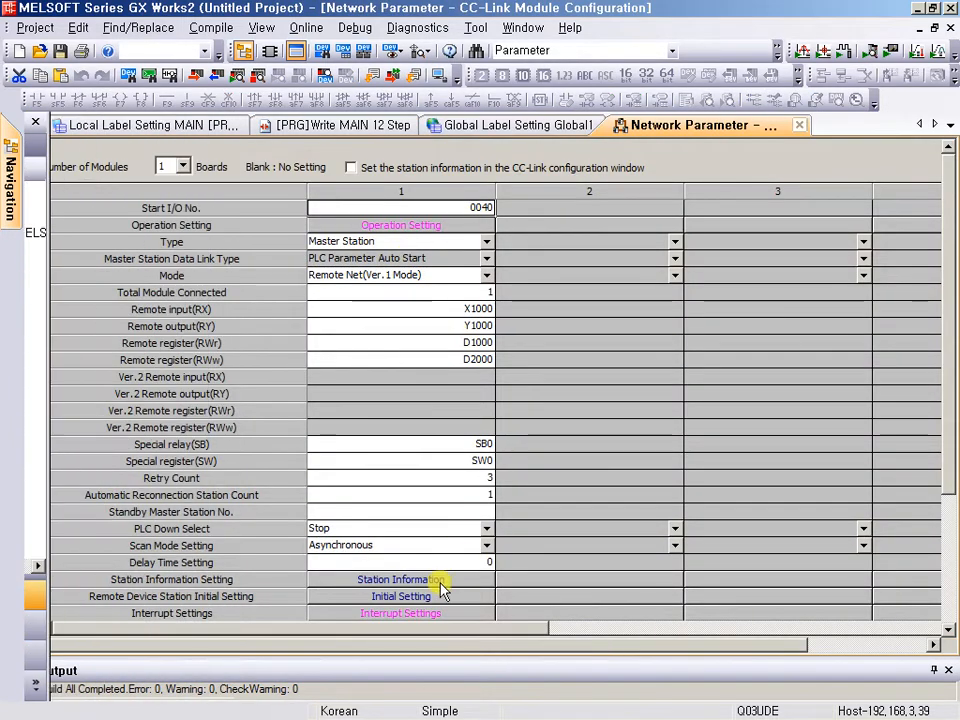
left_click(421, 596)
key("Escape")
left_click(428, 580)
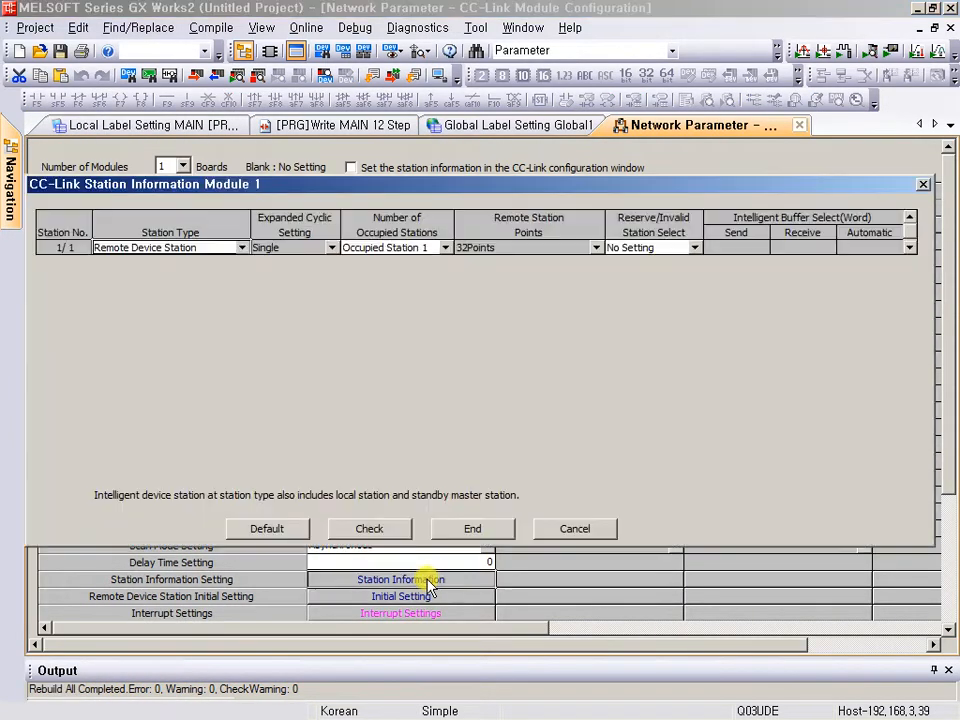
left_click_drag(68, 218, 278, 281)
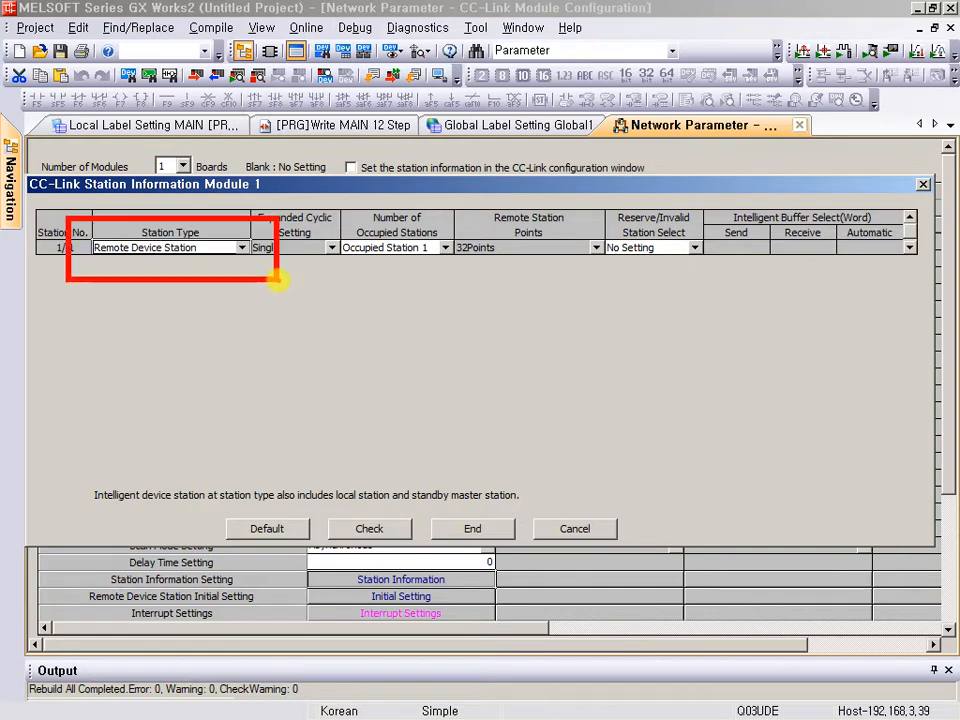
key("Escape")
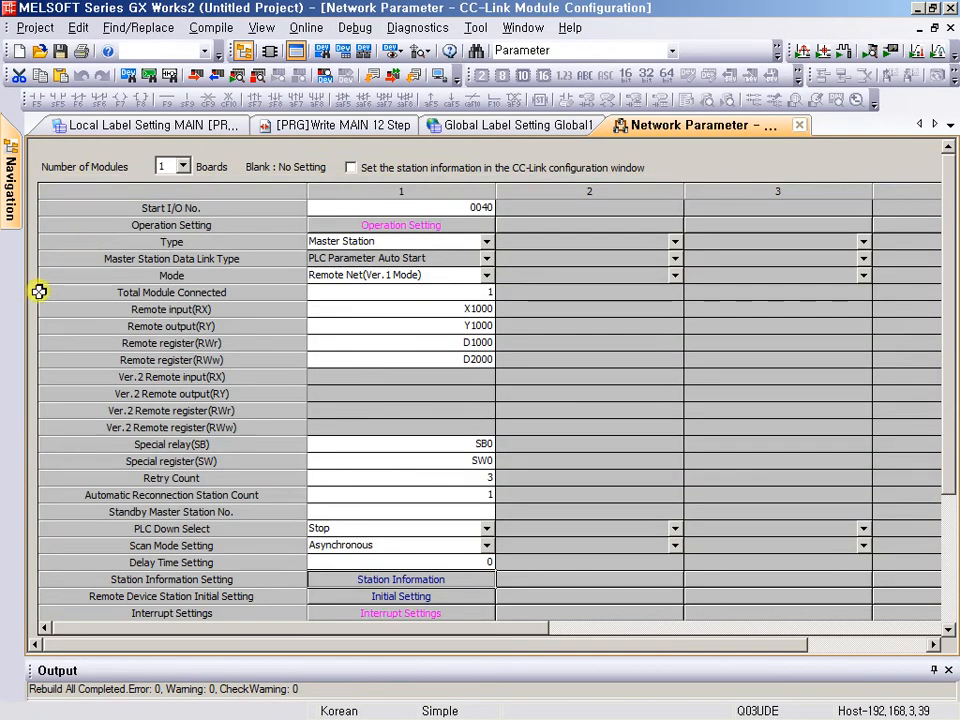
Open the remote device station initial setting and review the procedures registered for target station 1.
left_click(418, 598)
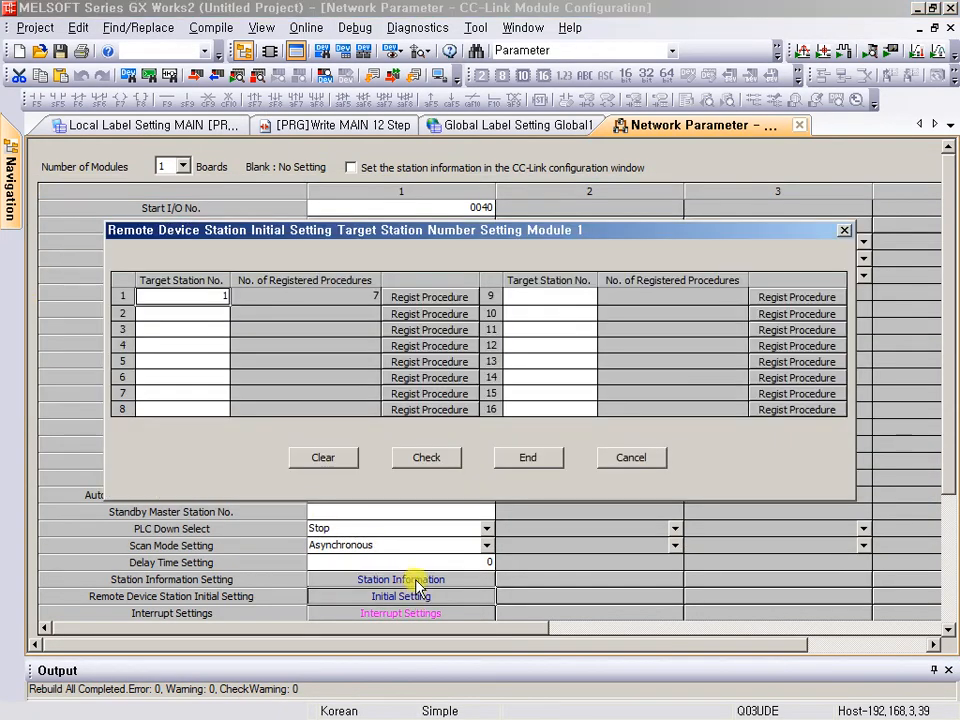
left_click(430, 298)
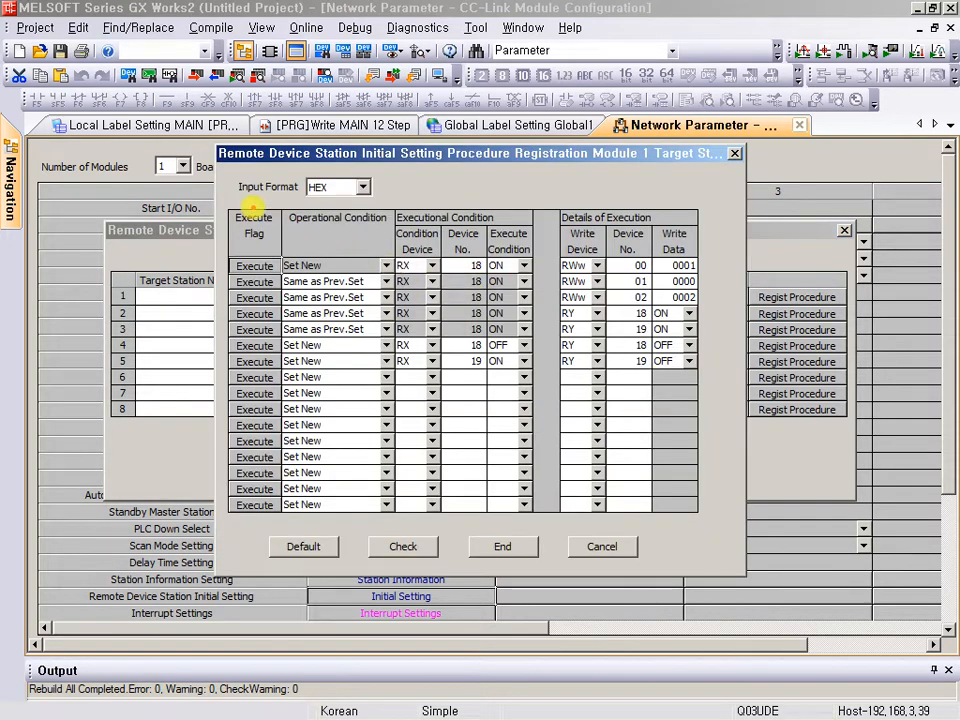
left_click_drag(231, 197, 707, 391)
key("Escape")
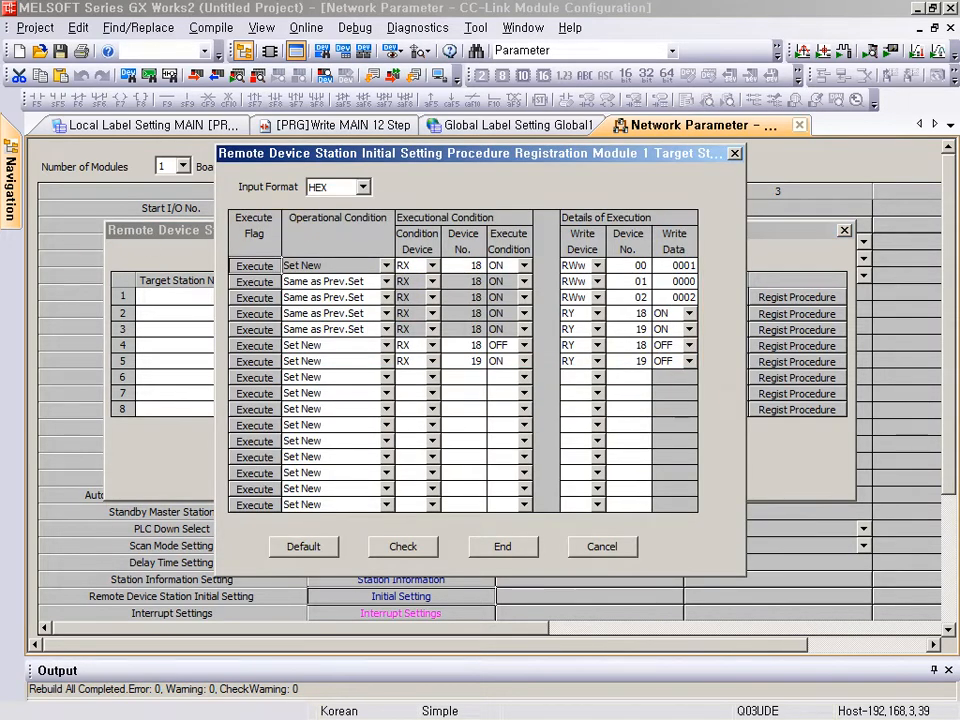
Switch to the PLC textbook PDF in Acrobat Reader and look through the A/D converter parameter notes and following pages on station switch settings.
key("alt+Tab")
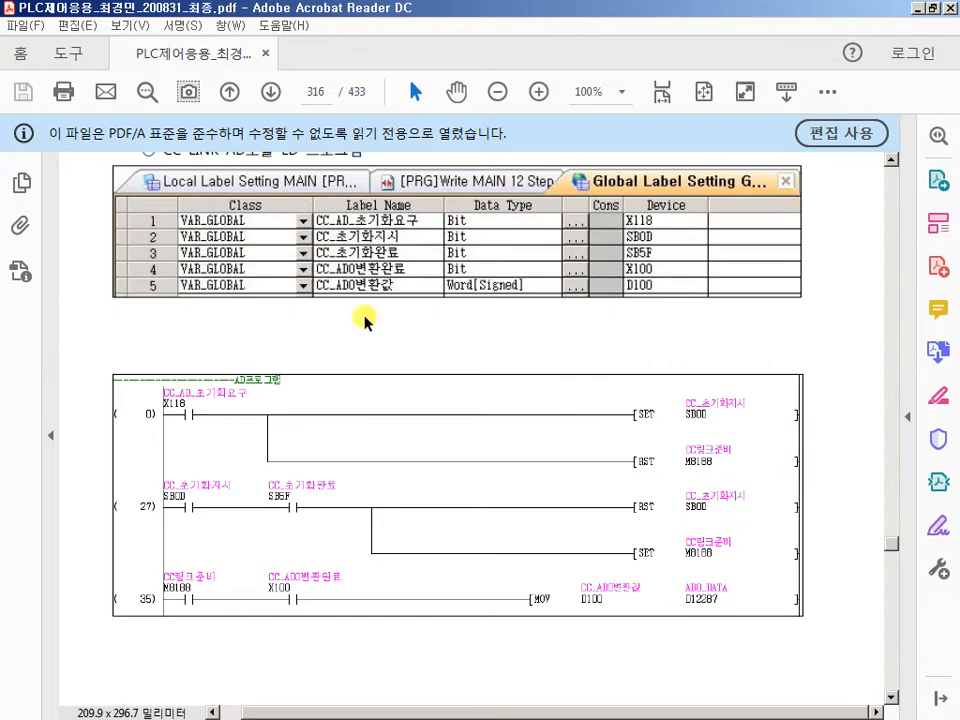
scroll(508, 355, "up", 8)
scroll(510, 355, "up", 2)
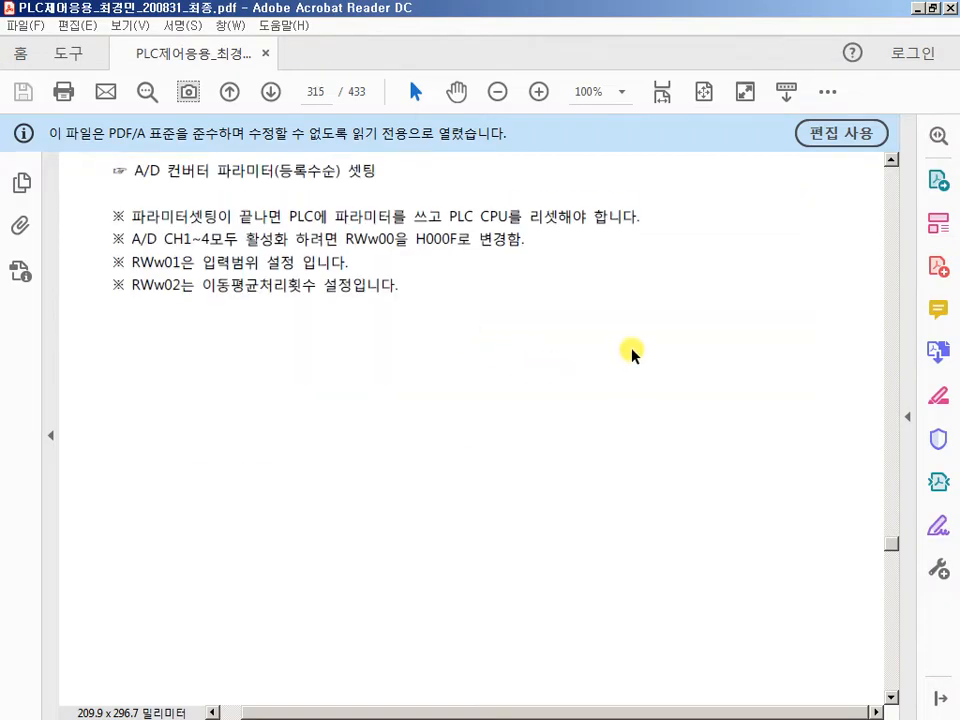
scroll(630, 350, "up", 10)
scroll(632, 345, "down", 6)
scroll(632, 347, "down", 15)
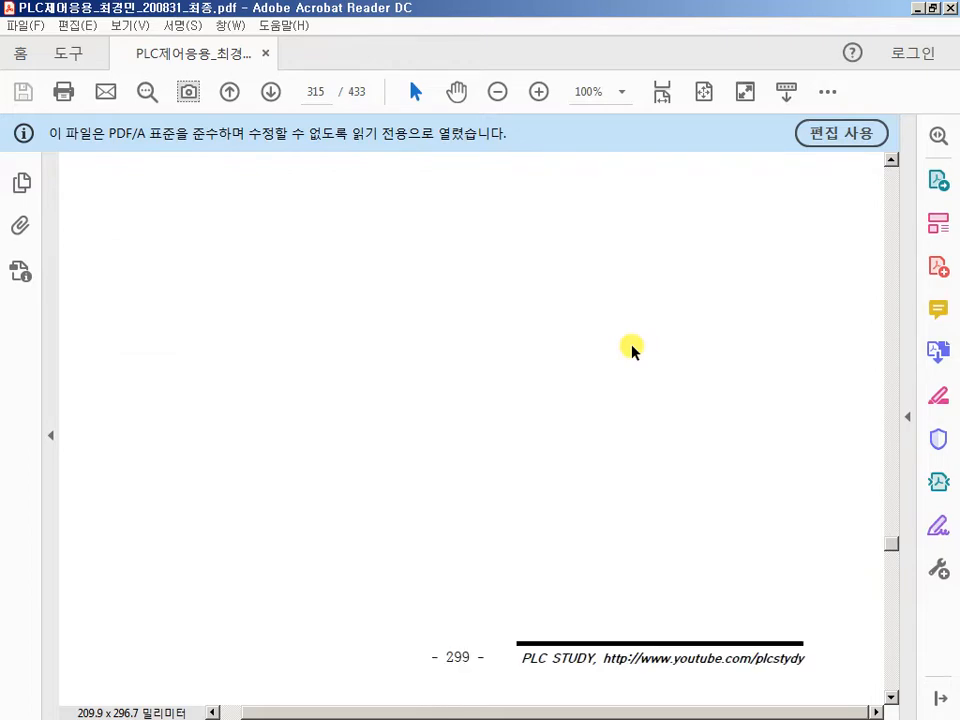
scroll(632, 348, "down", 20)
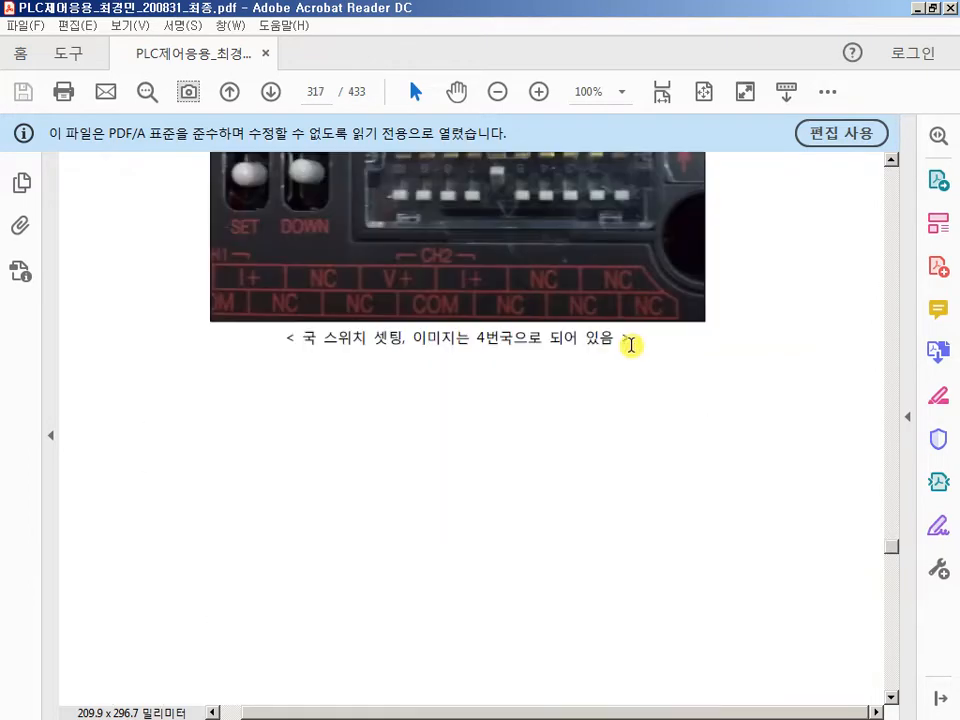
Go back through the manual to the AJ65SBT-64AD performance specification table on page 307 and enlarge it.
scroll(632, 345, "up", 10)
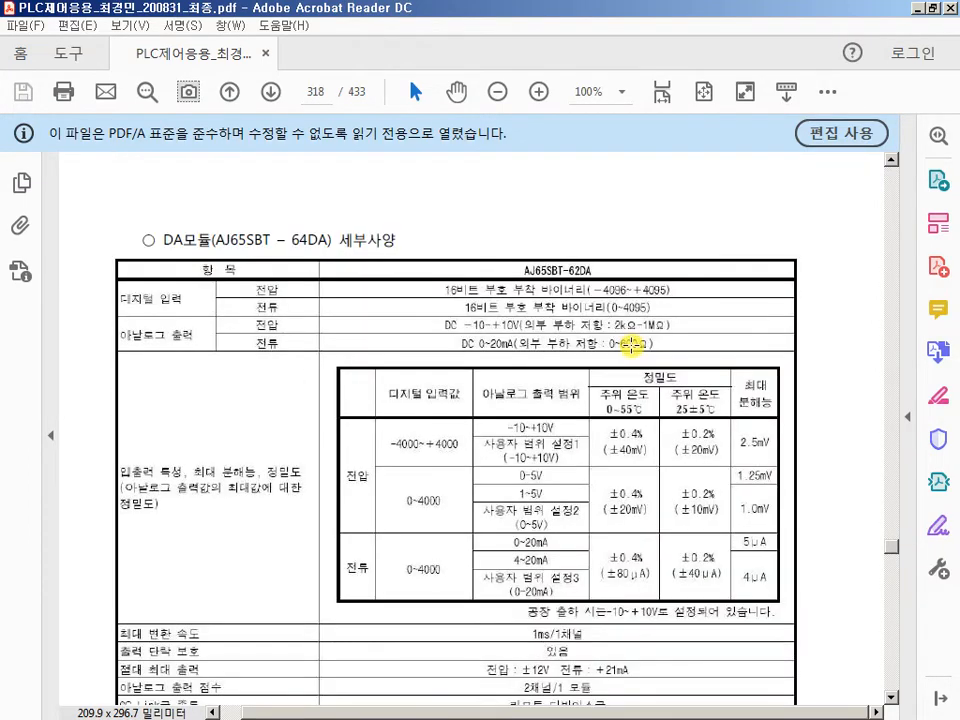
scroll(632, 345, "up", 20)
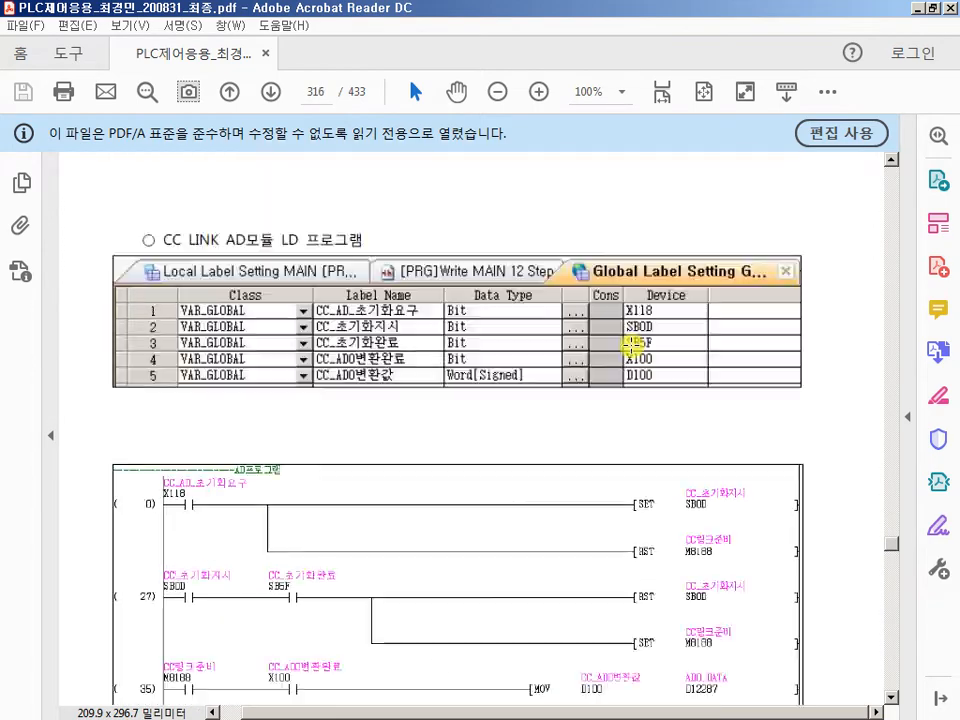
scroll(632, 345, "up", 20)
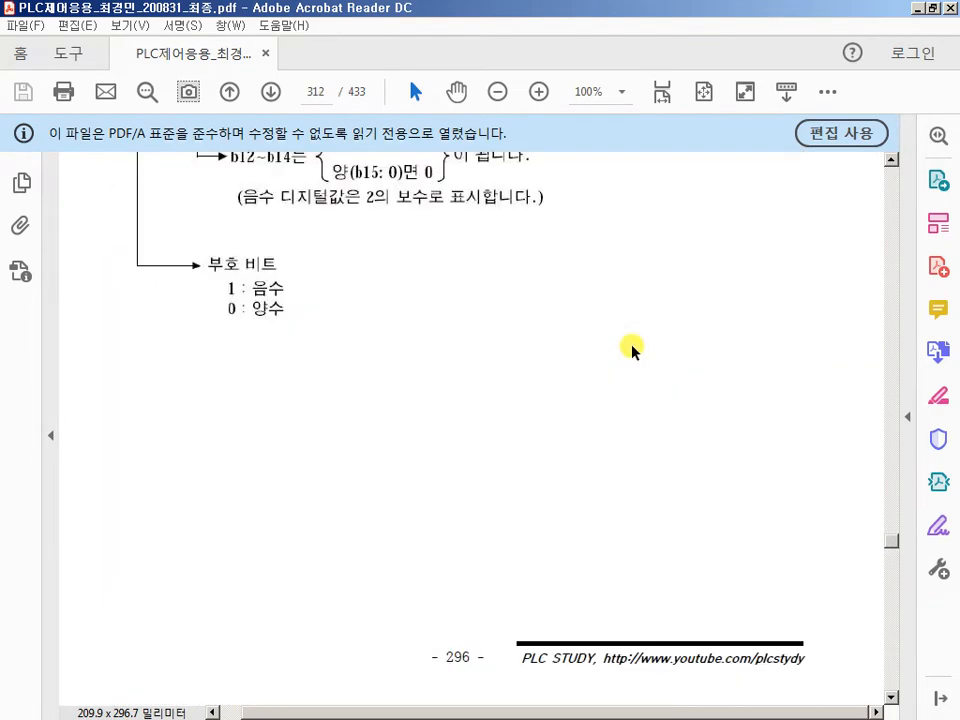
scroll(632, 345, "up", 20)
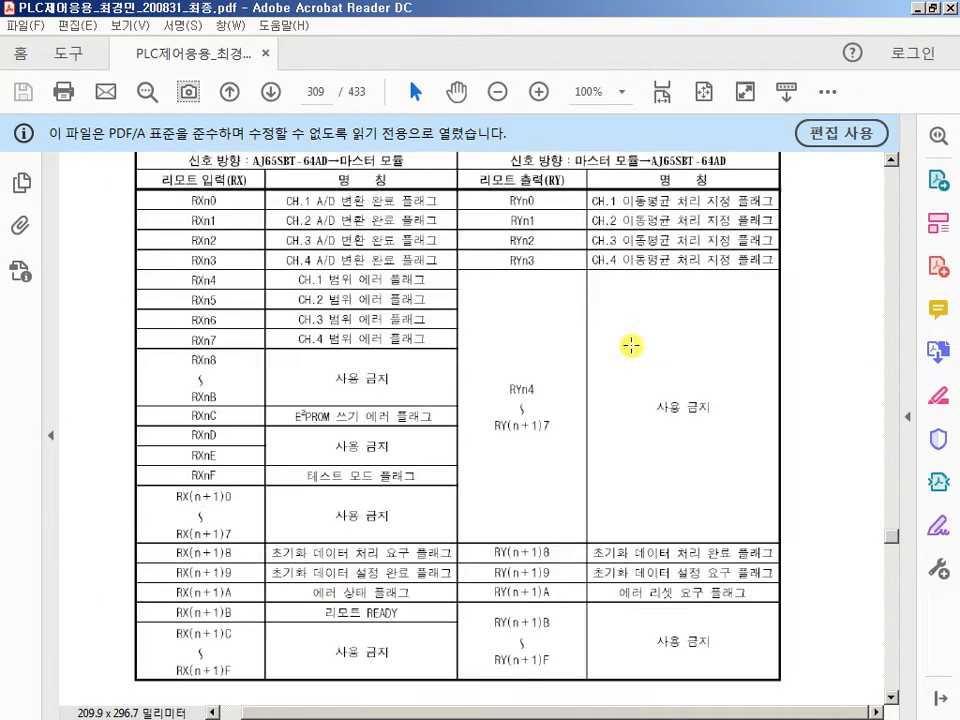
scroll(632, 345, "up", 6)
scroll(630, 345, "down", 4)
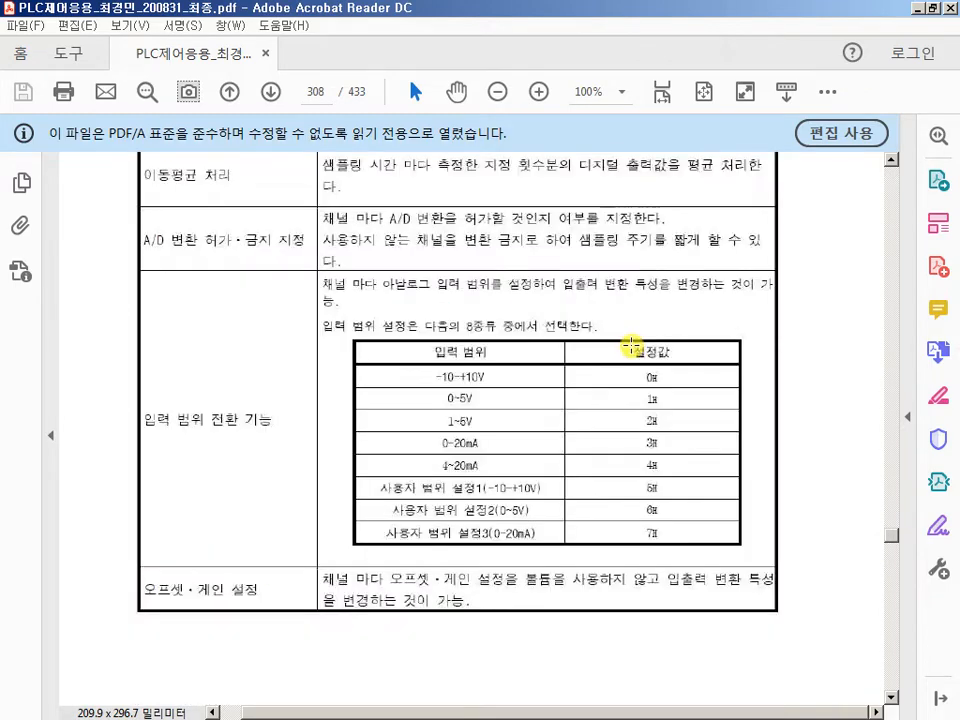
scroll(632, 345, "up", 12)
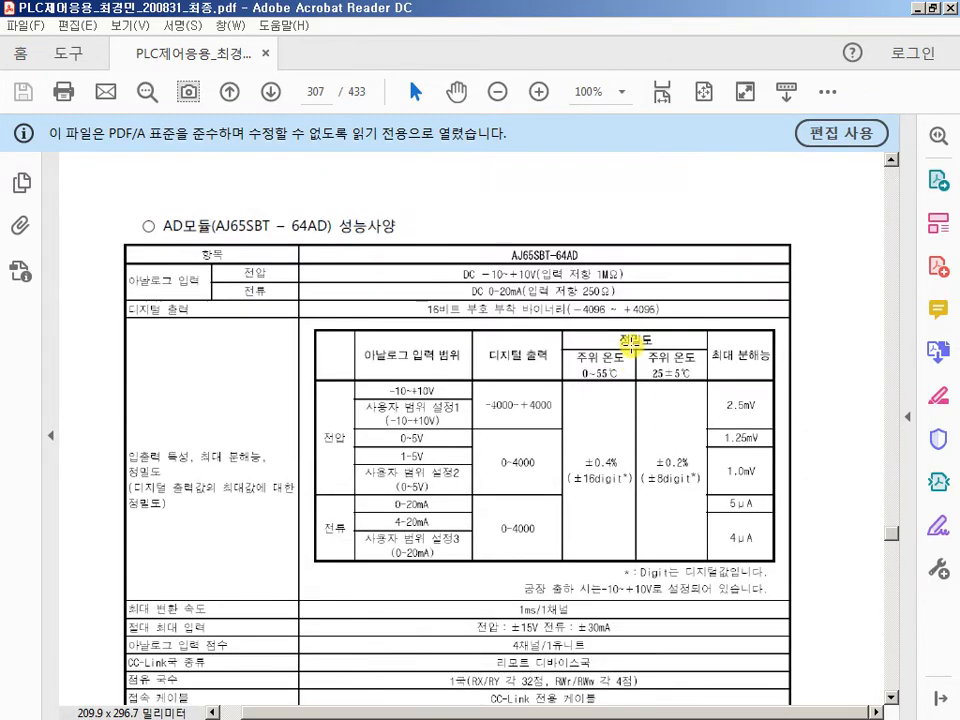
scroll(553, 221, "up", 2)
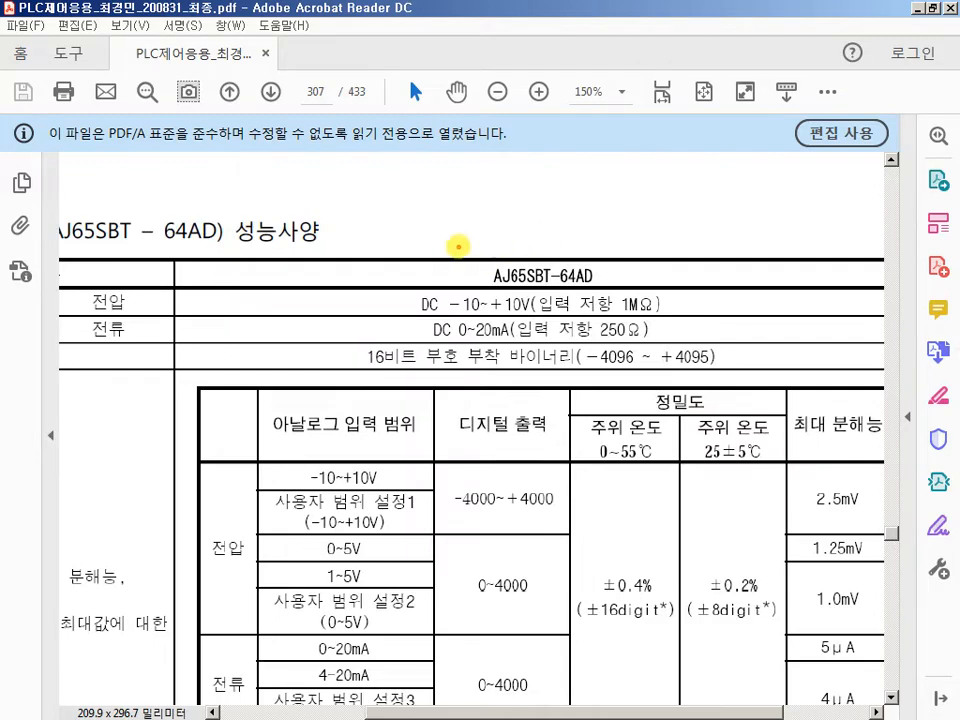
Mark the AJ65SBT-64AD model name and the 16-bit signed binary digital output entry with red boxes.
left_click_drag(452, 247, 636, 290)
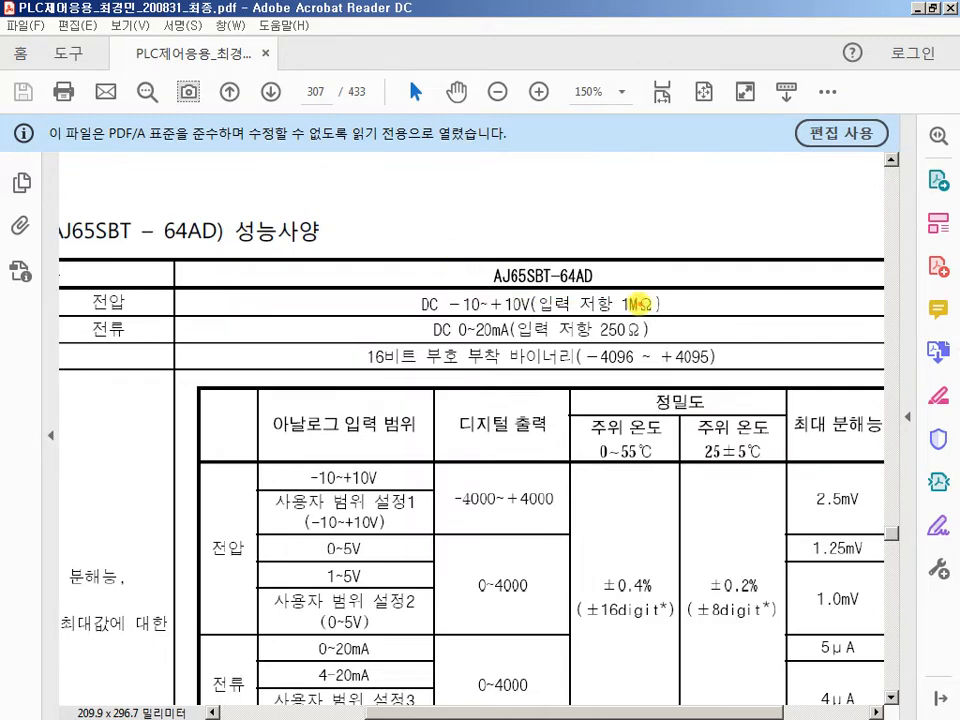
scroll(572, 340, "down", 2)
scroll(580, 345, "up", 3)
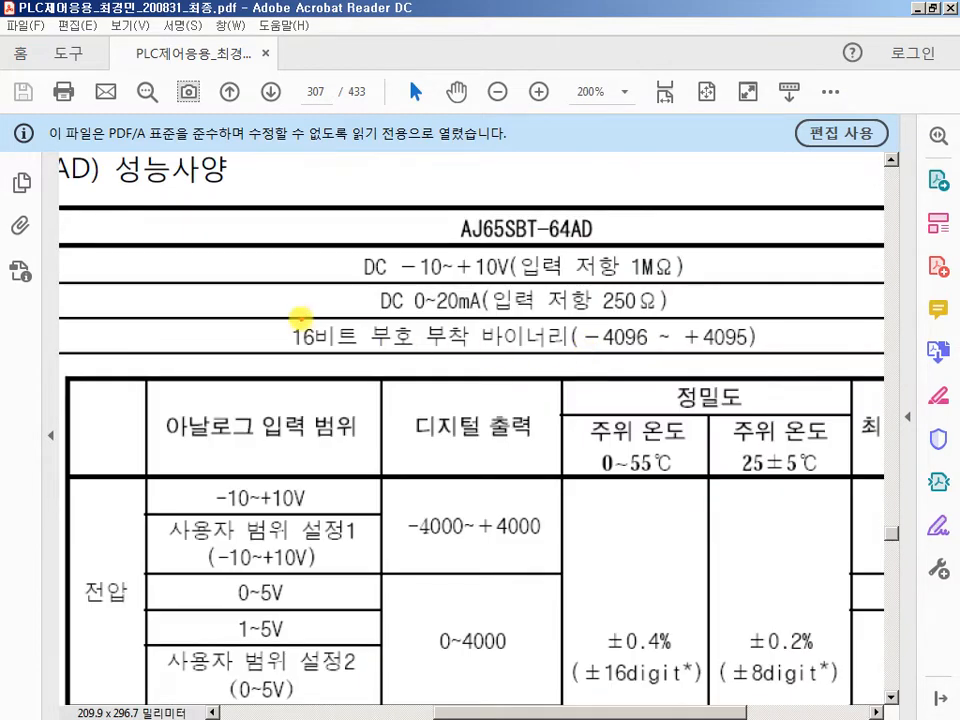
mouse_move(270, 319)
left_mouse_down()
mouse_move(320, 355)
mouse_move(788, 358)
left_mouse_up()
scroll(426, 338, "down", 2)
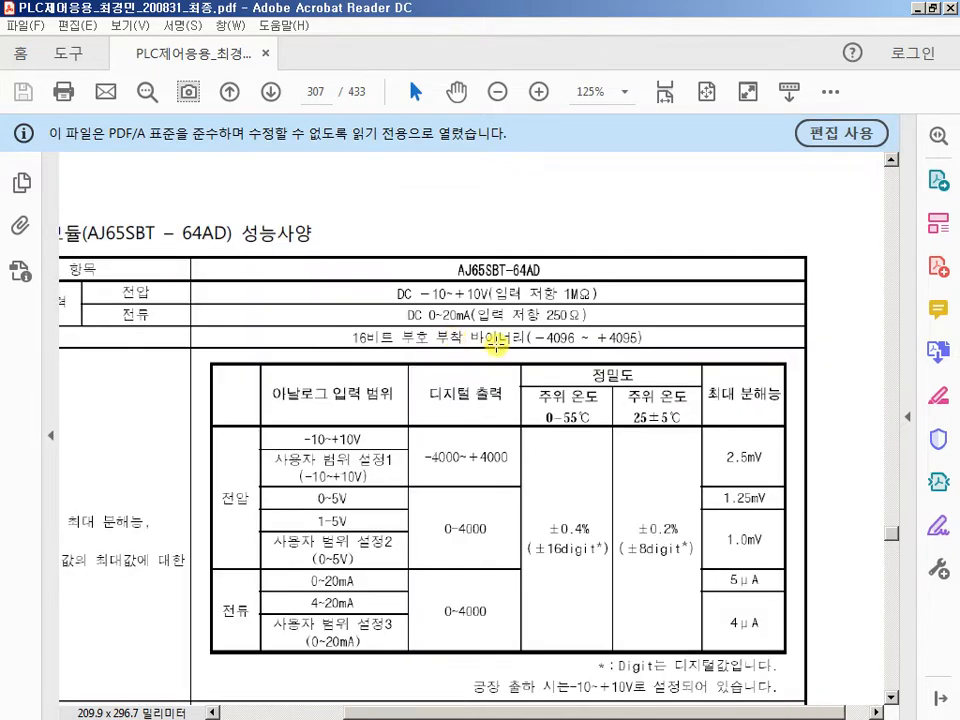
Box the -10~+10V analog input range, the voltage label and the -4000~+4000 digital output, clearing the marks when done.
scroll(497, 343, "down", 1)
scroll(580, 478, "up", 1)
scroll(587, 484, "down", 1)
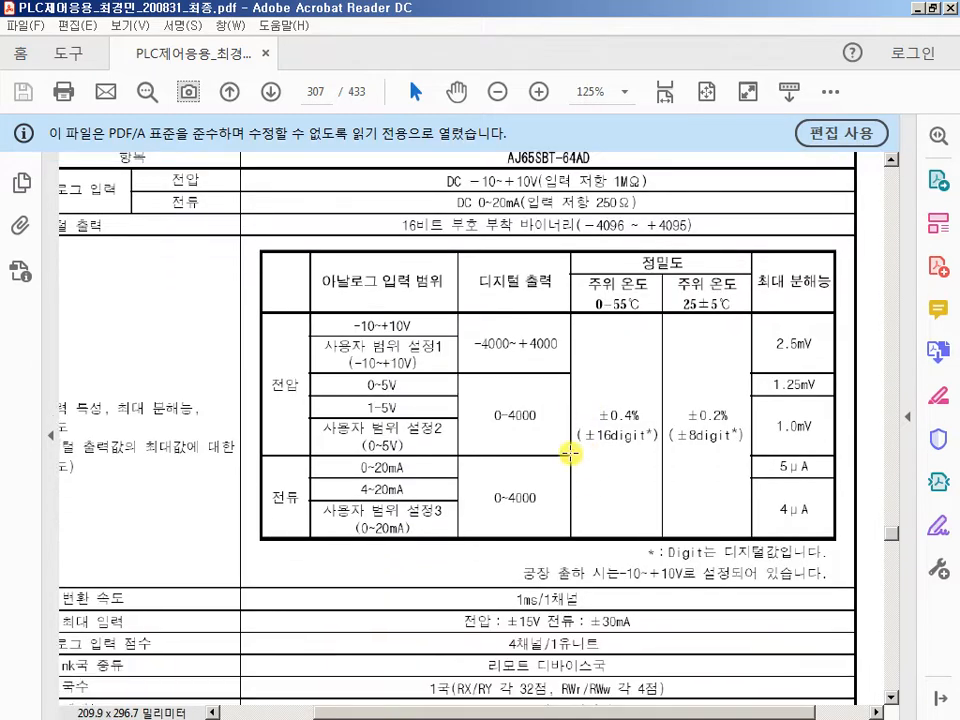
mouse_move(333, 313)
left_mouse_down()
mouse_move(375, 343)
mouse_move(446, 343)
left_mouse_up()
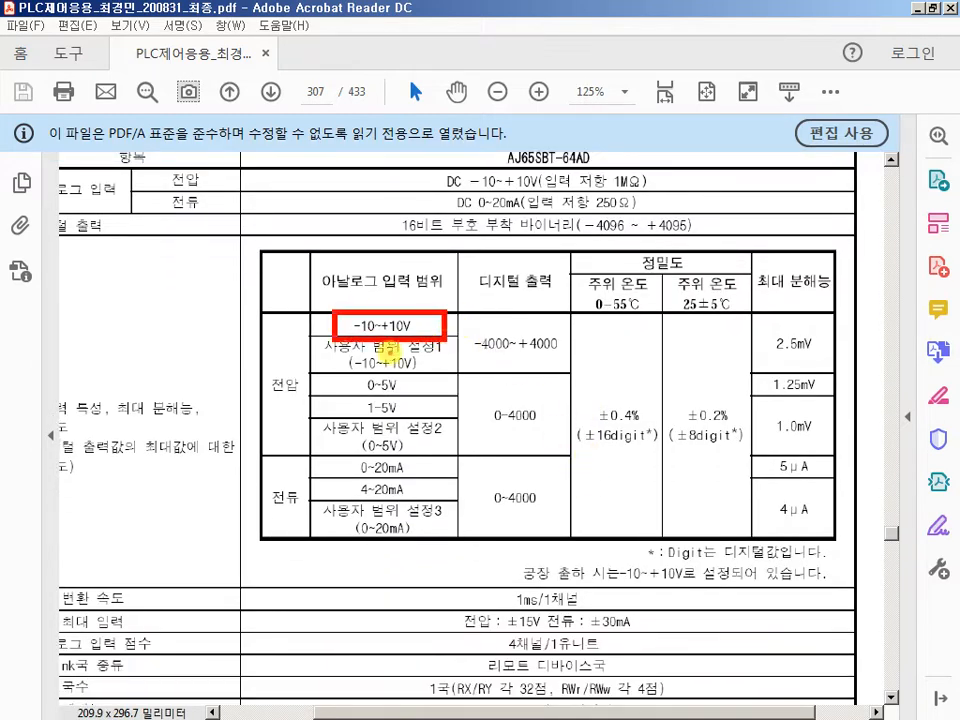
mouse_move(250, 350)
left_mouse_down()
mouse_move(268, 386)
mouse_move(309, 418)
left_mouse_up()
mouse_move(343, 305)
left_mouse_down()
mouse_move(425, 340)
mouse_move(587, 366)
left_mouse_up()
key("ctrl+z")
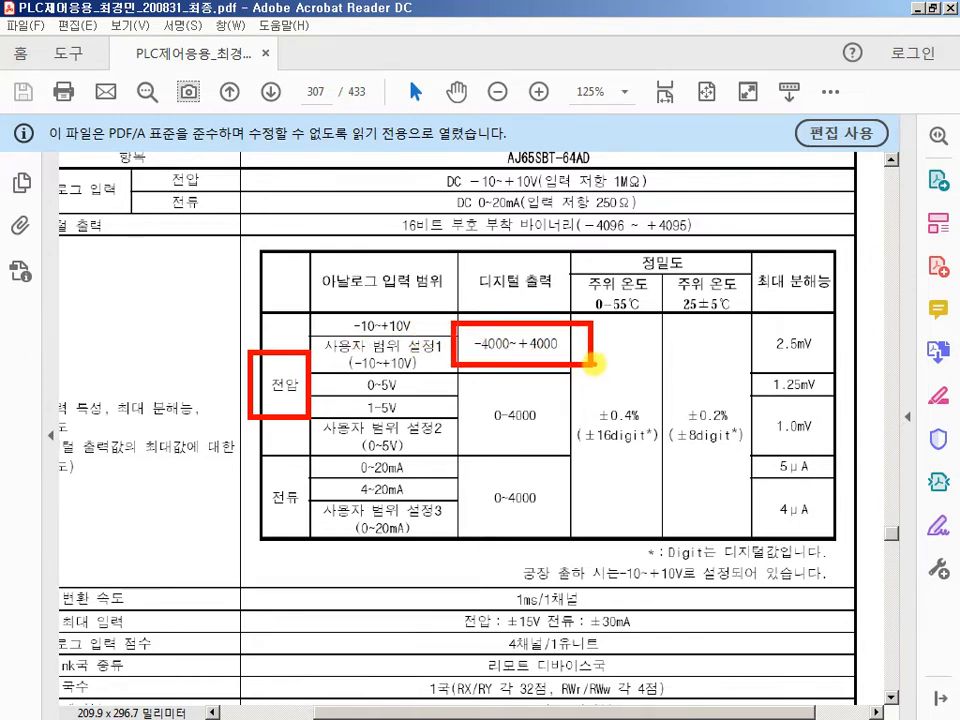
key("Escape")
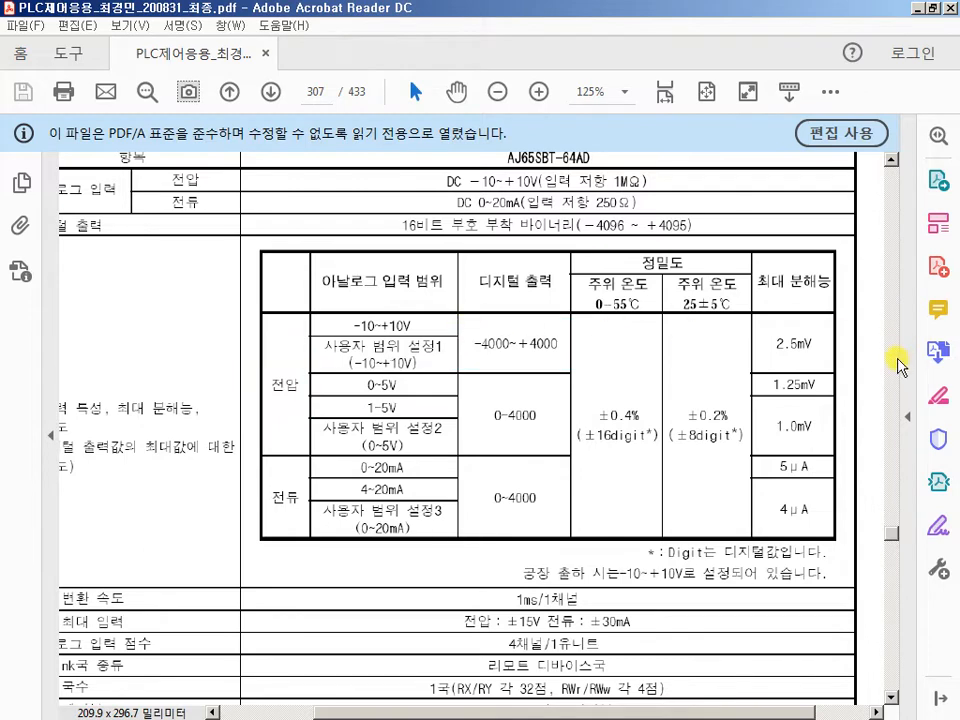
Mark the 2.5mV maximum resolution, and the 0~5V range together with its 1.25mV resolution.
left_click_drag(754, 317, 833, 362)
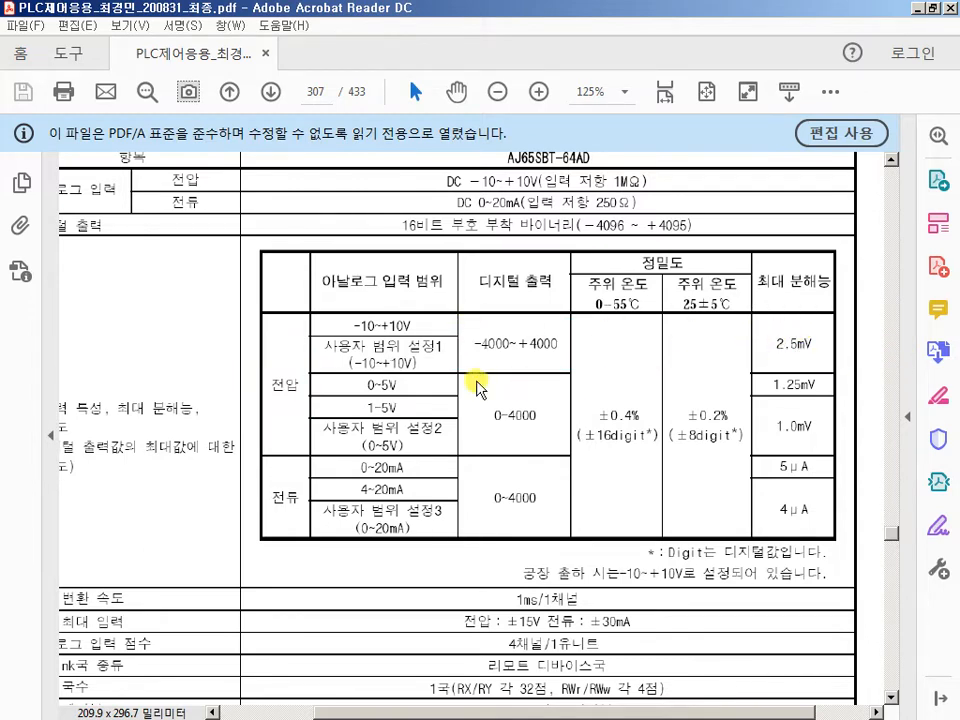
left_click_drag(351, 372, 412, 392)
left_click_drag(754, 372, 838, 392)
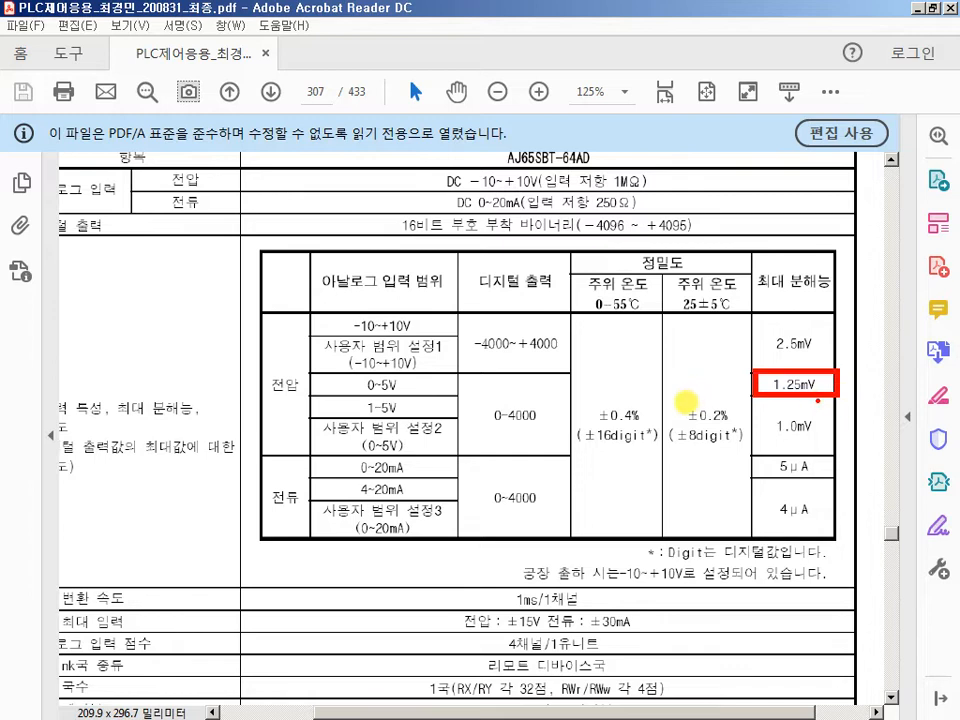
Box the current label, the 0~20mA and 4~20mA input ranges, and the 5μA and 4μA maximum resolutions.
scroll(604, 454, "down", 1)
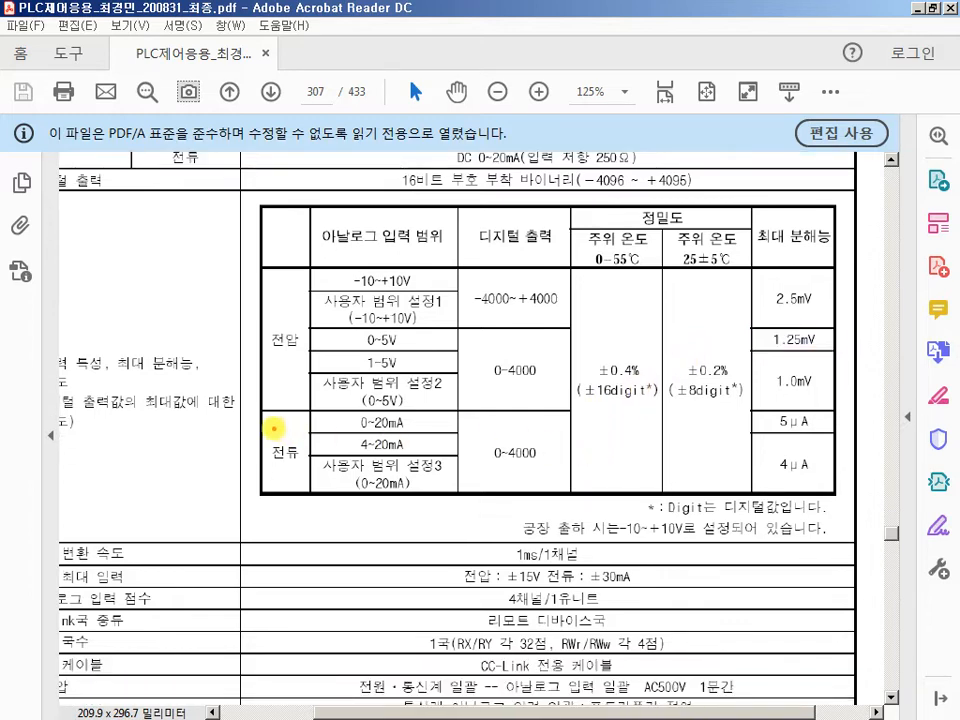
mouse_move(250, 428)
left_mouse_down()
mouse_move(285, 495)
mouse_move(304, 505)
left_mouse_up()
left_click_drag(347, 408, 432, 455)
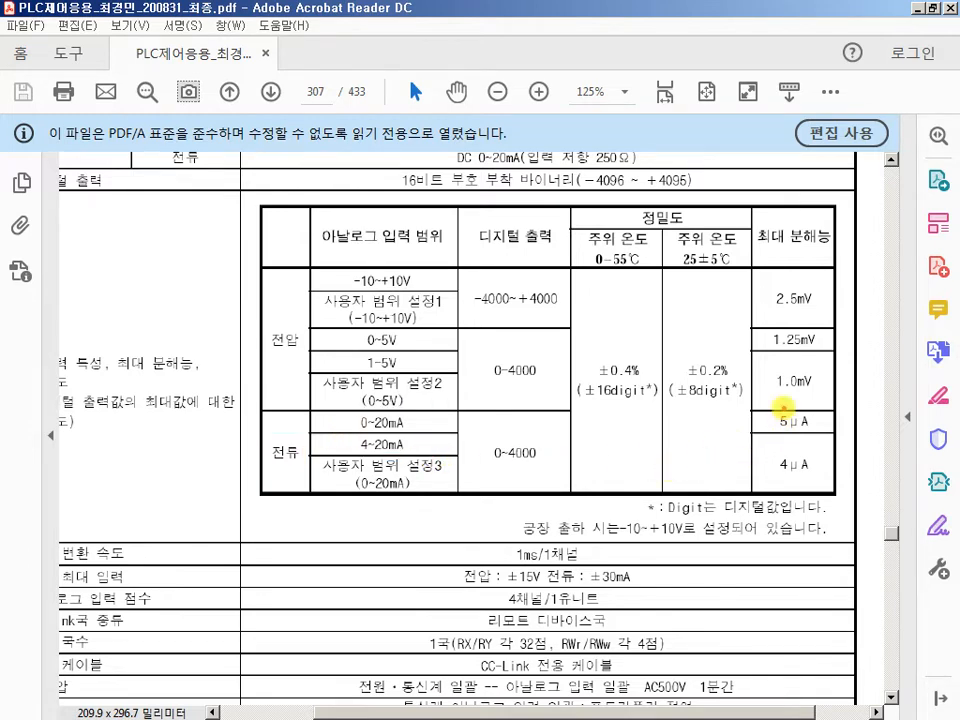
left_click_drag(745, 400, 838, 500)
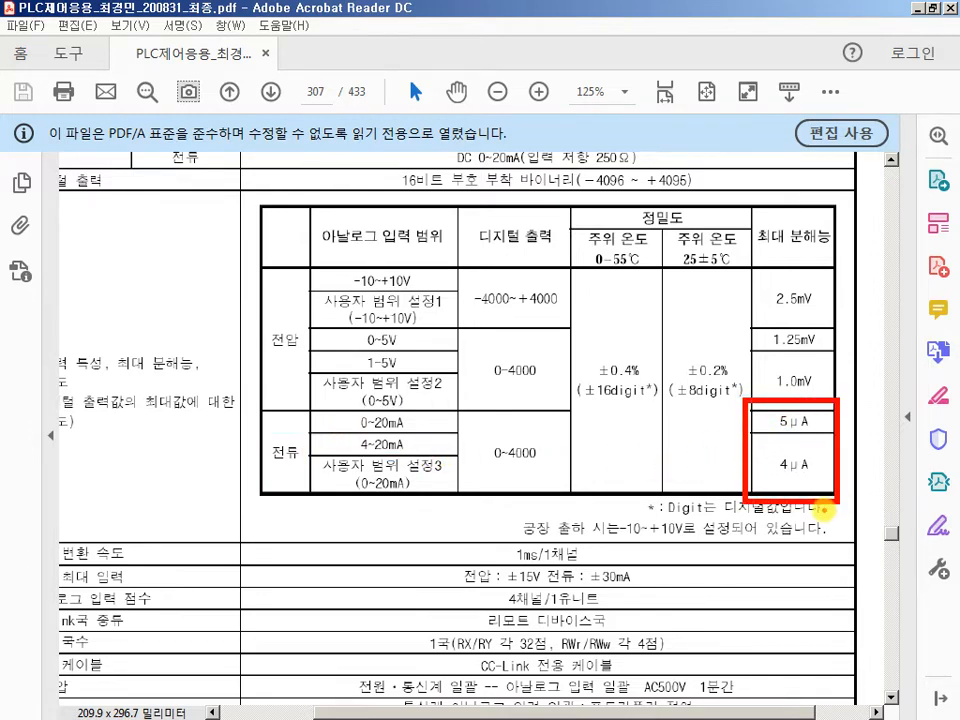
Enlarge the maximum conversion speed row and draw a red box around 1ms/1채널.
scroll(671, 466, "down", 2)
scroll(568, 497, "down", 2, "ctrl")
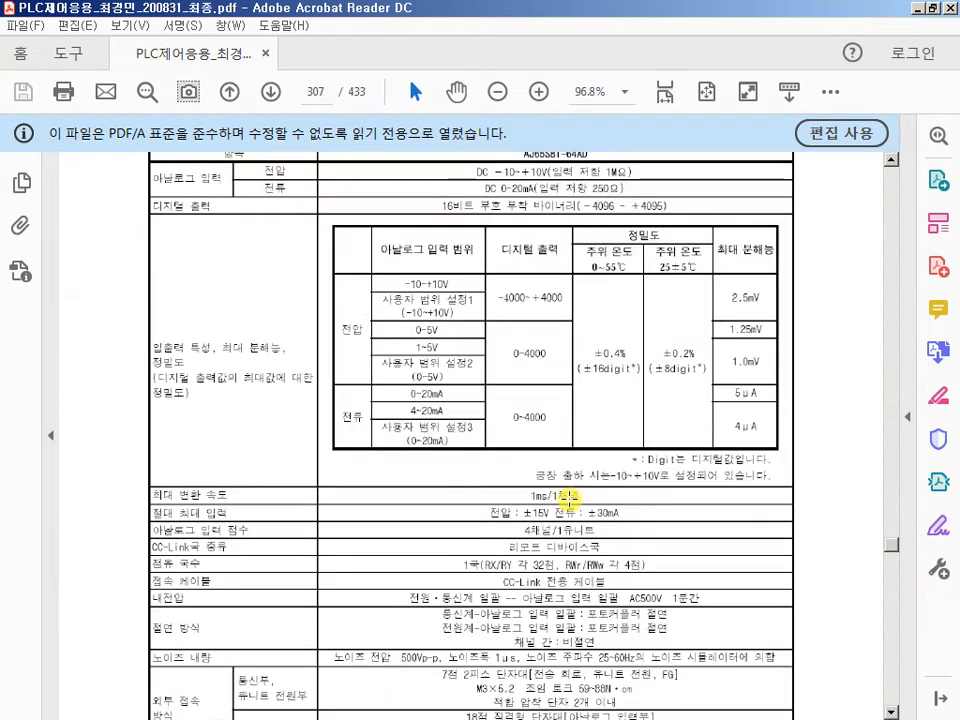
scroll(555, 497, "up", 5, "ctrl")
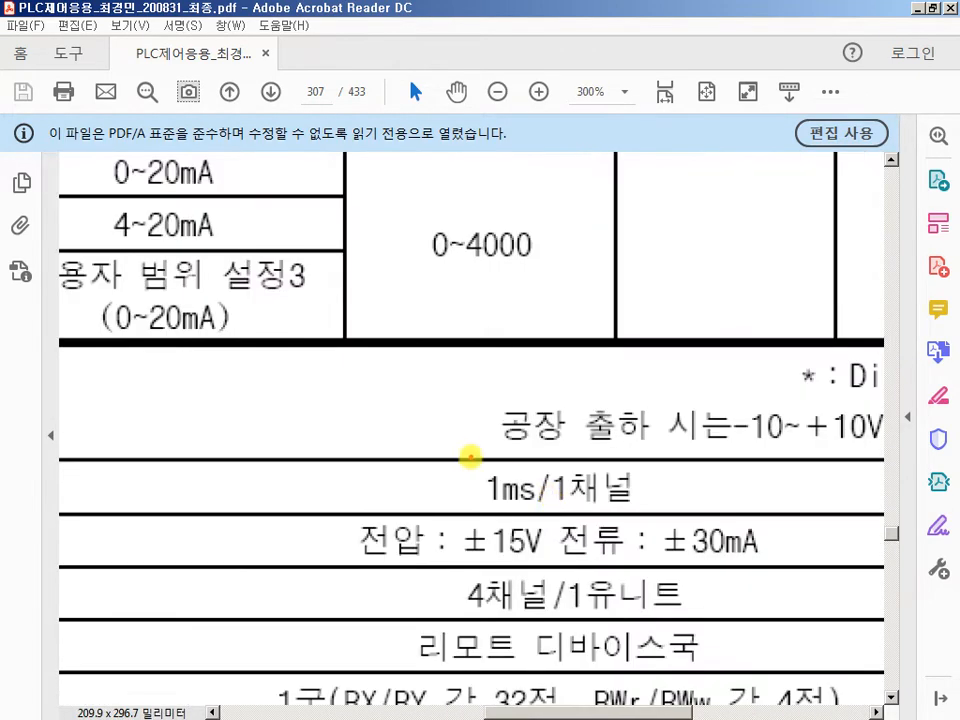
left_click_drag(469, 457, 657, 516)
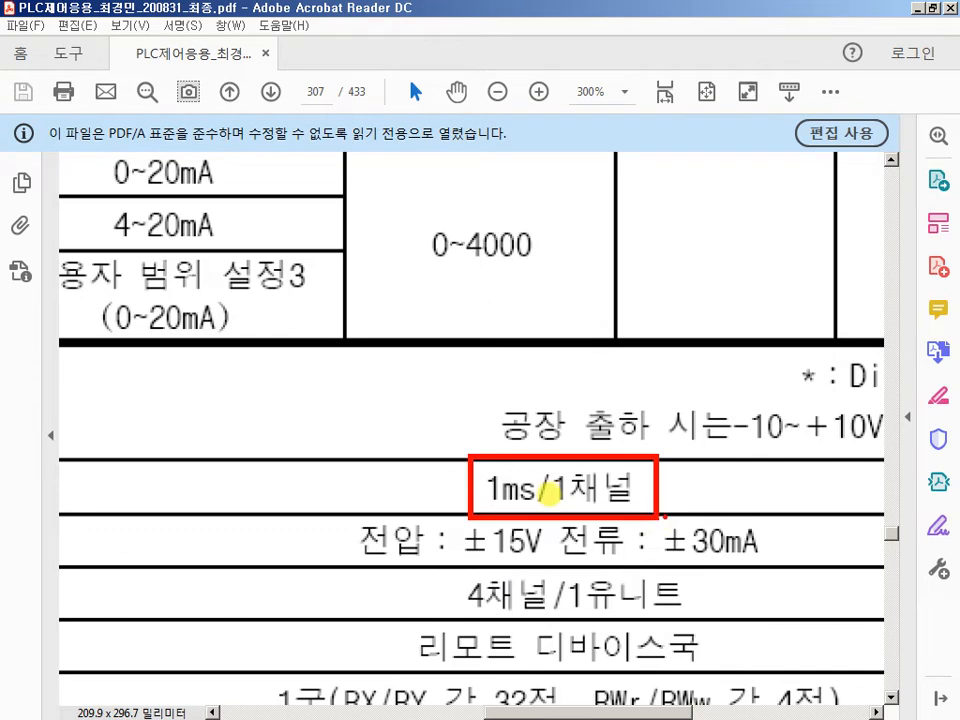
Mark the CC-Link station type 리모트 디바이스국 and the occupied-station entry below it with red boxes.
scroll(549, 491, "down", 3, "ctrl")
scroll(543, 568, "down", 2)
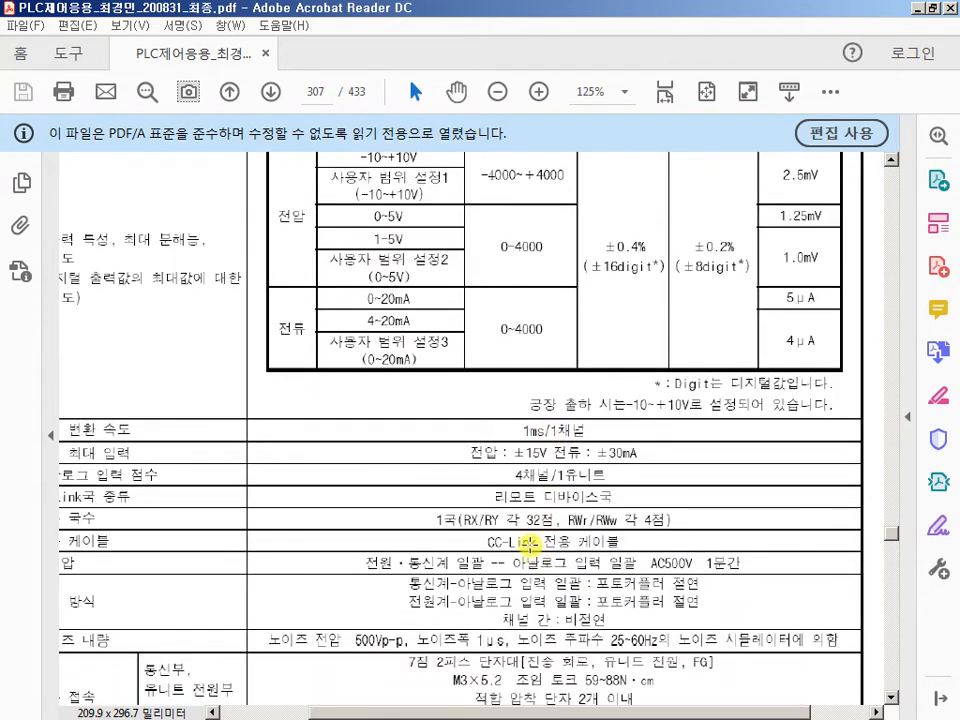
left_click_drag(487, 452, 583, 484)
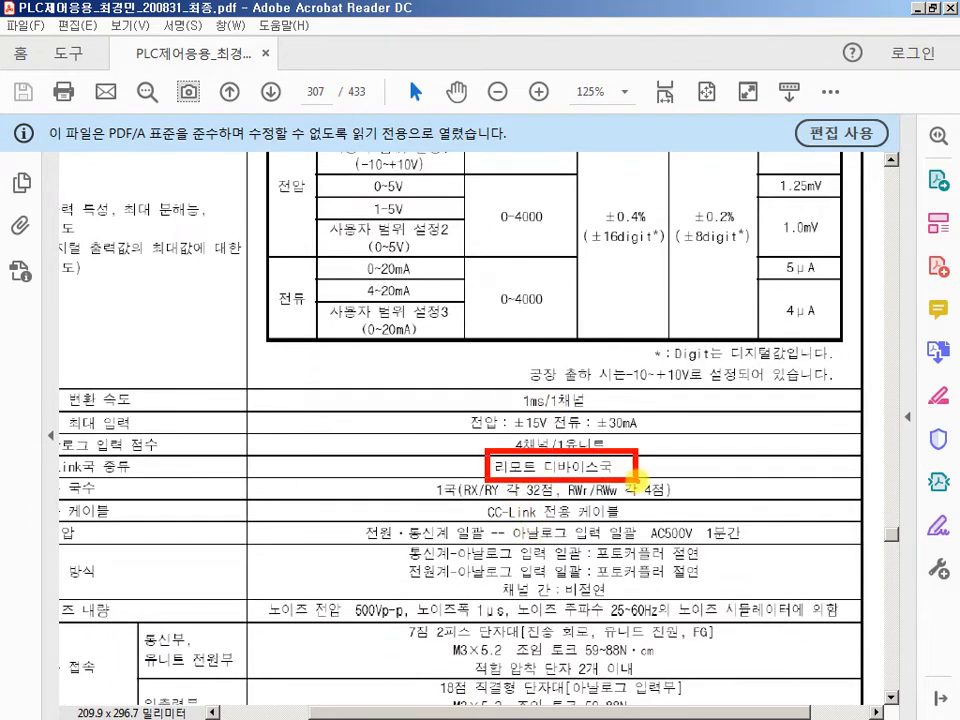
left_click_drag(424, 475, 707, 501)
Enlarge the occupied-station row and separately box 1국, RX/RY 각 32점, RWr, RWw and 각 4점, then clear the boxes.
scroll(535, 489, "up", 2)
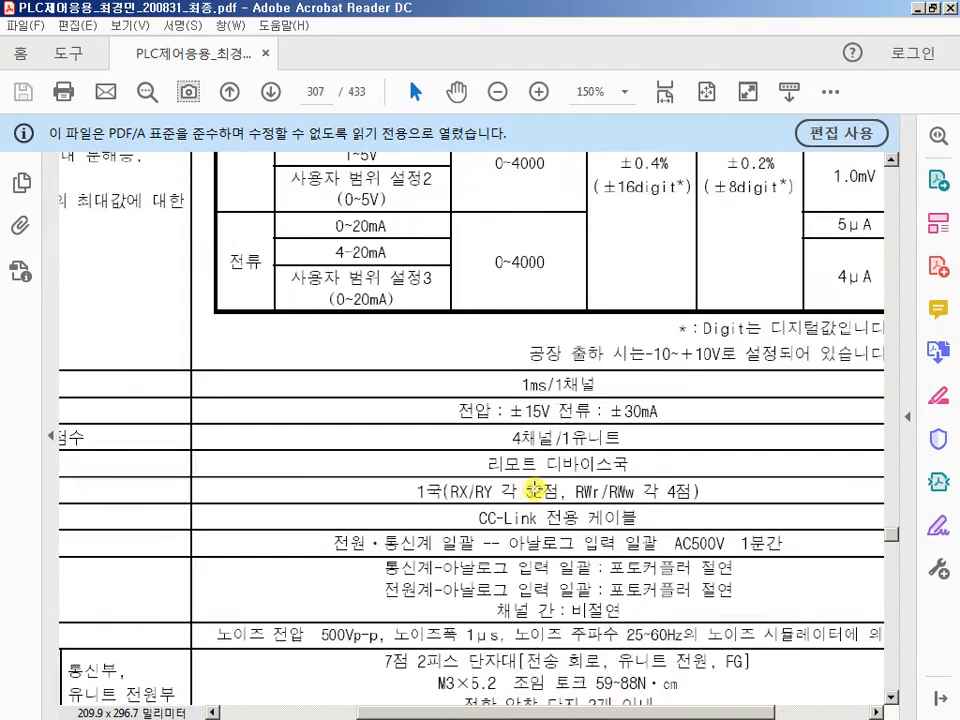
mouse_move(370, 474)
left_mouse_down()
mouse_move(411, 502)
mouse_move(452, 506)
mouse_move(754, 508)
left_mouse_up()
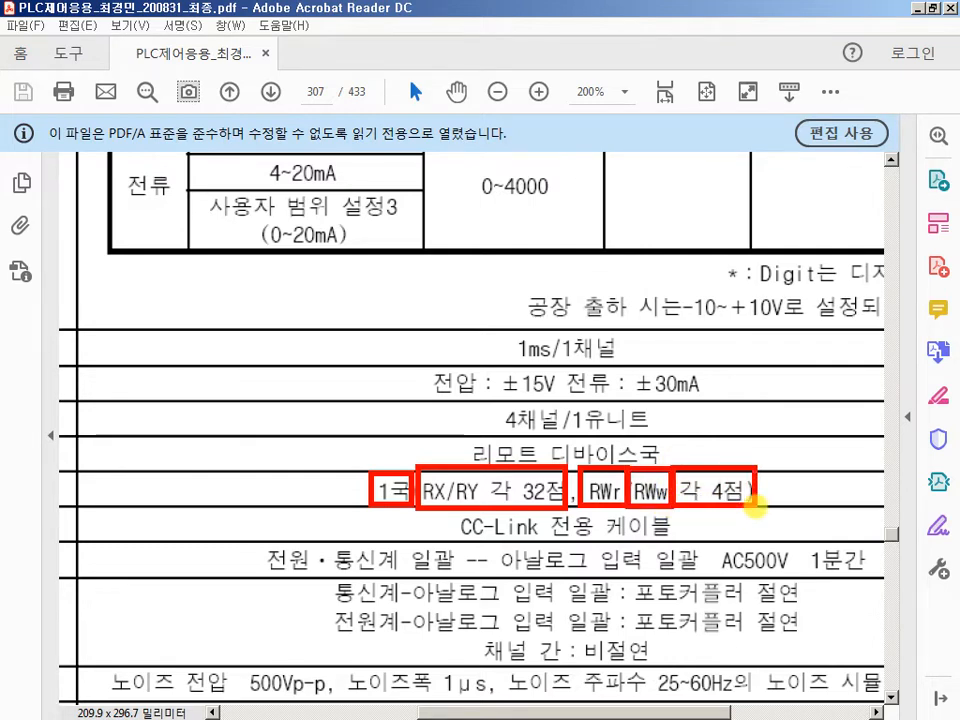
key("Escape")
Annotate RWr with an arrow labelled D1000 and RWw with an arrow labelled D2000, and box the whole occupied-station entry before clearing the marks.
left_click_drag(593, 480, 490, 404)
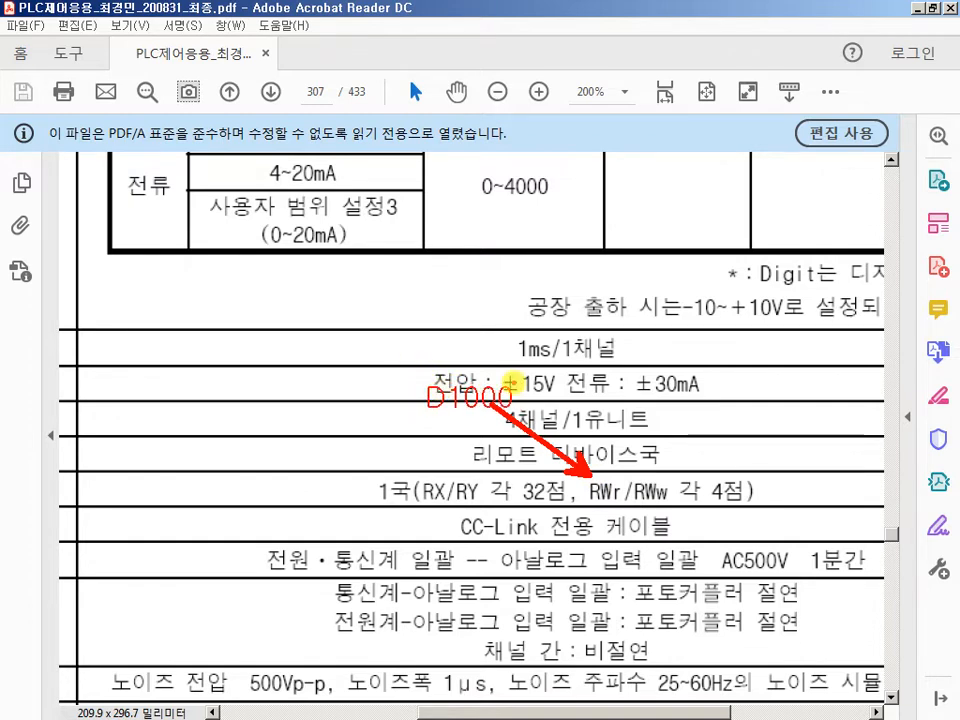
mouse_move(665, 473)
left_mouse_down()
mouse_move(749, 381)
mouse_move(739, 348)
left_mouse_up()
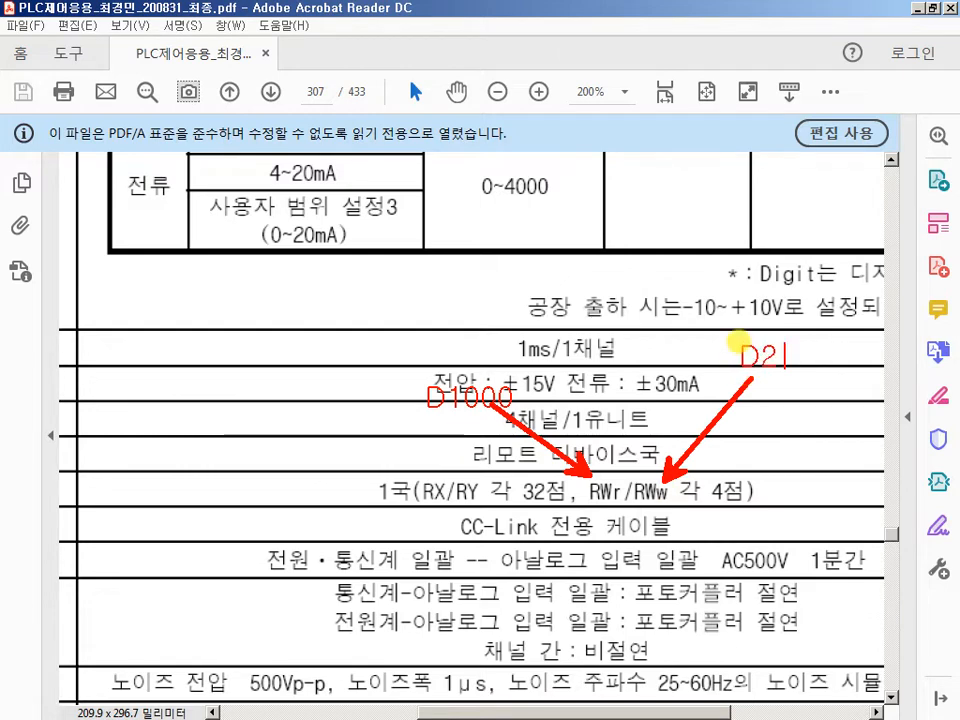
type("D200")
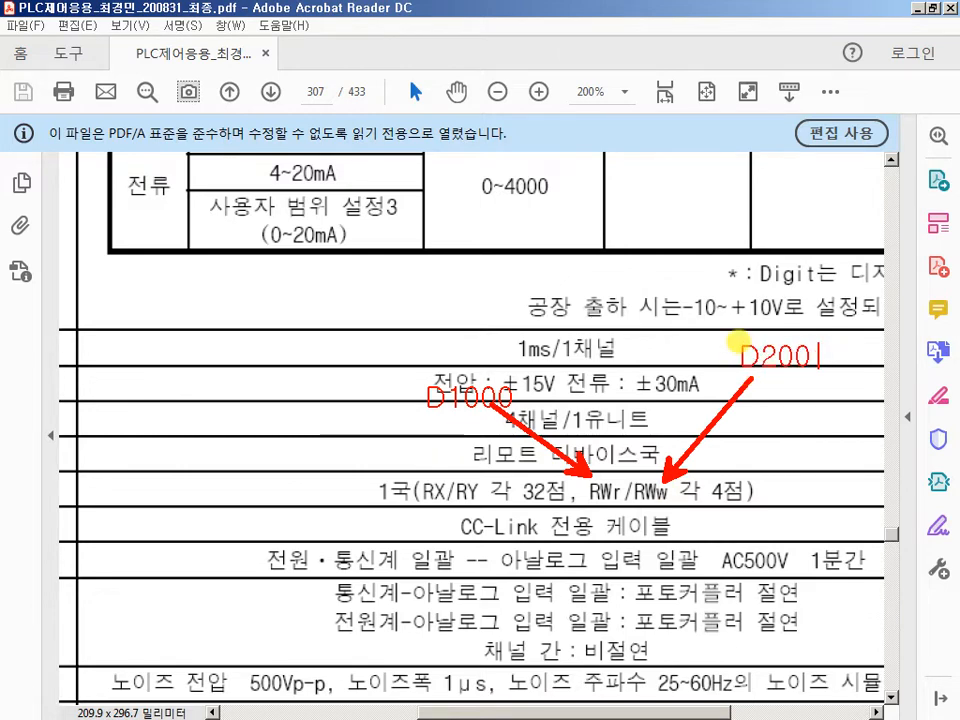
type("0")
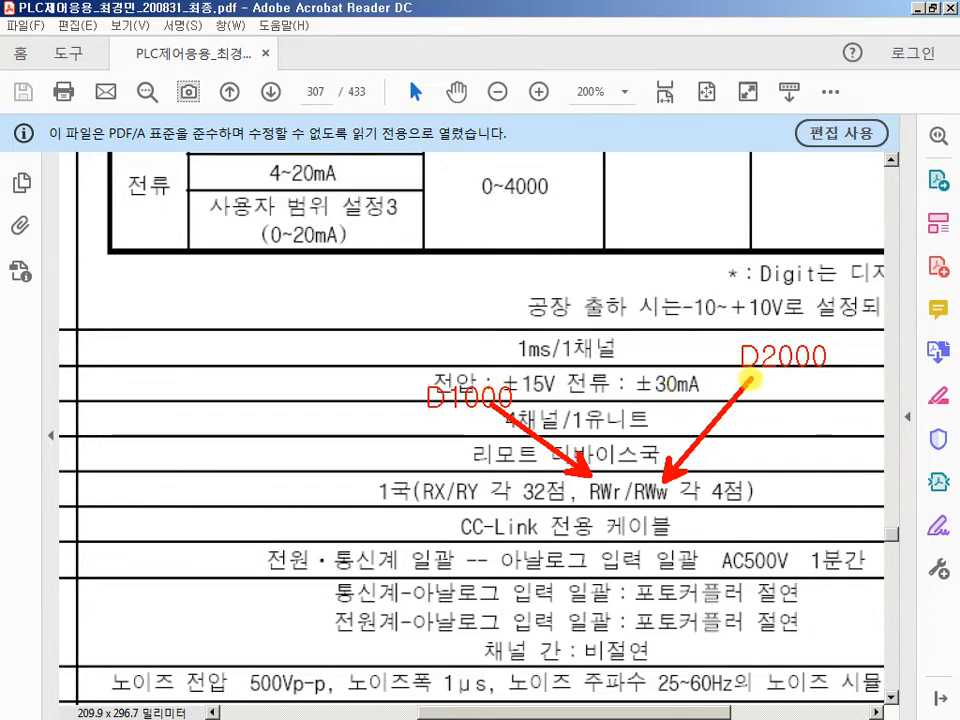
mouse_move(366, 474)
left_mouse_down()
mouse_move(445, 495)
mouse_move(763, 510)
left_mouse_up()
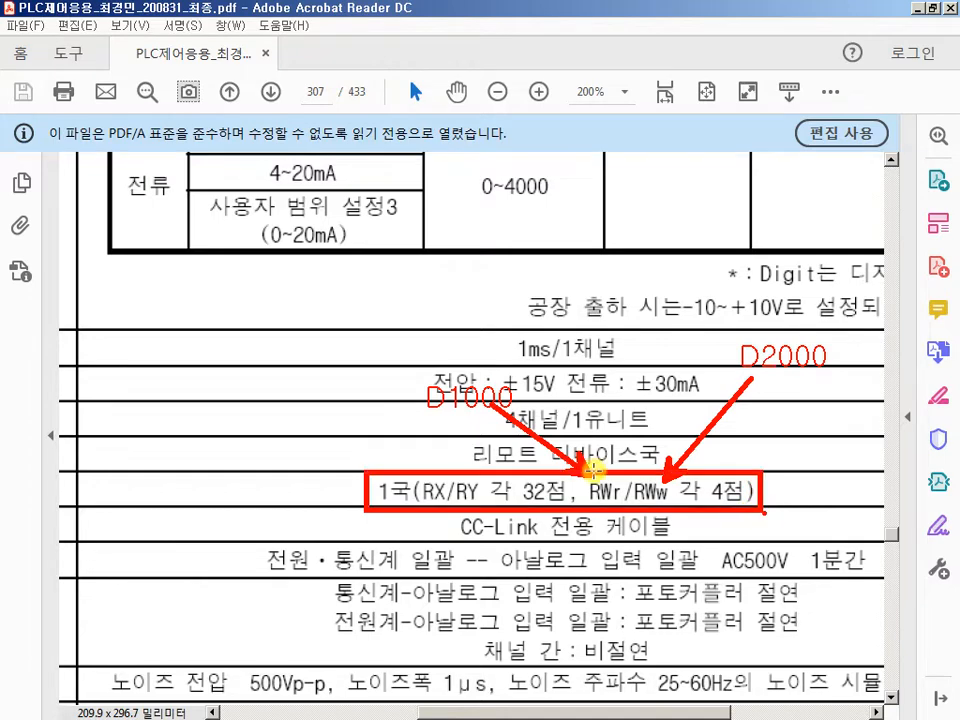
key("Escape")
Box the specification rows from external connection down to weight, and move on to the master-to-AD-module wiring table on page 308.
scroll(725, 515, "down", 2)
scroll(707, 670, "down", 3)
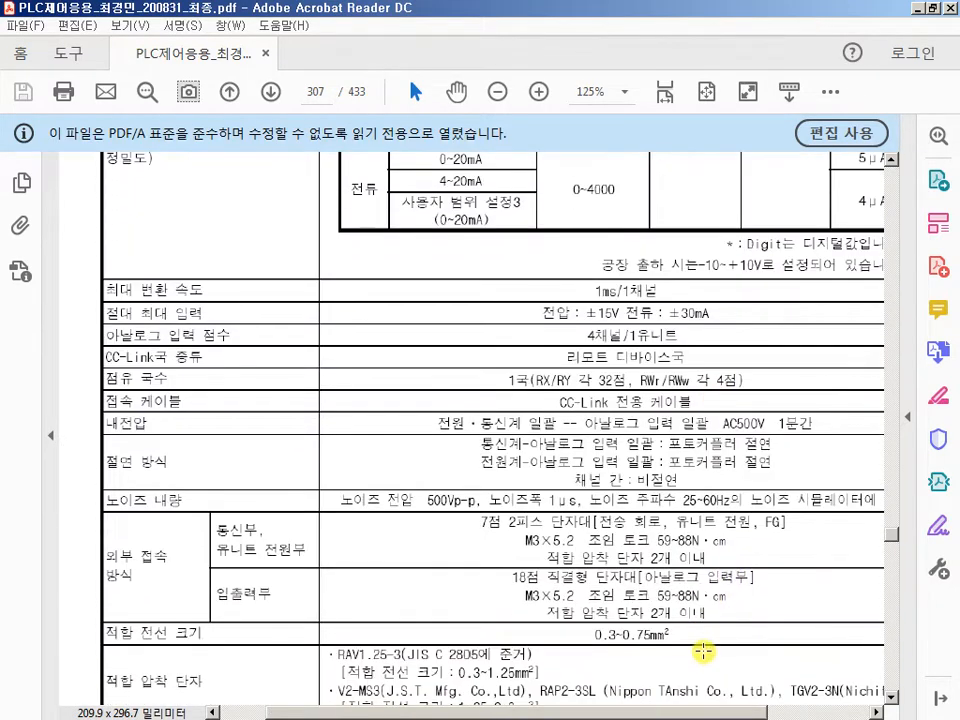
scroll(704, 651, "down", 3)
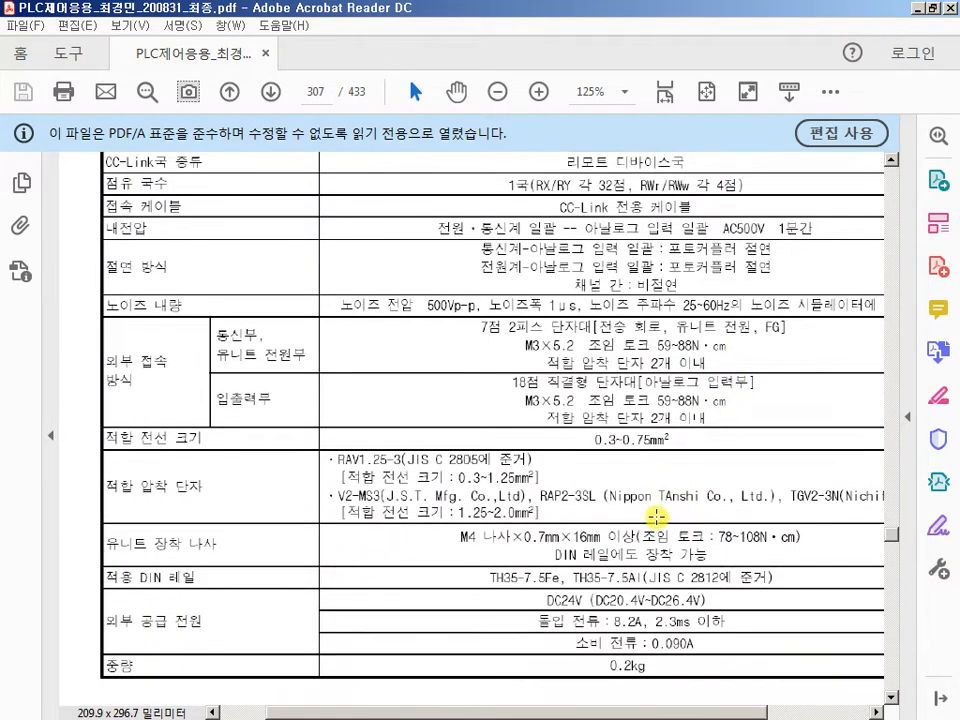
left_click_drag(339, 300, 775, 668)
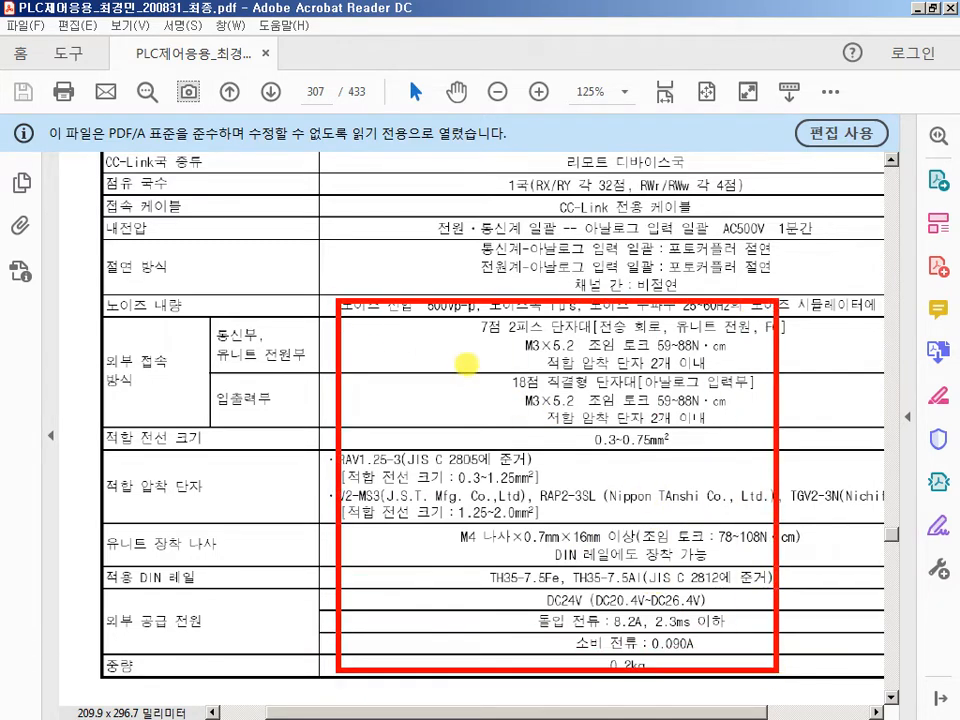
scroll(467, 360, "down", 10)
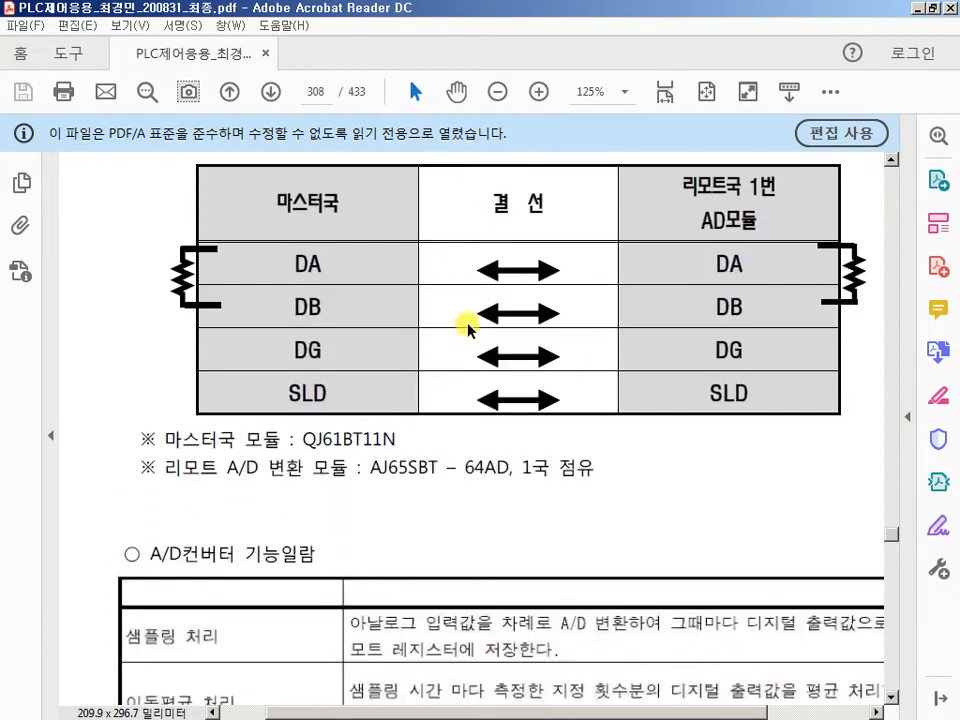
Box the DA, DB and DG wiring arrows together and the SLD arrow separately in the wiring table, then clear the boxes.
left_click_drag(449, 237, 571, 379)
left_click_drag(427, 385, 583, 421)
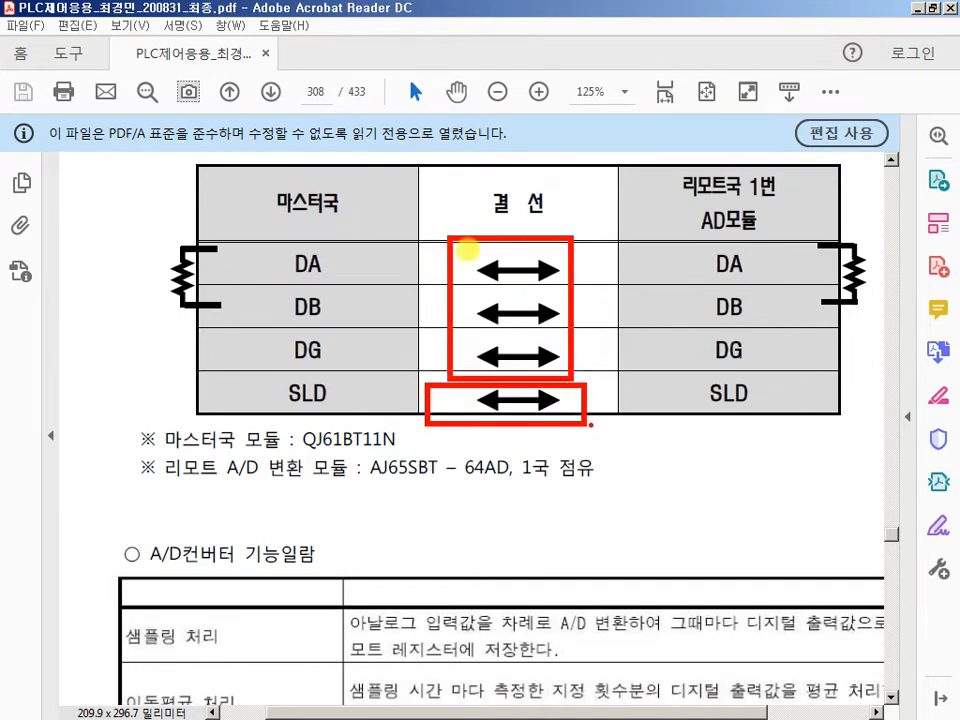
key("Escape")
Box the terminating resistors at the AD module and master ends, cross out the master-side one, and clear the marks.
left_click_drag(808, 228, 878, 318)
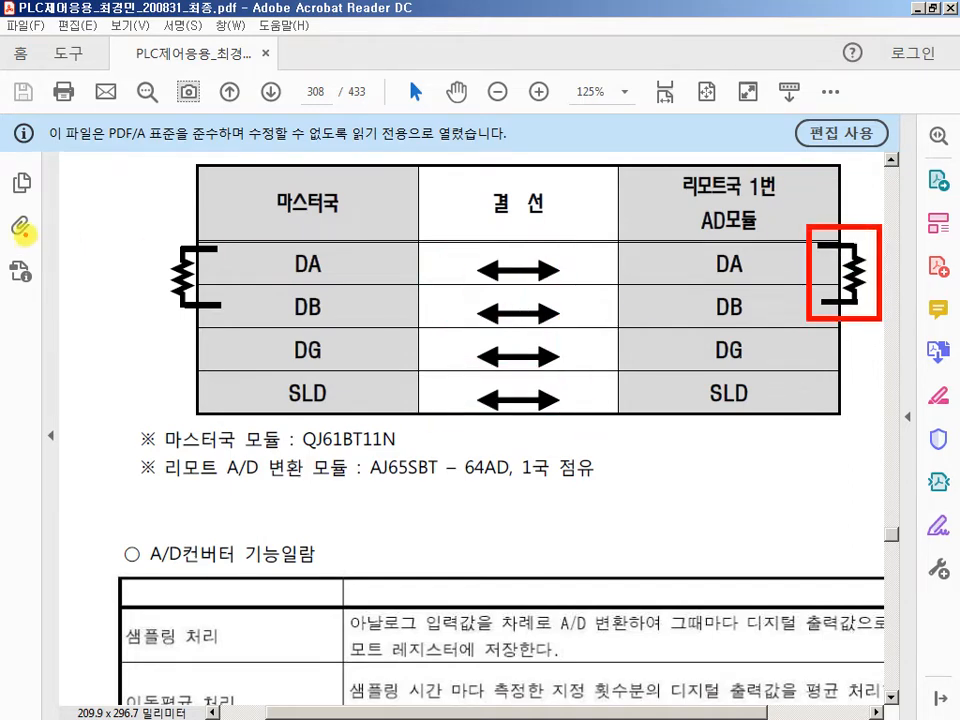
left_click_drag(153, 236, 241, 307)
left_click_drag(217, 243, 155, 297)
left_click_drag(152, 250, 236, 318)
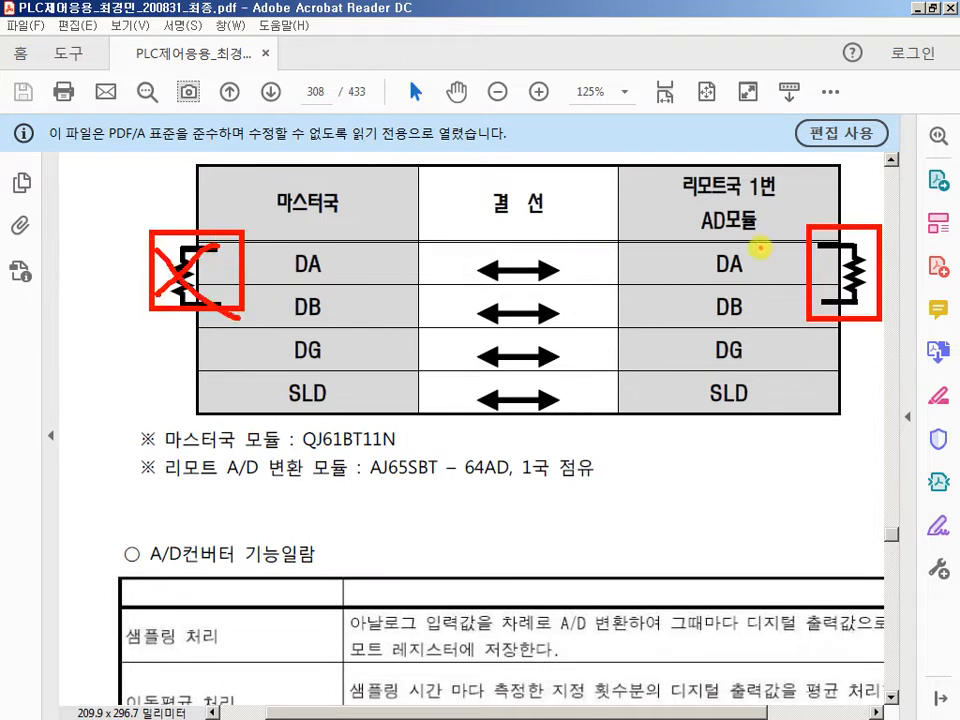
key("Escape")
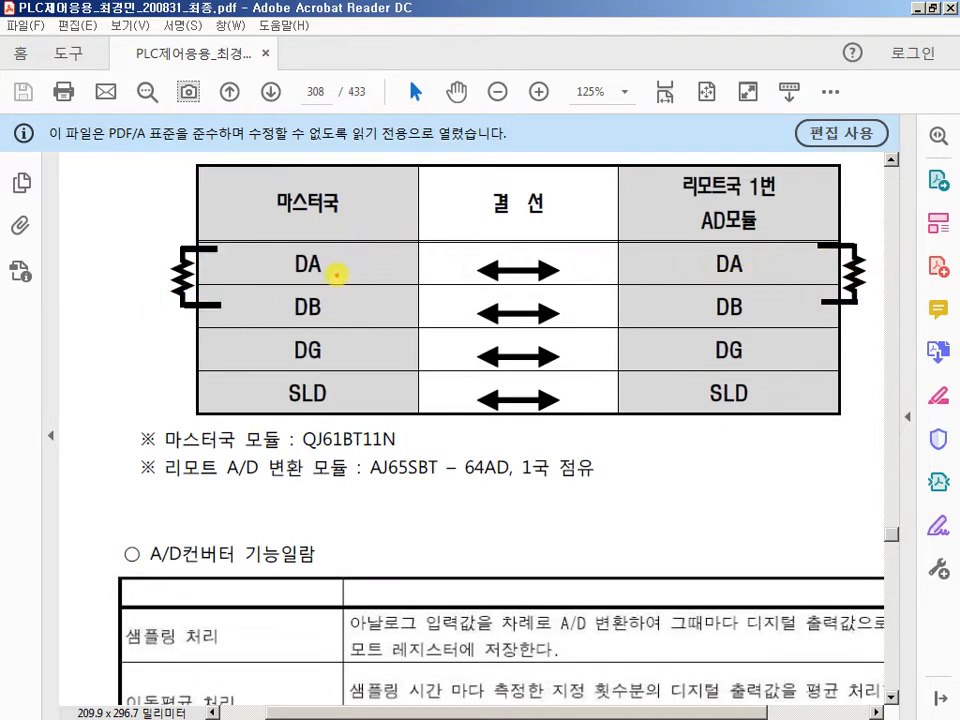
Sketch a pulse line from the master's DA to the AD module's DA and a wavy signal ending at a vertical line, then clear both.
left_click_drag(366, 272, 697, 287)
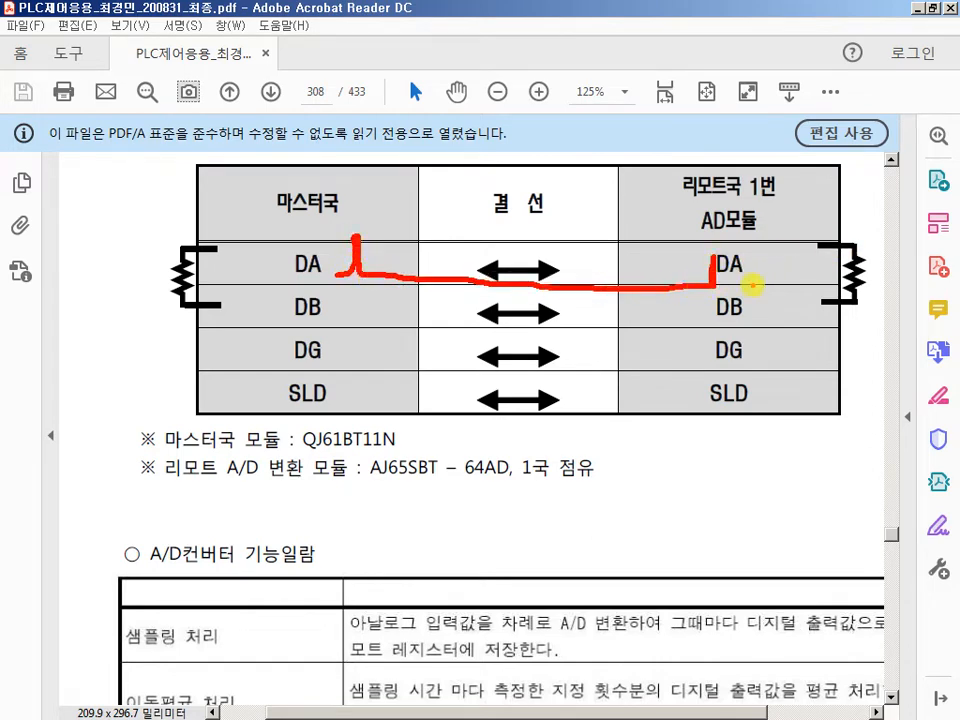
mouse_move(236, 168)
left_mouse_down()
mouse_move(343, 160)
mouse_move(461, 171)
mouse_move(472, 200)
left_mouse_up()
key("ctrl+z")
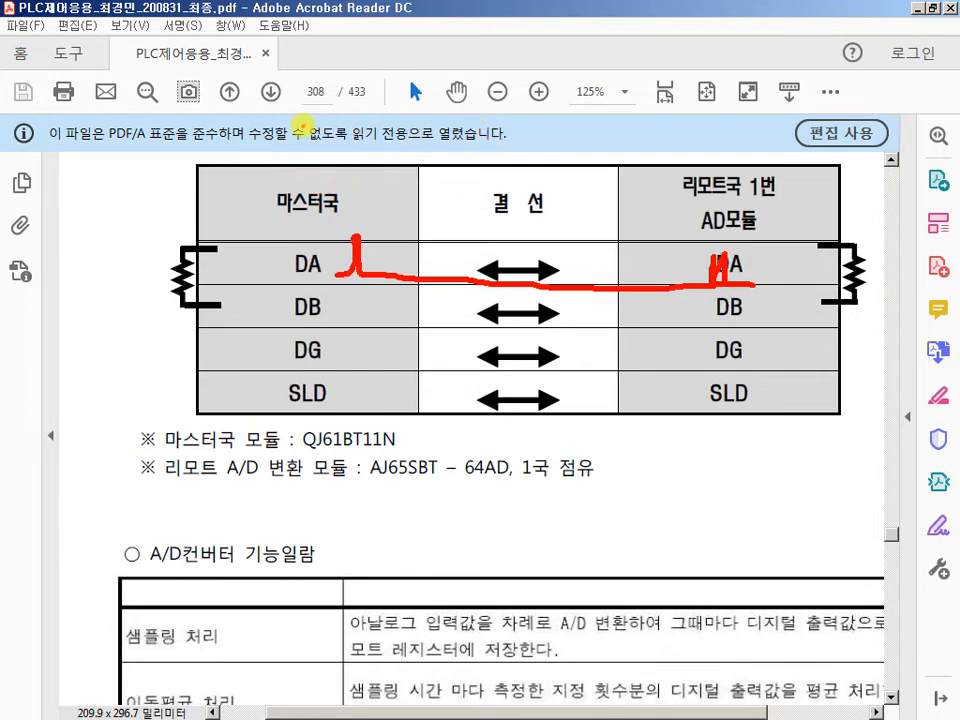
mouse_move(493, 113)
left_mouse_down()
mouse_move(598, 122)
mouse_move(601, 163)
left_mouse_up()
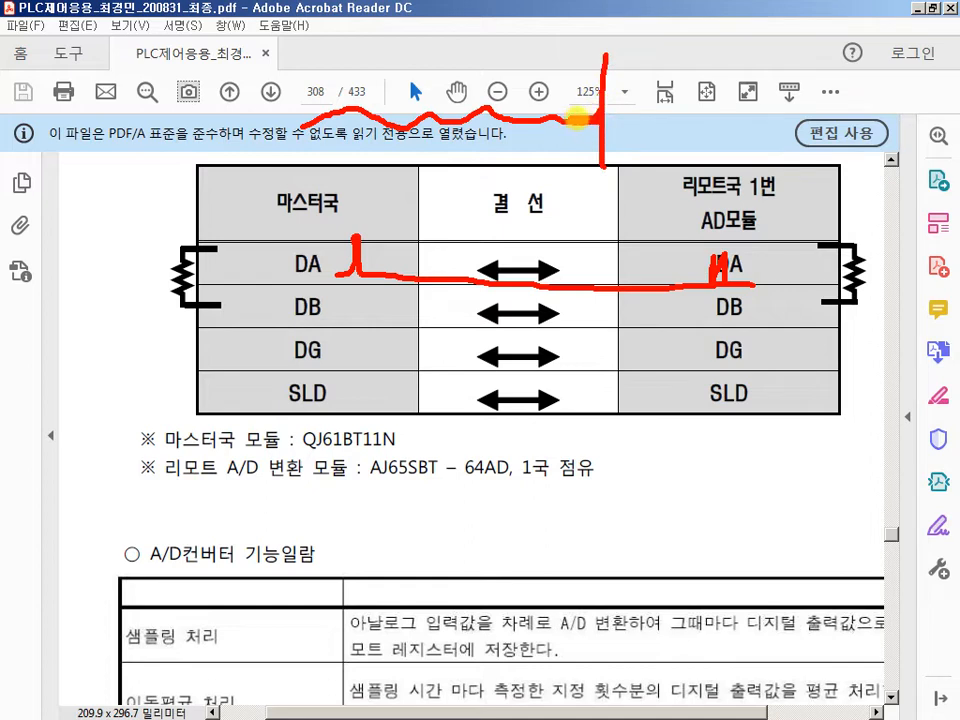
key("Escape")
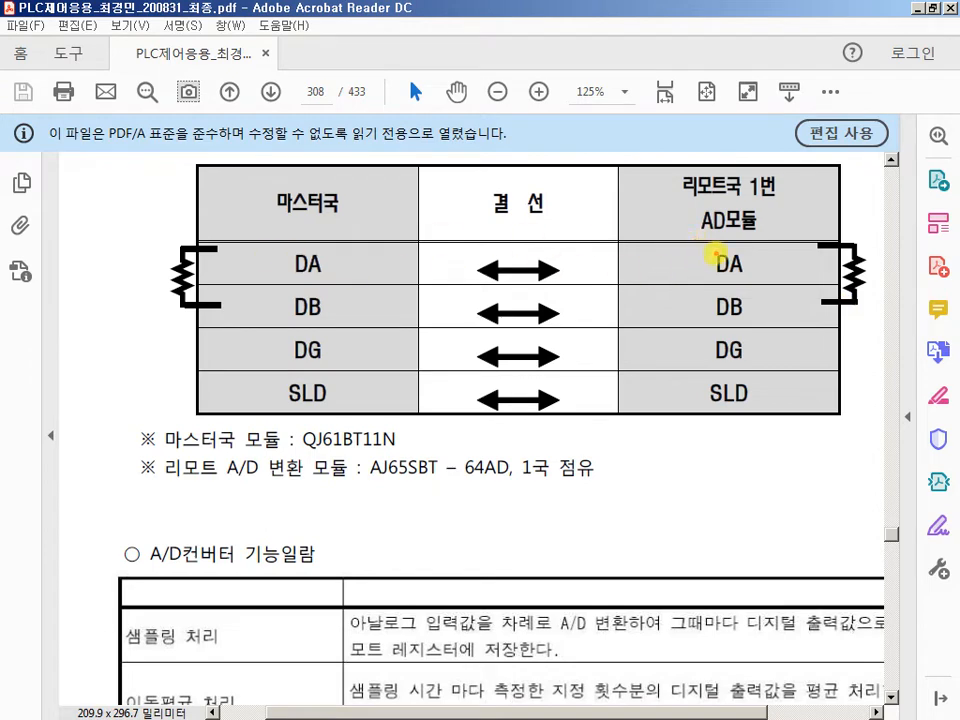
Draw an arrow from the AD module's DA through its resistor to DB, clear it, then box that resistor and clear the box.
mouse_move(713, 257)
left_mouse_down()
mouse_move(795, 256)
mouse_move(832, 318)
left_mouse_up()
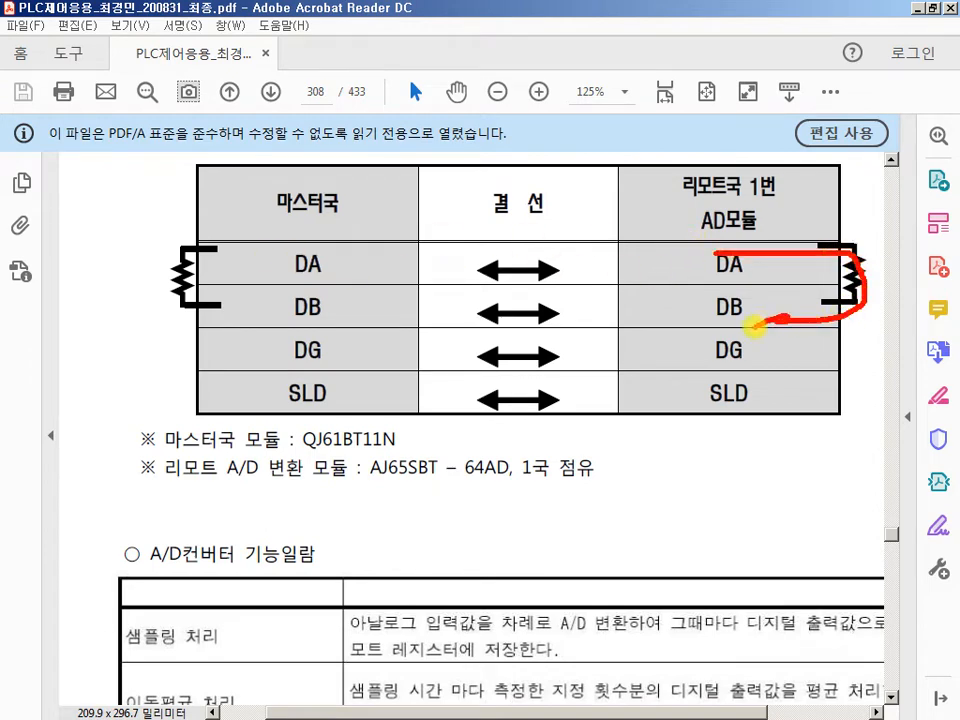
left_click_drag(755, 327, 828, 330)
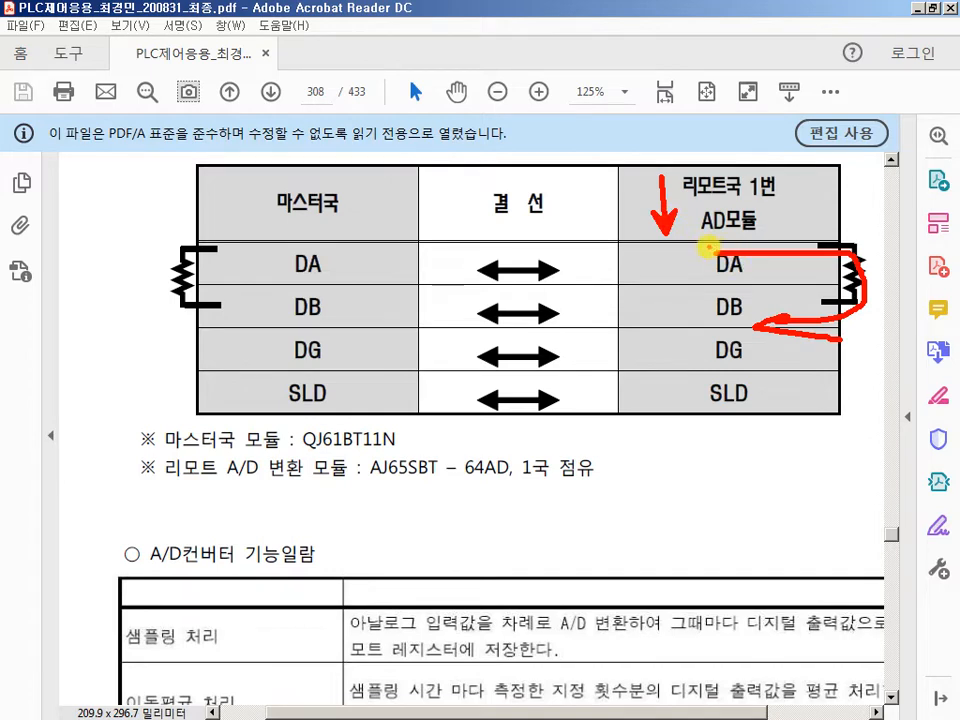
key("Escape")
left_click_drag(813, 228, 889, 322)
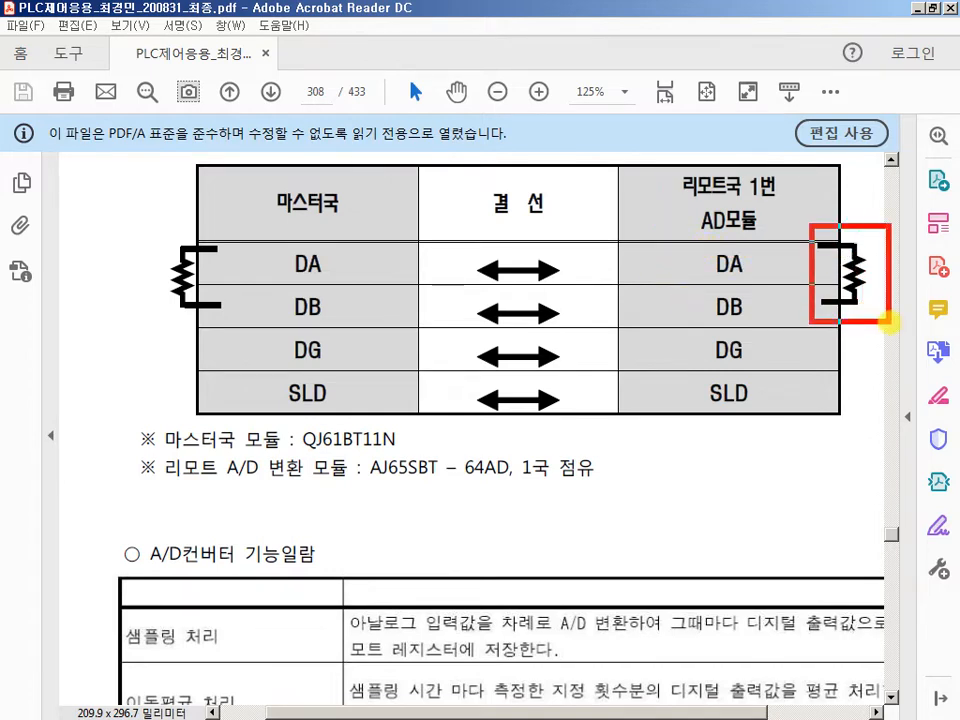
key("Escape")
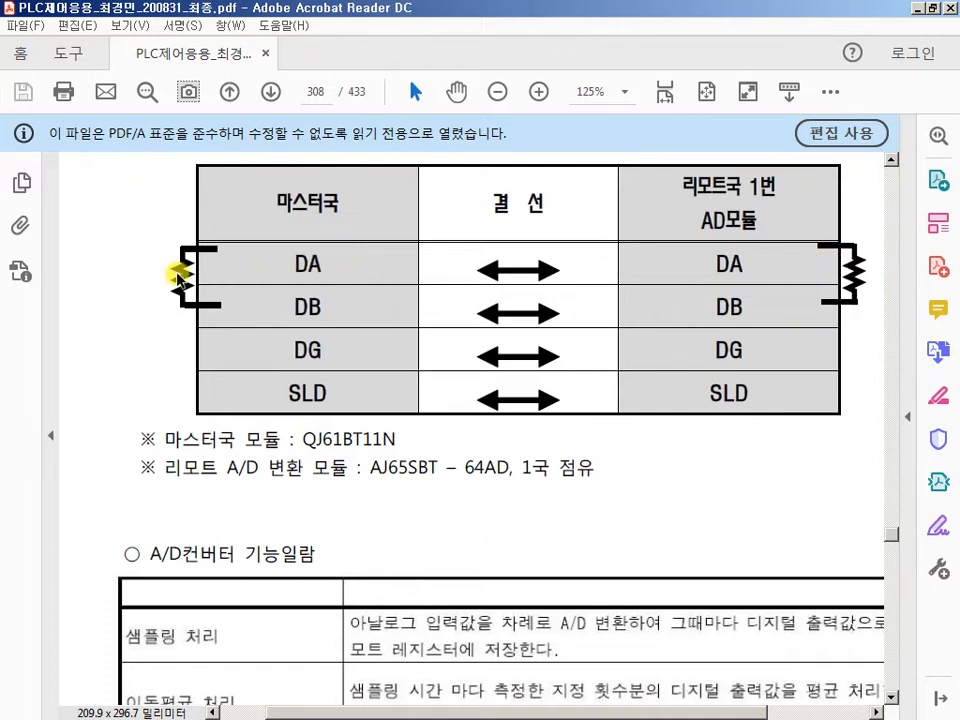
Box the 입력 범위 column of the input range table in the A/D컨버터 기능일람 section.
scroll(664, 292, "down", 6)
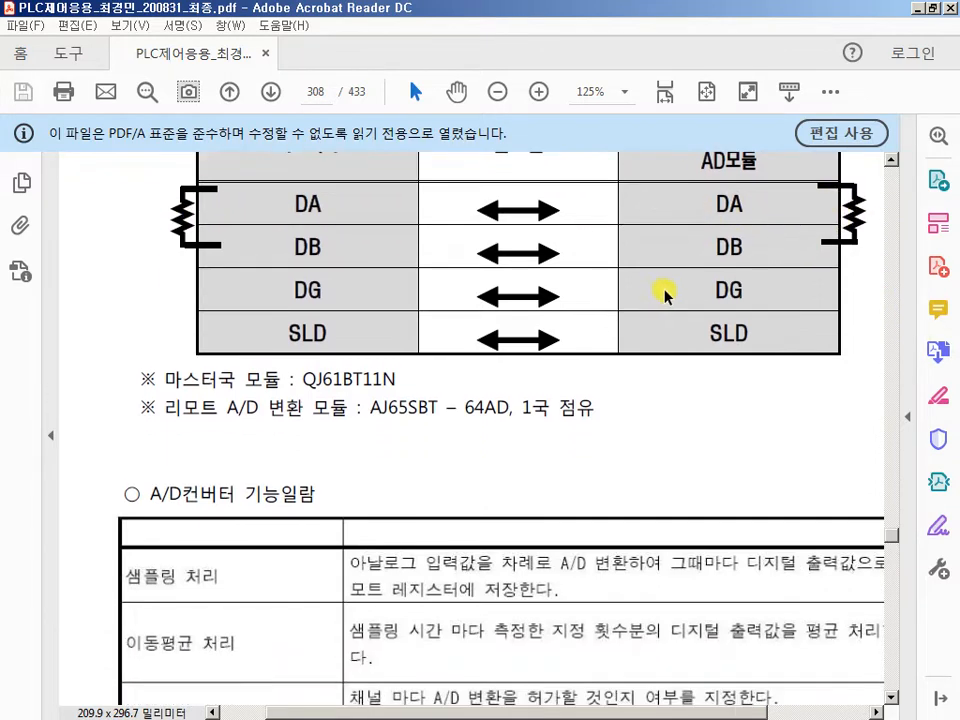
scroll(649, 287, "down", 6)
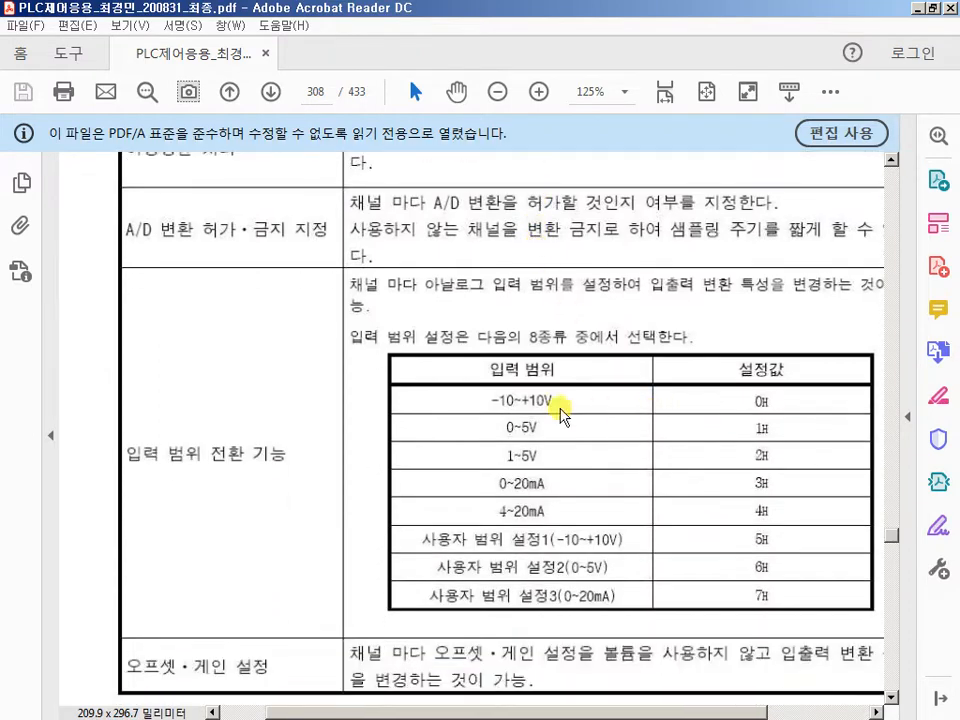
left_click_drag(411, 345, 640, 612)
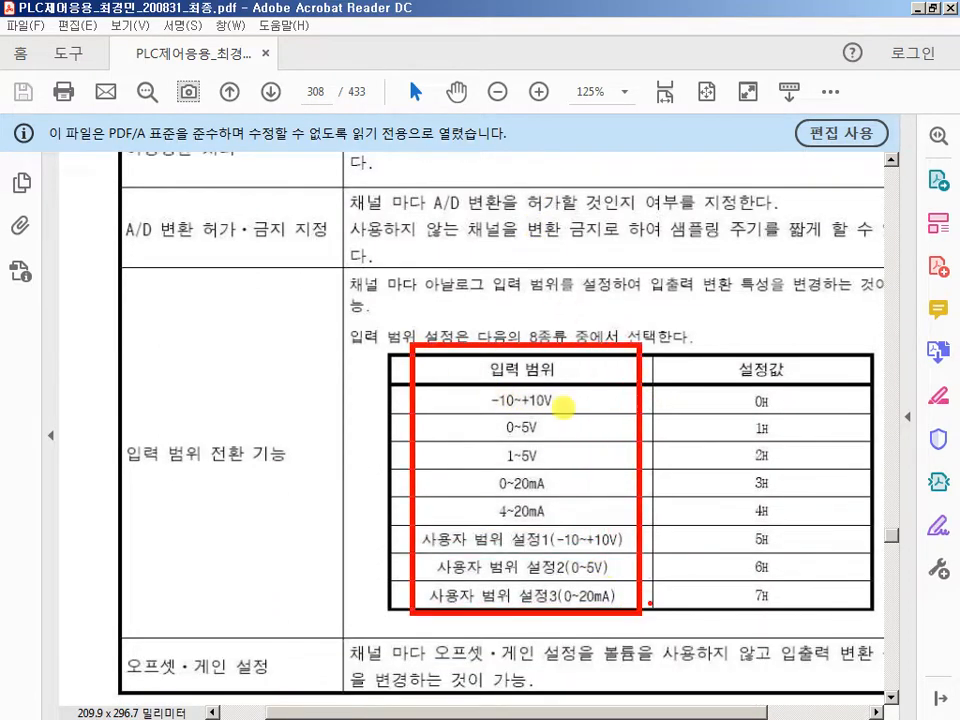
Box the 리모트 입력(RX) and 리모트 출력(RY) columns of the signal table on page 309, then clear the boxes.
scroll(561, 407, "down", 15)
scroll(679, 427, "down", 2)
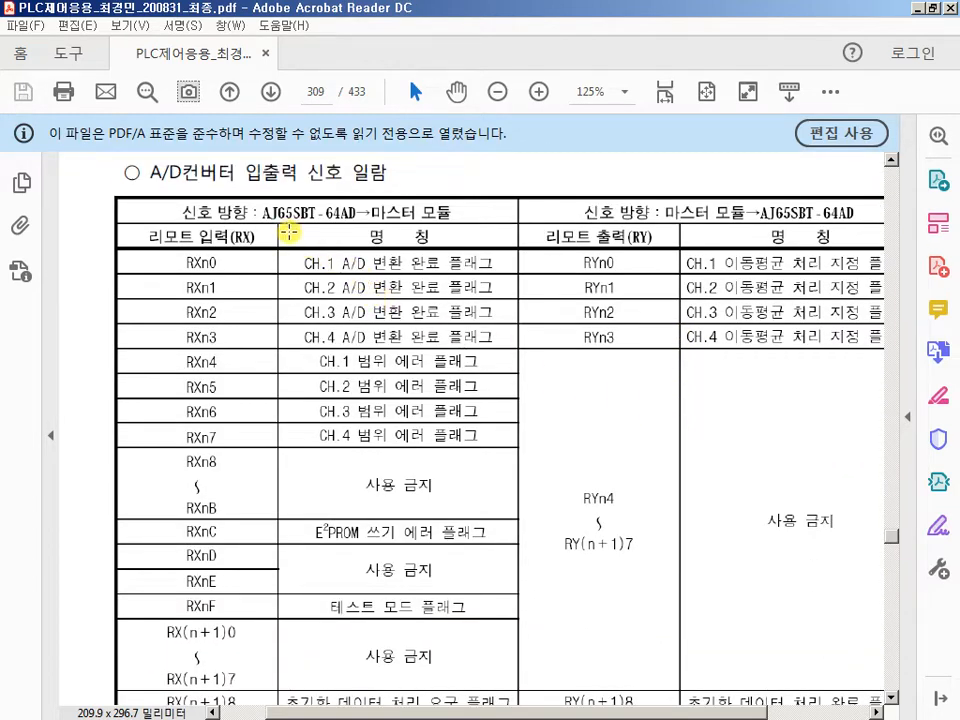
mouse_move(143, 233)
left_mouse_down()
mouse_move(189, 261)
mouse_move(253, 551)
mouse_move(325, 715)
mouse_move(278, 715)
left_mouse_up()
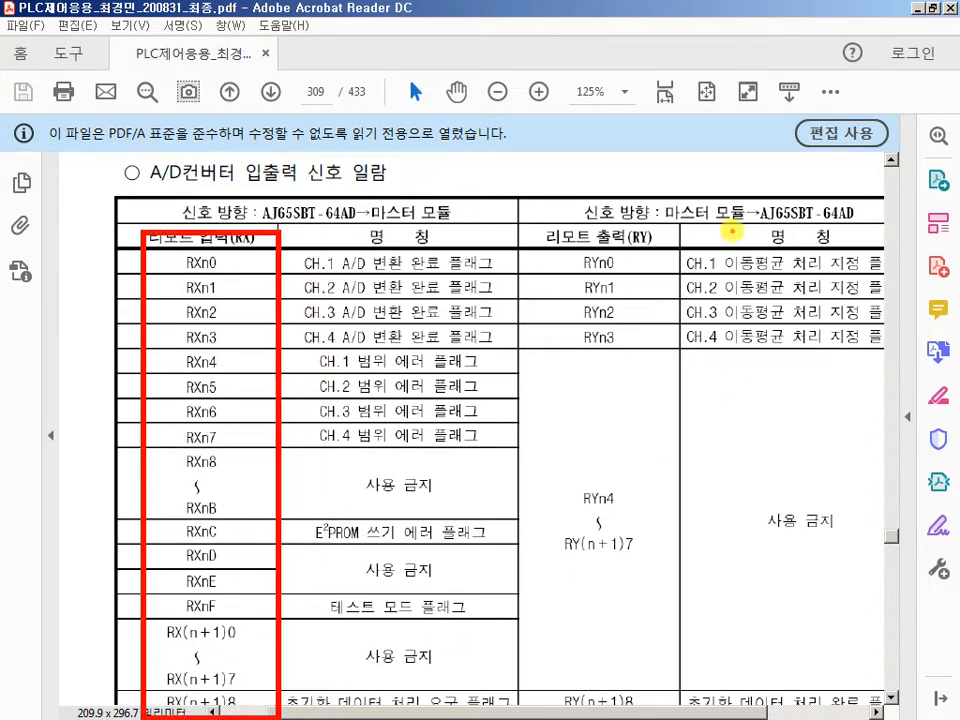
mouse_move(520, 232)
left_mouse_down()
mouse_move(524, 276)
mouse_move(680, 715)
left_mouse_up()
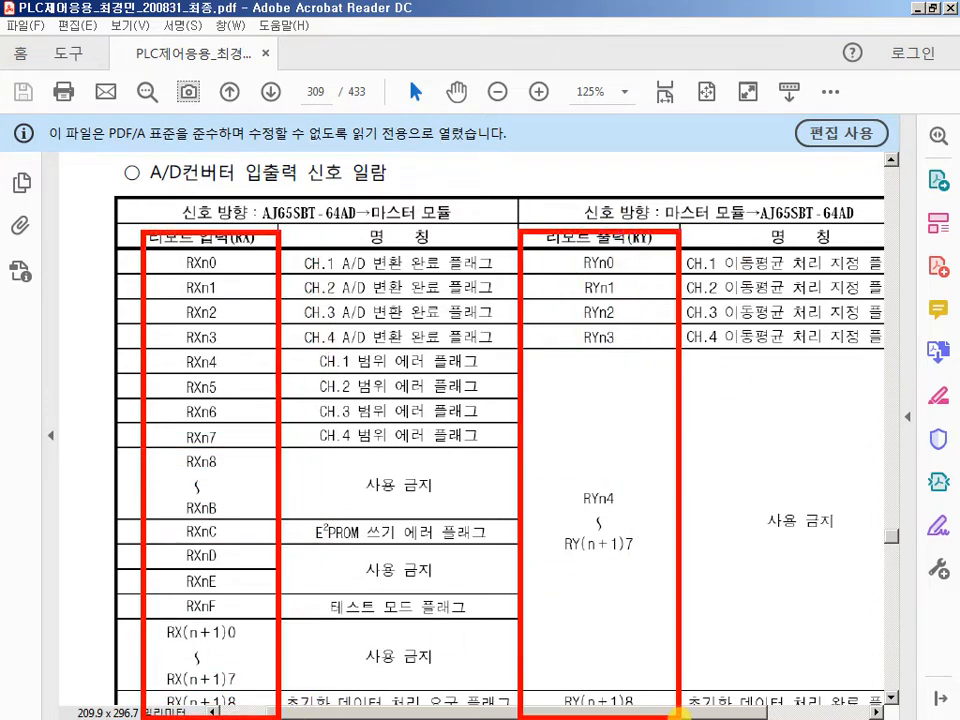
key("Escape")
Box the RX devices with an outgoing arrow, replace it with a box around RYn0 to RYn3 and an incoming arrow, then clear.
mouse_move(124, 243)
left_mouse_down()
mouse_move(189, 343)
mouse_move(251, 493)
mouse_move(285, 655)
left_mouse_up()
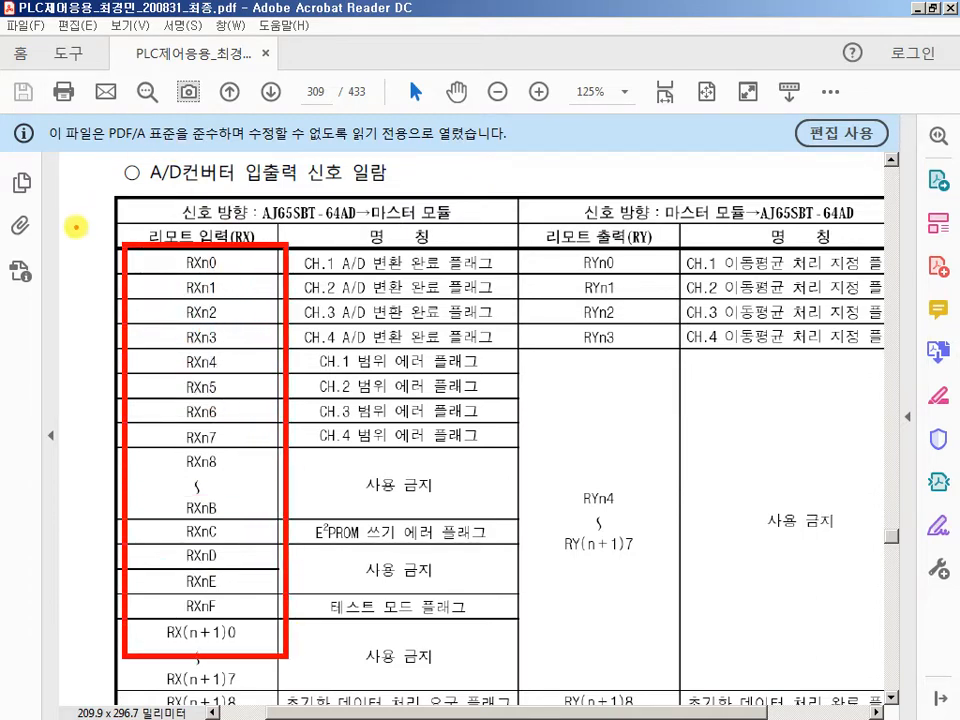
left_click_drag(60, 232, 186, 233)
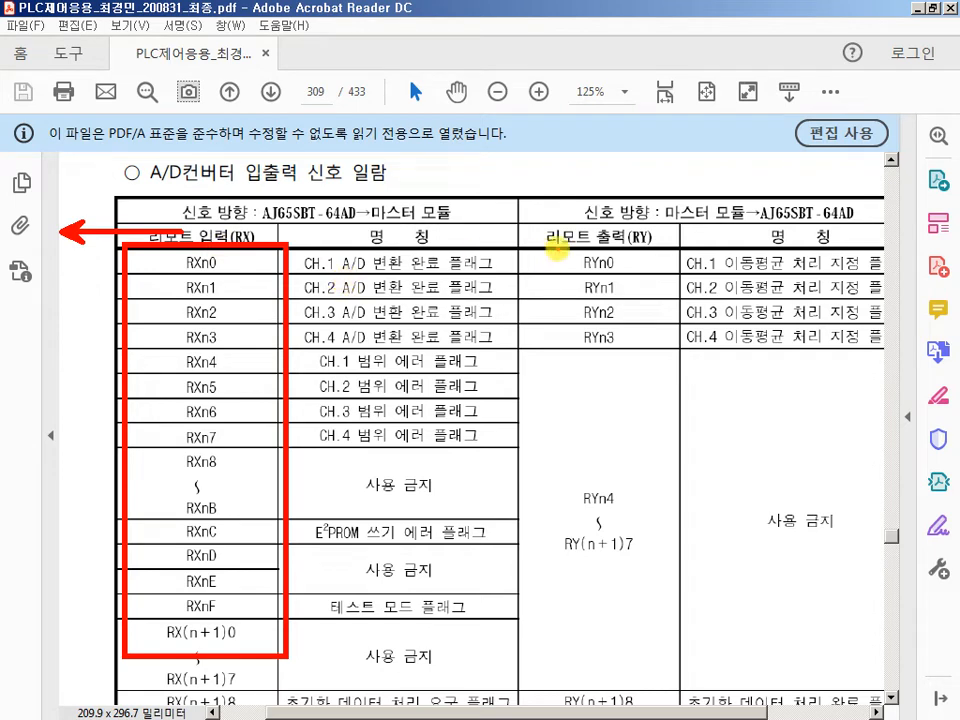
key("e")
left_click_drag(561, 235, 660, 350)
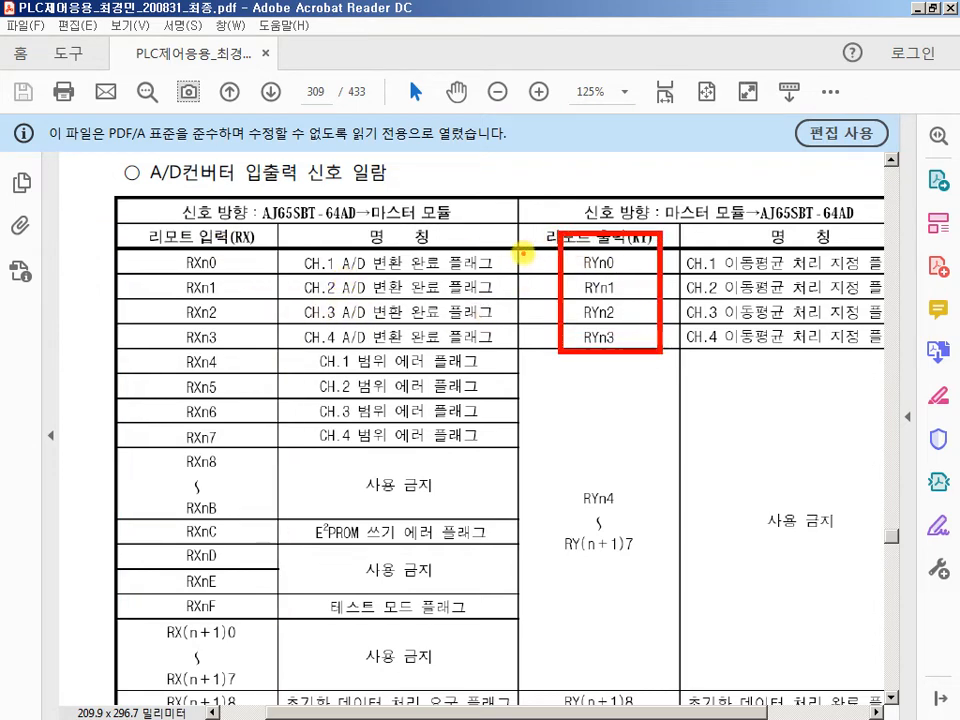
left_click_drag(555, 271, 408, 272)
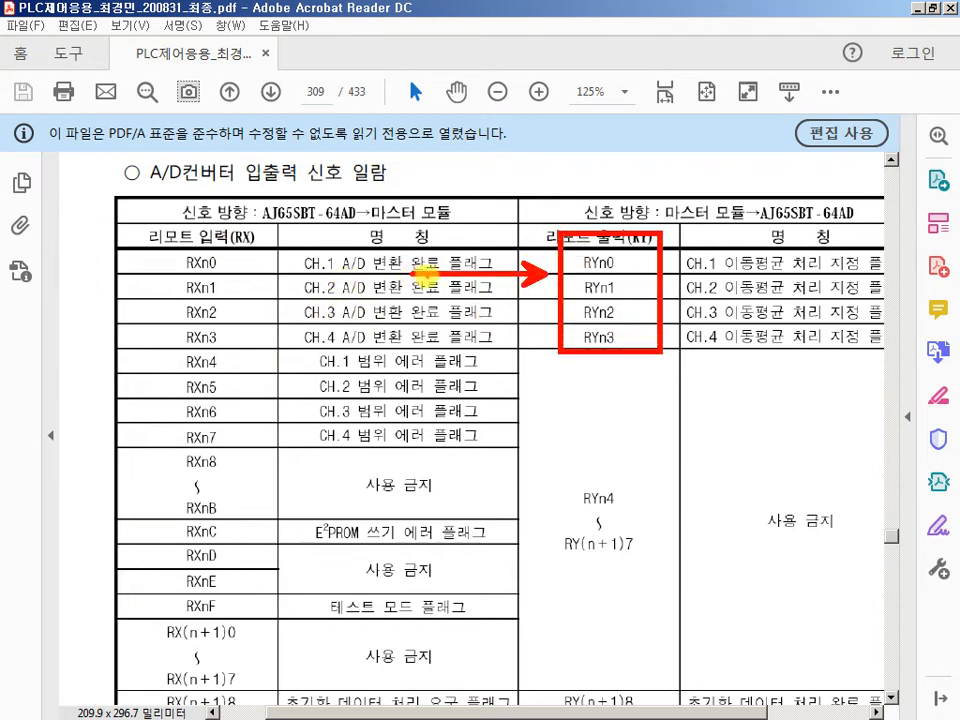
key("Escape")
Switch to GX Works2, leave the initial setting dialogs, box the X1000 contact in the Write MAIN program, then return to the manual.
scroll(453, 291, "down", 1)
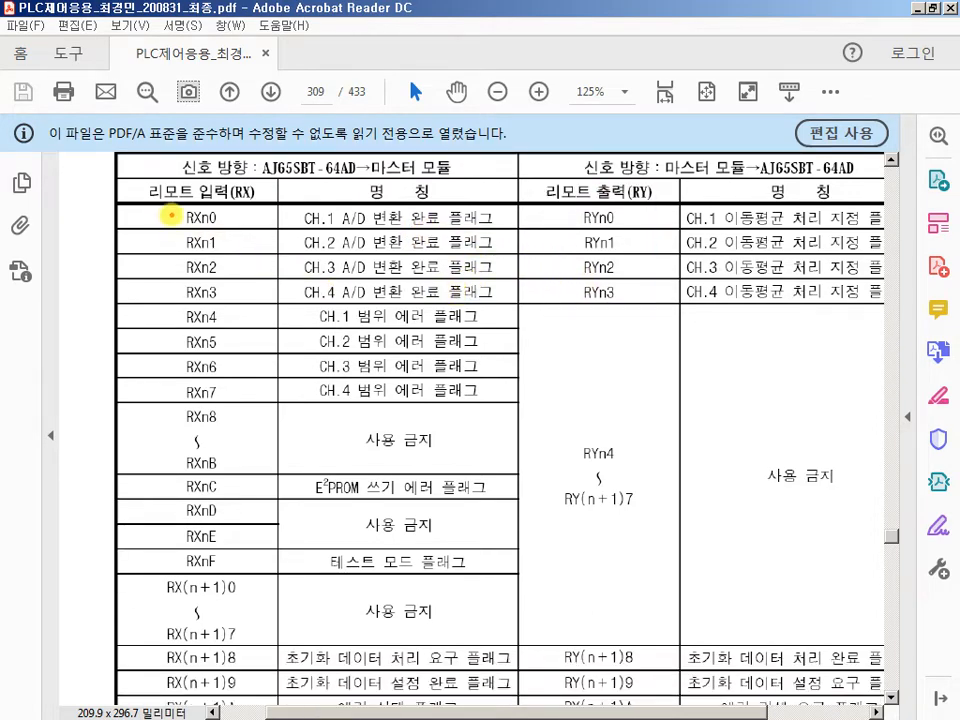
key("alt+Tab")
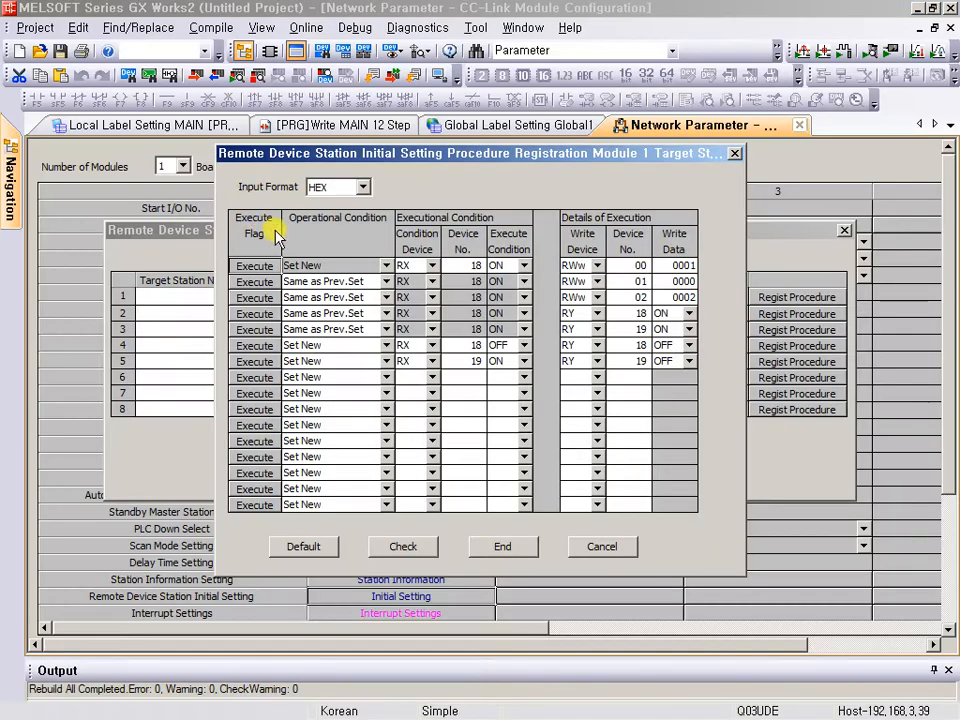
key("Escape")
key("Escape")
left_click(352, 128)
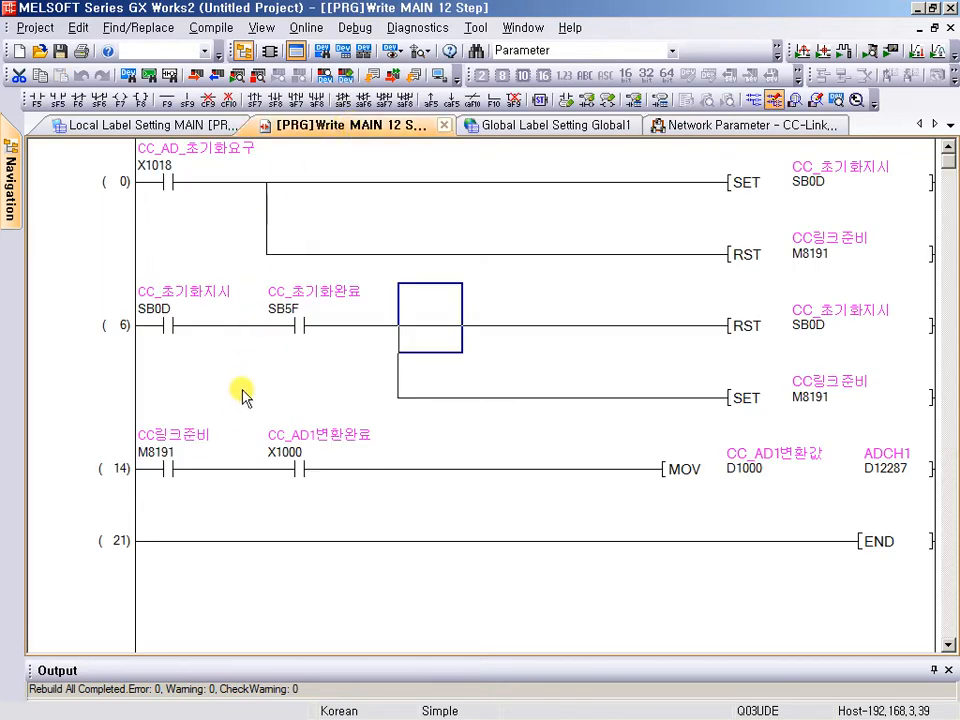
left_click_drag(234, 412, 422, 514)
key("Escape")
key("alt+Tab")
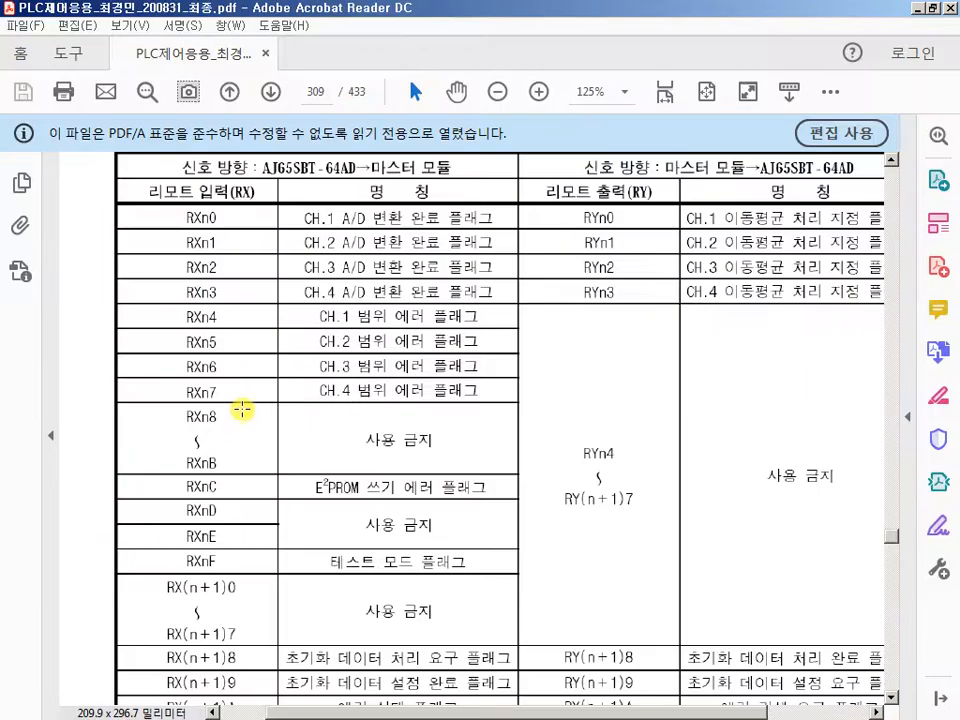
Box the RXn0 CH.1 A/D 변환 완료 플래그 row and point an arrow at it, then clear the marks.
mouse_move(153, 195)
left_mouse_down()
mouse_move(231, 229)
mouse_move(512, 237)
left_mouse_up()
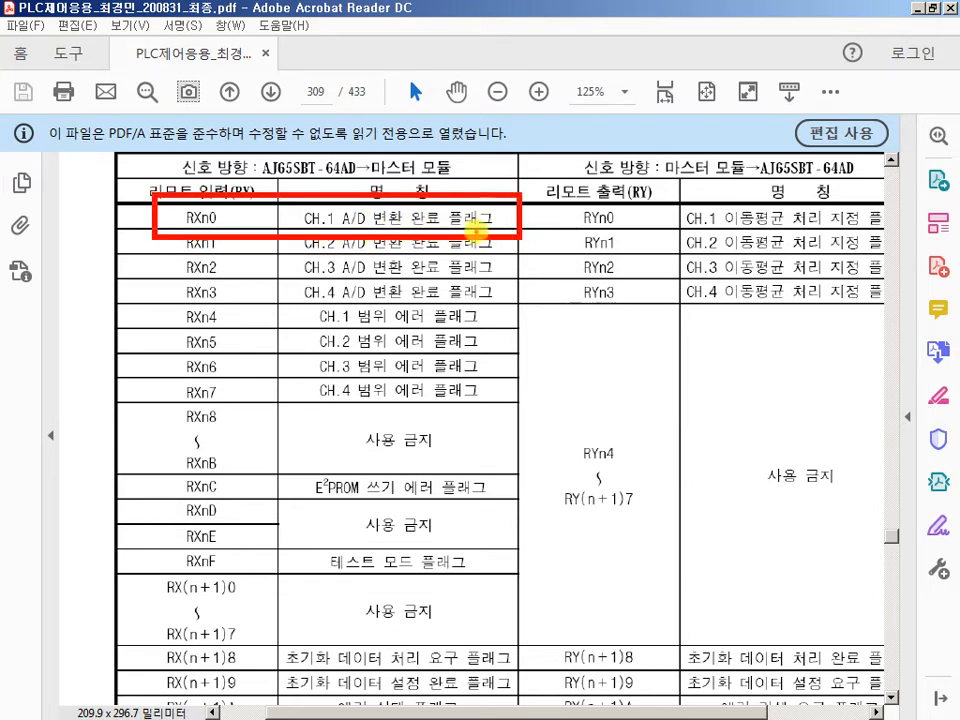
left_click_drag(501, 239, 556, 293)
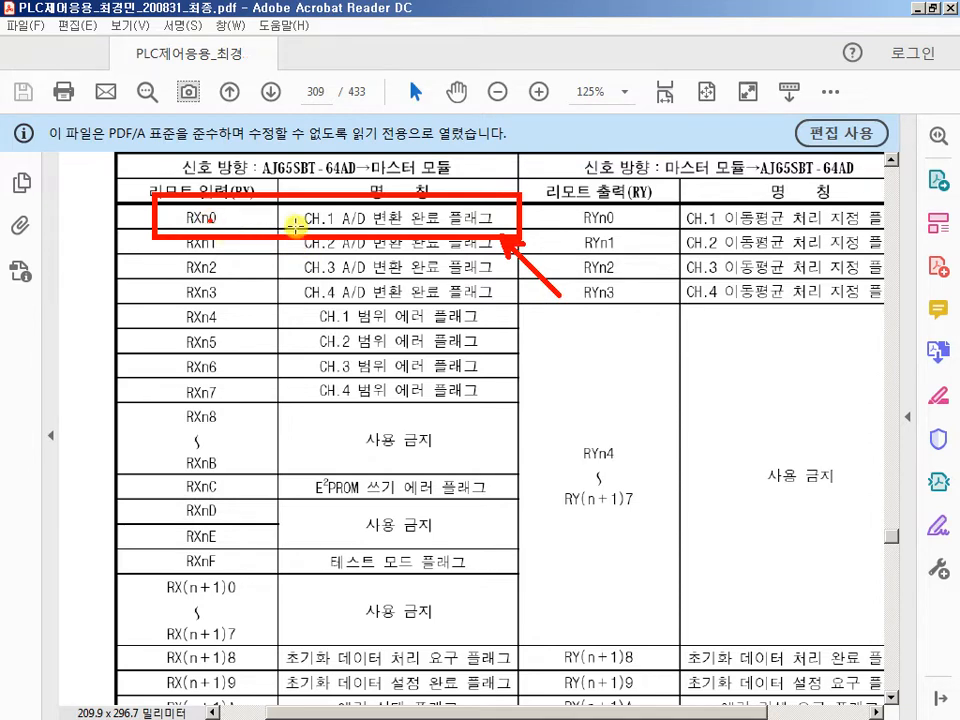
key("Escape")
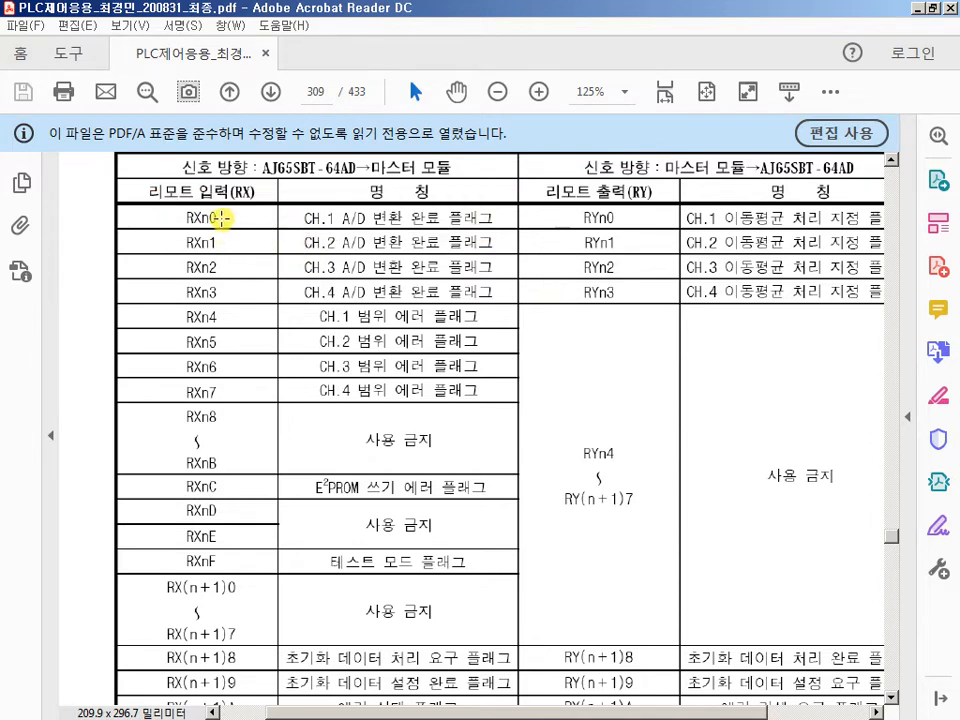
Enlarge the signal table, point an arrow at the n in RXn0, then box the RXn0 row and clear the marks.
scroll(216, 218, "up", 3)
left_click_drag(186, 236, 140, 299)
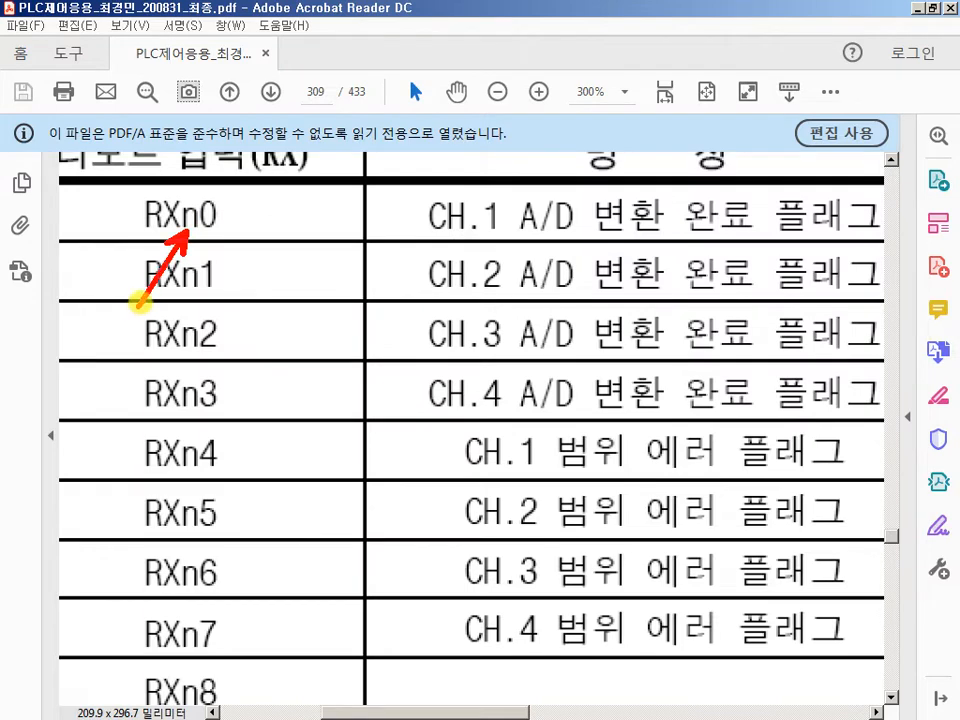
key("Escape")
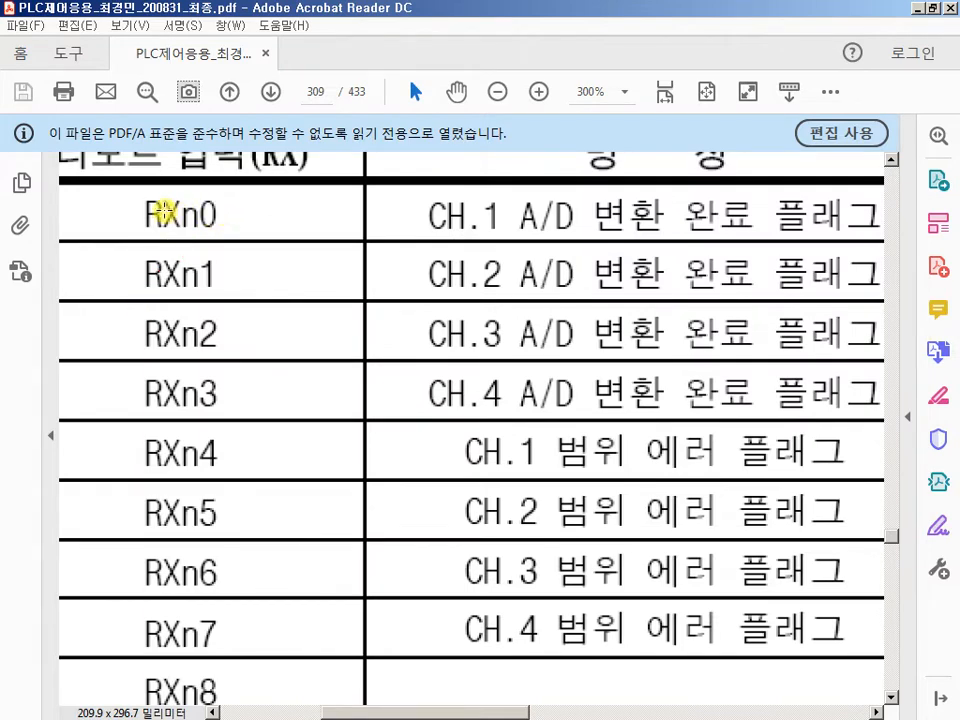
mouse_move(124, 194)
left_mouse_down()
mouse_move(266, 238)
mouse_move(840, 244)
left_mouse_up()
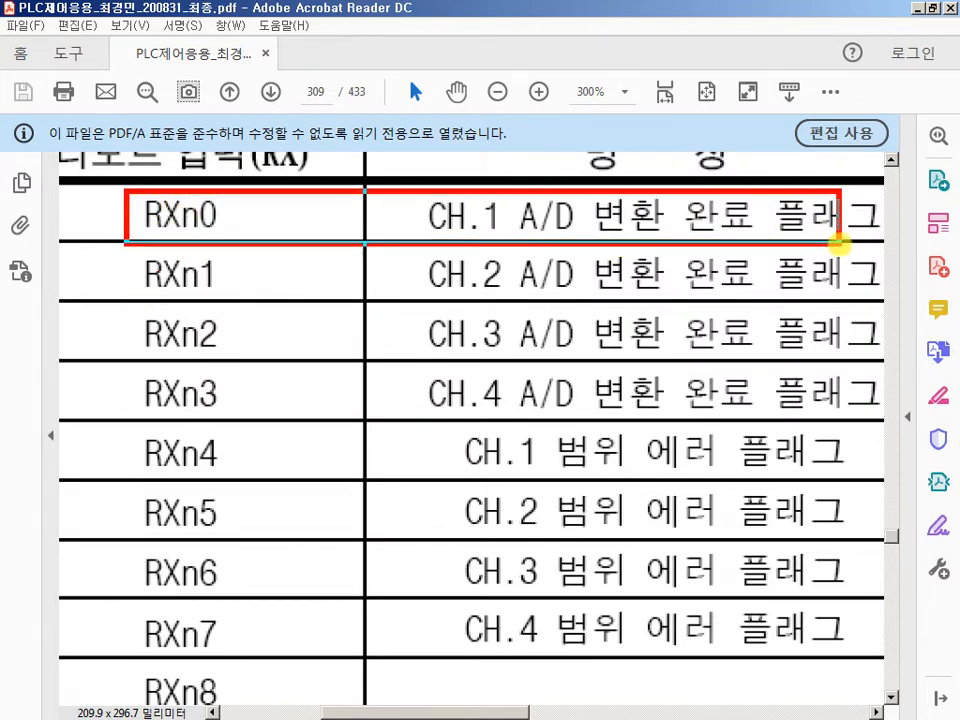
key("Escape")
scroll(171, 206, "down", 2)
Mark the CC_AD1변환완료 contact X1000 again in the GX Works2 ladder, then go back to the manual's RX/RY signal table.
key("alt+Tab")
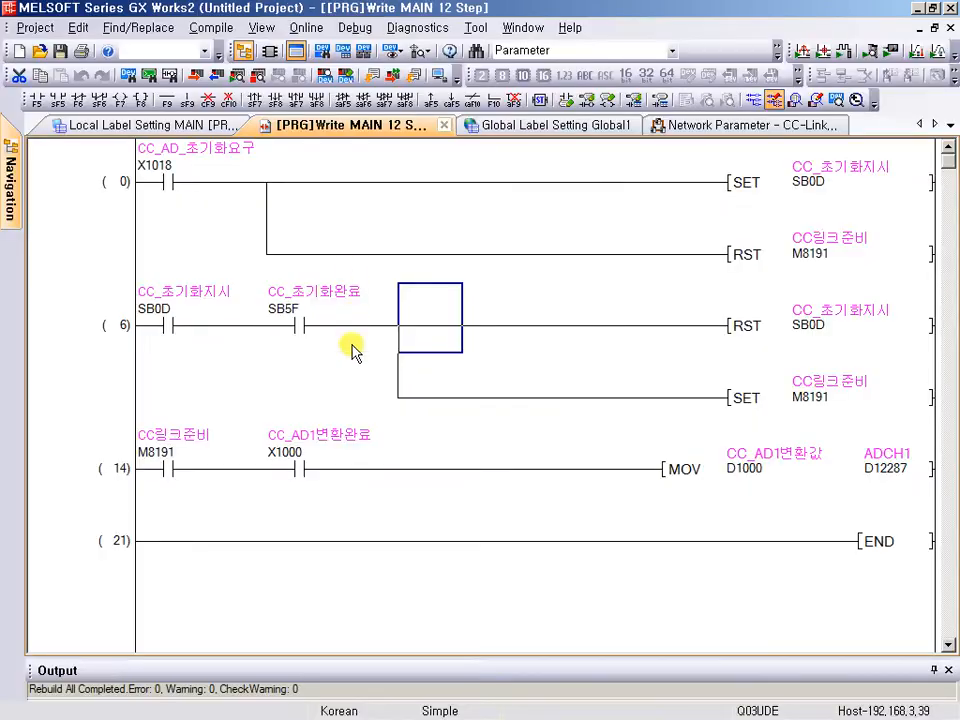
mouse_move(261, 397)
left_mouse_down()
mouse_move(267, 413)
mouse_move(403, 523)
left_mouse_up()
key("Escape")
key("alt+Tab")
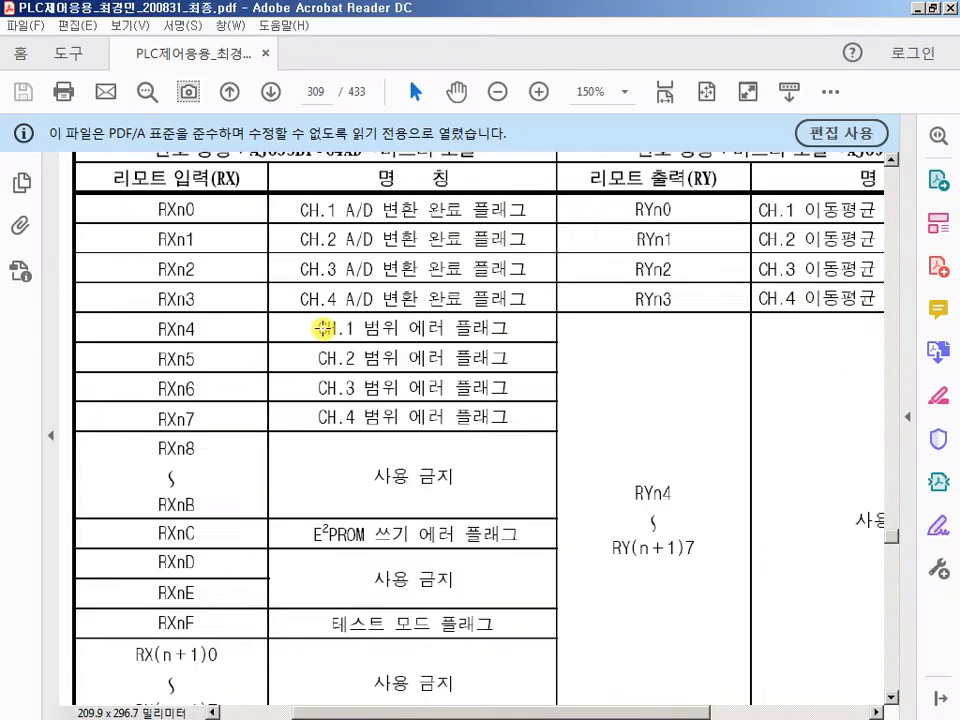
scroll(323, 330, "down", 1)
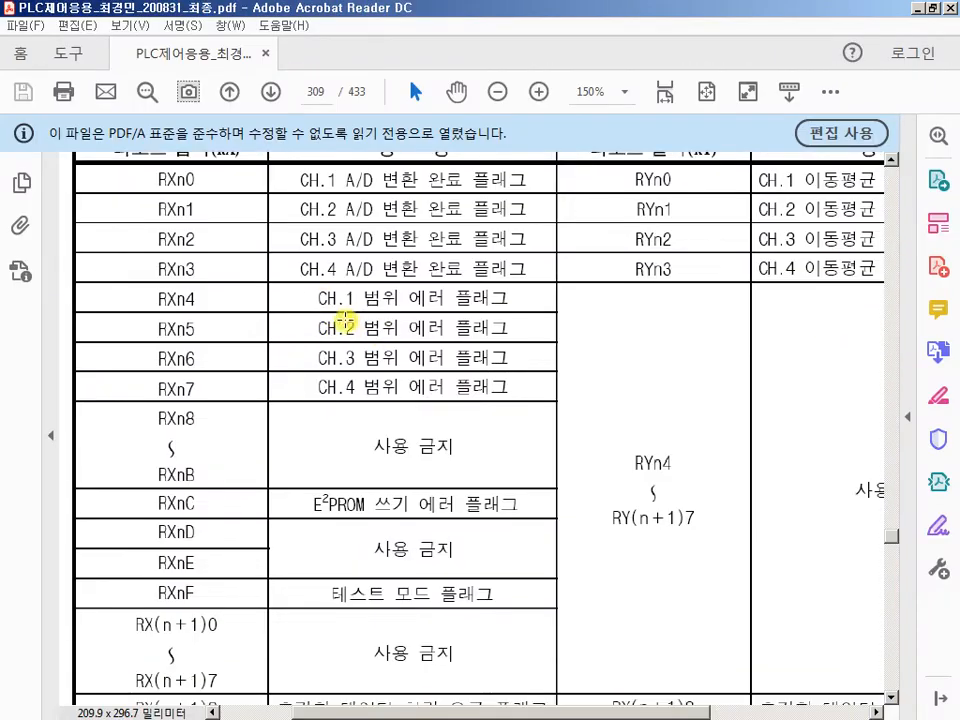
Box the CH.1 to CH.4 범위 에러 플래그 entries, mark RXn4 with an arrow, then clear the marks.
mouse_move(293, 286)
left_mouse_down()
mouse_move(493, 418)
mouse_move(553, 408)
left_mouse_up()
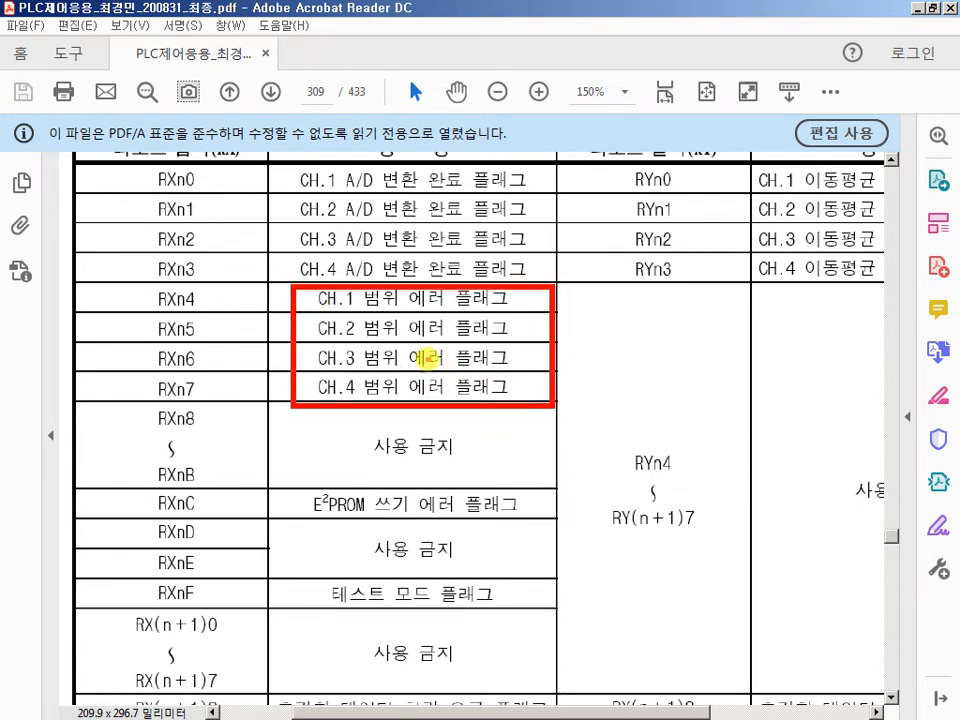
key("e")
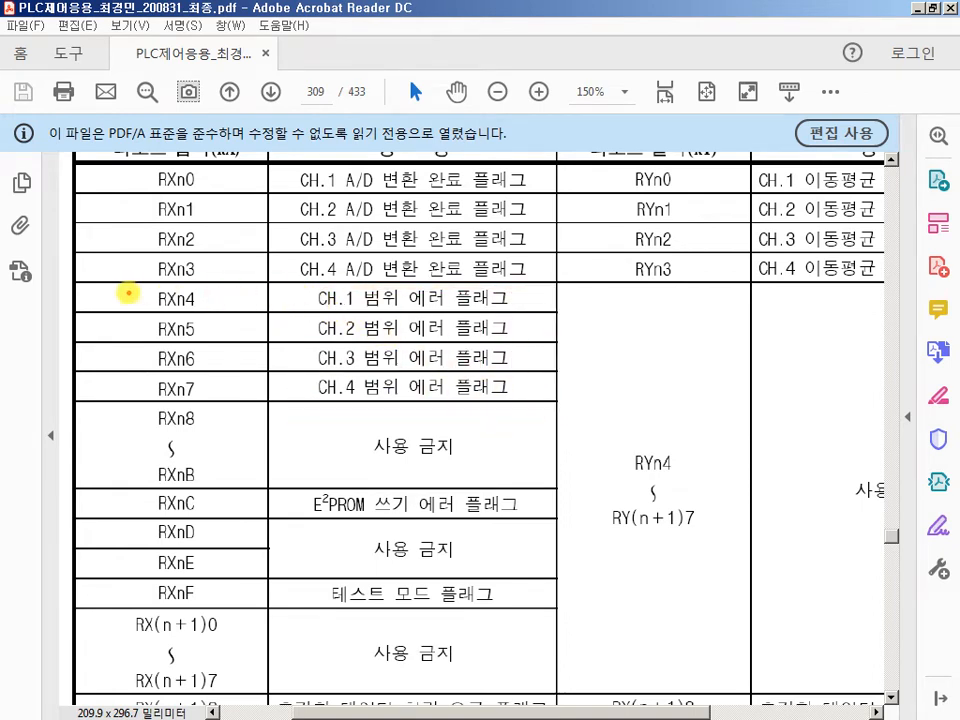
left_click_drag(130, 291, 58, 242)
key("Escape")
Mark the RX(n+1)8 and RX(n+1)9 signal numbers at the end of the remote input table, then clear the marks.
scroll(660, 430, "down", 2)
scroll(530, 388, "down", 3)
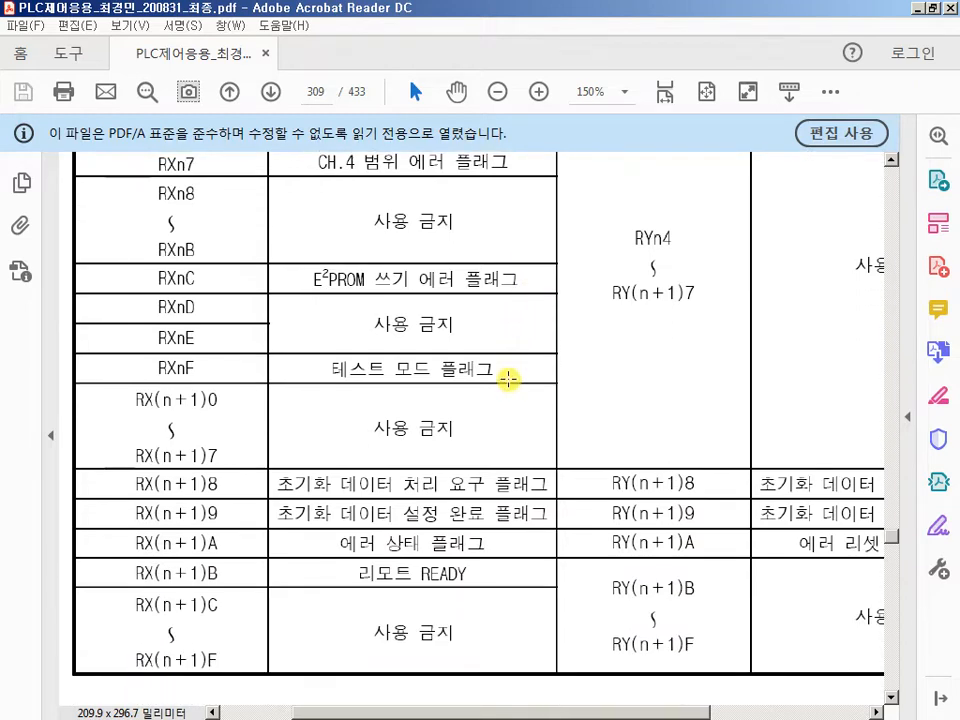
scroll(285, 550, "down", 1)
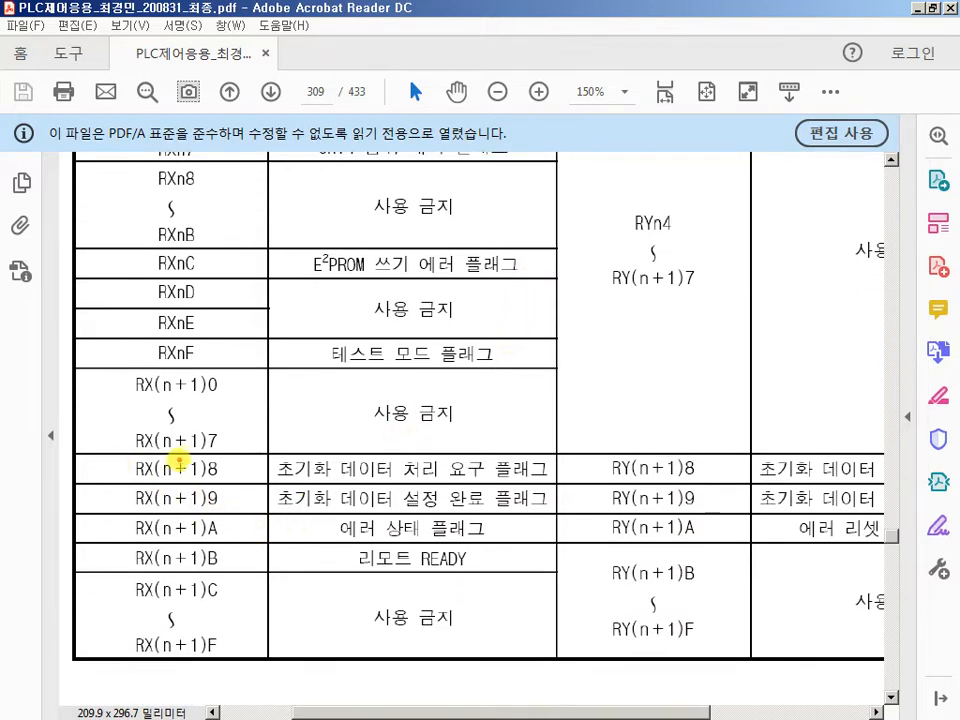
left_click_drag(187, 451, 239, 520)
key("ctrl+z")
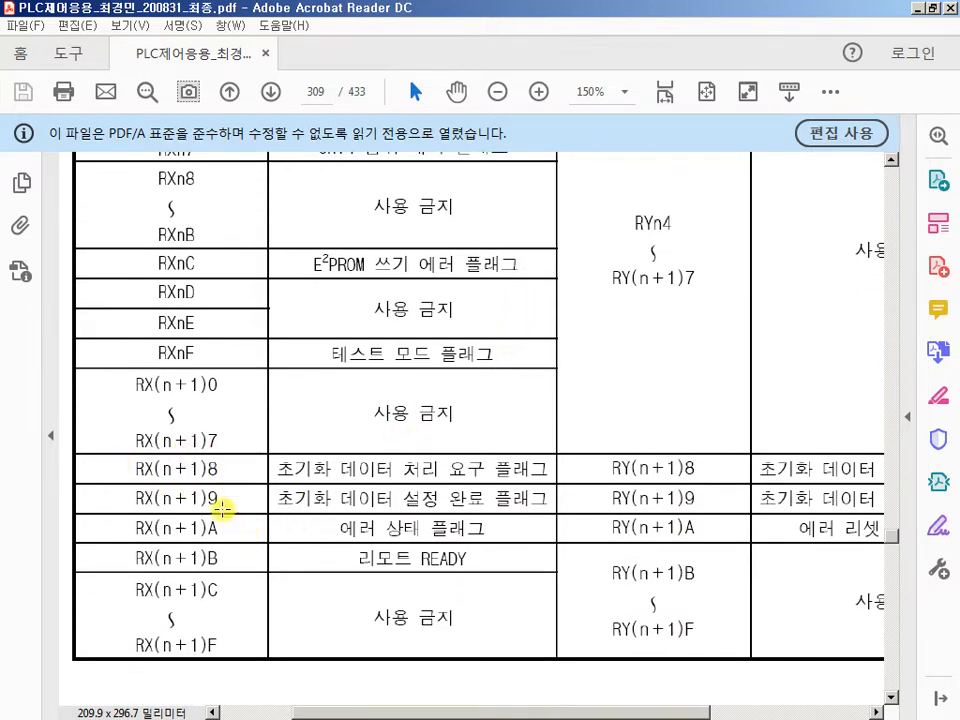
left_click_drag(180, 445, 242, 511)
key("Escape")
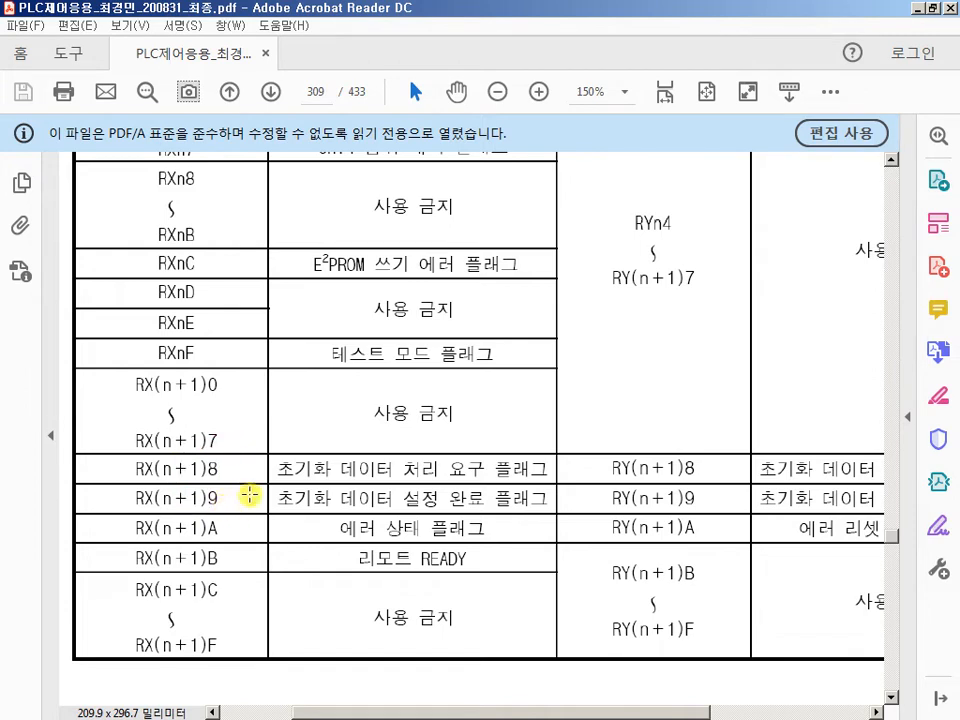
Switch to GX Works2, box the CC_AD_초기화요구 contact X1018, point an arrow at it and clear the marks.
key("alt+Tab")
left_click_drag(117, 137, 285, 208)
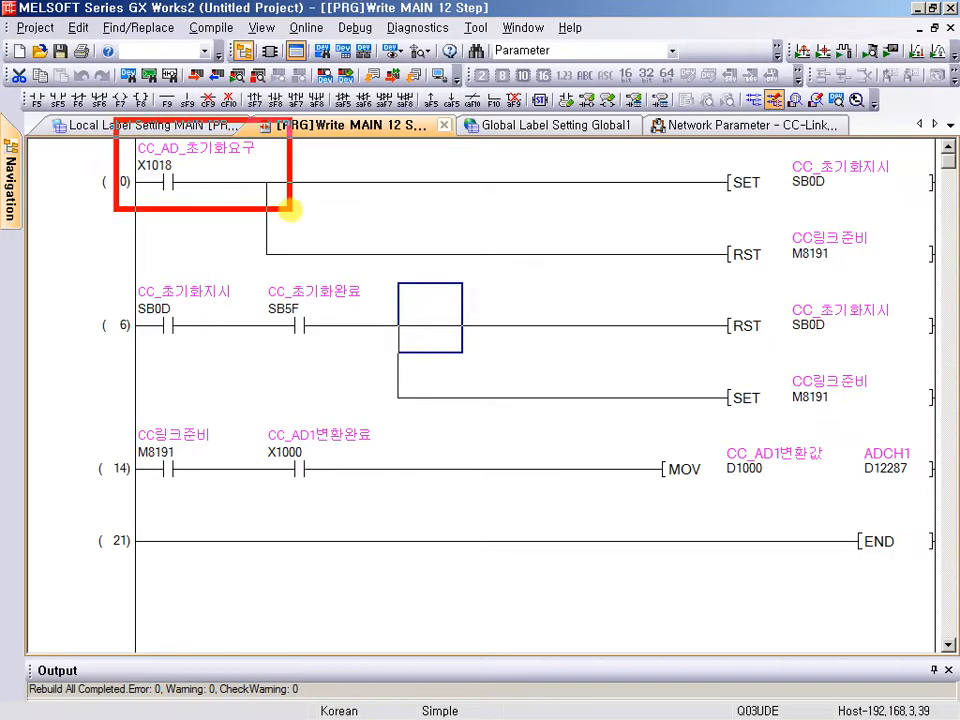
left_click_drag(168, 193, 270, 355)
key("ctrl+z")
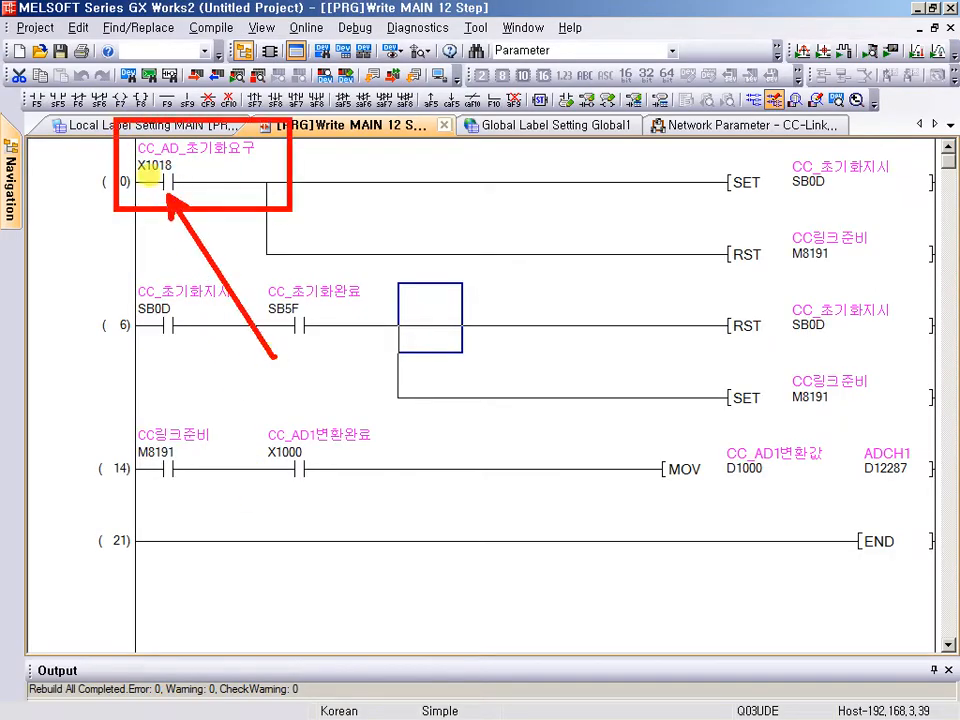
Return to the manual and box the RX(n+1)8 and RX(n+1)9 initialization flag rows, then remove the box.
key("alt+Tab")
mouse_move(106, 453)
left_mouse_down()
mouse_move(414, 497)
mouse_move(559, 484)
mouse_move(565, 513)
left_mouse_up()
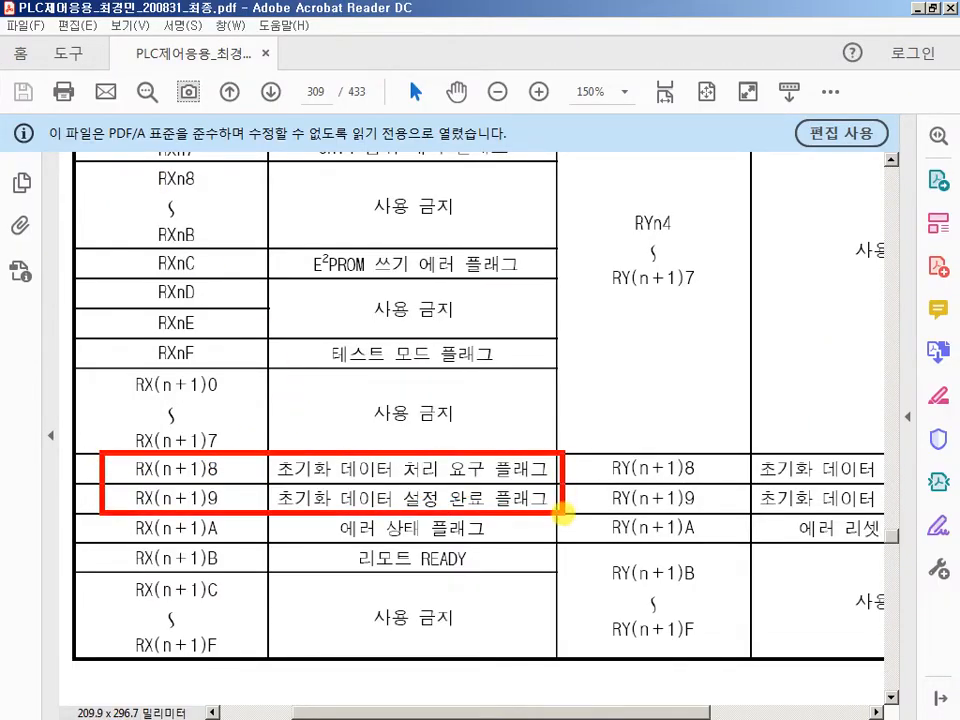
key("ctrl+z")
Switch to GX Works2 and open the CC-Link network parameter's remote device initial setting procedure registration for target station 1.
key("alt+Tab")
mouse_move(32, 174)
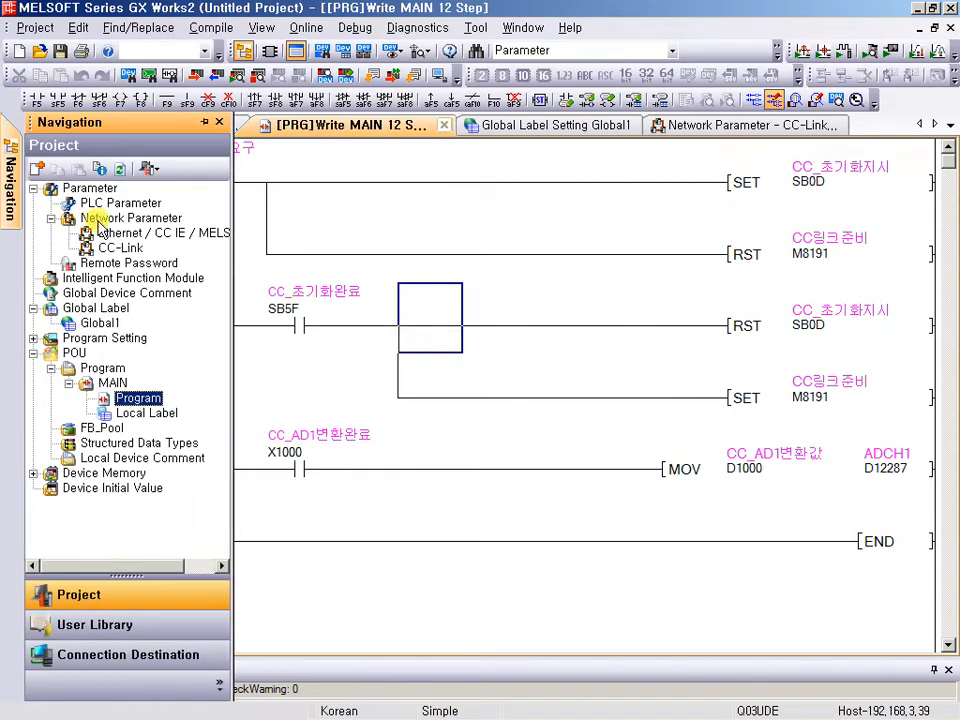
double_click(120, 248)
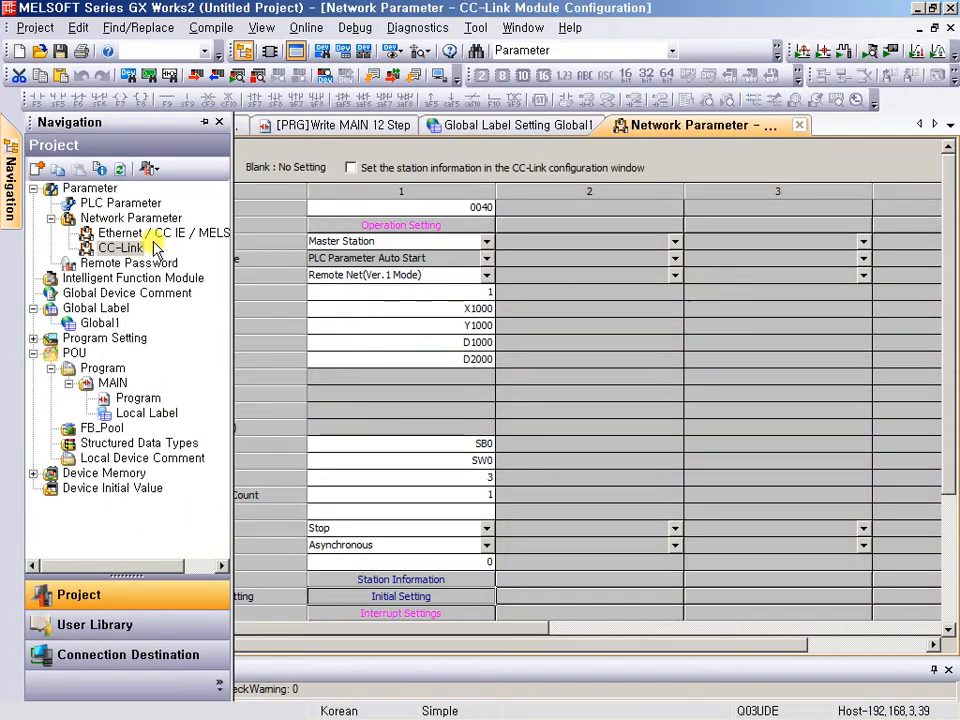
left_click(429, 596)
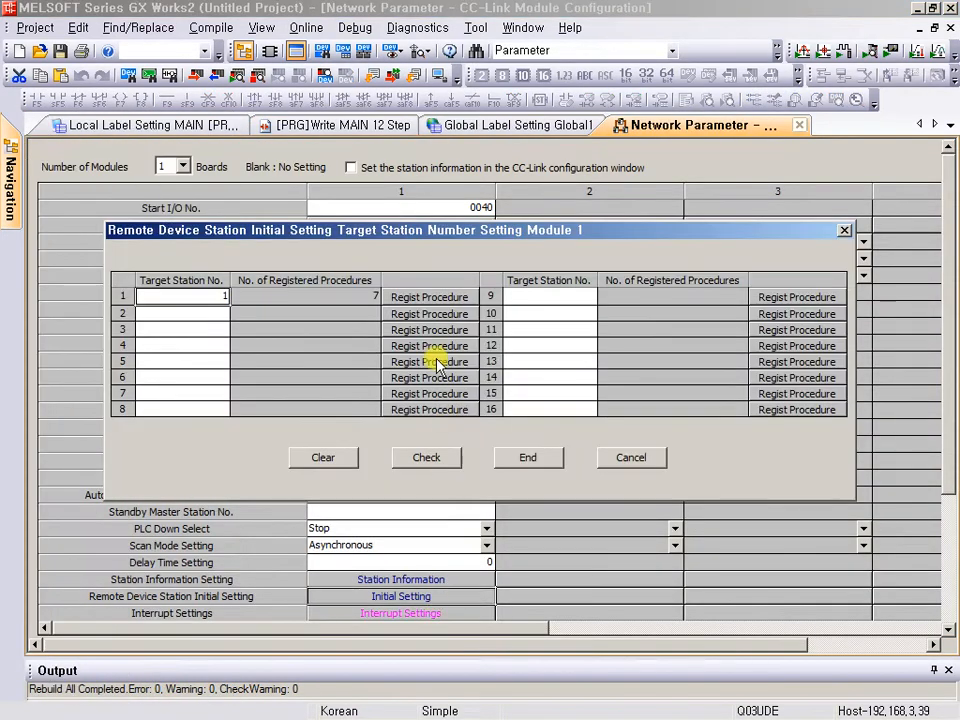
left_click(425, 297)
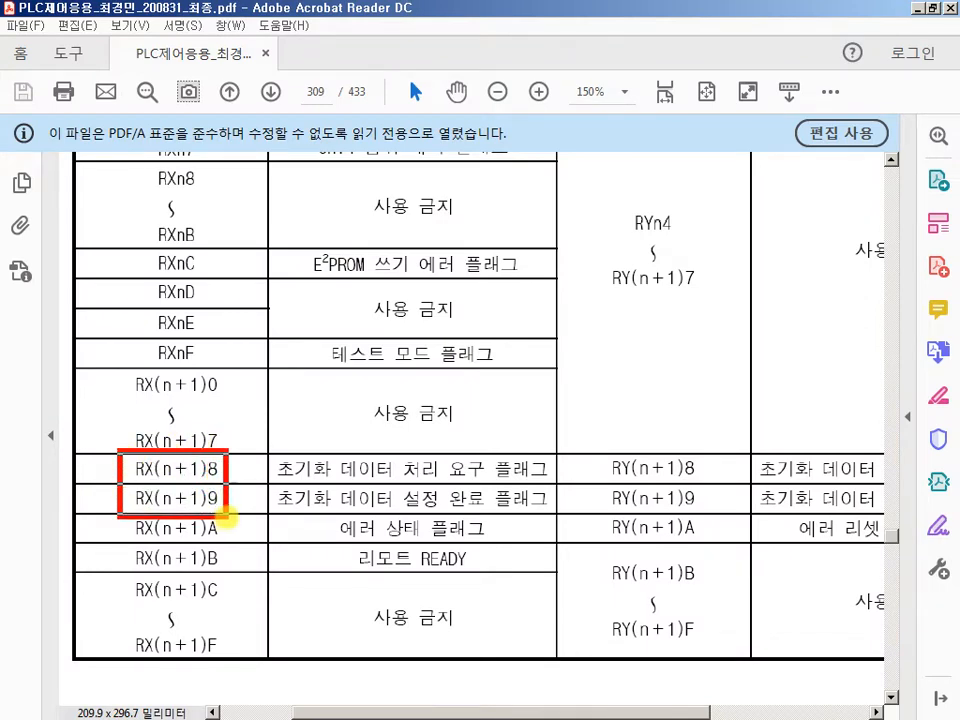
Go back to the manual, box the two 초기화 데이터 flag rows again, then show the whole RX/RY table.
left_click_drag(281, 517, 561, 511)
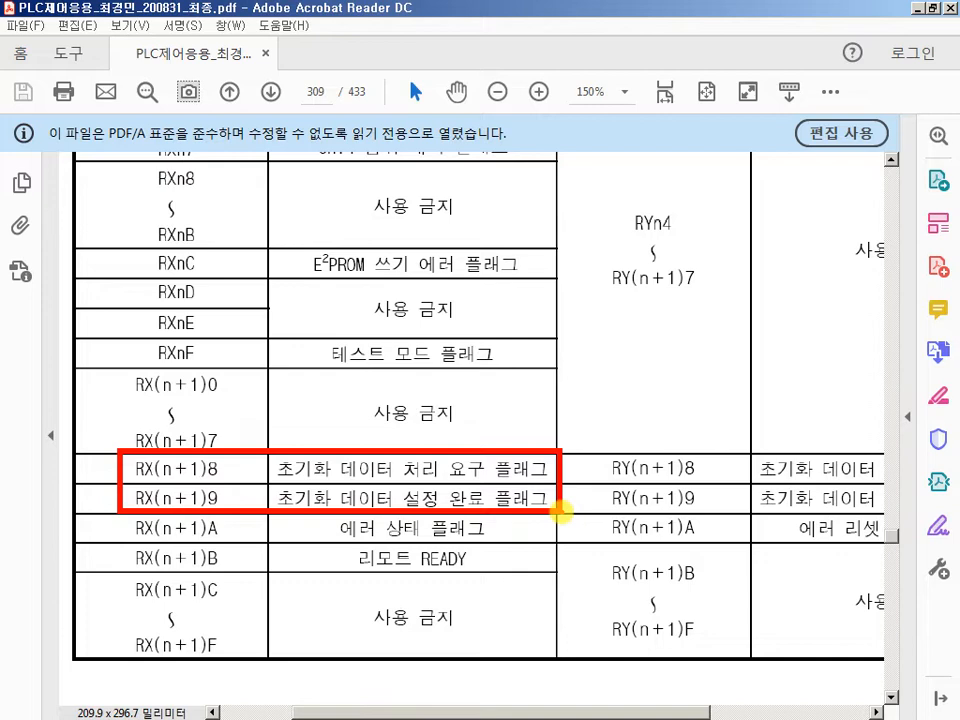
key("e")
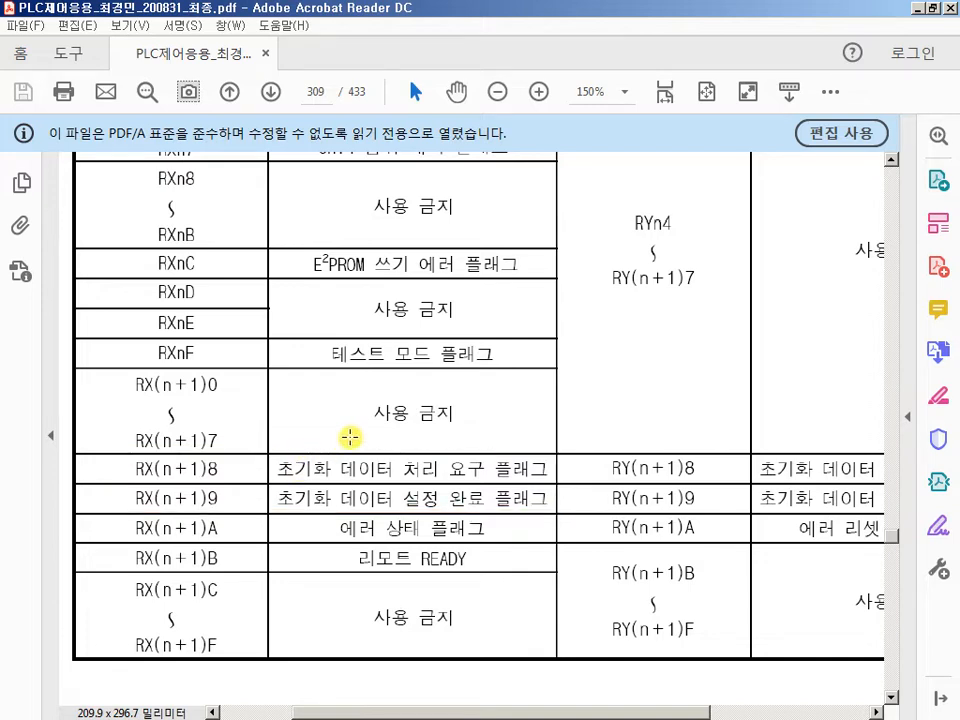
mouse_move(124, 456)
left_mouse_down()
mouse_move(246, 497)
mouse_move(553, 516)
left_mouse_up()
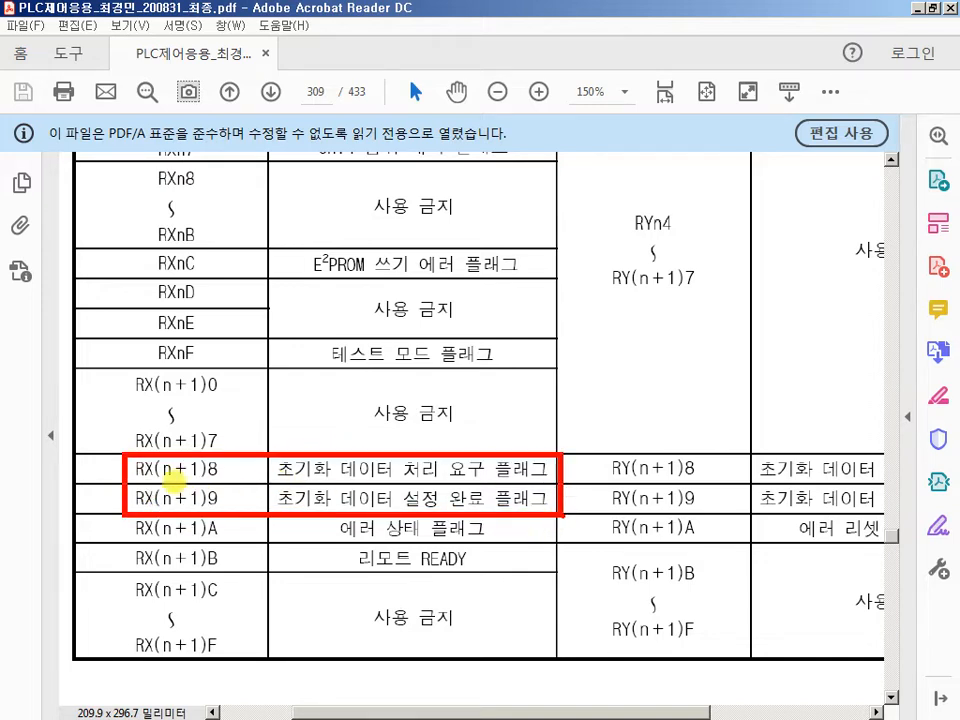
scroll(204, 561, "down", 3)
scroll(540, 369, "up", 2)
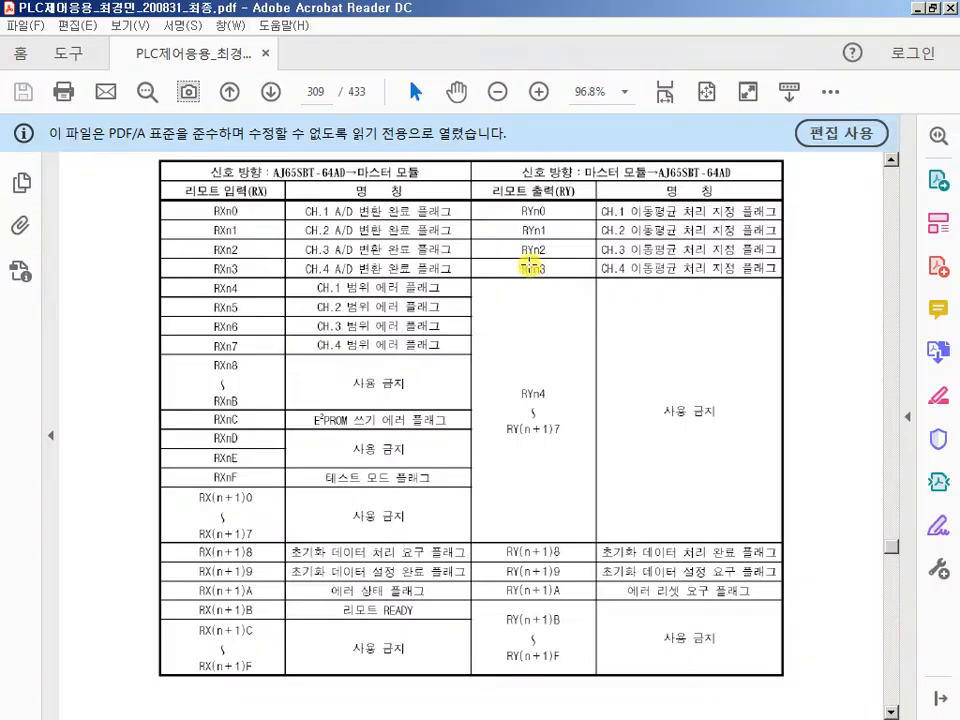
Go to page 311, box the RWwn address of the A/D변환허가/금지 설정 heading, magnify it and mark it with an arrow.
scroll(556, 320, "down", 10)
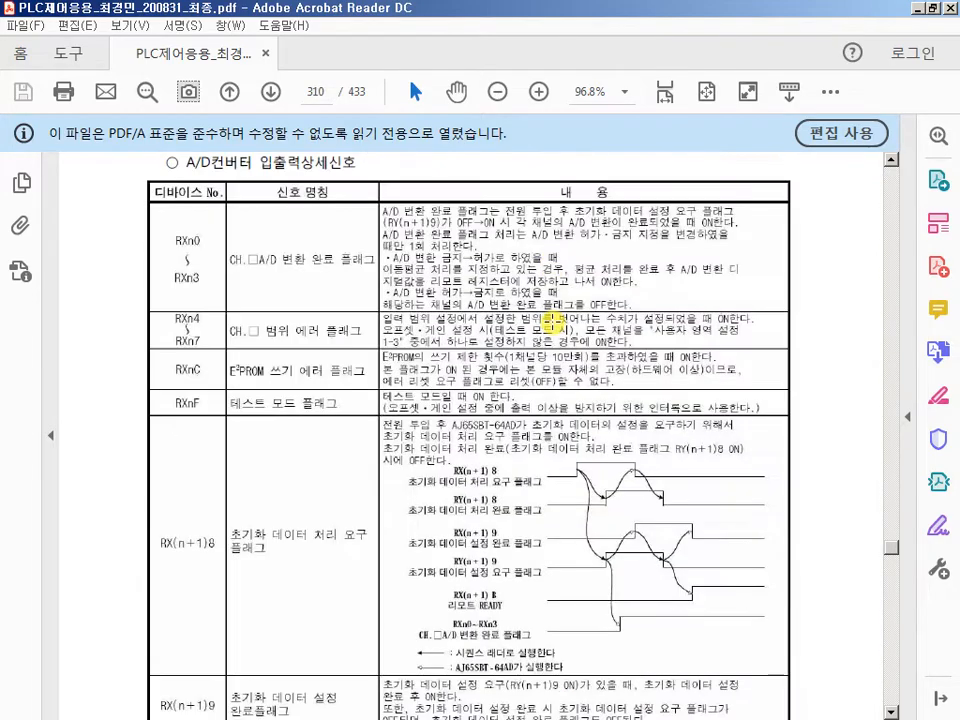
scroll(553, 320, "down", 15)
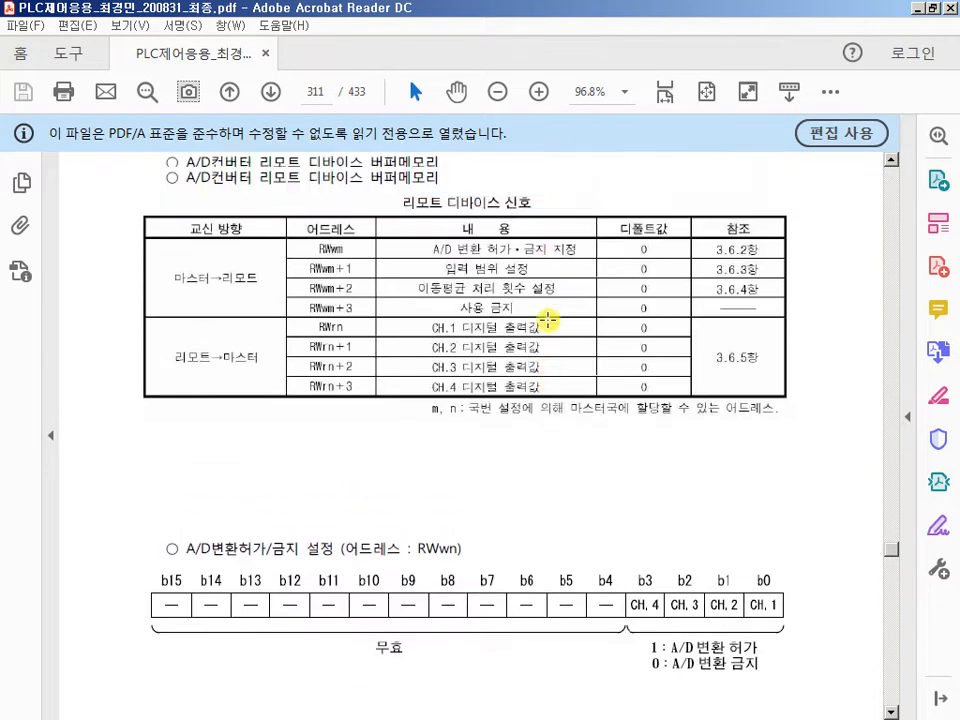
scroll(550, 366, "down", 1)
key("ctrl+2")
left_click_drag(391, 412, 493, 476)
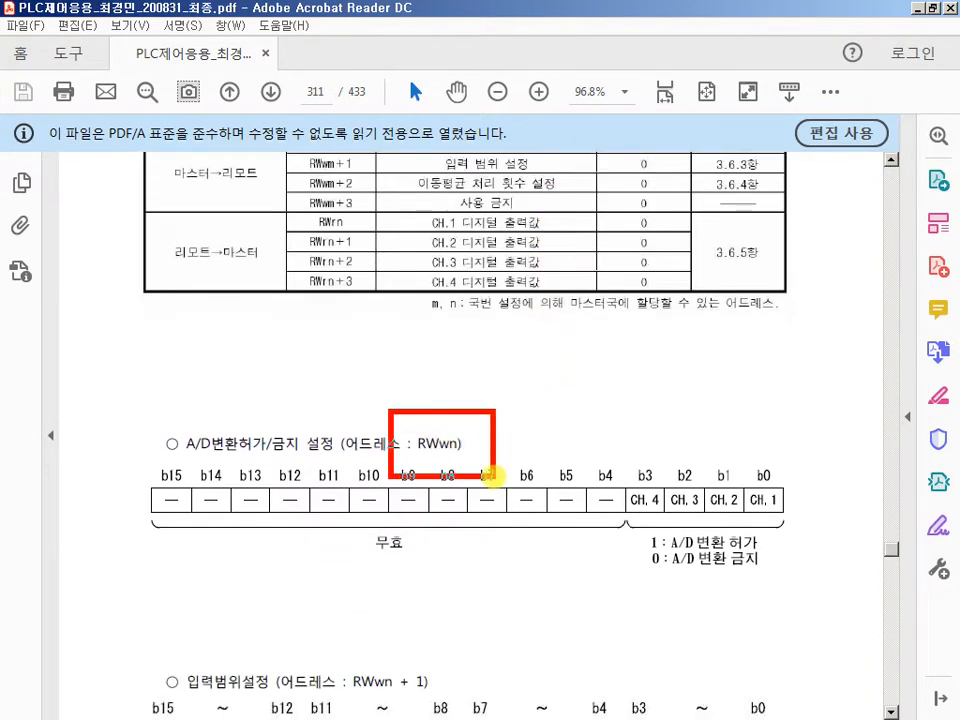
key("Escape")
key("ctrl+1")
left_click(440, 446)
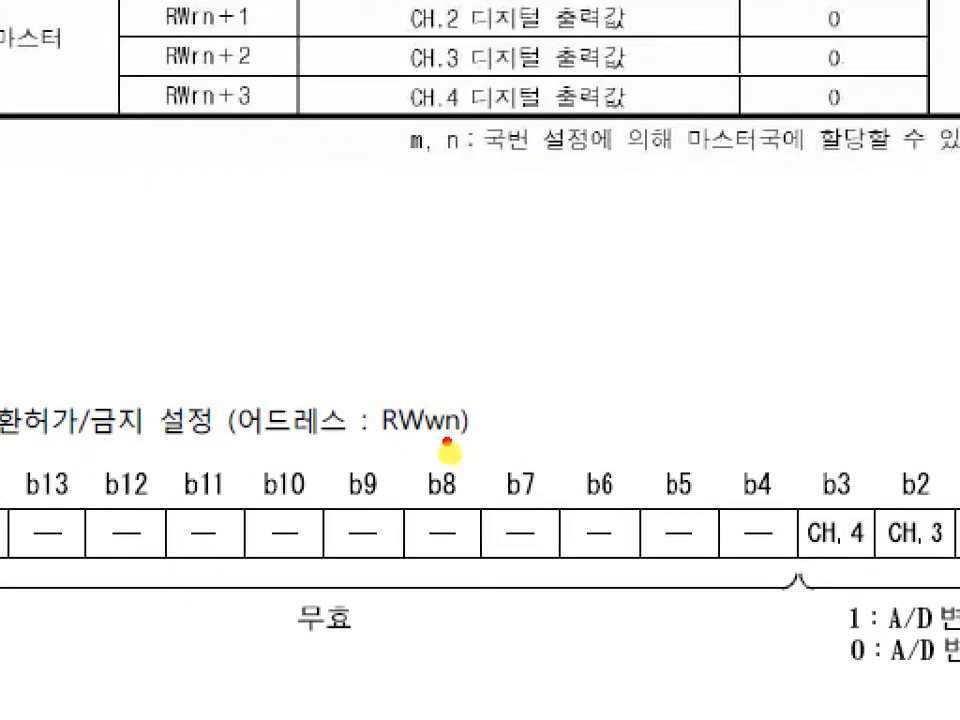
left_click_drag(447, 413, 547, 291)
key("Escape")
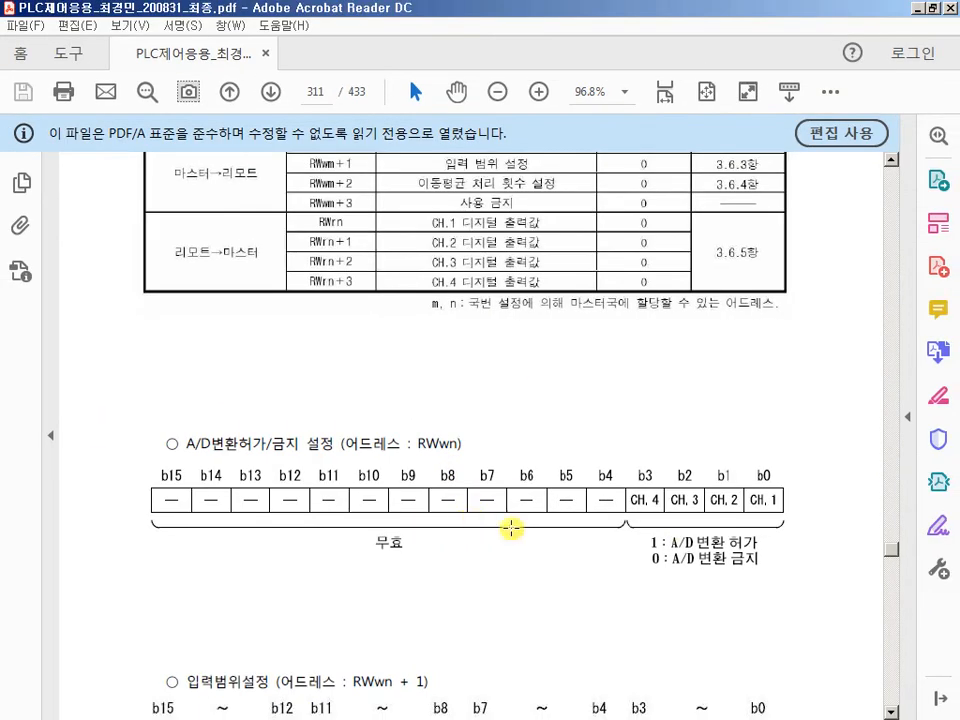
Box the RWwn bit layout, strike through bits b15 to b4, circle CH.1 at b0, then clear the marks.
scroll(679, 548, "down", 1)
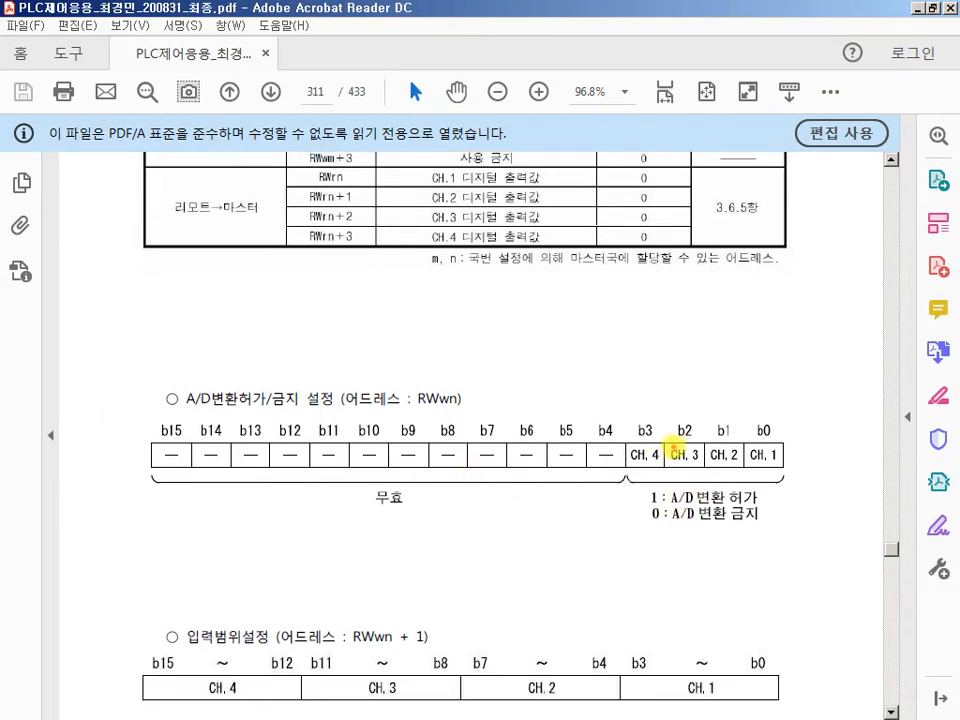
left_click_drag(122, 411, 810, 540)
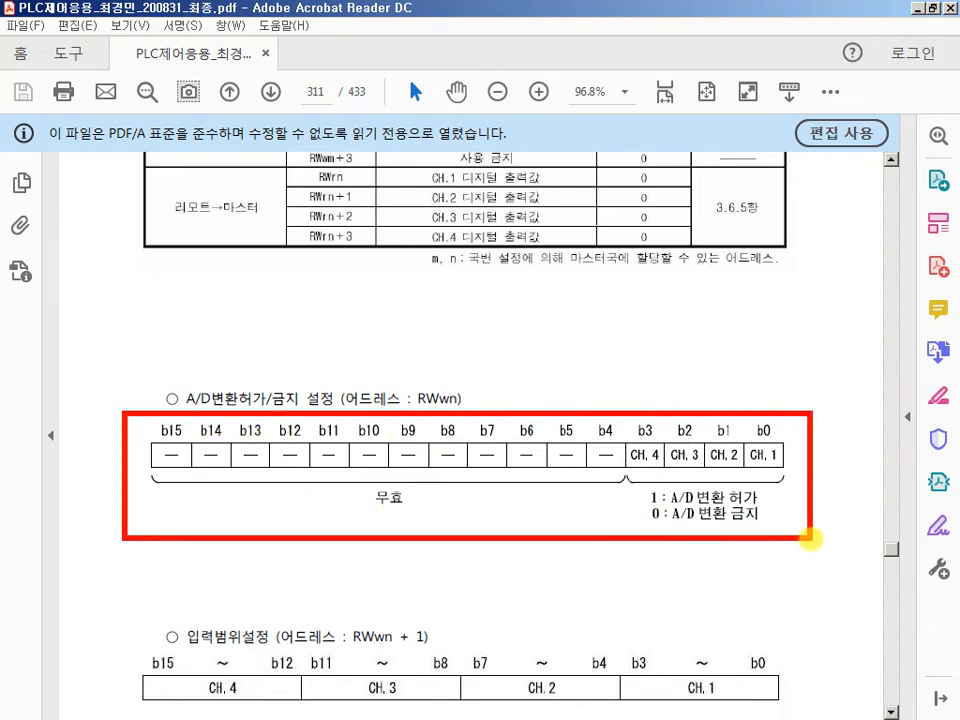
key("e")
left_click_drag(613, 457, 175, 461)
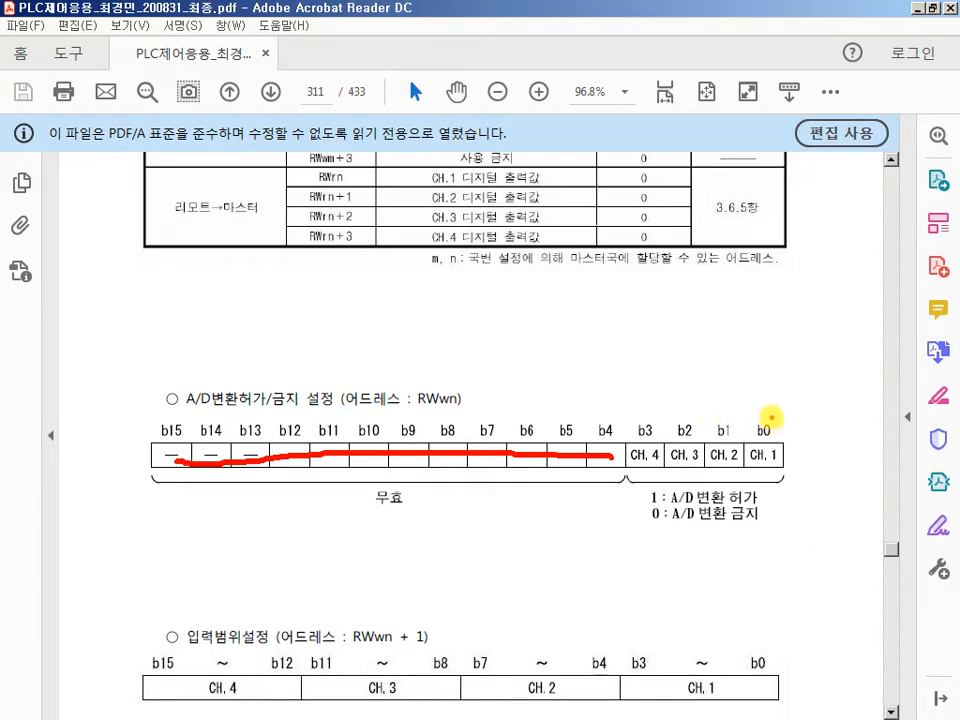
mouse_move(776, 476)
left_mouse_down()
mouse_move(745, 480)
mouse_move(763, 424)
mouse_move(795, 460)
mouse_move(768, 476)
left_mouse_up()
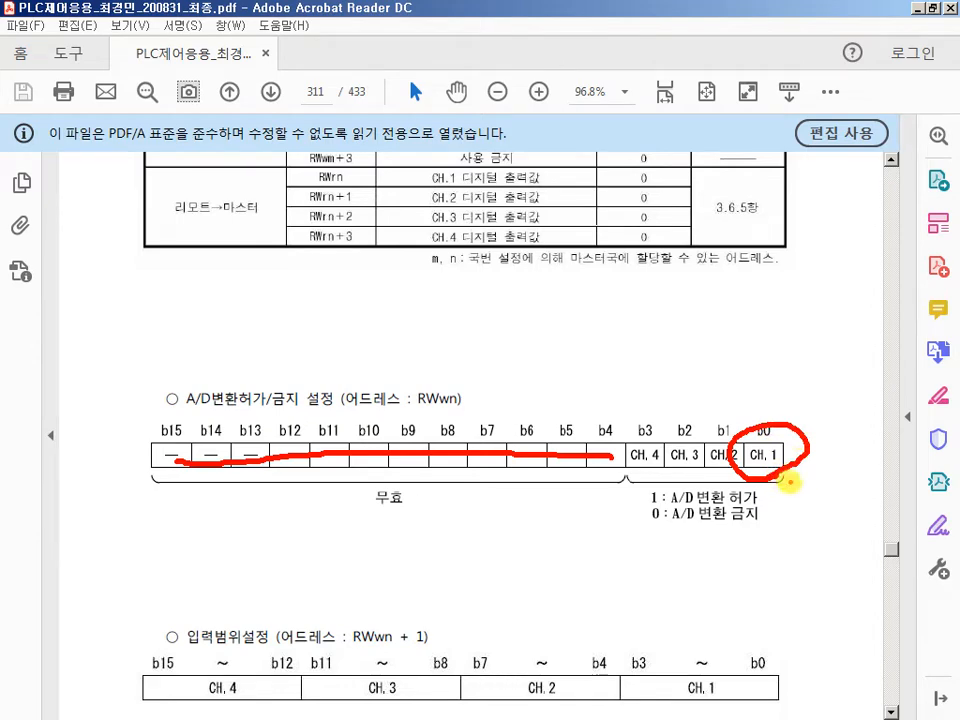
key("Escape")
Enlarge the RWwn bit layout, mark the A/D 변환 허가/금지 legend, then write 1 over CH.1 and 0 over the other channels.
scroll(786, 515, "up", 3)
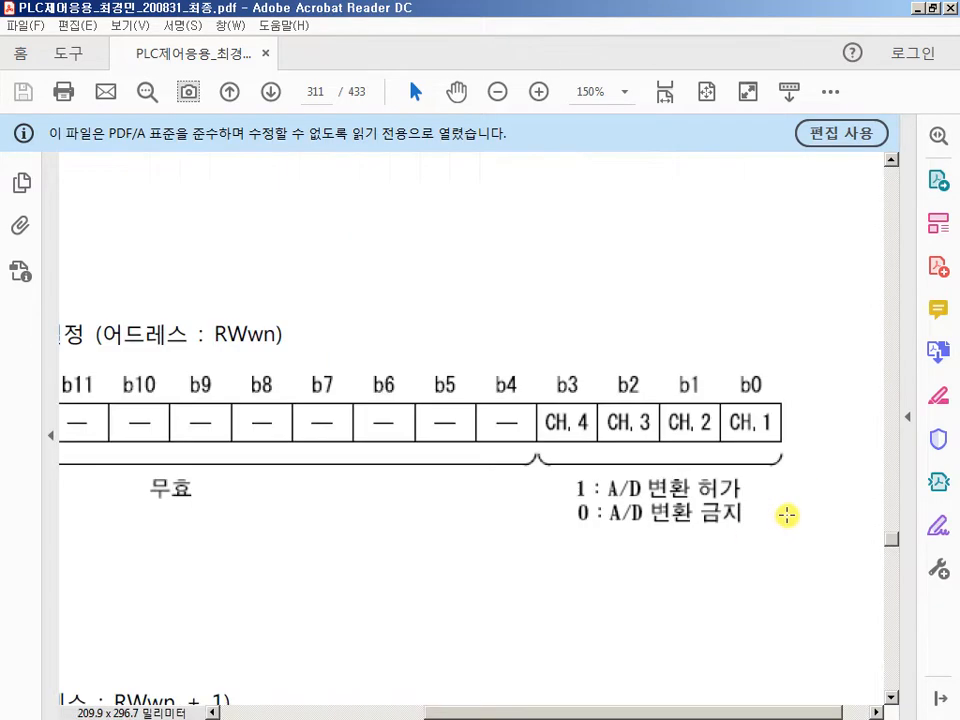
left_click_drag(550, 472, 766, 506)
key("Escape")
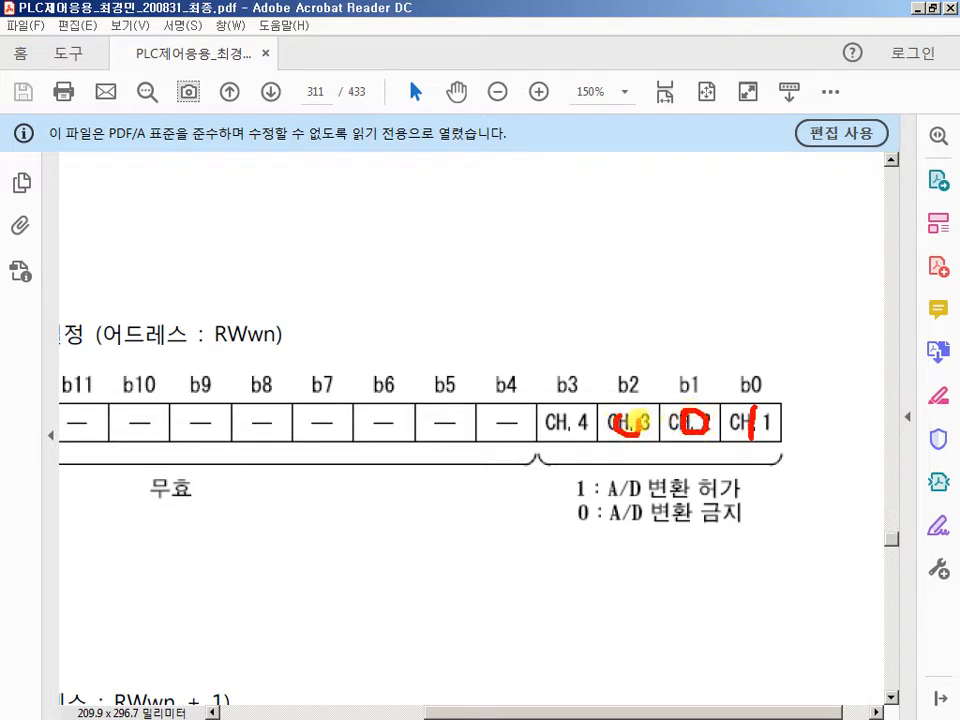
left_click_drag(636, 418, 617, 417)
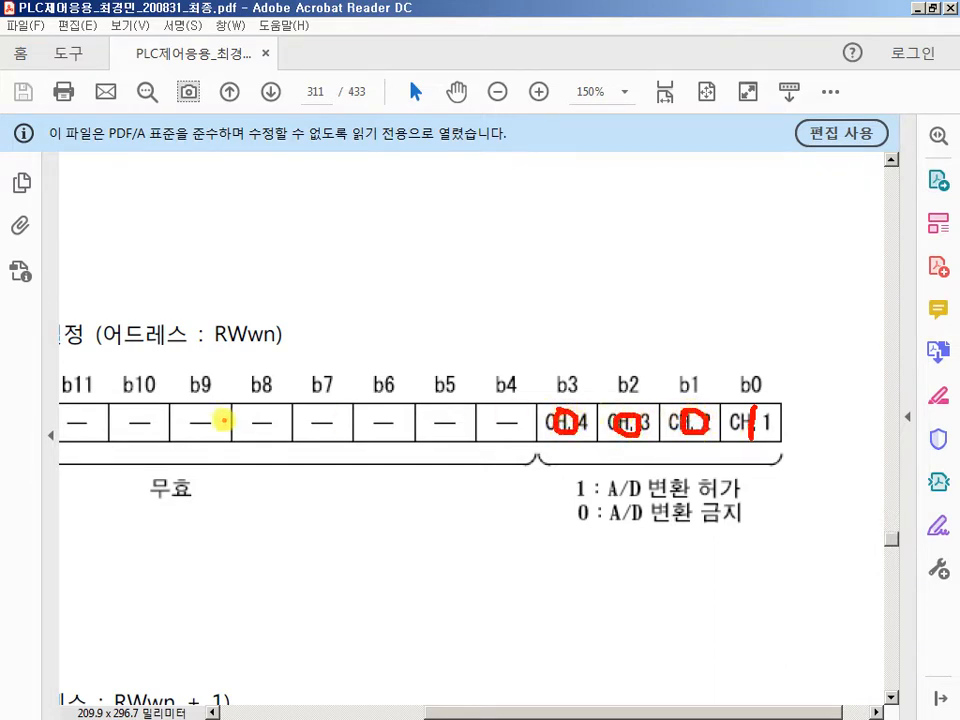
left_click_drag(118, 442, 112, 438)
left_click_drag(195, 422, 264, 430)
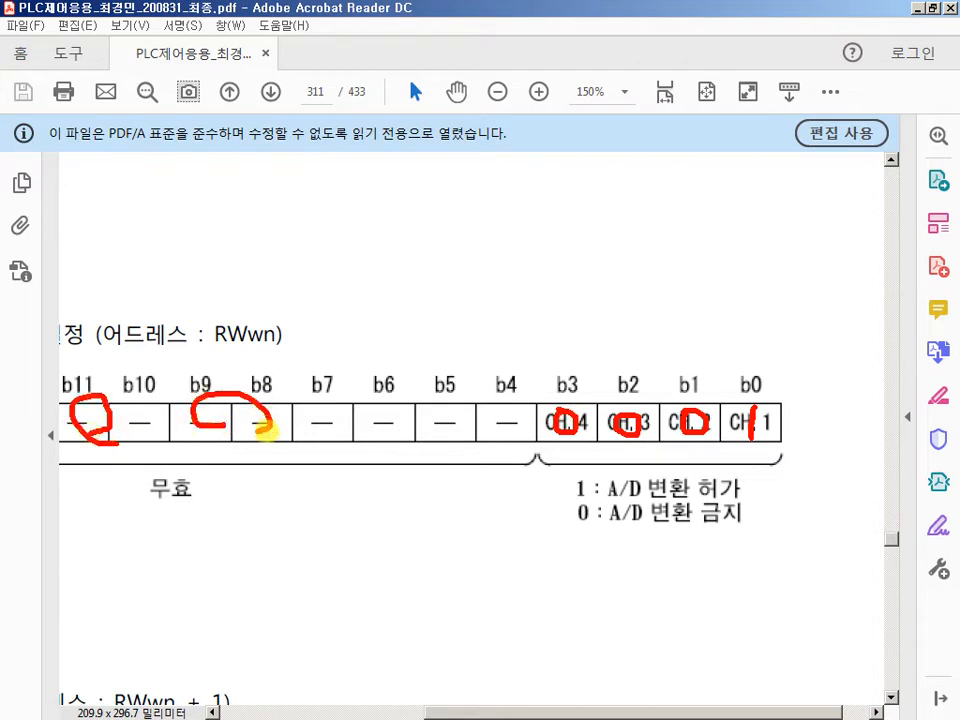
left_click_drag(350, 418, 432, 438)
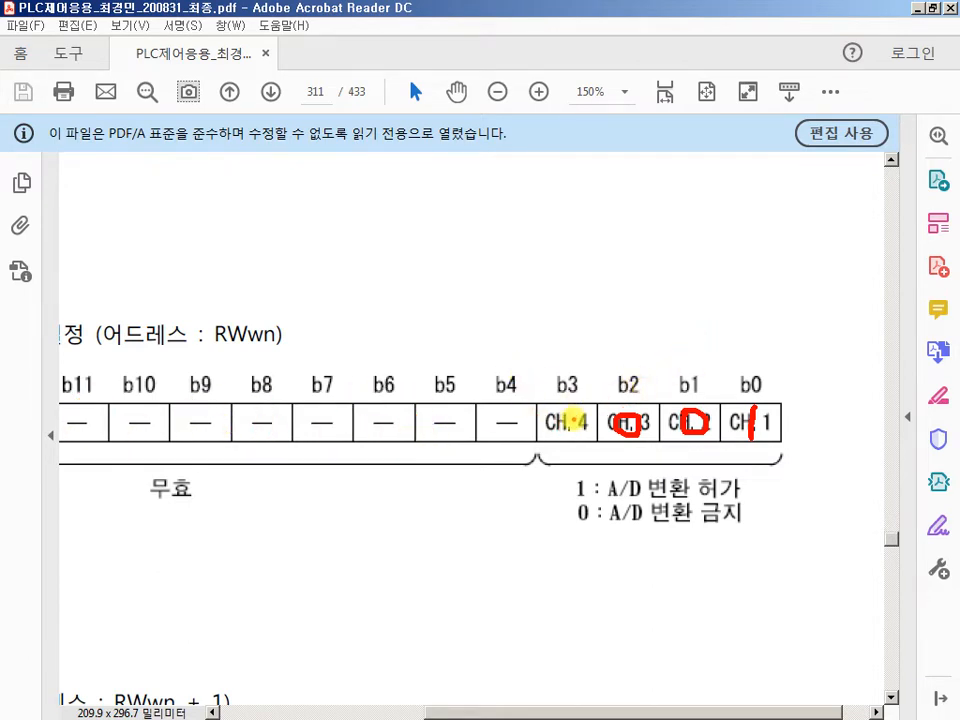
Rewrite the 0 over CH.4, box bits b3 to b0 and add a mark above the box.
mouse_move(567, 420)
left_mouse_down()
mouse_move(585, 422)
mouse_move(572, 410)
left_mouse_up()
left_click_drag(531, 358, 779, 476)
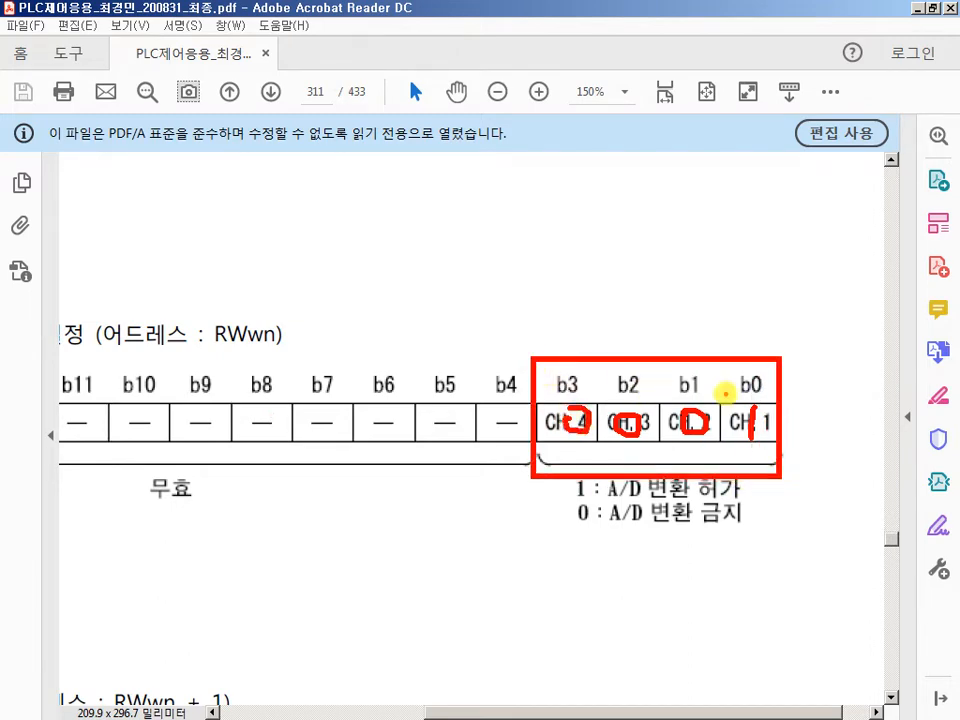
left_click_drag(655, 260, 647, 312)
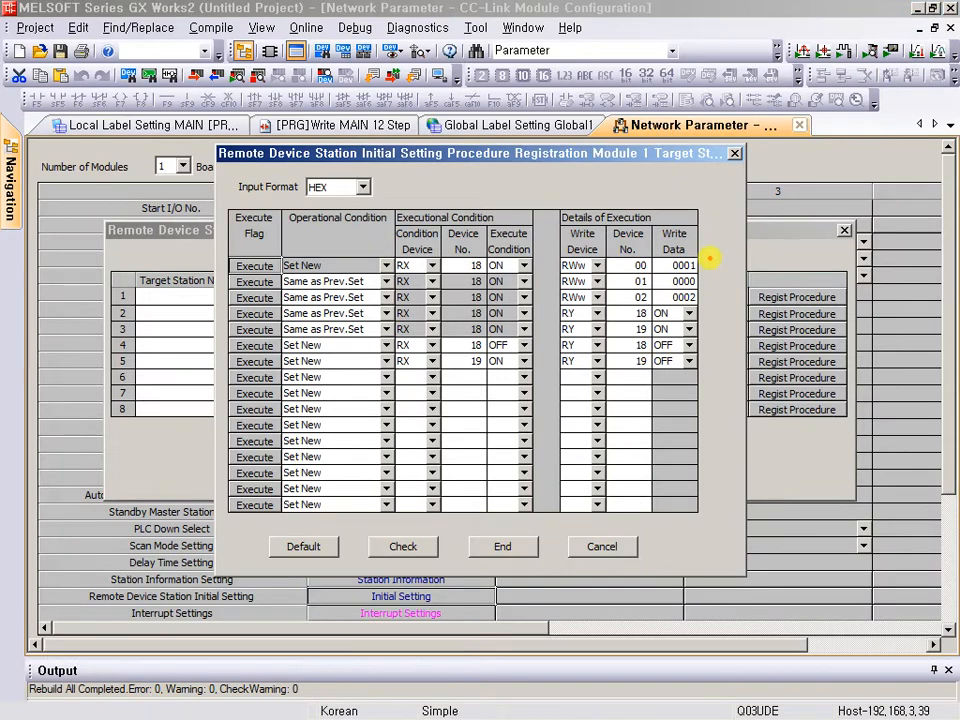
Switch to the GX Works2 procedure registration dialog and point an arrow at the RWw 00 write data 0001, then clear it.
left_click_drag(703, 270, 843, 298)
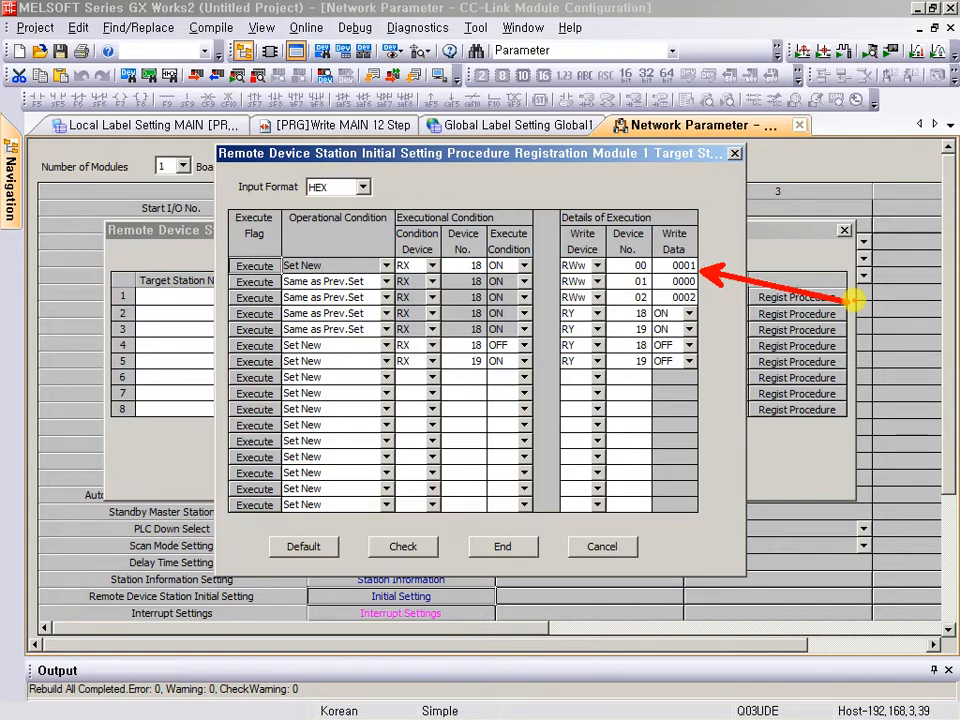
key("Escape")
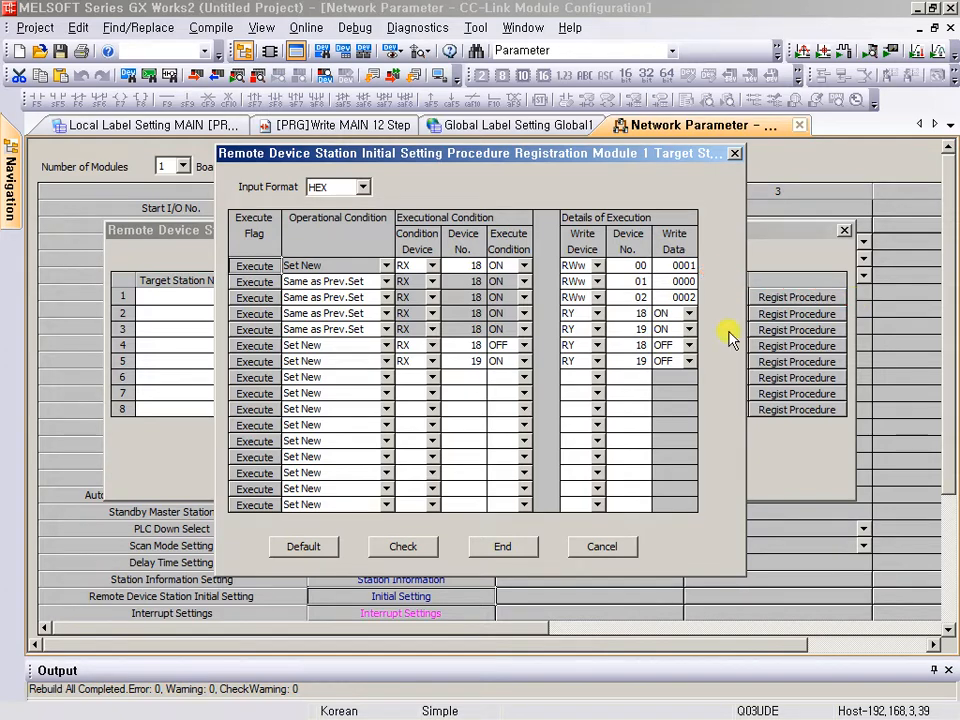
Switch to the PDF manual, point arrows at b0 and b2 of the RWwn layout, write 0101 over CH.4 to CH.1, and clear the marks.
key("alt+Tab")
scroll(621, 394, "down", 3)
scroll(545, 402, "up", 1)
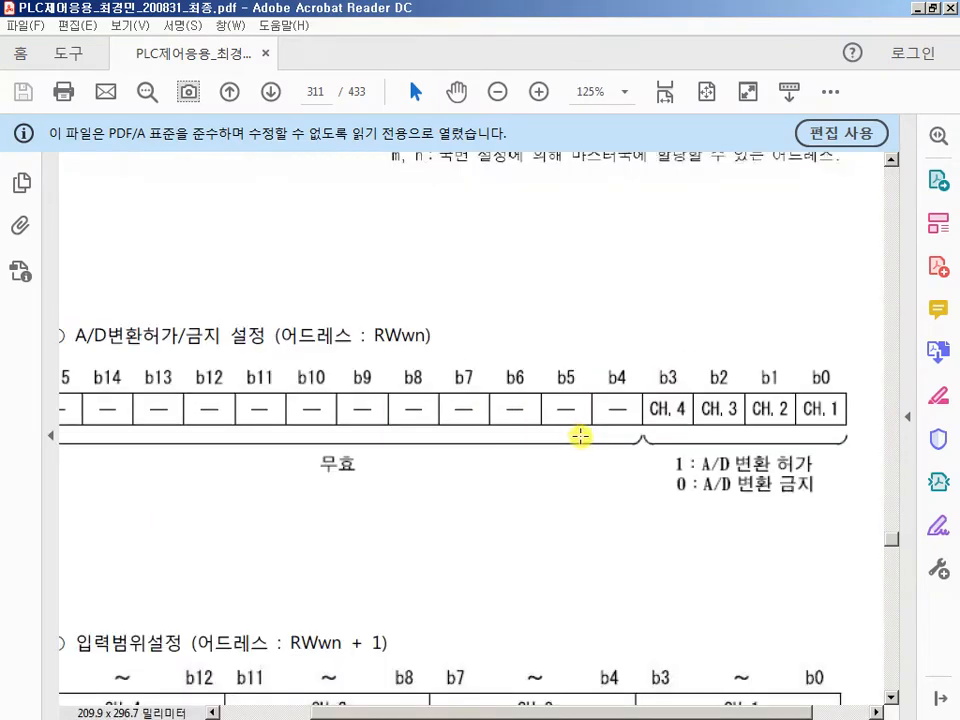
scroll(579, 435, "down", 1)
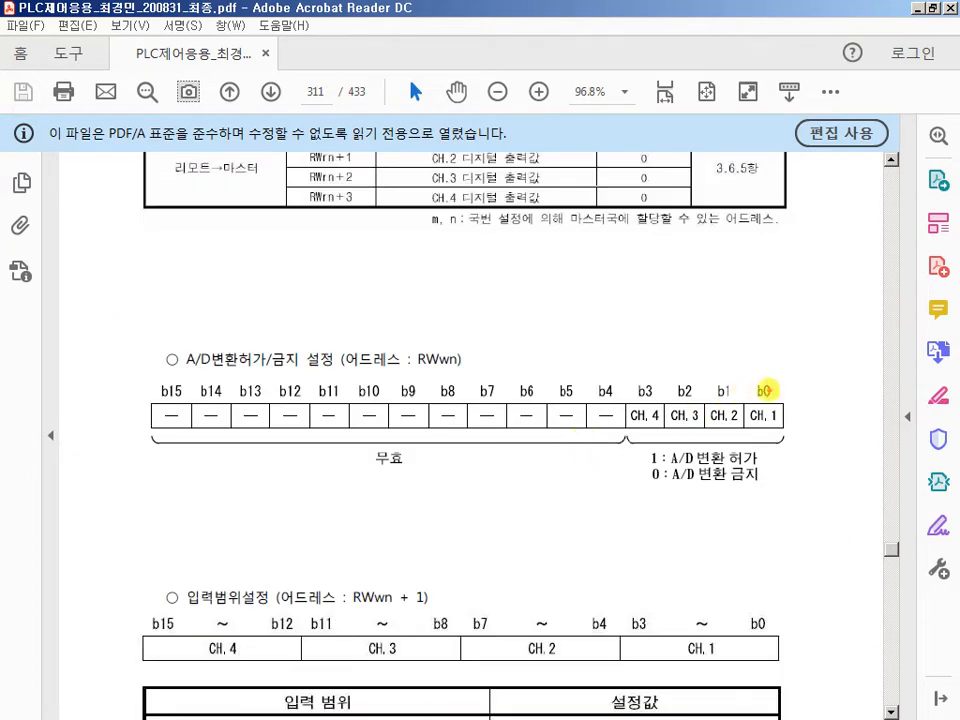
left_click_drag(777, 355, 800, 255)
left_click_drag(683, 368, 698, 266)
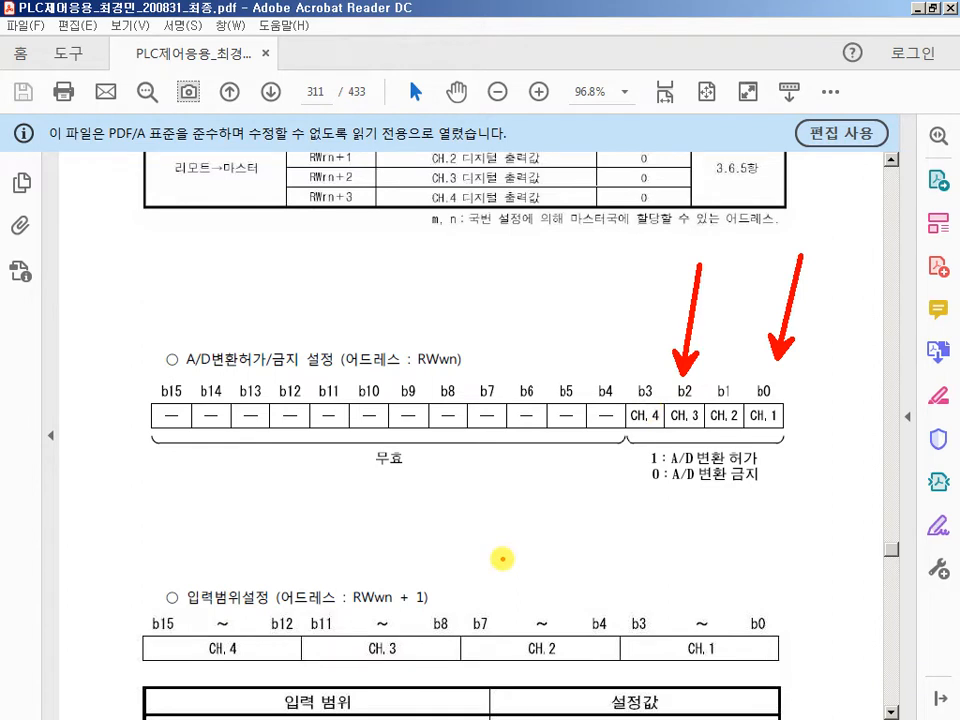
mouse_move(662, 404)
left_mouse_down()
mouse_move(648, 418)
mouse_move(660, 410)
mouse_move(689, 435)
mouse_move(744, 413)
mouse_move(772, 430)
left_mouse_up()
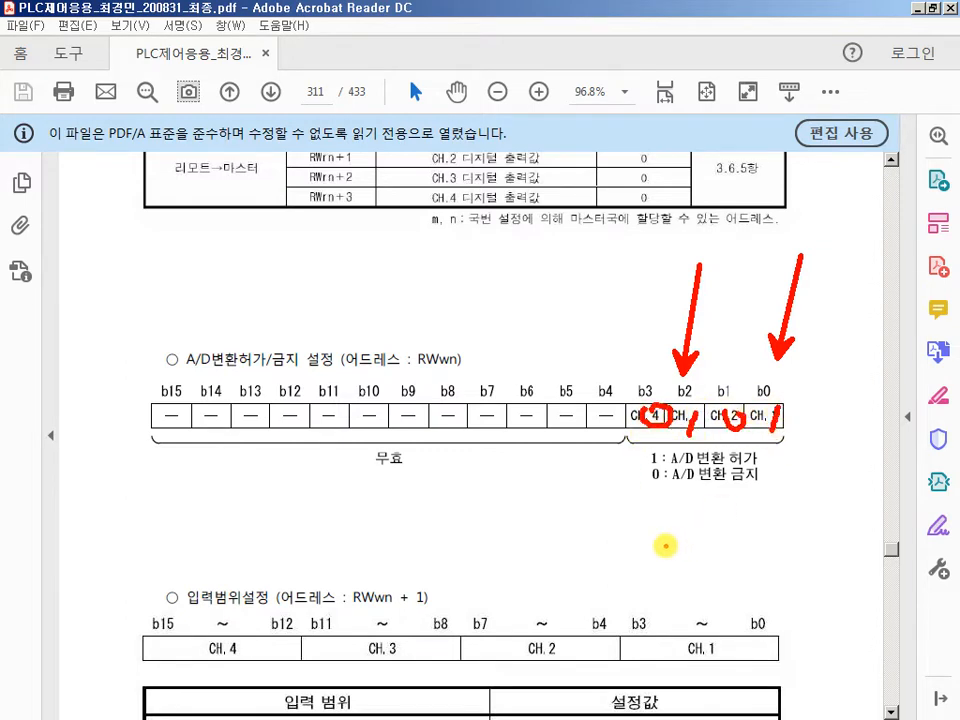
key("Escape")
Switch to the GX Works2 procedure registration dialog and try 0005 and 000F as the RWw 00 write data.
key("alt+Tab")
left_click(688, 265)
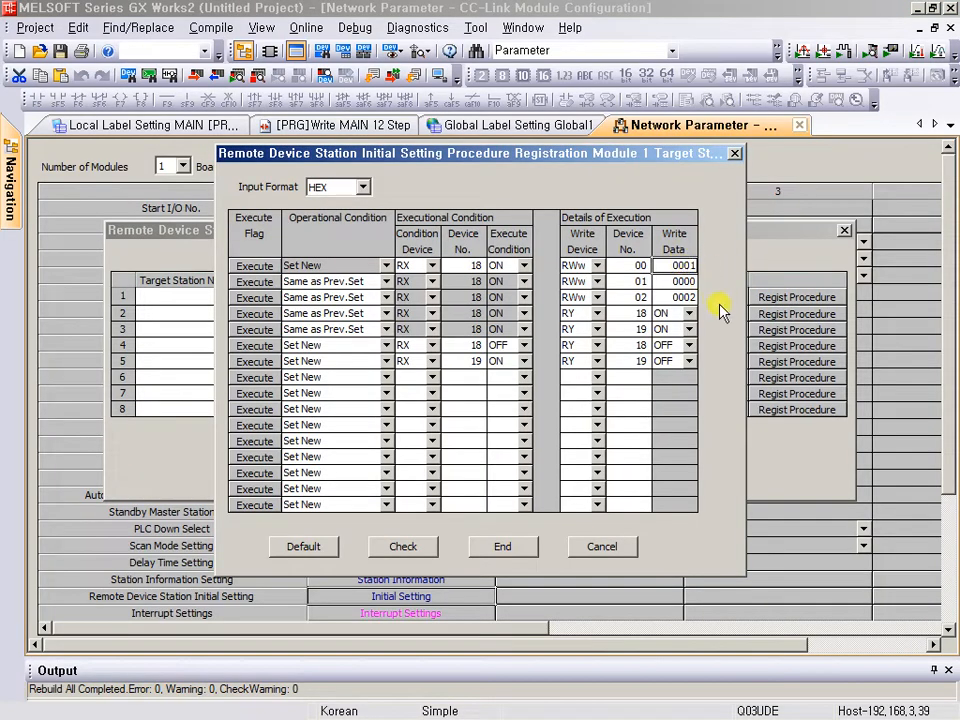
type("0005")
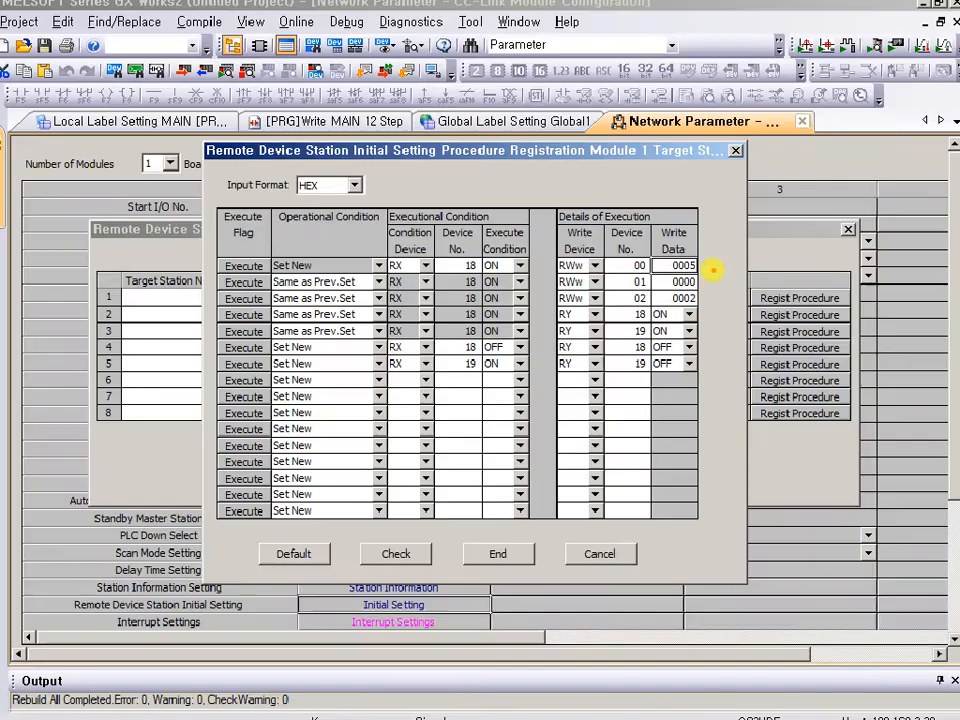
type("F")
key("Return")
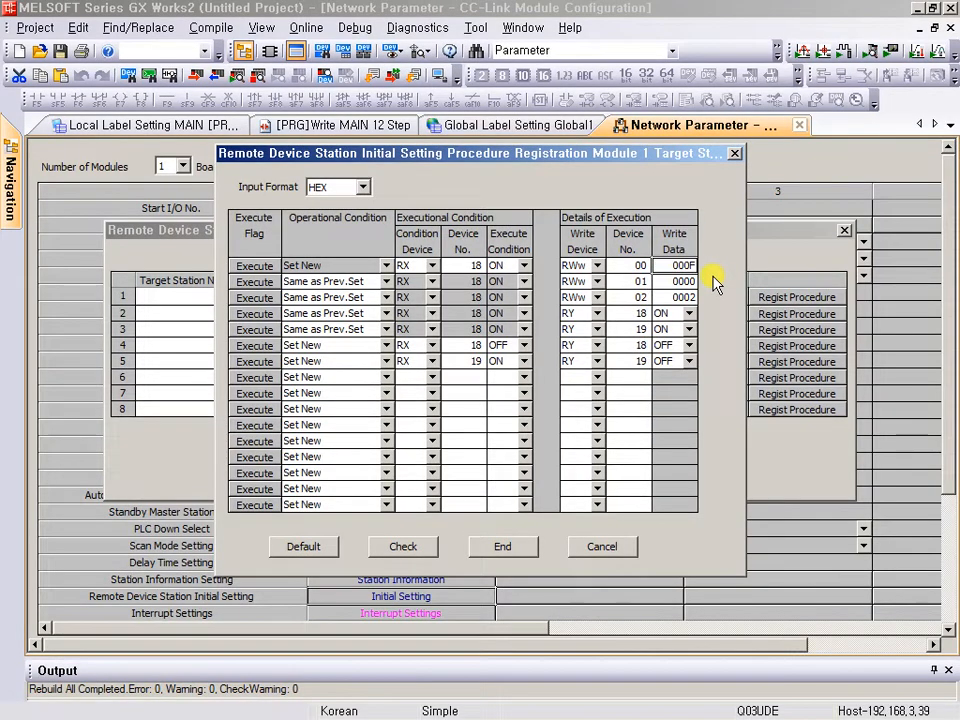
In the PDF manual, write 1 over each of CH.4 to CH.1 with an F above, clear the marks and return to GX Works2.
key("alt+Tab")
key("ctrl+2")
left_click_drag(643, 412, 637, 430)
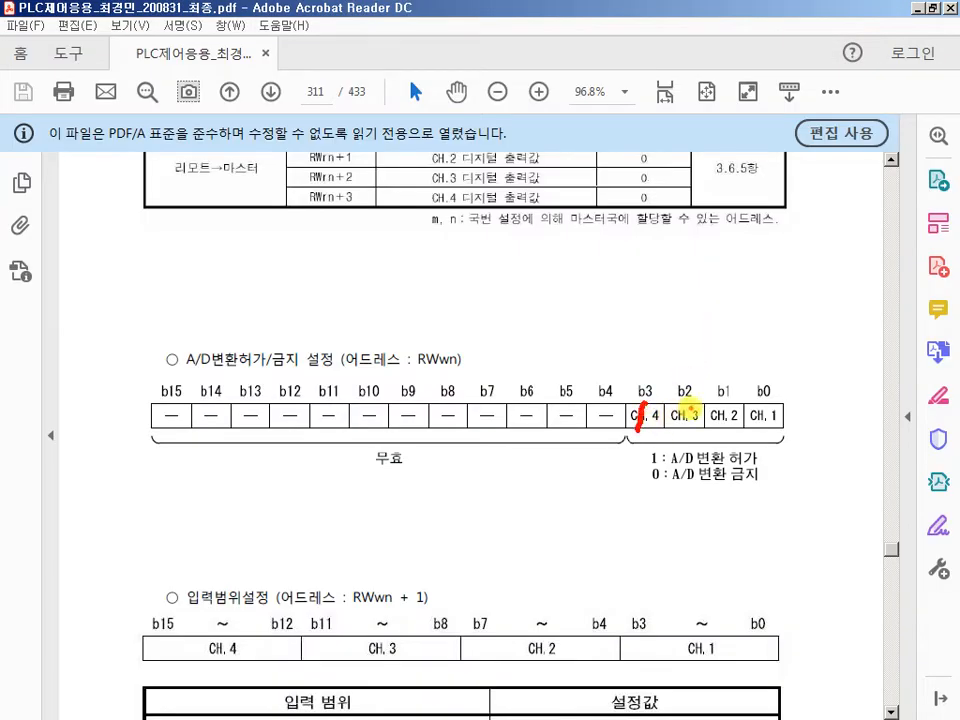
mouse_move(697, 412)
left_mouse_down()
mouse_move(686, 429)
mouse_move(757, 429)
left_mouse_up()
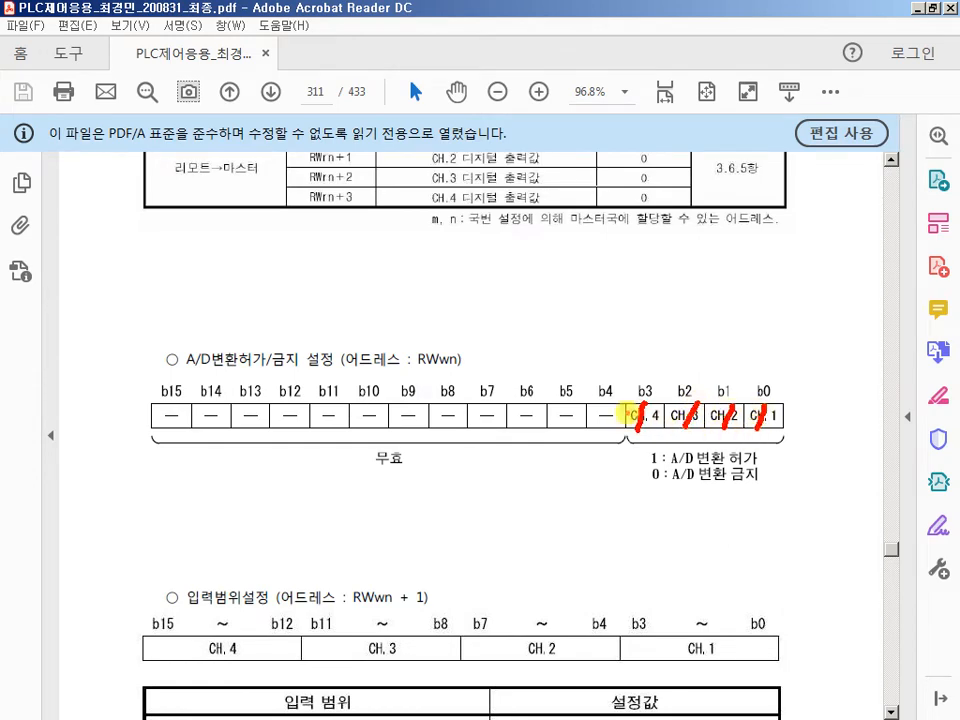
mouse_move(684, 294)
left_mouse_down()
mouse_move(657, 273)
mouse_move(645, 343)
left_mouse_up()
left_click_drag(627, 316, 664, 309)
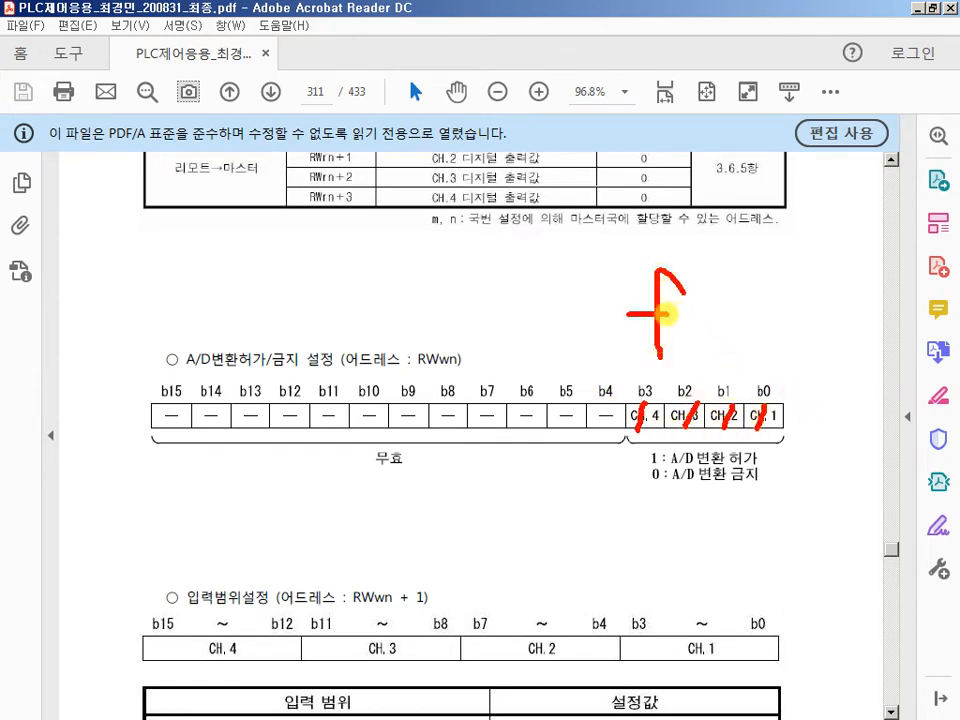
key("Escape")
key("alt+Tab")
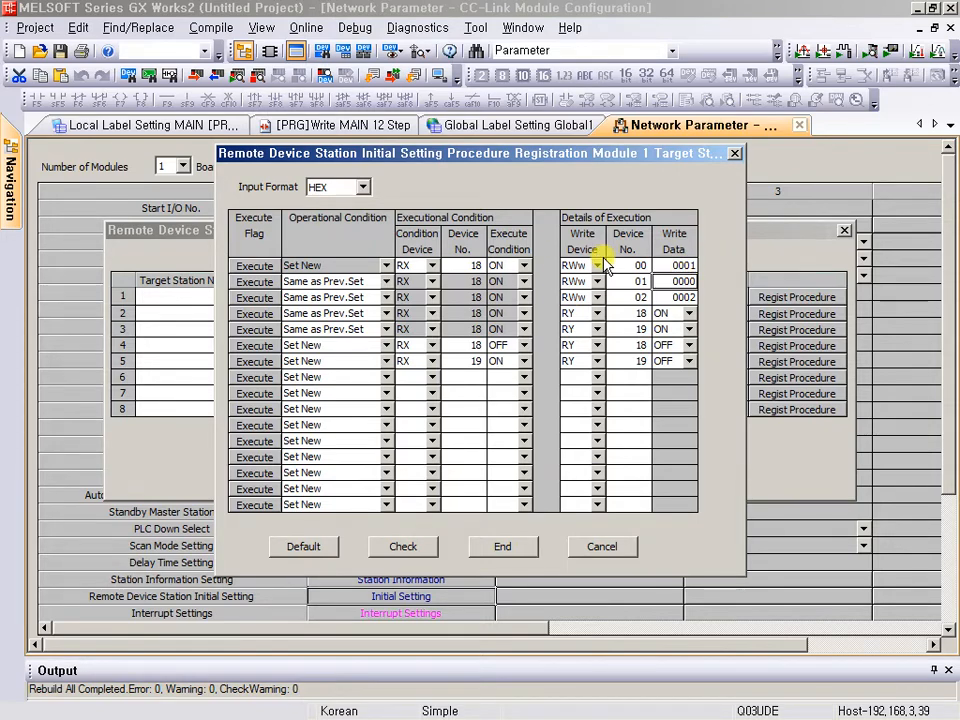
Switch to the PDF manual and point arrows at the RWwn + 1 address in the enlarged 입력범위설정 heading.
key("alt+Tab")
scroll(646, 370, "down", 5)
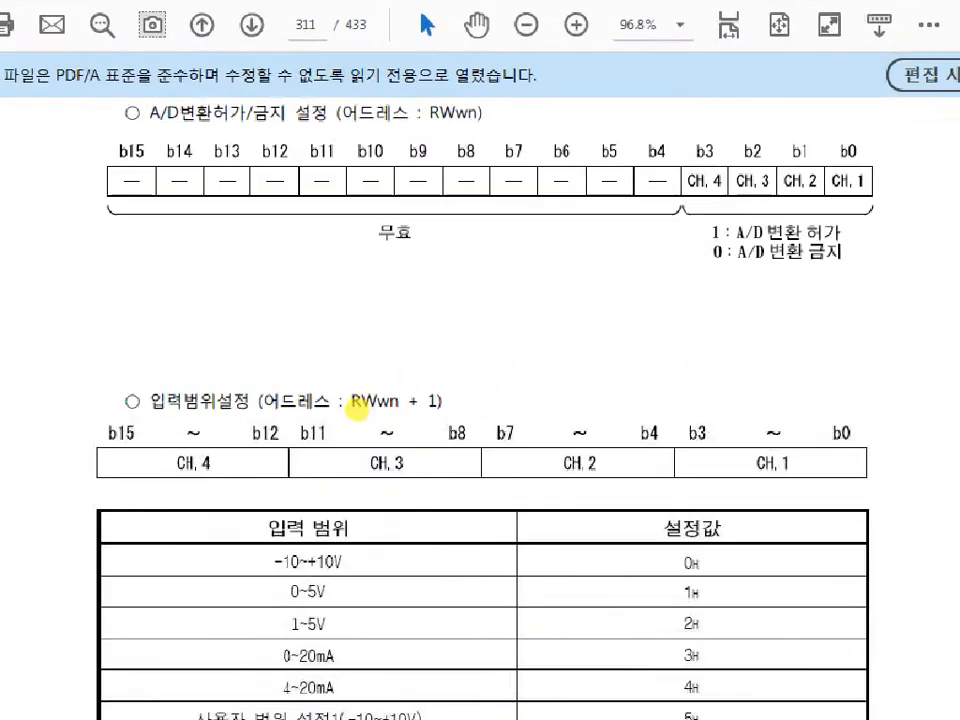
left_click_drag(422, 384, 529, 206)
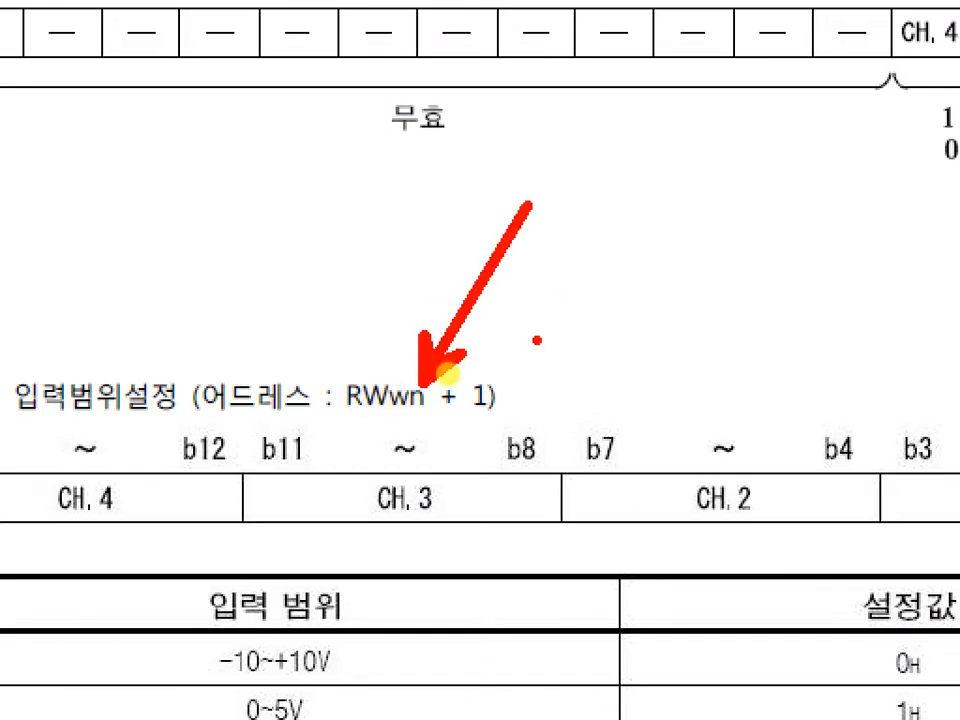
left_click_drag(491, 362, 651, 156)
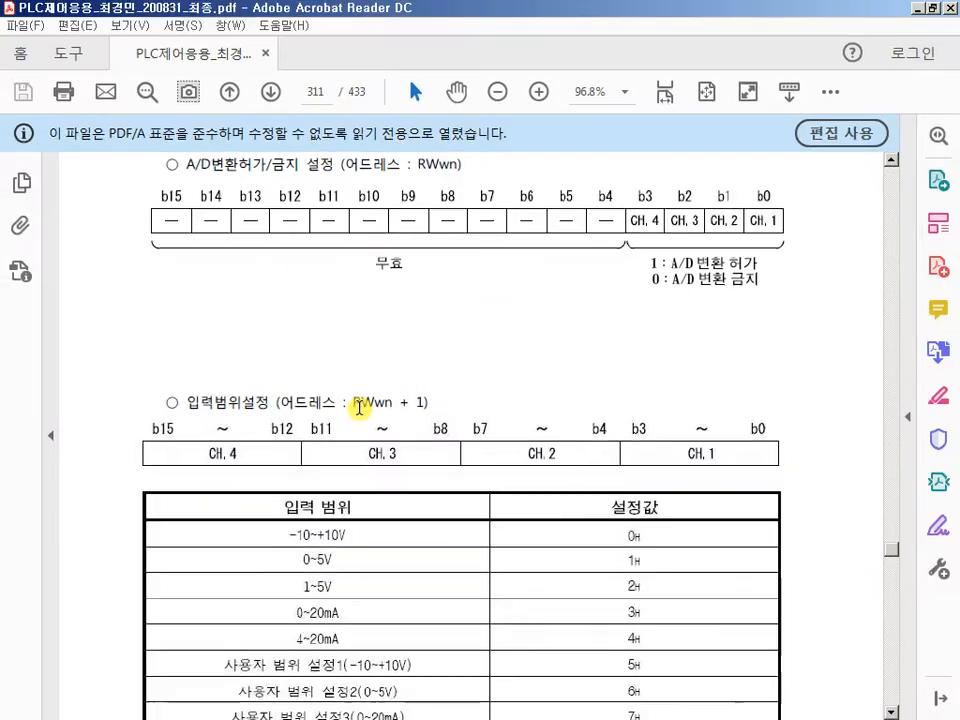
Box the CH.1 bits b3 to b0 and the CH.4 bits b15 to b12 in the RWwn + 1 layout.
scroll(456, 525, "down", 2)
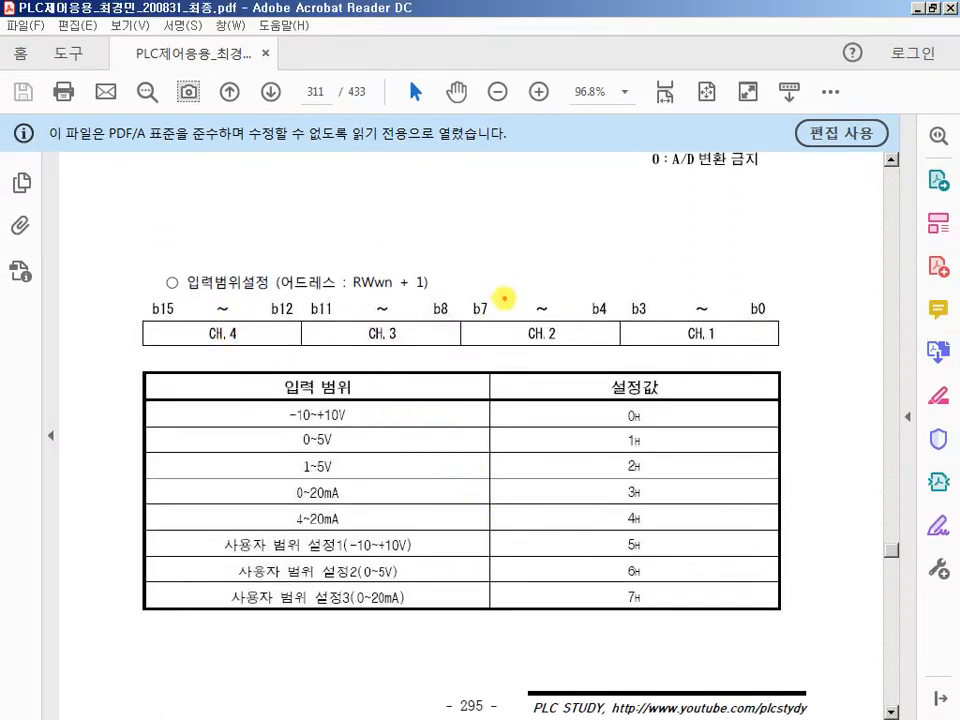
mouse_move(622, 283)
left_mouse_down()
mouse_move(698, 340)
mouse_move(778, 354)
left_mouse_up()
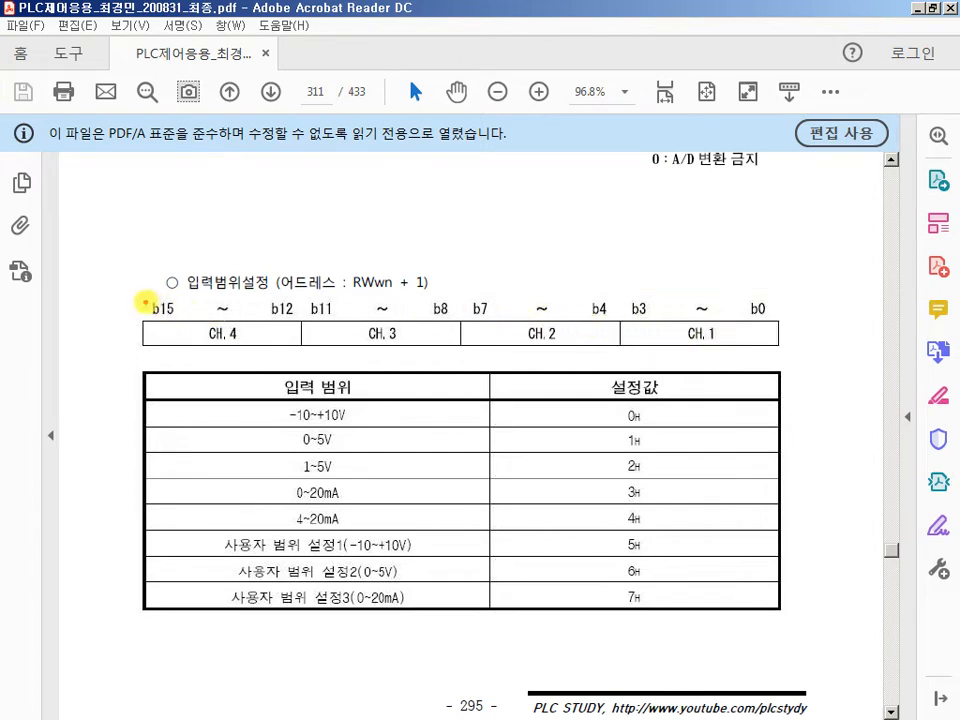
left_click_drag(135, 292, 301, 362)
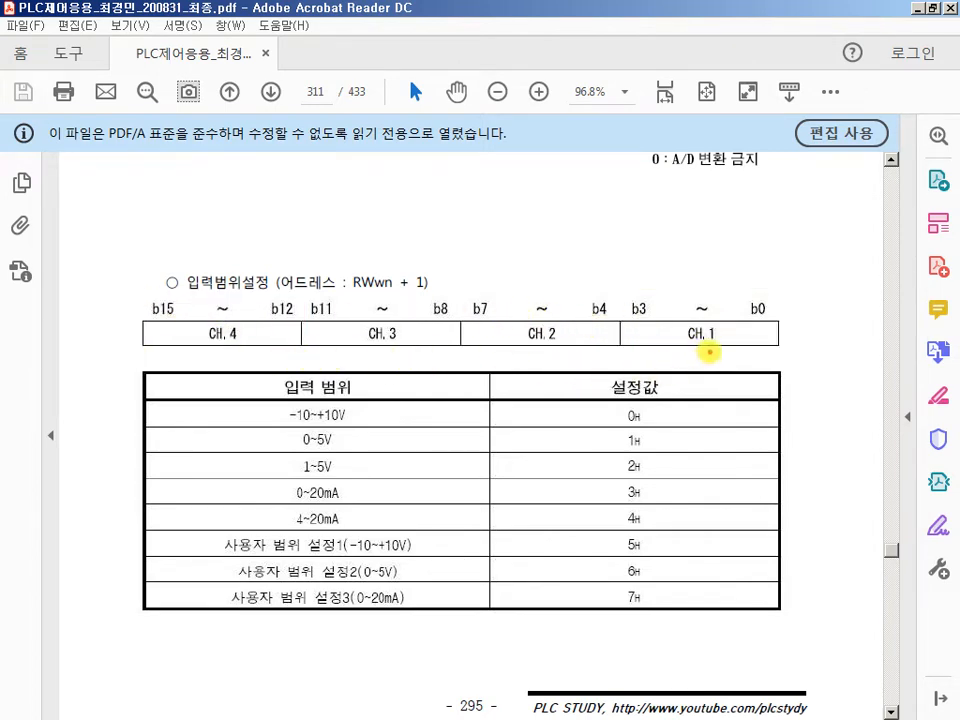
Circle CH.1 in the RWwn + 1 layout, box the -10~+10V input range, and clear the marks.
mouse_move(707, 349)
left_mouse_down()
mouse_move(673, 339)
mouse_move(735, 304)
mouse_move(707, 360)
left_mouse_up()
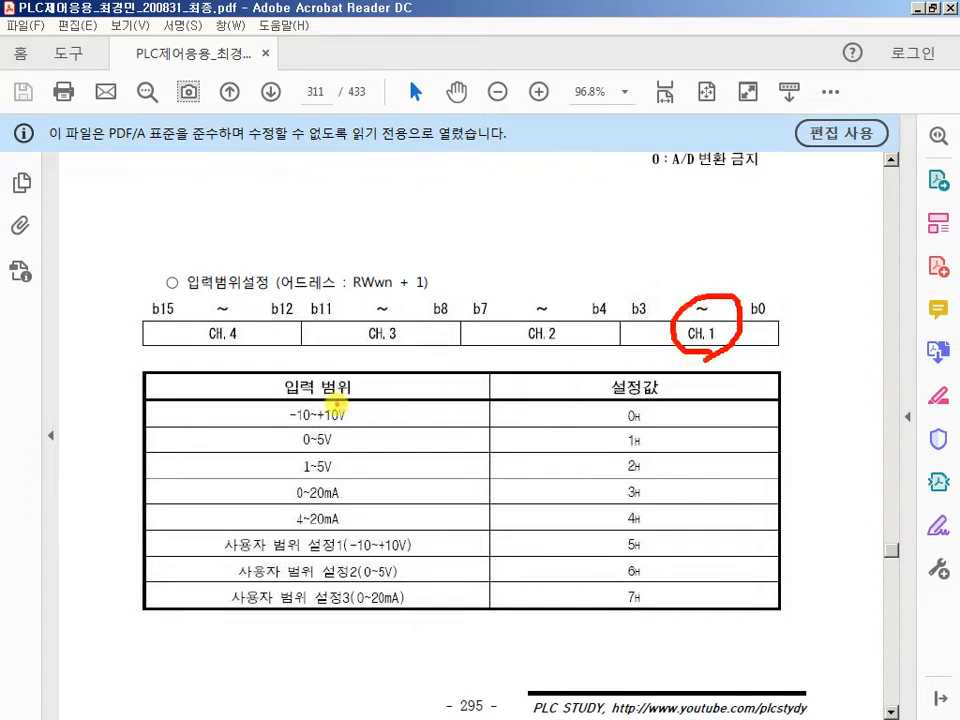
left_click_drag(259, 398, 374, 433)
key("Escape")
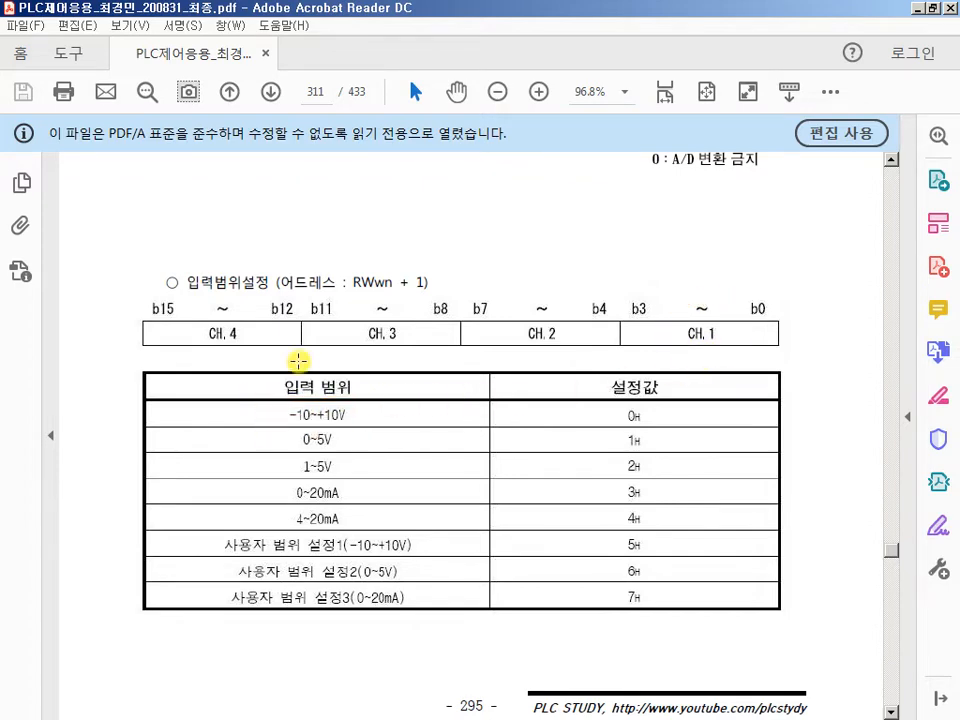
Switch to the Microsoft LifeCam view and box the Generator section of the training kit.
key("alt+Tab")
key("alt+Tab")
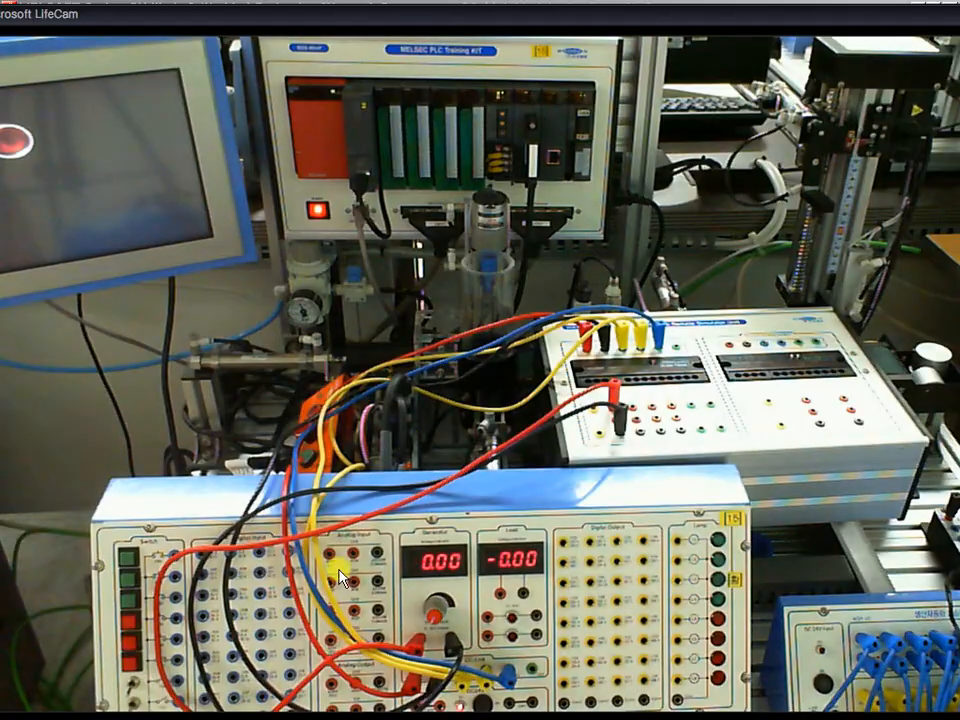
left_click_drag(373, 535, 499, 676)
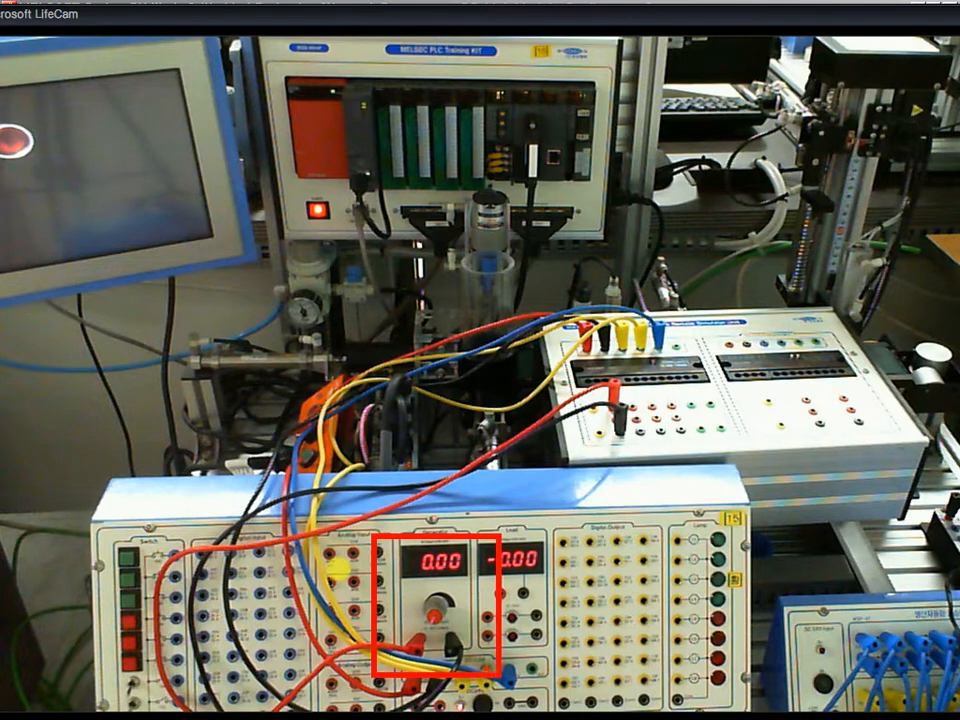
Return to the PDF manual, box the -10~+10V input range with an arrow to CH.1, and clear the marks.
key("alt+Tab")
key("alt+Tab")
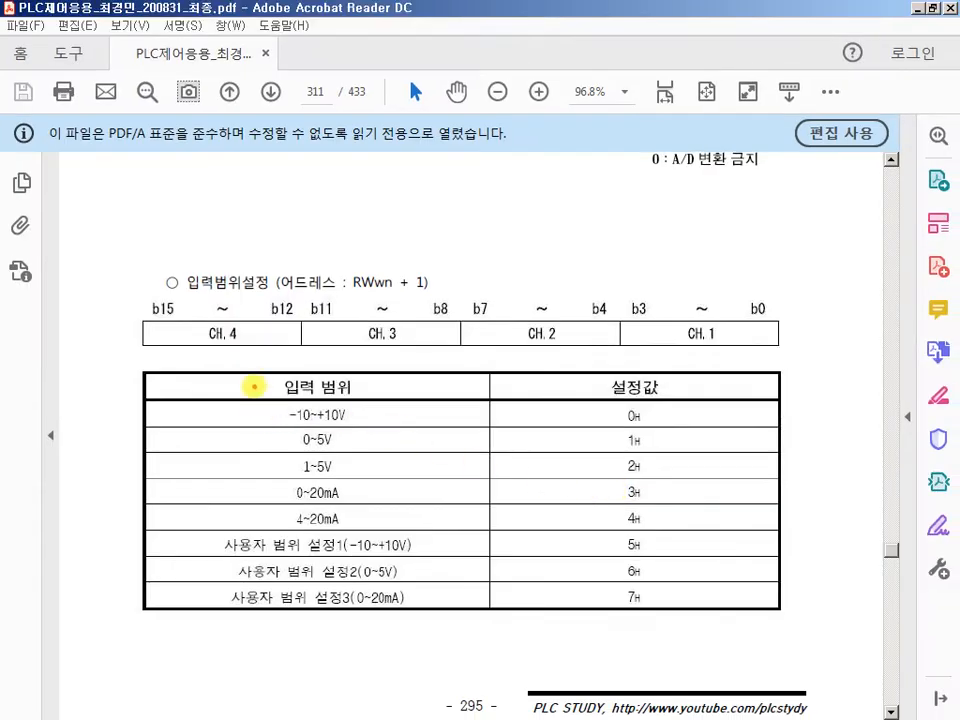
left_click_drag(253, 386, 366, 440)
left_click_drag(652, 333, 369, 400)
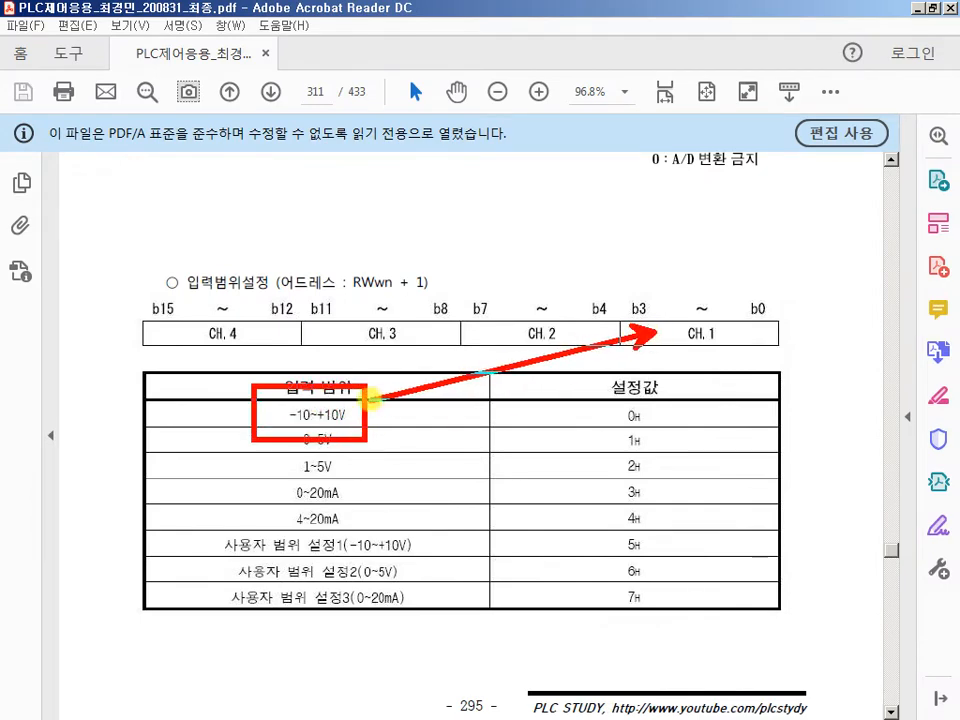
key("Escape")
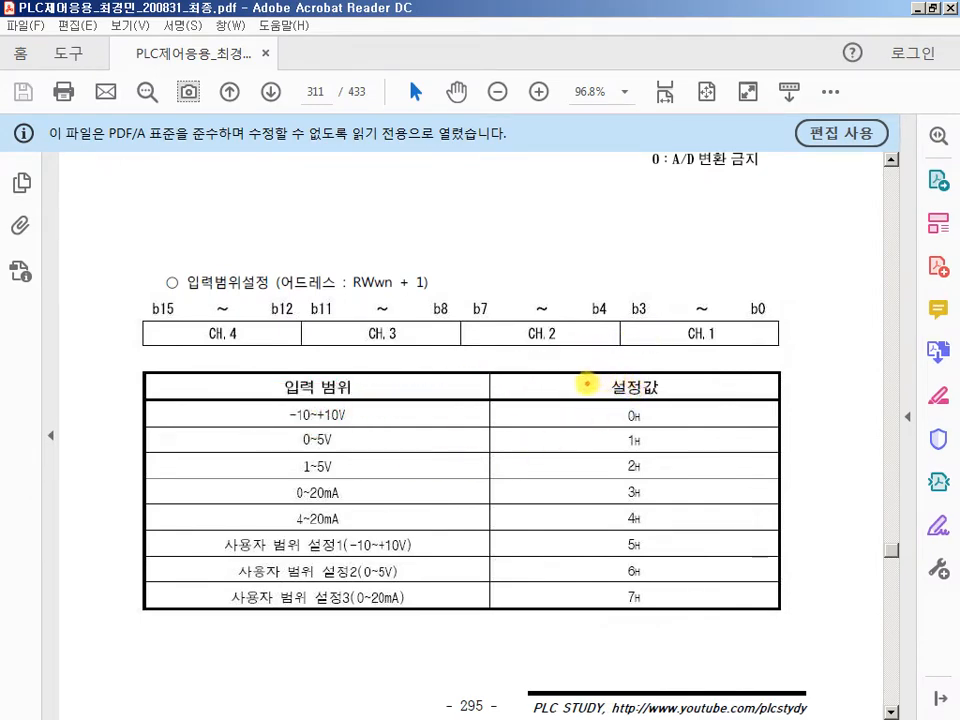
Box the 0H setting value with an arrow to CH.1, write 0 over each of CH.4 to CH.1, and clear the marks.
left_click_drag(585, 386, 672, 434)
left_click_drag(666, 341, 628, 393)
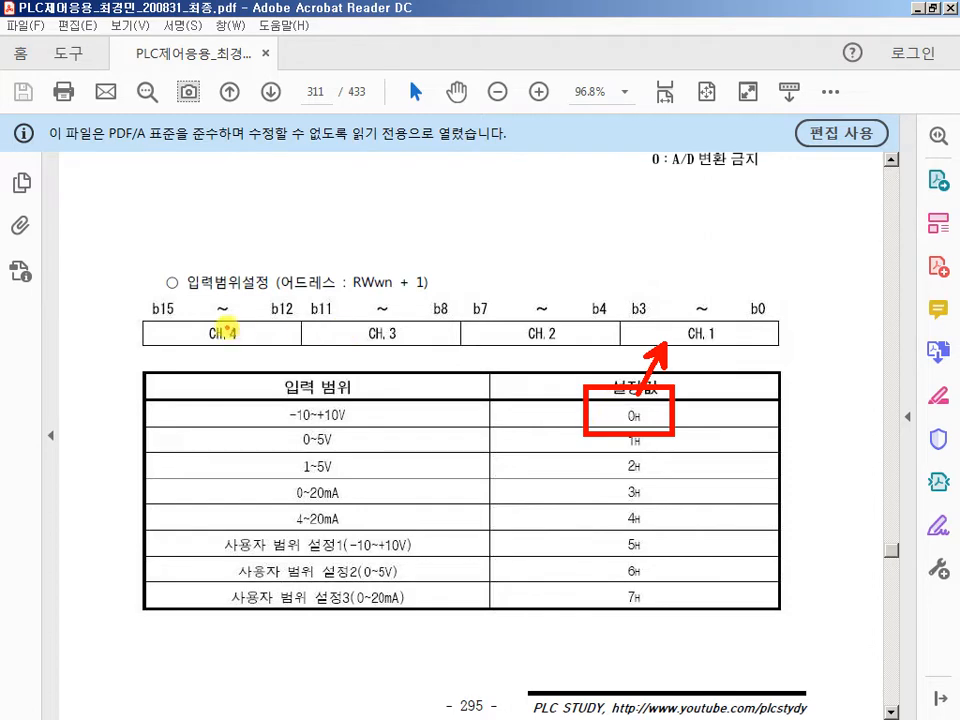
left_click(193, 332)
mouse_move(203, 332)
left_mouse_down()
mouse_move(215, 323)
mouse_move(240, 328)
mouse_move(245, 340)
left_mouse_up()
left_click_drag(380, 312, 400, 330)
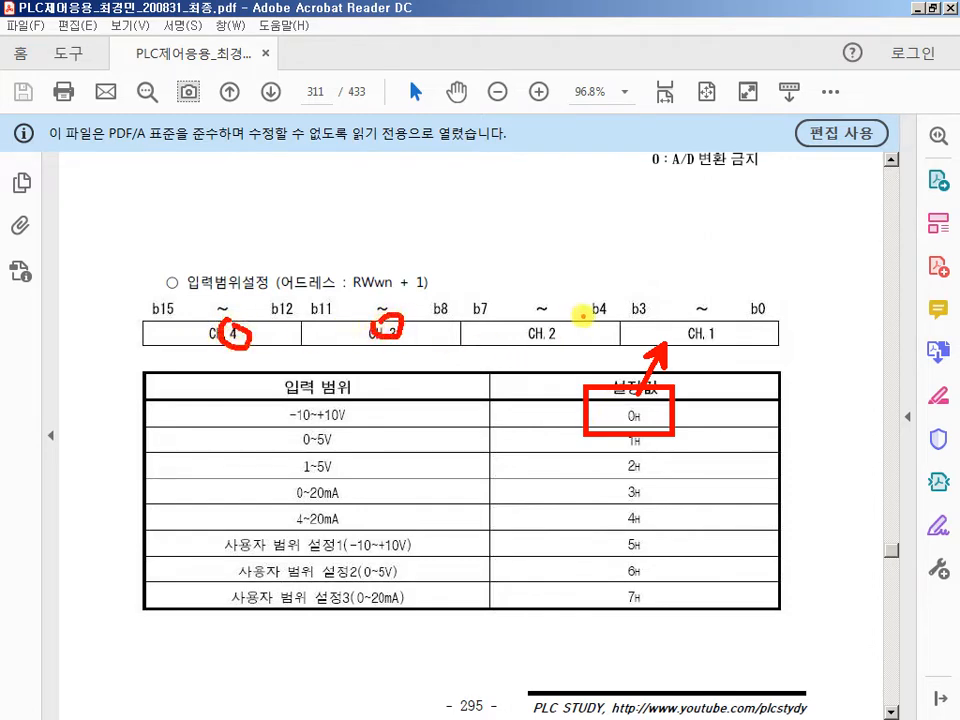
mouse_move(579, 315)
left_mouse_down()
mouse_move(558, 328)
mouse_move(590, 330)
left_mouse_up()
mouse_move(705, 323)
left_mouse_down()
mouse_move(720, 332)
mouse_move(706, 320)
left_mouse_up()
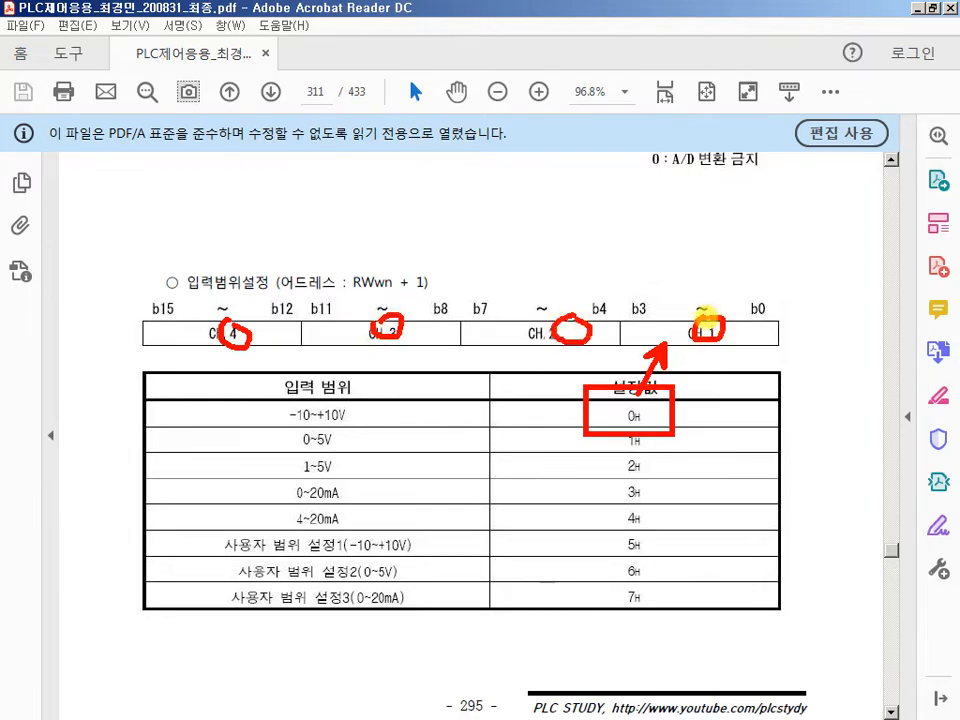
key("Escape")
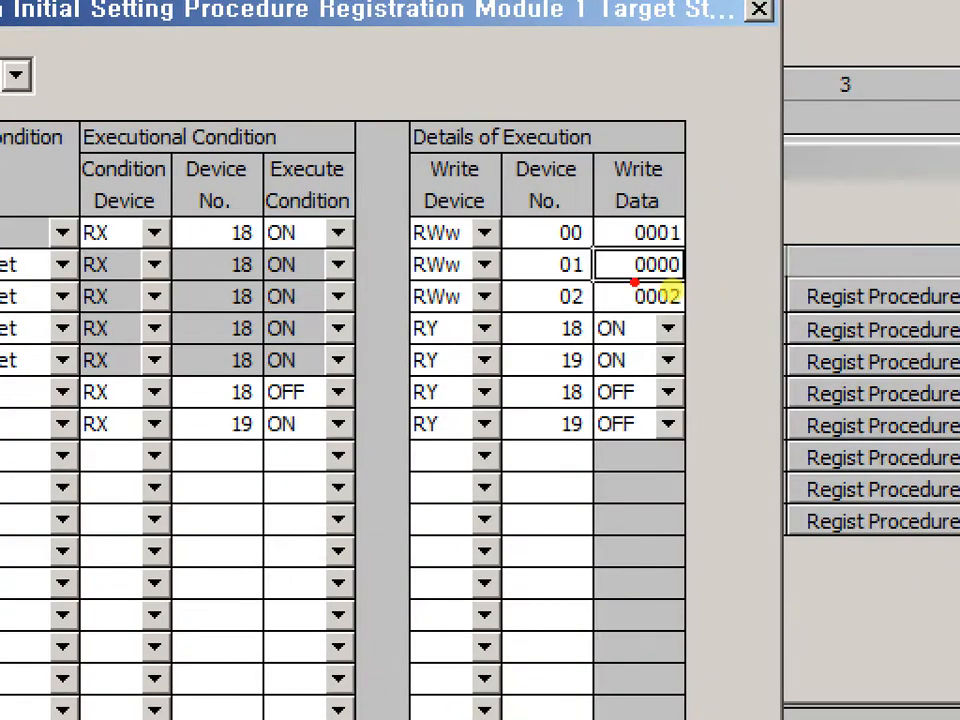
In the enlarged GX Works2 procedure registration dialog, box the RWw 01 row with write data 0000, point an arrow at it, and clear the marks.
mouse_move(370, 237)
left_mouse_down()
mouse_move(712, 292)
mouse_move(828, 445)
left_mouse_up()
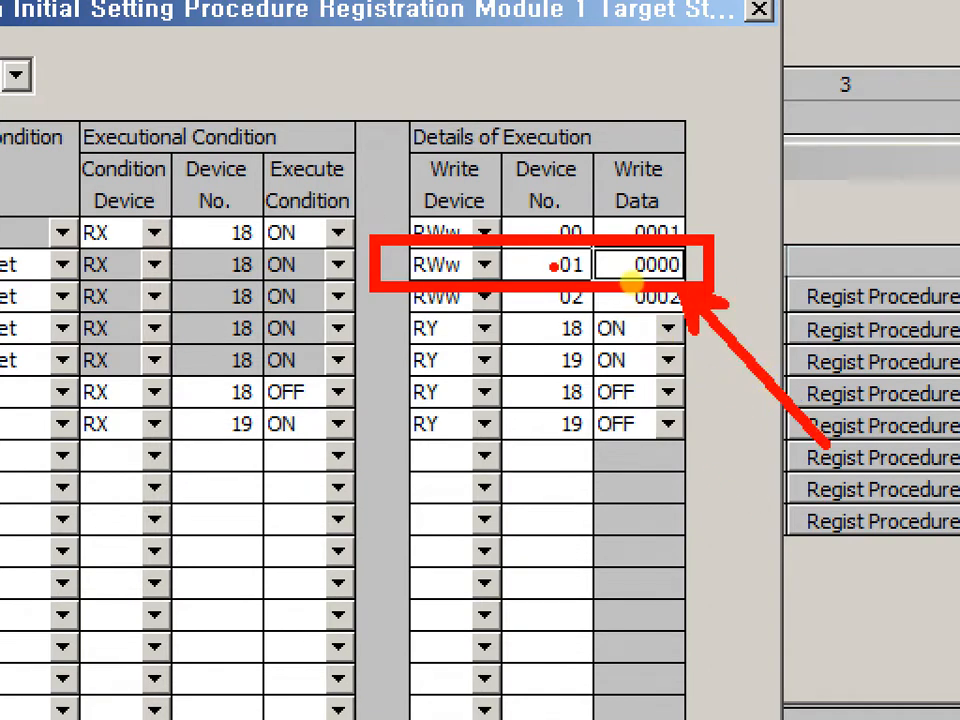
key("Escape")
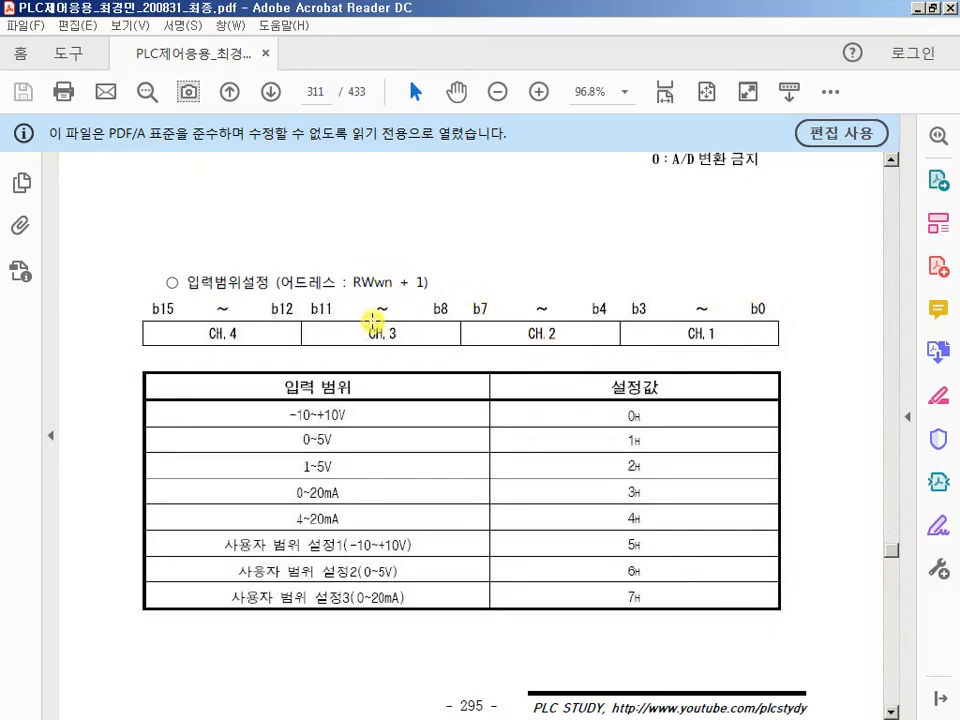
In the PDF's remote device signal table, label the RWwm group D2000 and the RWrn group D1000 with arrows at each address, and clear the marks.
scroll(375, 320, "up", 6)
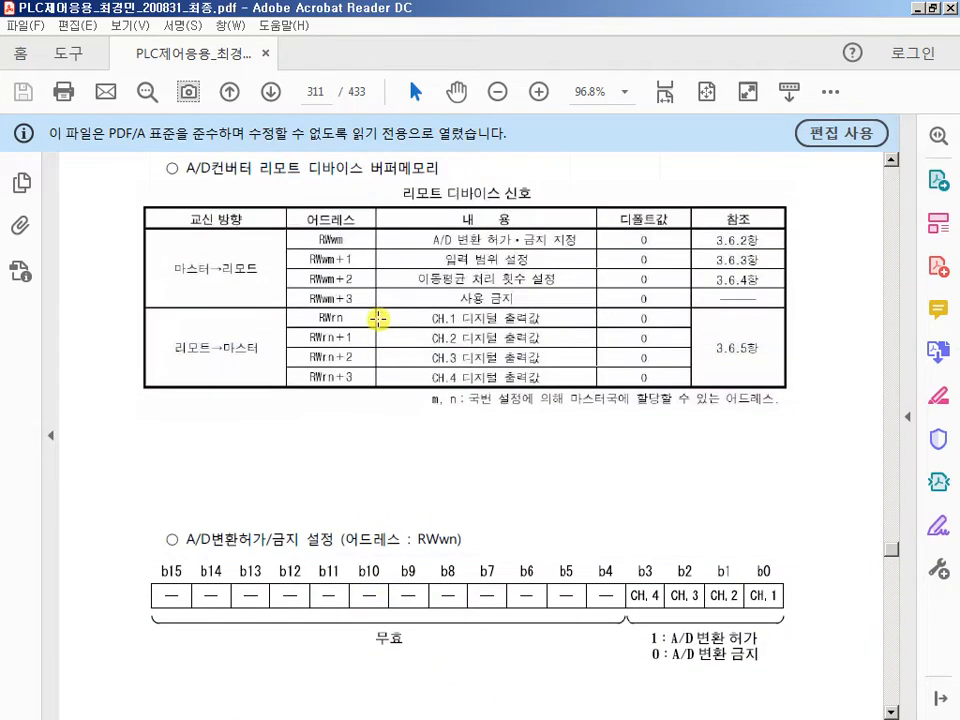
scroll(332, 215, "up", 2)
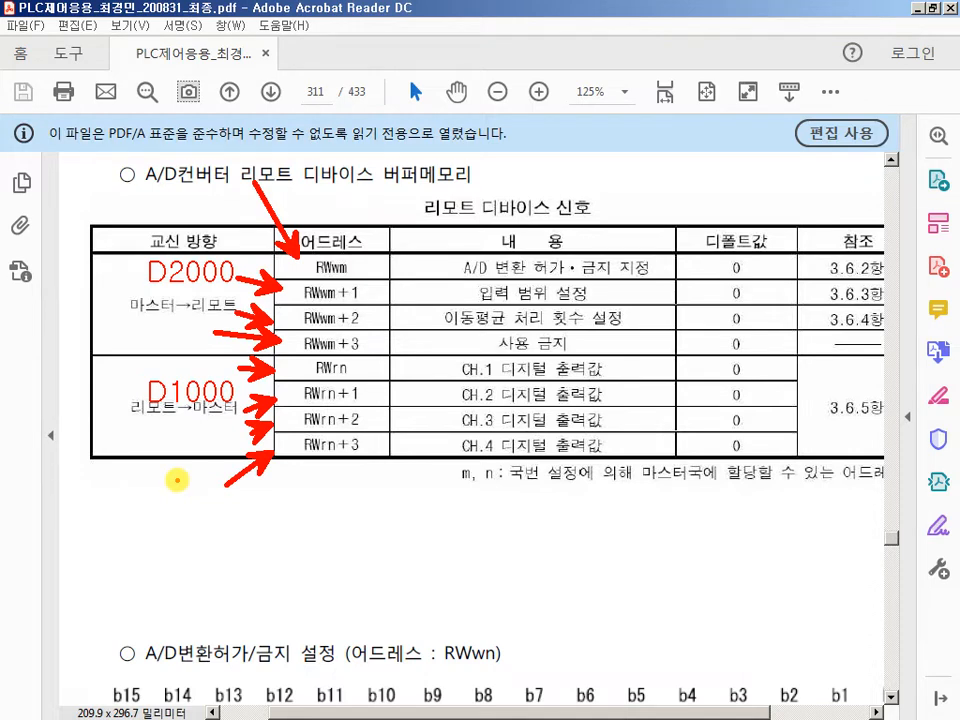
key("Escape")
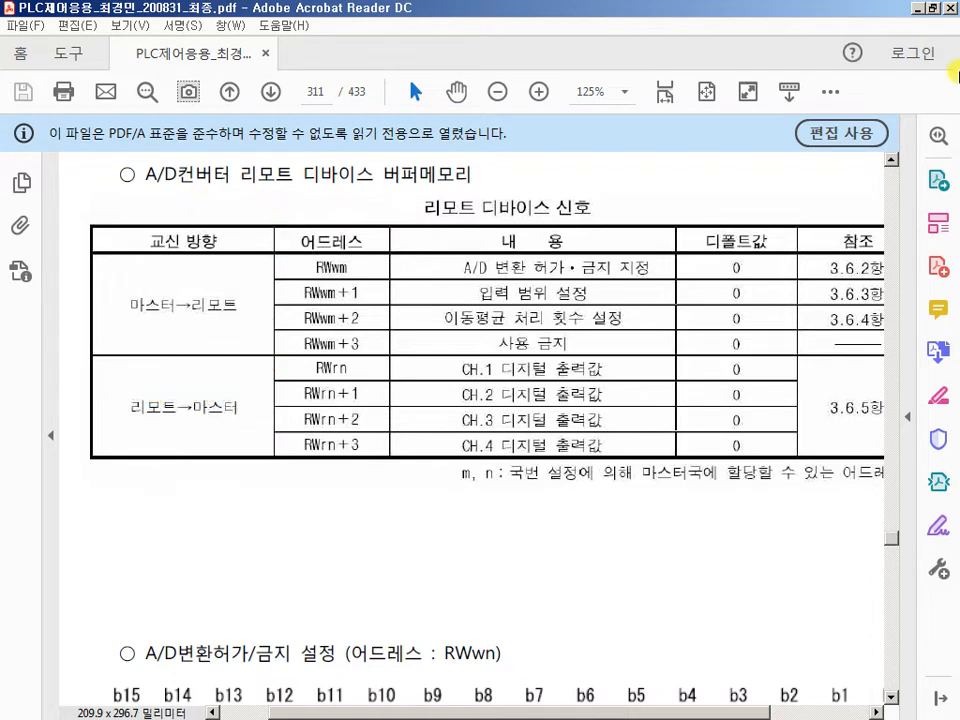
Box the RWwm to RWwm+3 rows of the remote device signal table, clear the box, and return to the RWwn bit layout.
scroll(957, 74, "down", 2)
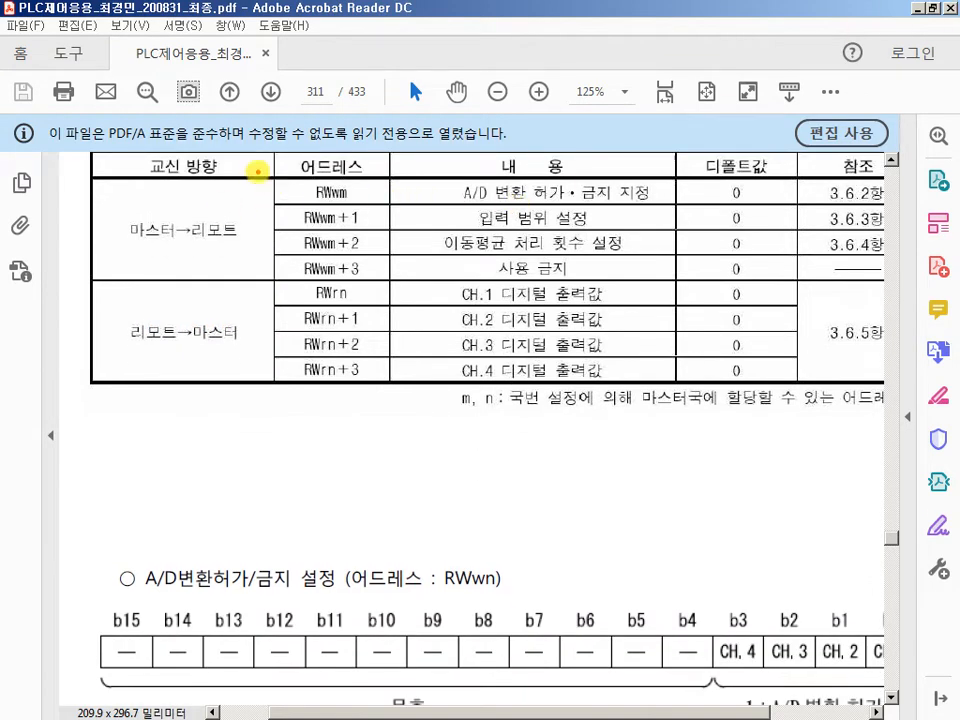
mouse_move(255, 170)
left_mouse_down()
mouse_move(692, 296)
mouse_move(707, 285)
left_mouse_up()
key("Escape")
scroll(589, 315, "down", 5)
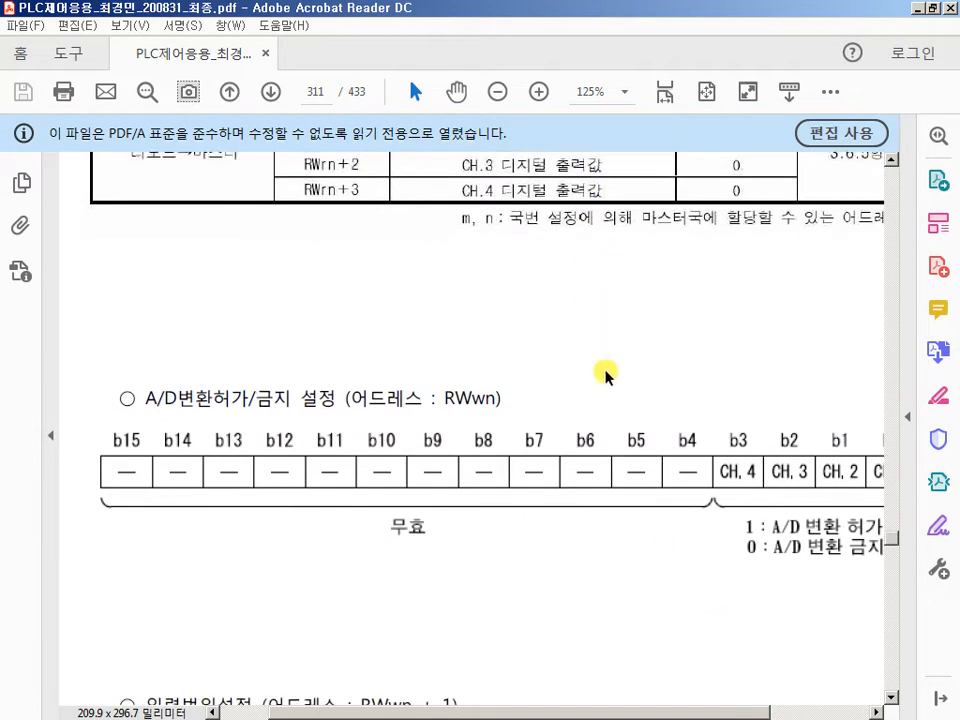
Box the A/D conversion enable/prohibit setting title and its RWwn address in the manual, and clear the boxes.
left_click_drag(408, 366, 551, 426)
left_click_drag(123, 353, 361, 434)
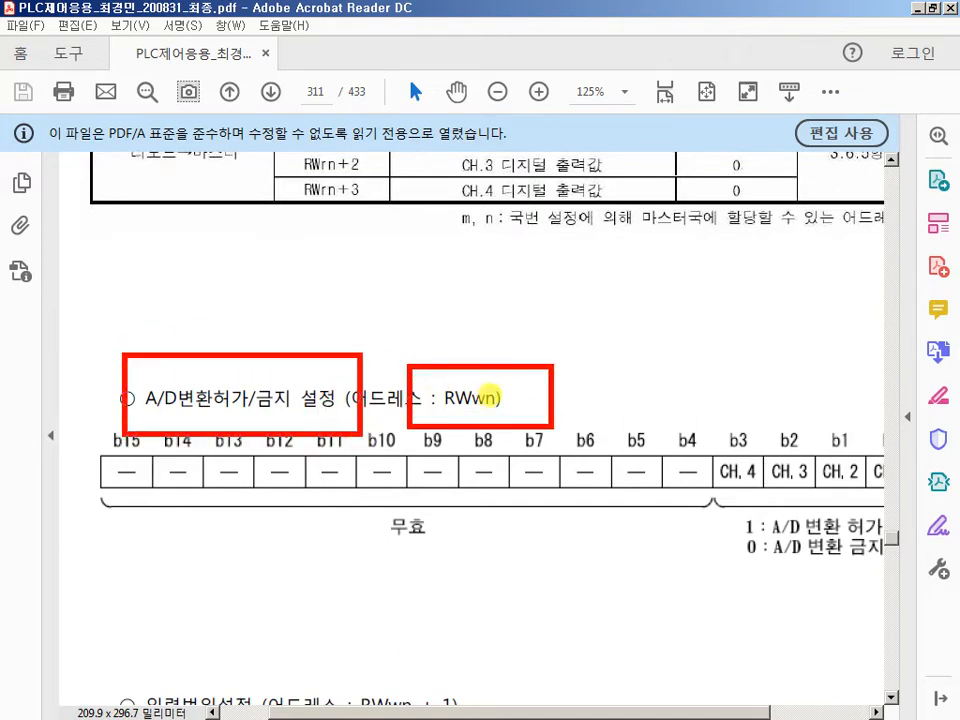
key("Escape")
Box the RWwn + 1 address of the input range setting and its setting value column from 0H to 7H, clearing each box.
scroll(711, 368, "down", 7)
left_click_drag(356, 420, 489, 463)
key("Escape")
scroll(661, 447, "down", 3)
scroll(661, 447, "down", 1)
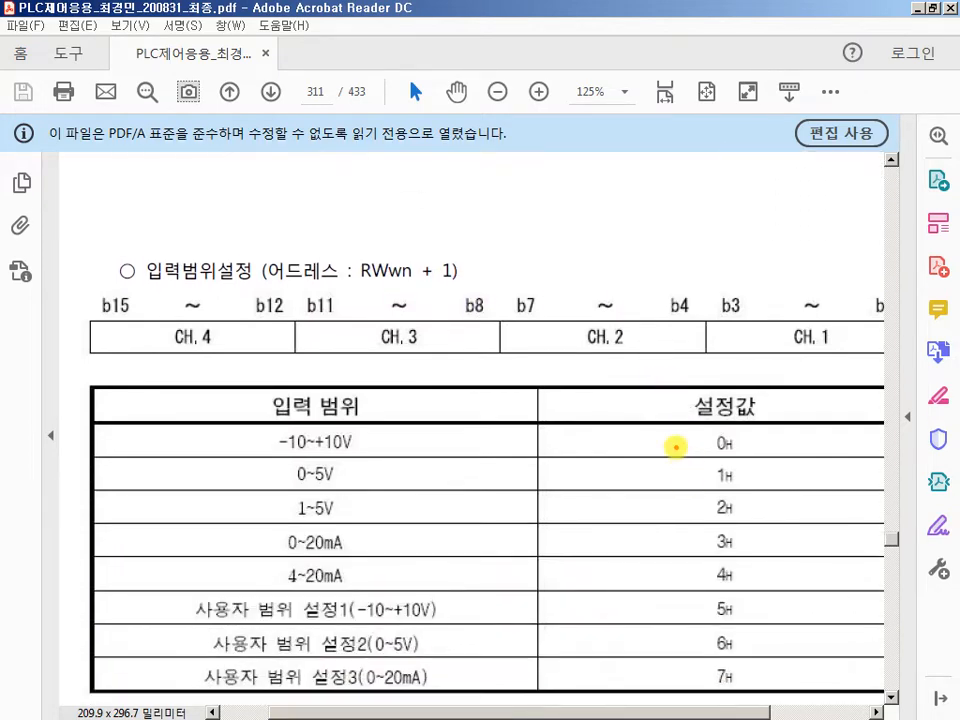
left_click_drag(663, 413, 795, 692)
key("Escape")
Box the moving average processing count setting title for address RWwn + 2 on page 312, and clear the box.
scroll(606, 303, "down", 15)
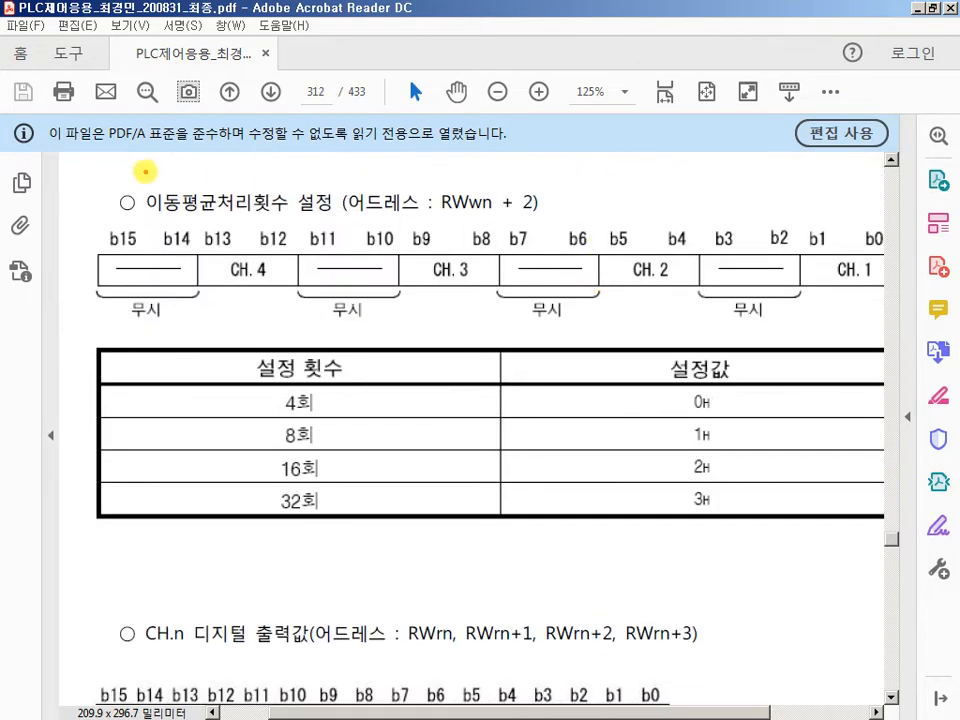
left_click_drag(122, 186, 374, 216)
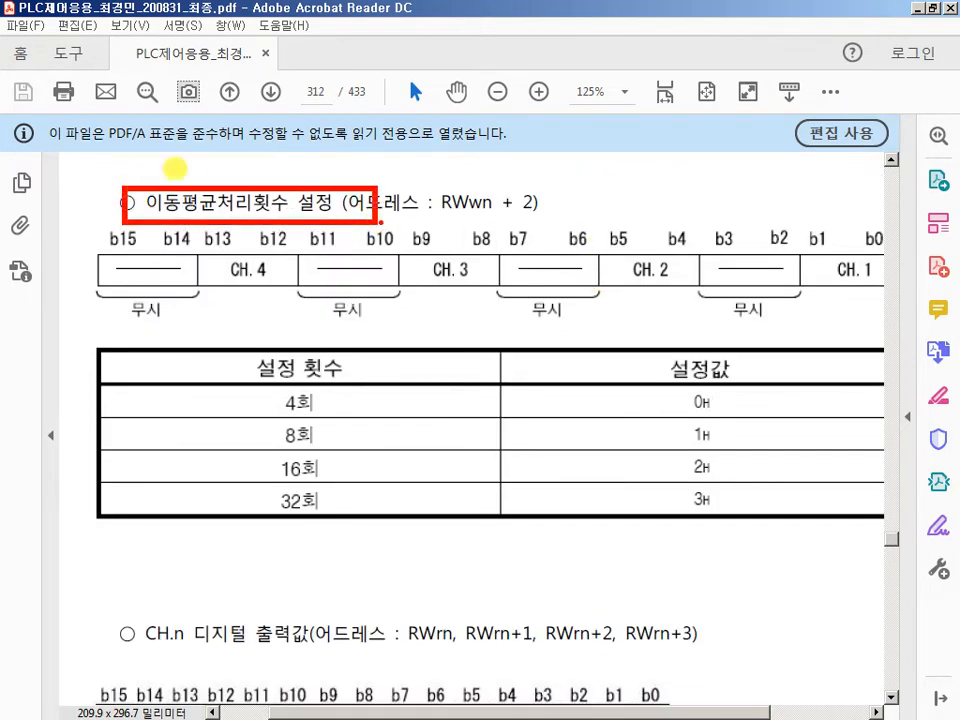
key("Escape")
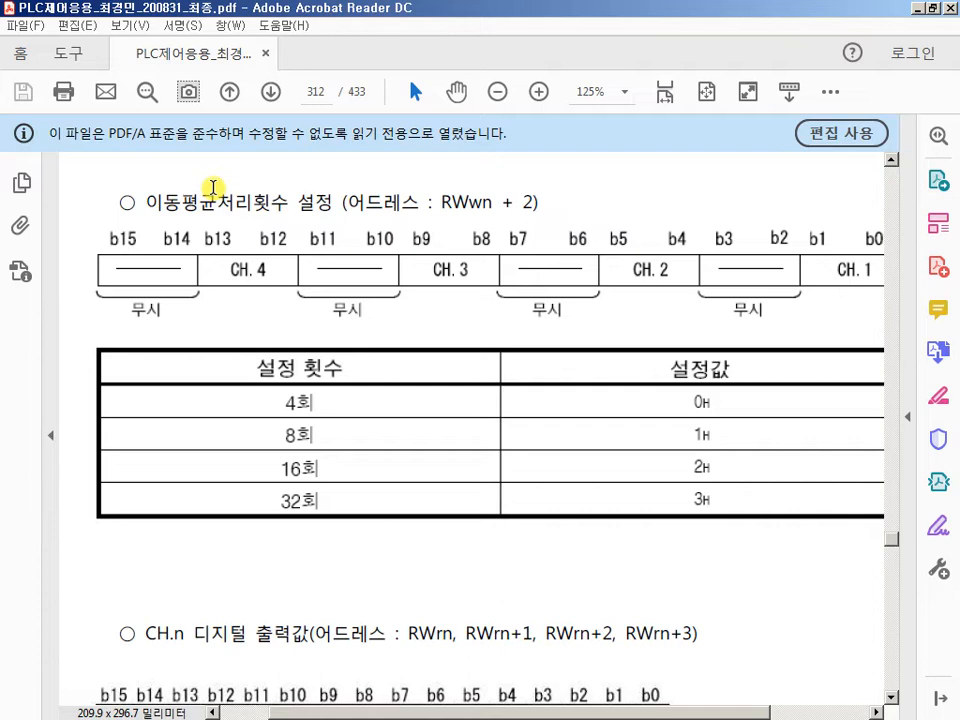
key("alt+Tab")
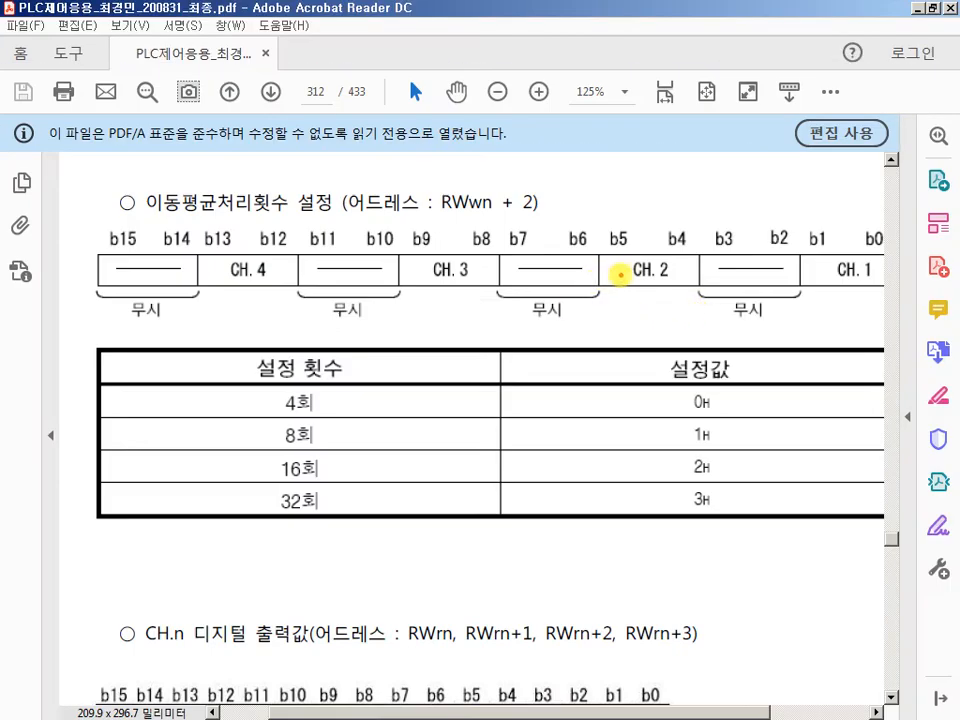
Box the 2H setting value with an arrow to CH.1, box its 16회 row, and clear the marks.
scroll(768, 424, "down", 1)
scroll(774, 409, "up", 1)
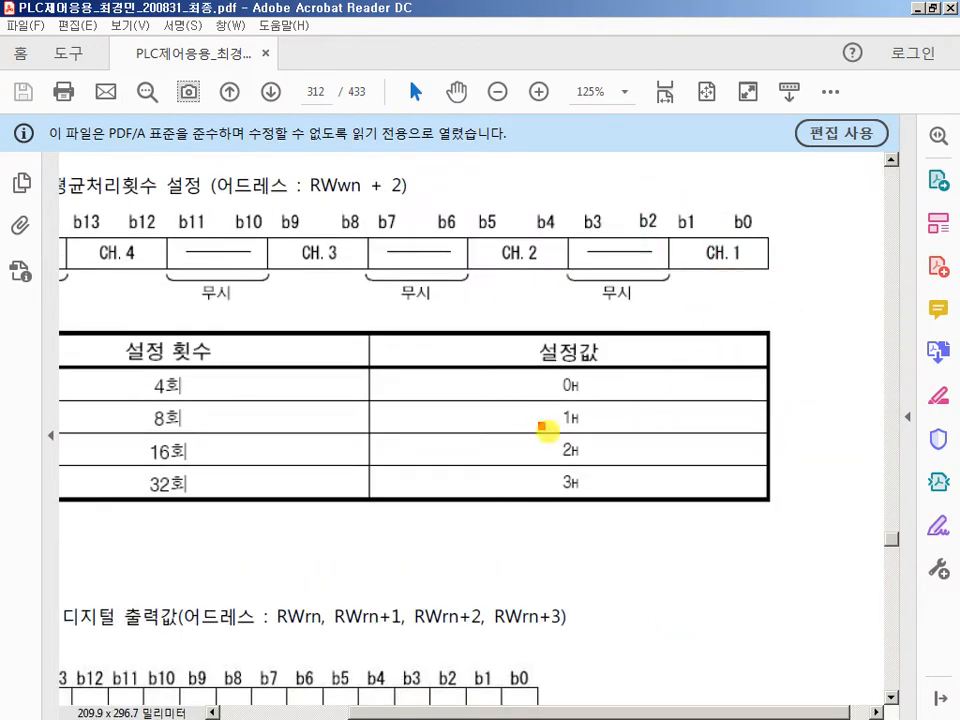
left_click_drag(542, 427, 628, 467)
left_click_drag(697, 298, 626, 433)
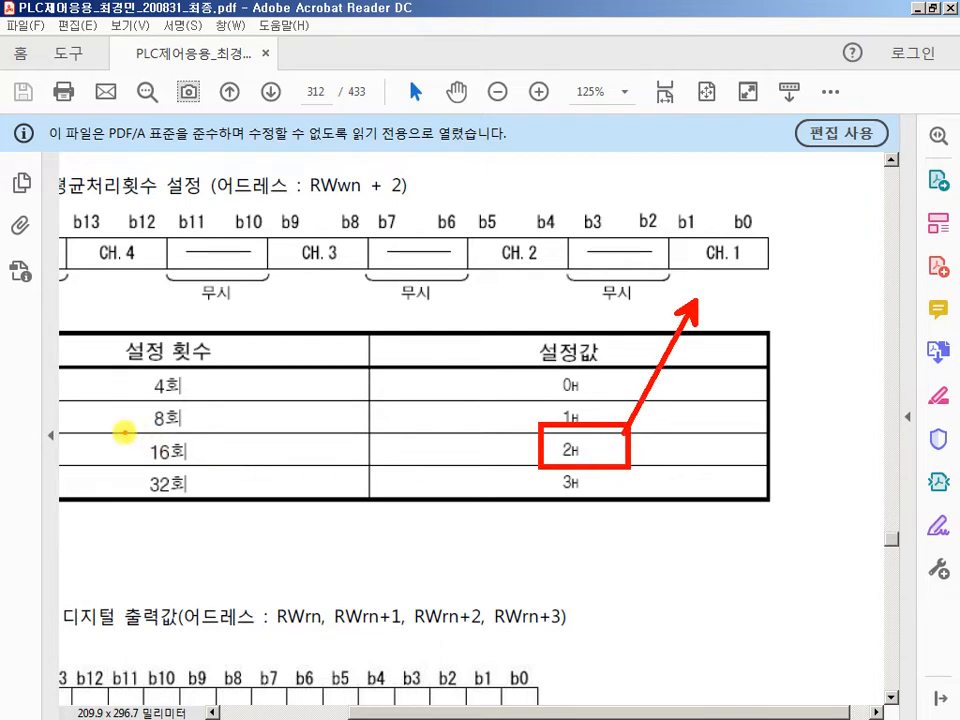
left_click_drag(114, 432, 585, 461)
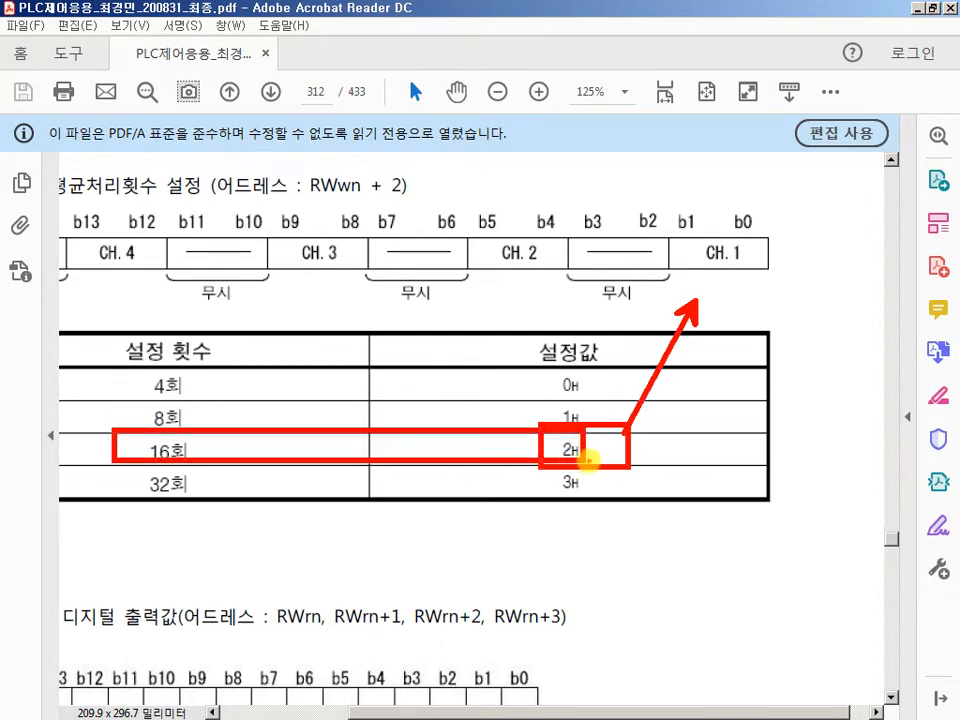
key("Escape")
Show the whole RWwn + 2 layout on the page, box the moving average wording in its title, and clear the box.
scroll(570, 251, "down", 2)
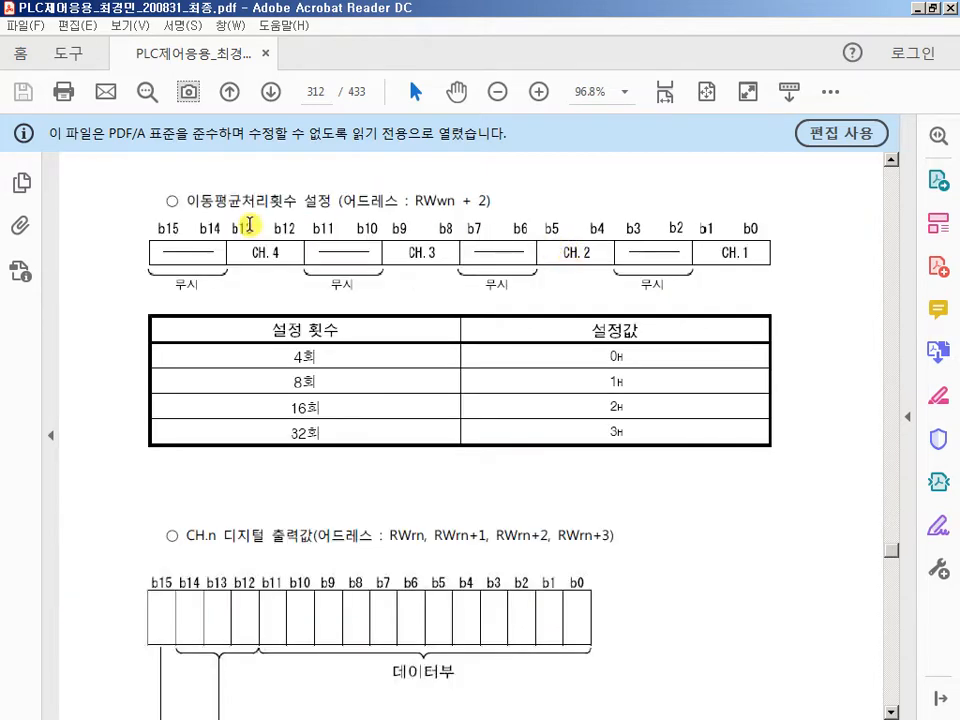
left_click_drag(189, 172, 328, 221)
key("Escape")
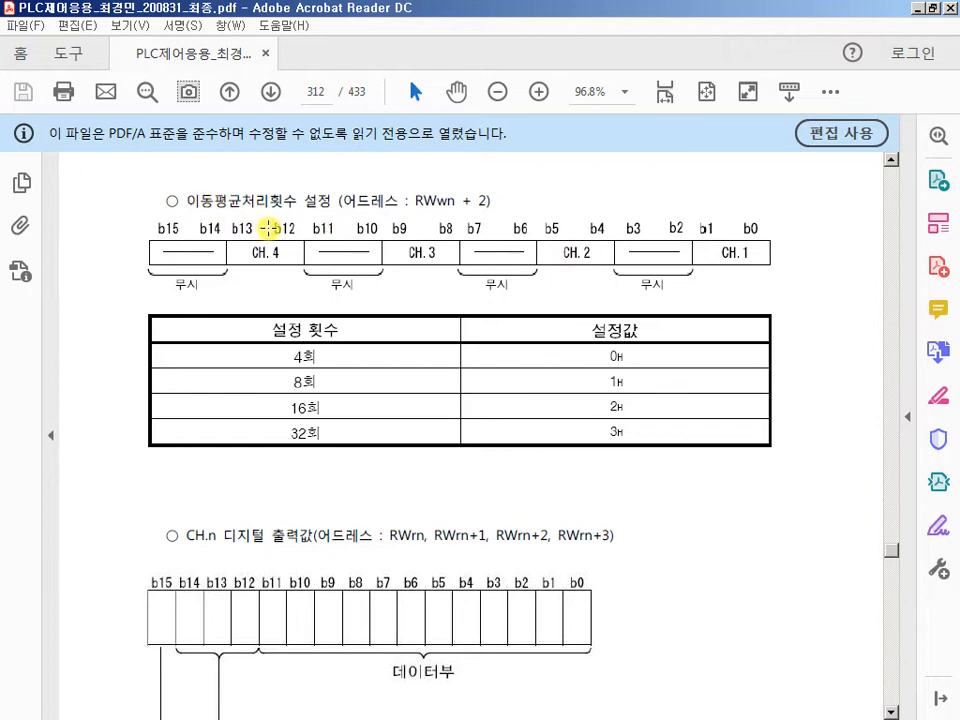
Write a row of zeros above the RWwn + 2 title, cross out the first two and add one at the end, and box the 16회 row.
left_click_drag(311, 166, 311, 190)
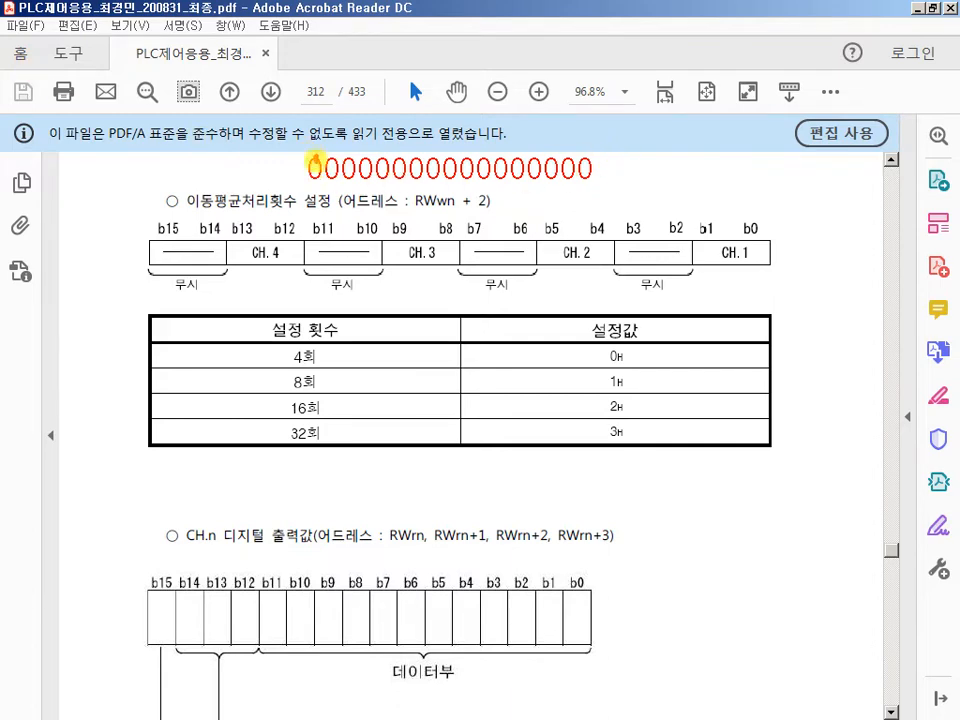
mouse_move(316, 161)
left_mouse_down()
mouse_move(305, 182)
mouse_move(336, 183)
left_mouse_up()
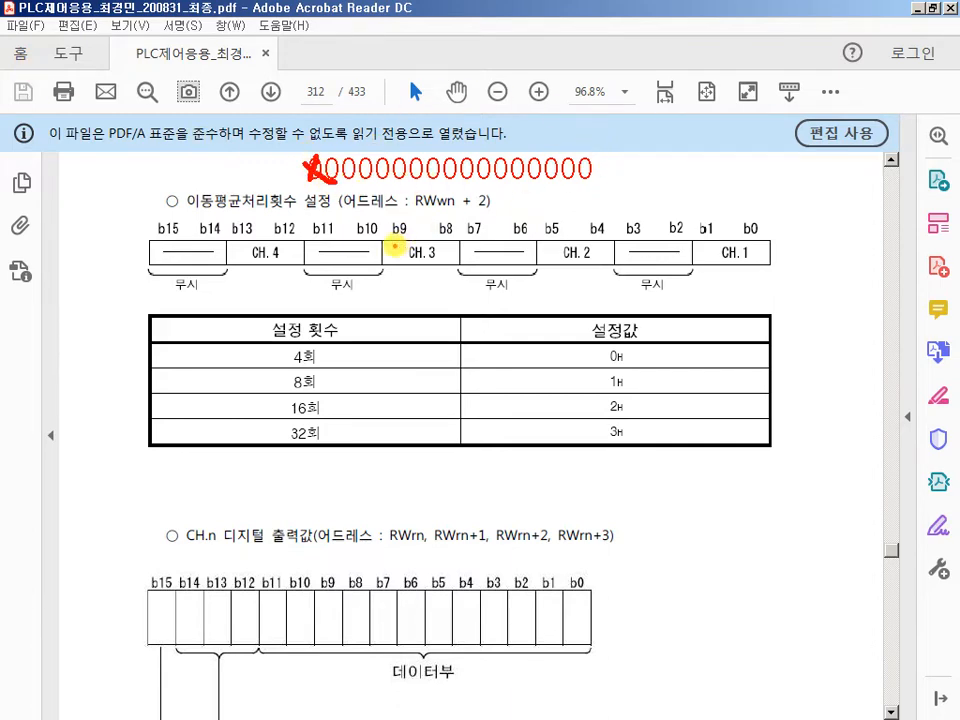
left_click_drag(601, 164, 597, 163)
mouse_move(336, 160)
left_mouse_down()
mouse_move(320, 180)
mouse_move(345, 178)
left_mouse_up()
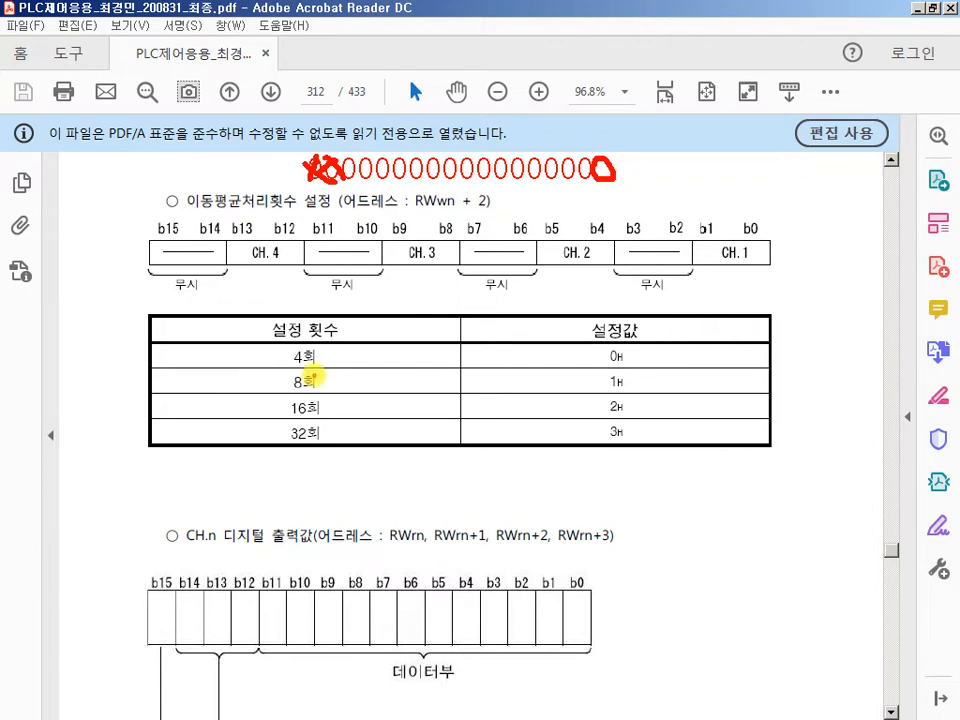
mouse_move(221, 393)
left_mouse_down()
mouse_move(496, 421)
mouse_move(669, 421)
left_mouse_up()
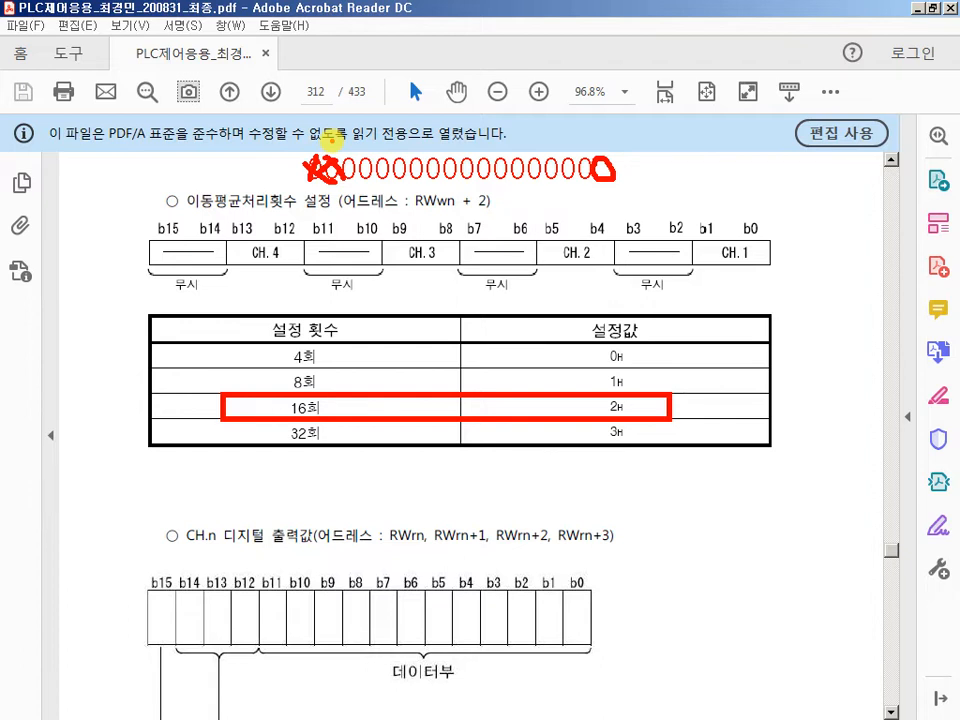
Draw a freehand signal line above the zeros with a vertical mark across it, try an arrow at the mark, and undo the arrow.
mouse_move(228, 84)
left_mouse_down()
mouse_move(268, 70)
mouse_move(397, 62)
mouse_move(535, 69)
mouse_move(538, 40)
mouse_move(537, 95)
mouse_move(615, 65)
mouse_move(697, 67)
left_mouse_up()
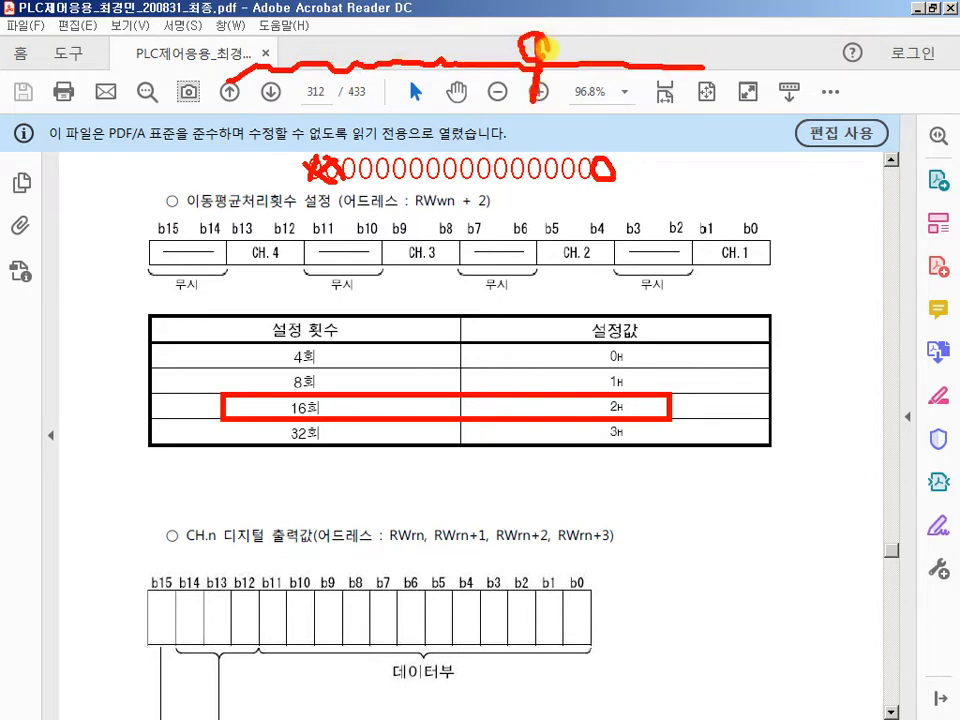
left_click_drag(537, 32, 418, 2)
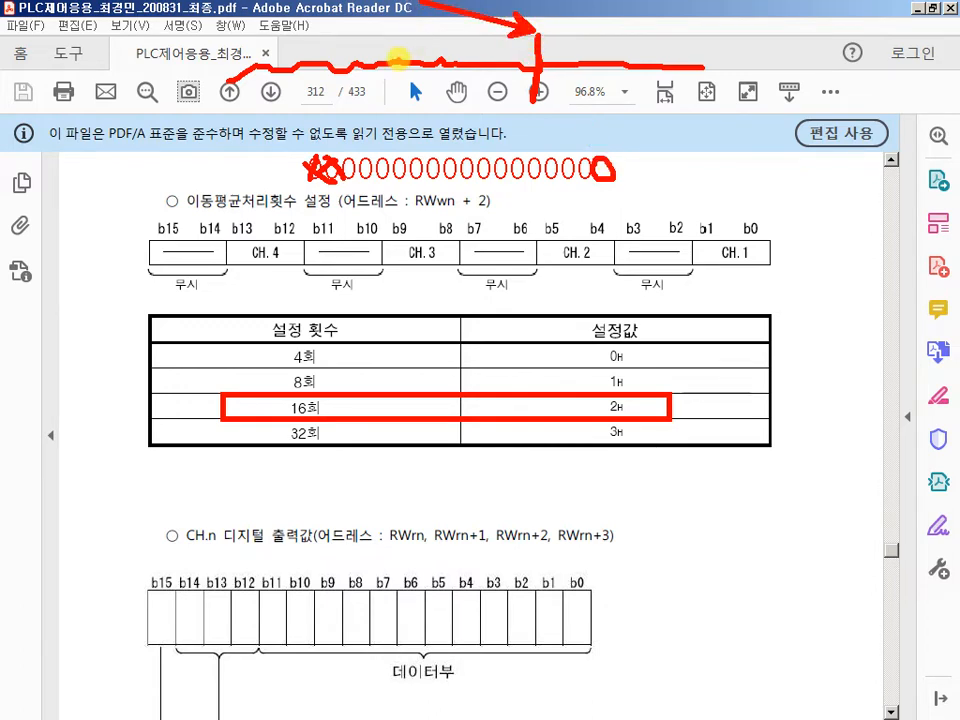
key("ctrl+z")
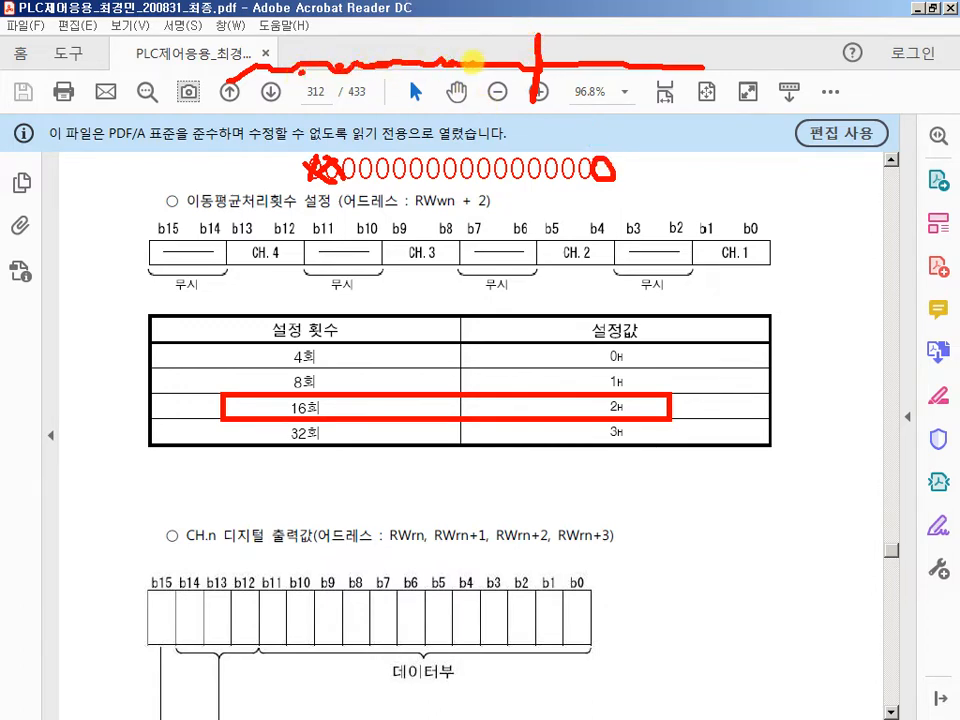
Box the row of zeros and the 32회 row in turn, undoing each box, and clear all remaining marks.
left_click_drag(297, 143, 648, 187)
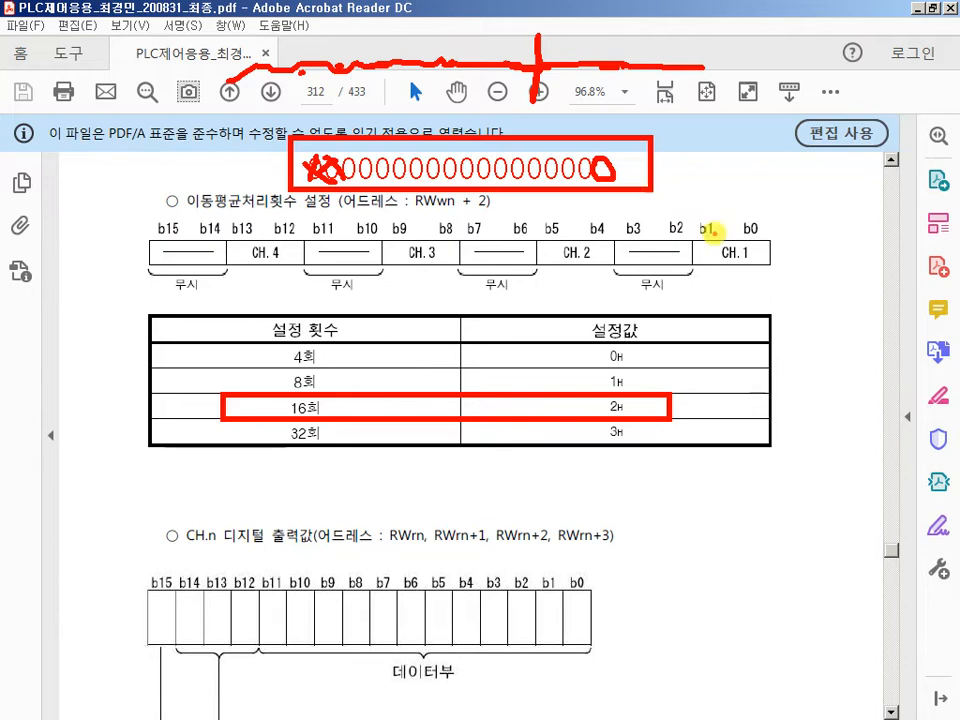
key("ctrl+z")
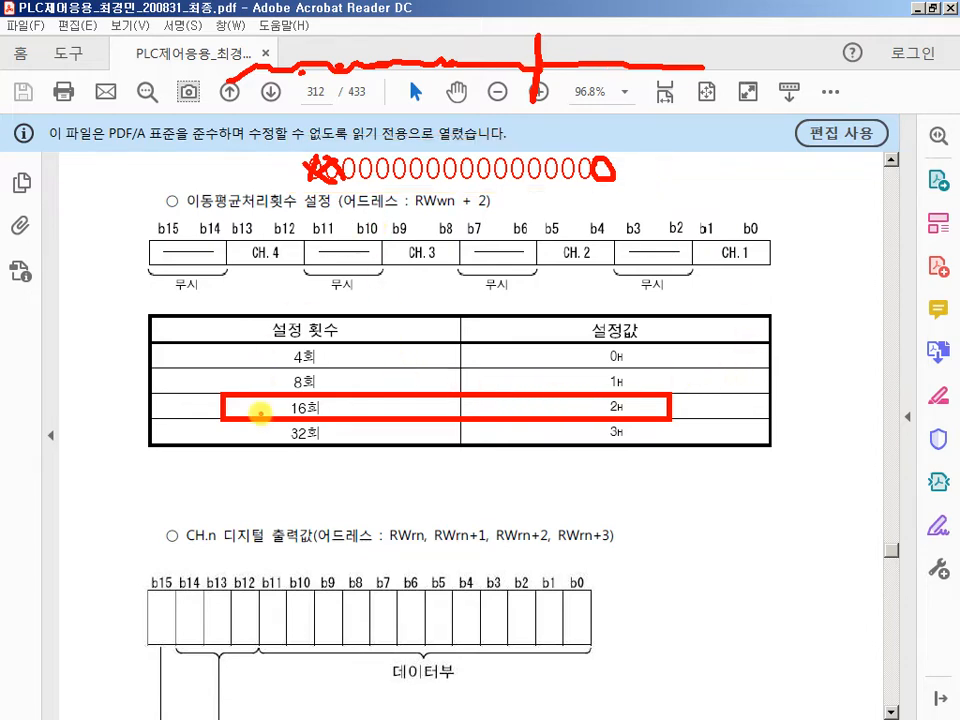
left_click_drag(220, 418, 670, 458)
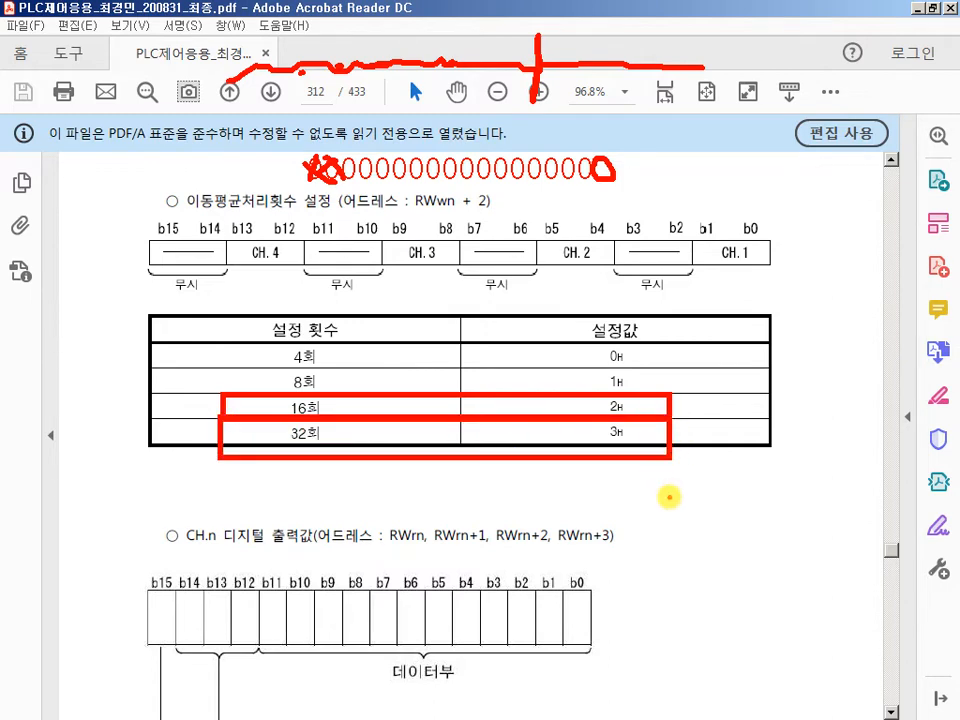
key("ctrl+z")
key("Escape")
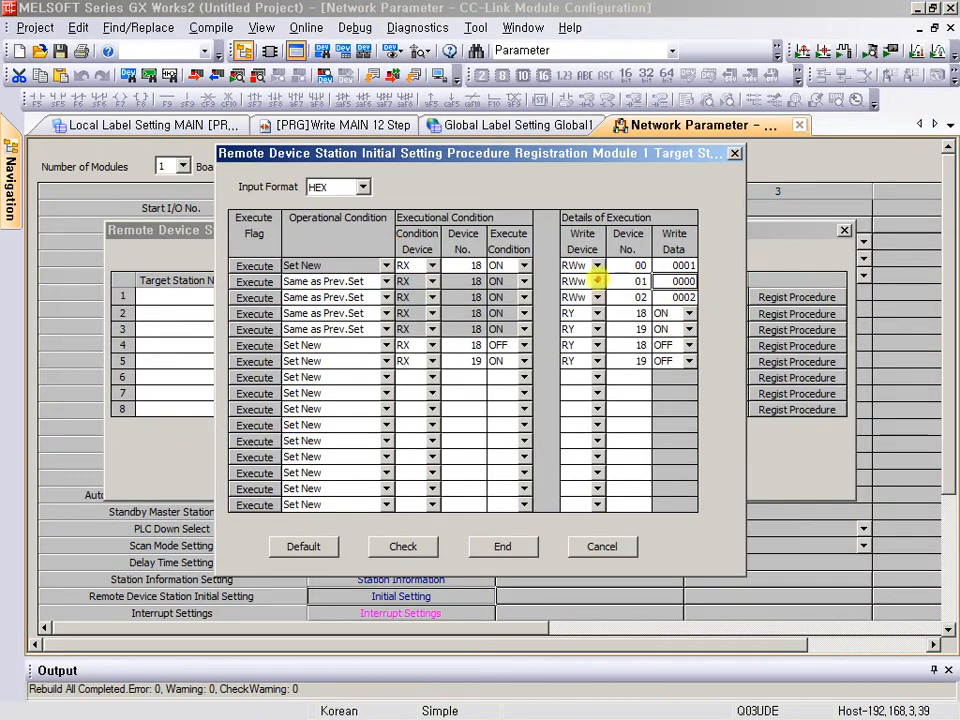
In the GX Works2 procedure registration dialog, box the RWw 02 row with write data 0002, point an arrow at it, clear the marks, and return to the PDF.
mouse_move(557, 289)
left_mouse_down()
mouse_move(729, 310)
mouse_move(800, 400)
left_mouse_up()
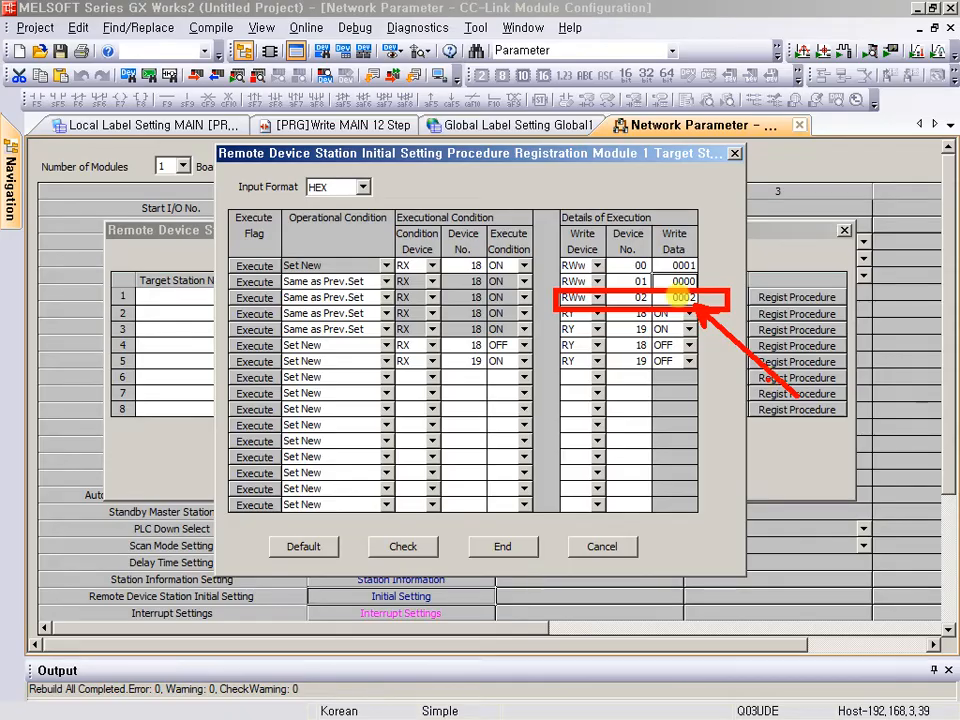
key("Escape")
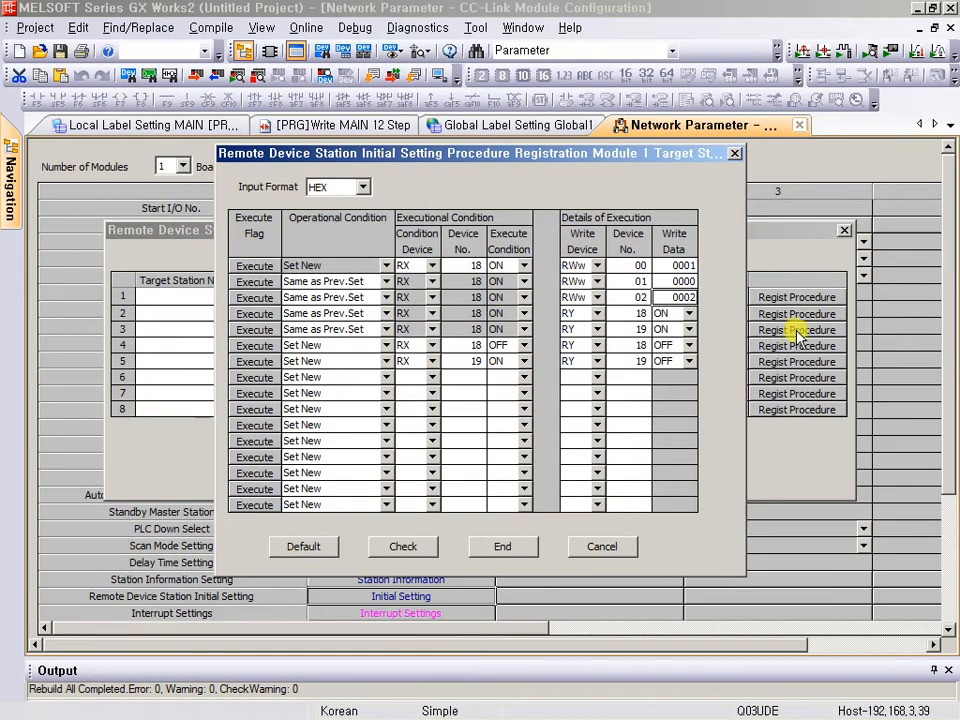
key("alt+Tab")
Enlarge the RX(n+1)8 initial data processing request timing chart on page 310, box its waveforms, and clear the box.
scroll(537, 287, "up", 9)
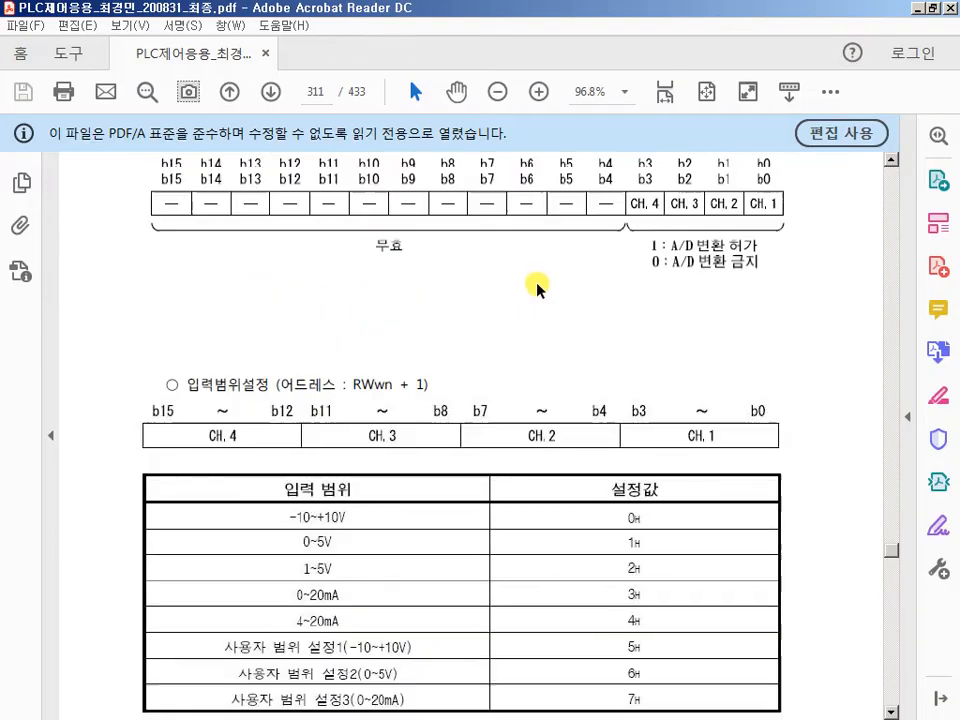
scroll(537, 287, "up", 12)
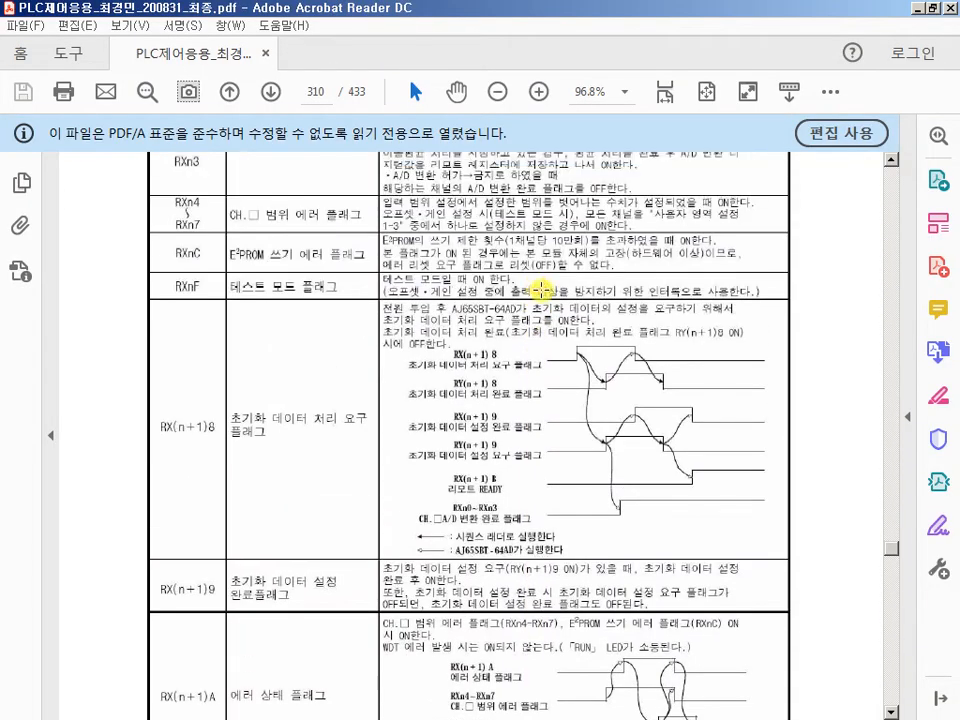
scroll(606, 398, "up", 2)
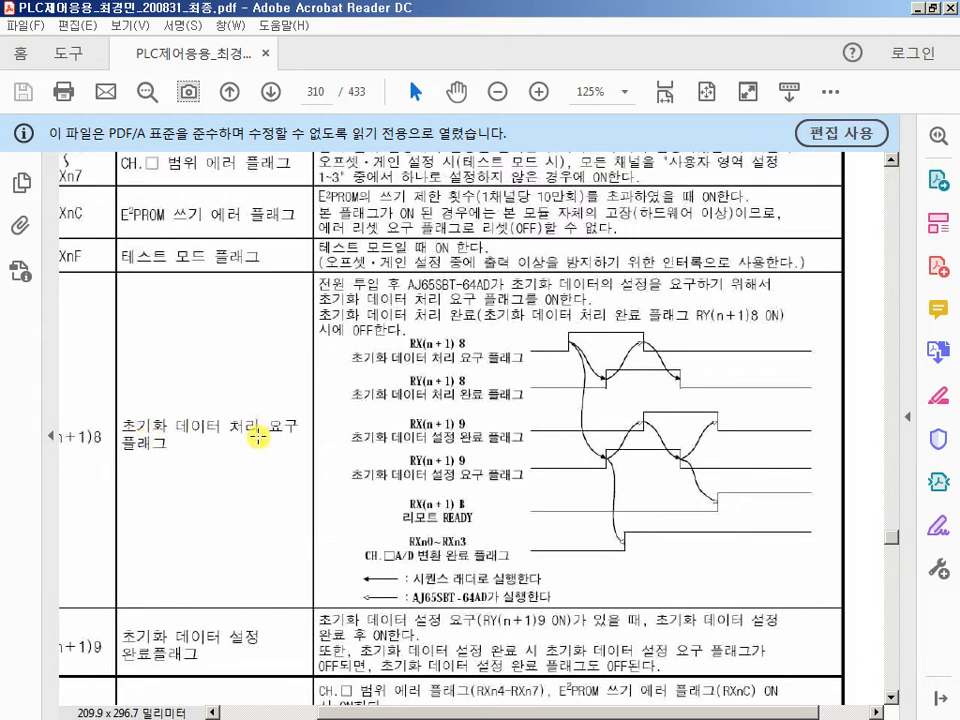
scroll(679, 467, "up", 3)
scroll(675, 439, "down", 1)
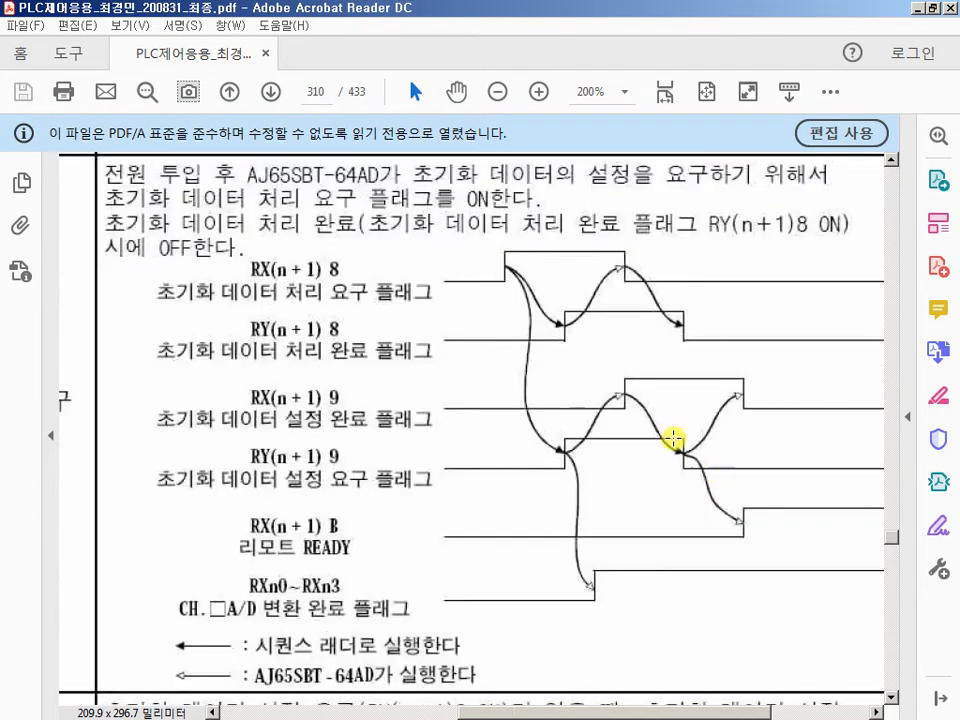
mouse_move(428, 222)
left_mouse_down()
mouse_move(632, 476)
mouse_move(776, 633)
left_mouse_up()
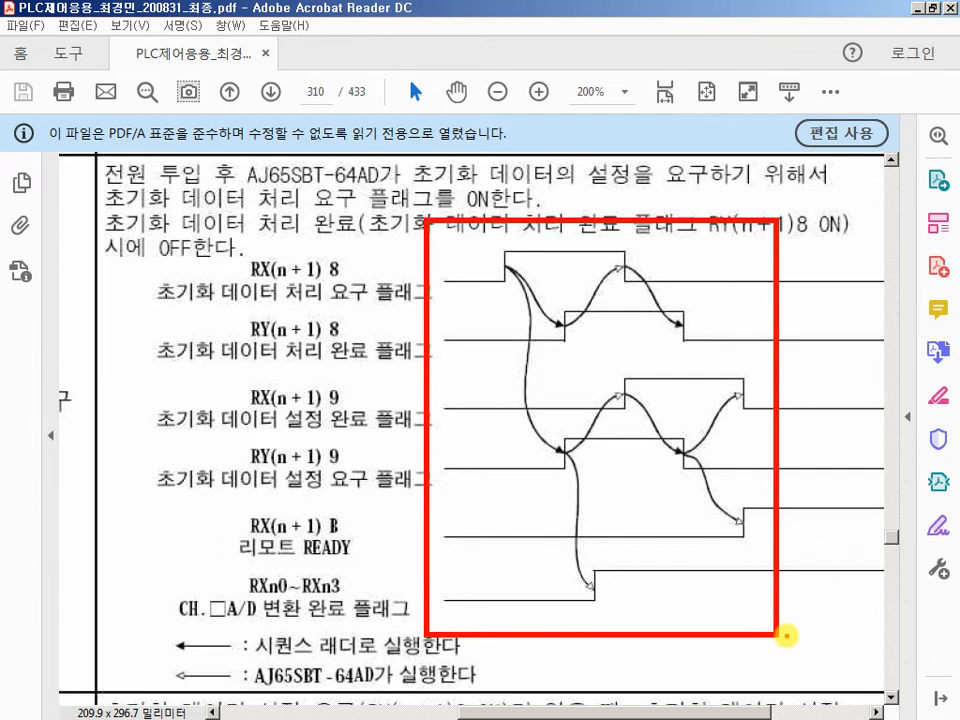
key("Escape")
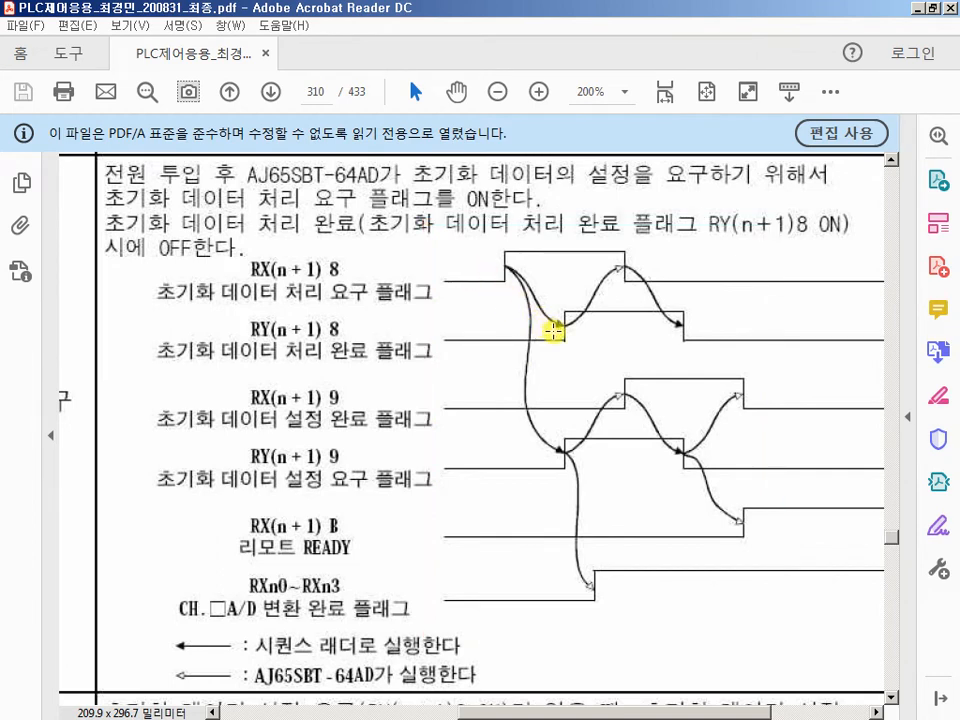
left_click_drag(548, 333, 454, 405)
key("e")
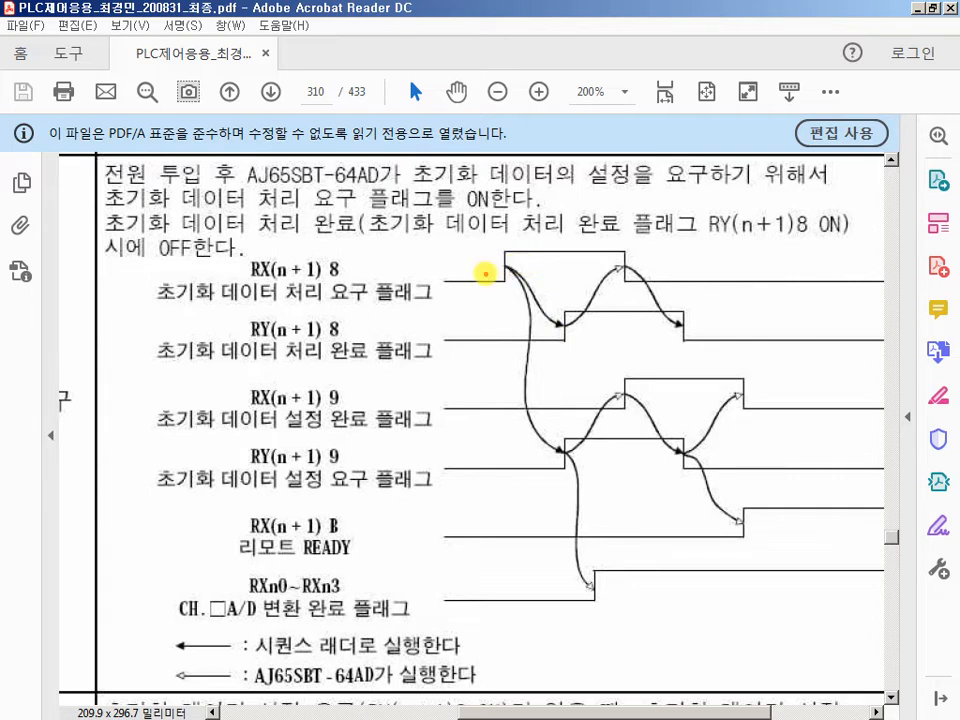
left_click_drag(504, 252, 493, 317)
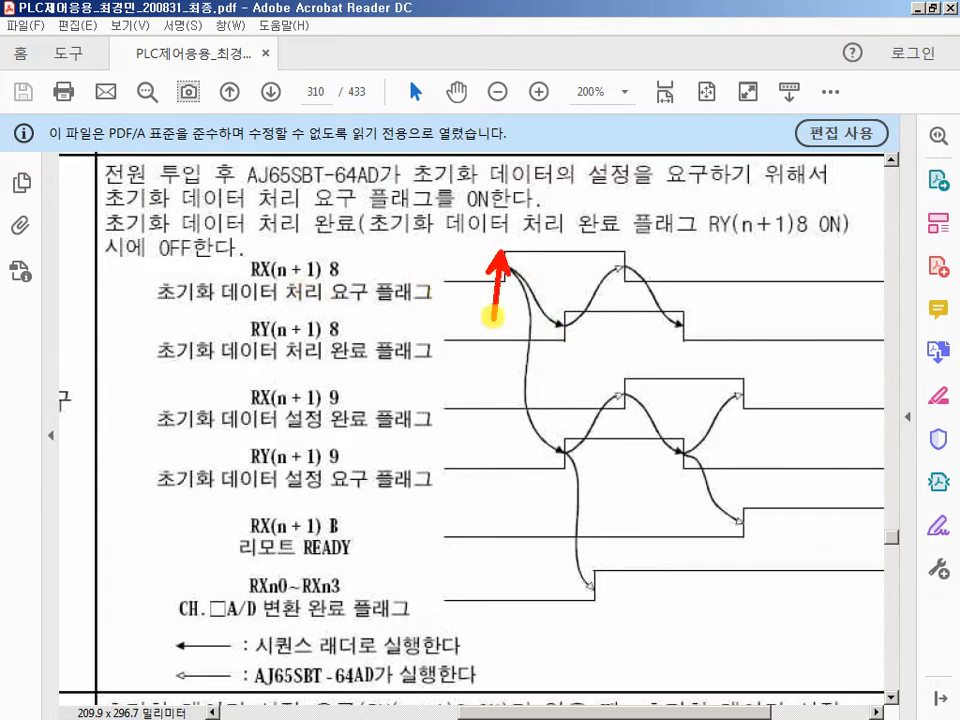
key("e")
Draw an upward arrow beside the RX(n+1)8 rising edge, and arrows from that edge to the RY(n+1)8 and RY(n+1)9 rising edges.
left_click_drag(478, 249, 476, 312)
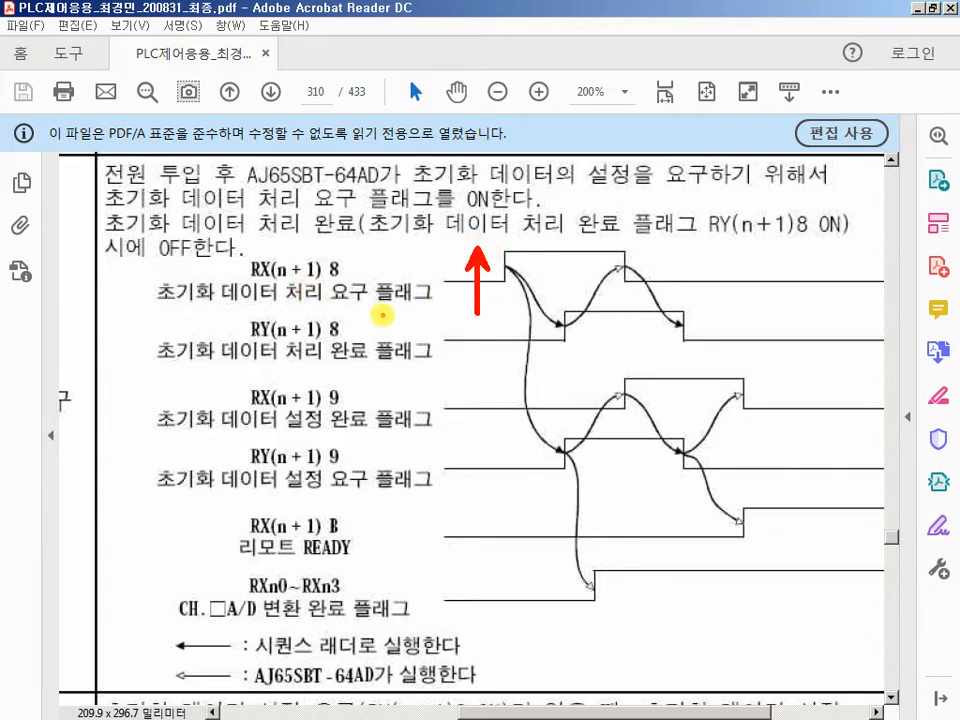
left_click_drag(561, 317, 503, 250)
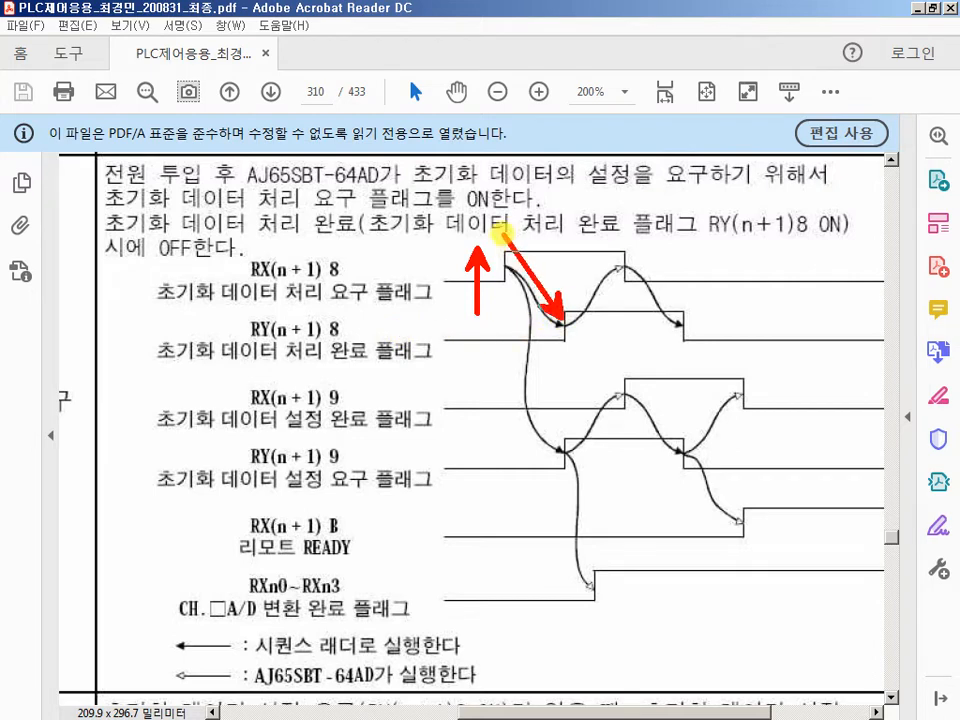
left_click_drag(553, 440, 506, 254)
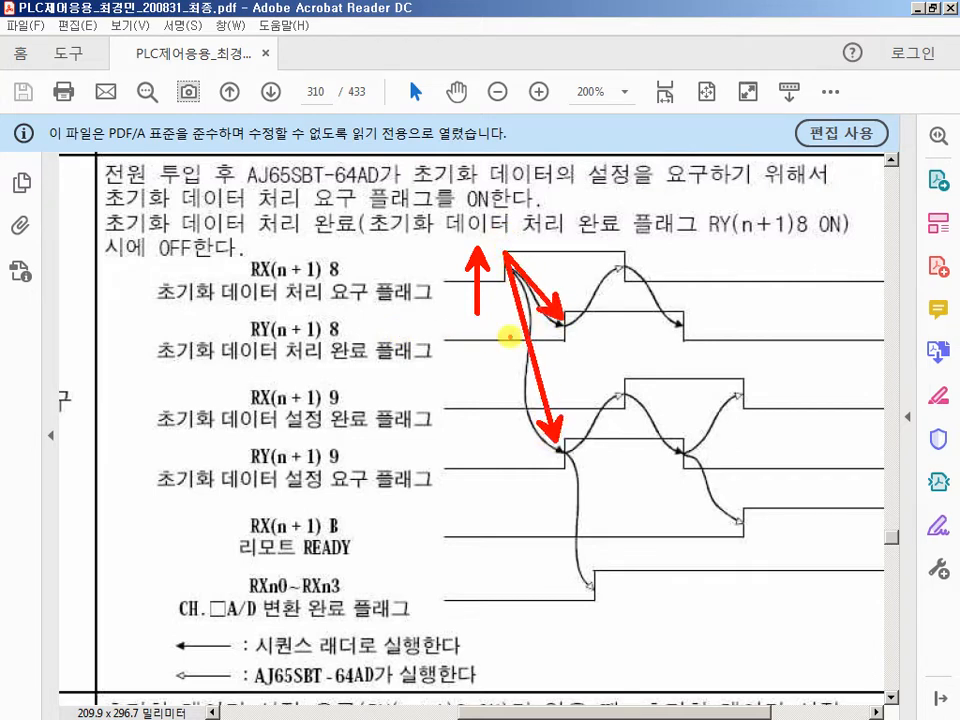
Box the RY(n+1)9 and RY(n+1)8 rows in the timing chart, and the matching RY 18 and RY 19 ON rows in the GX Works2 procedure table.
mouse_move(238, 441)
left_mouse_down()
mouse_move(325, 488)
mouse_move(569, 496)
left_mouse_up()
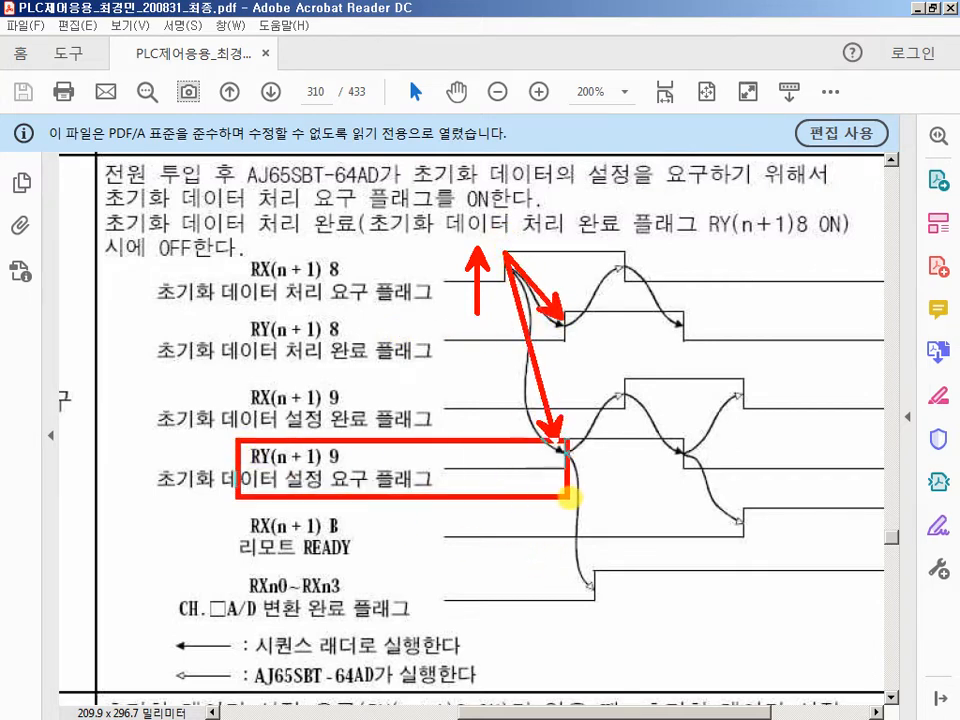
left_click_drag(228, 312, 593, 357)
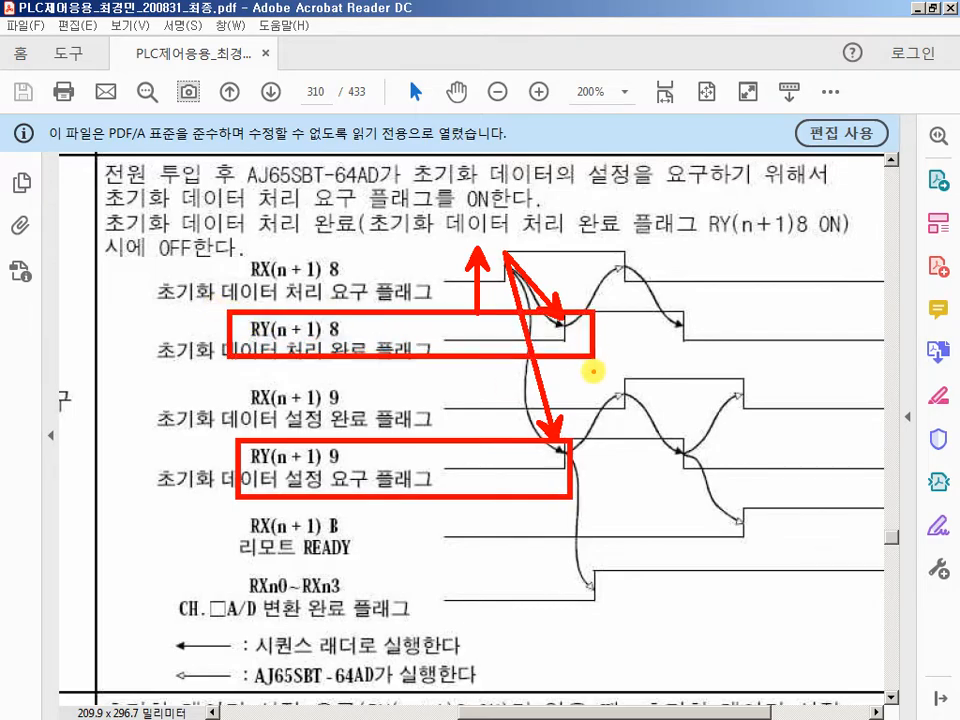
key("Escape")
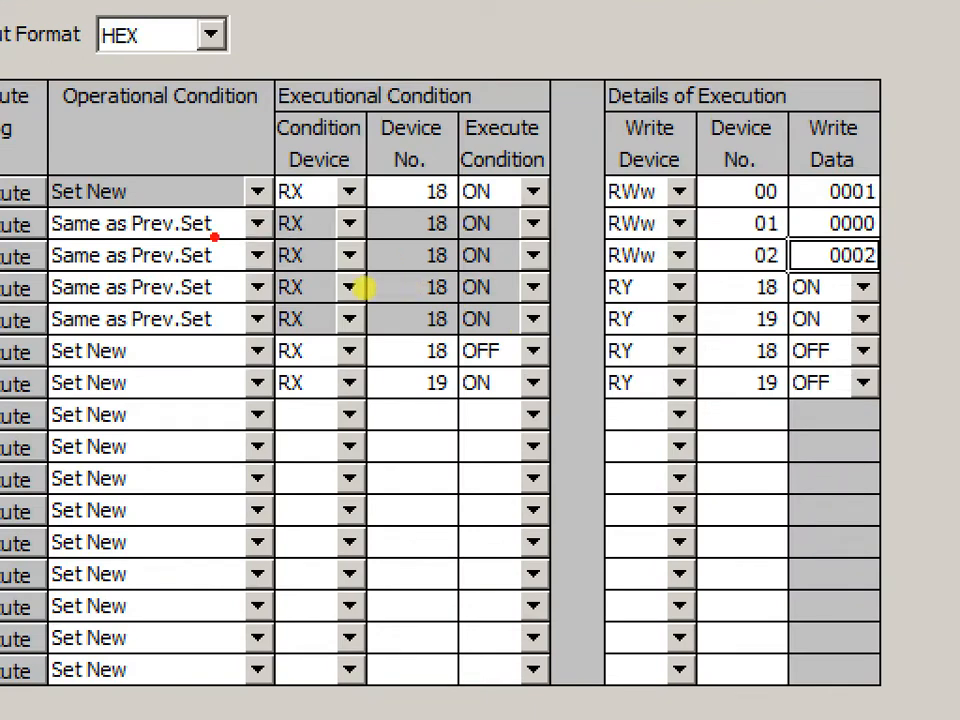
mouse_move(122, 272)
left_mouse_down()
mouse_move(529, 345)
mouse_move(930, 335)
left_mouse_up()
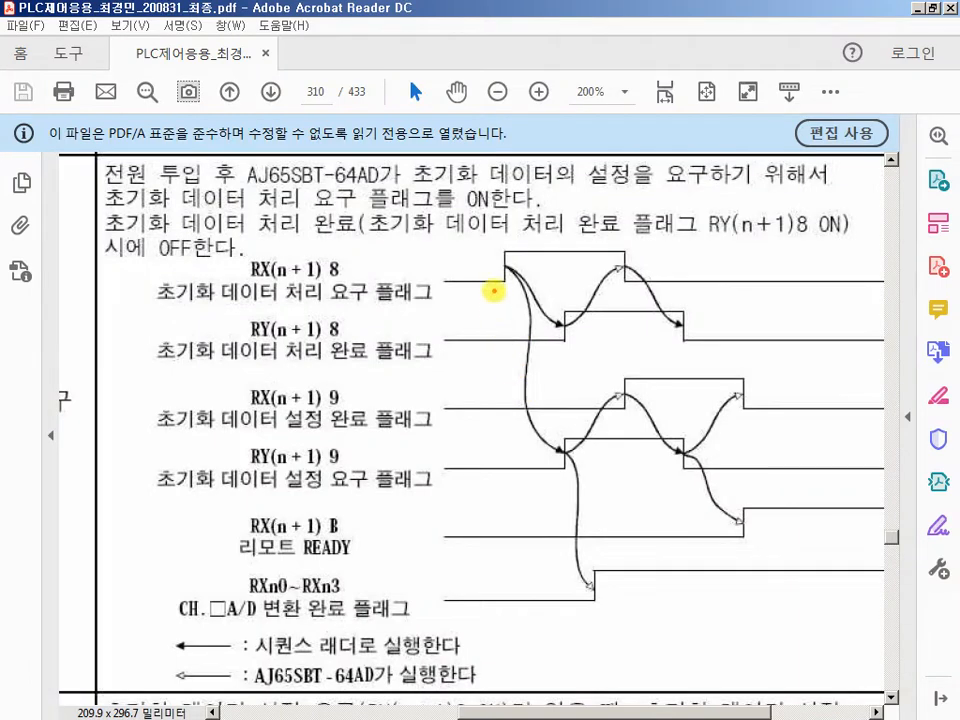
Back in the PDF, box the stretch from the RX(n+1)8 to the RY rising edges, point an arrow at the RX(n+1)8 falling edge, and clear the marks.
mouse_move(492, 243)
left_mouse_down()
mouse_move(537, 343)
mouse_move(579, 396)
mouse_move(586, 478)
left_mouse_up()
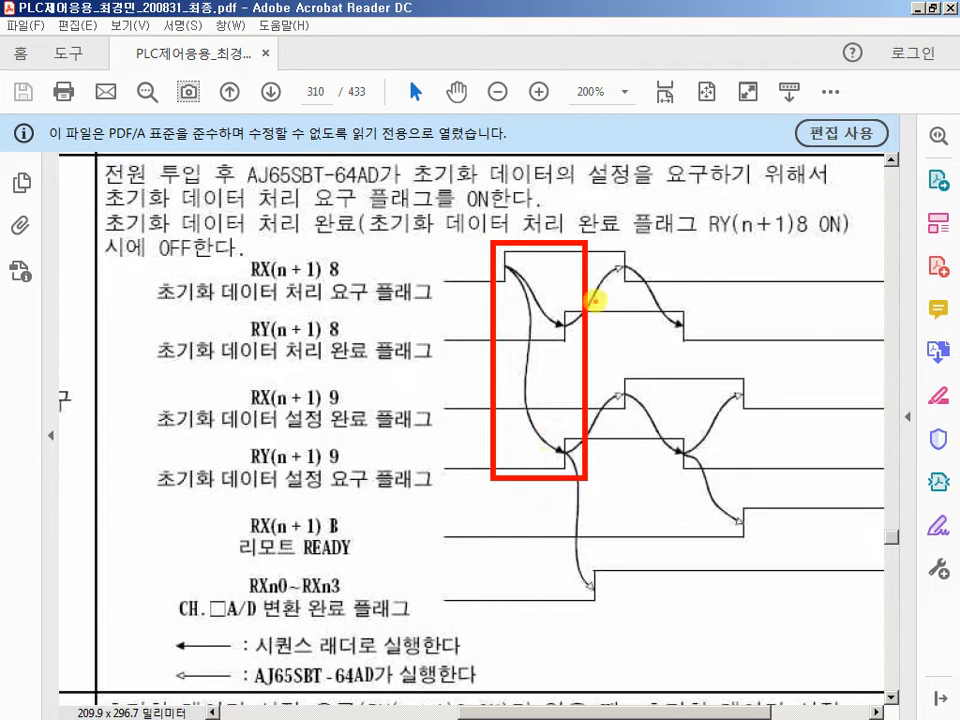
left_click_drag(615, 269, 636, 352)
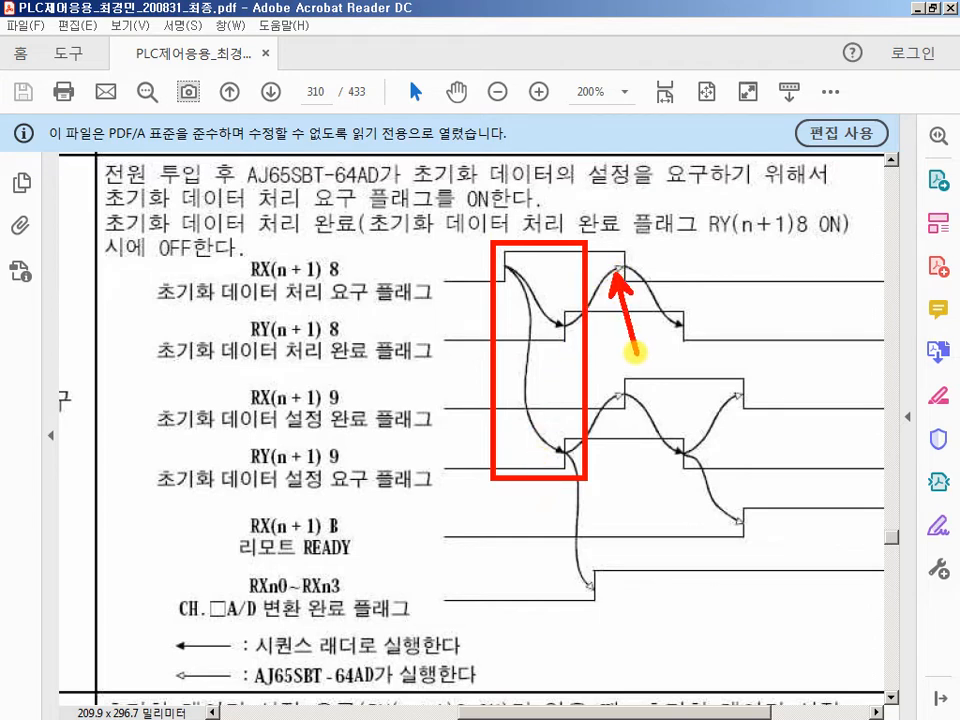
key("ctrl+z")
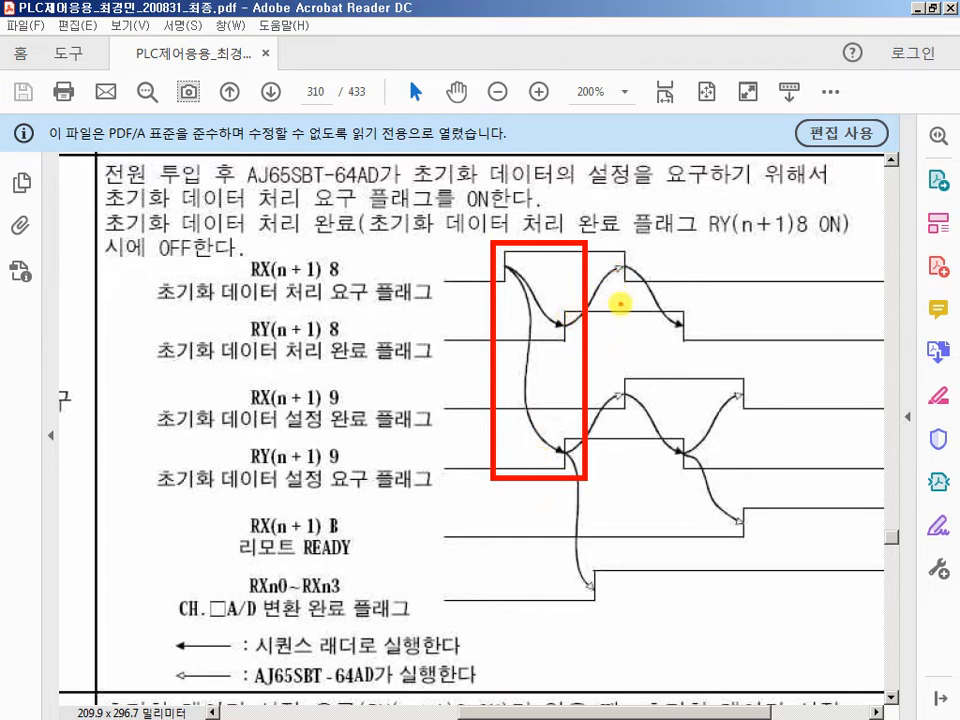
key("Escape")
Box the RX(n+1)8 label, and draw arrows at its falling edge and from there toward the RY(n+1)8 falling edge.
left_click_drag(211, 236, 368, 314)
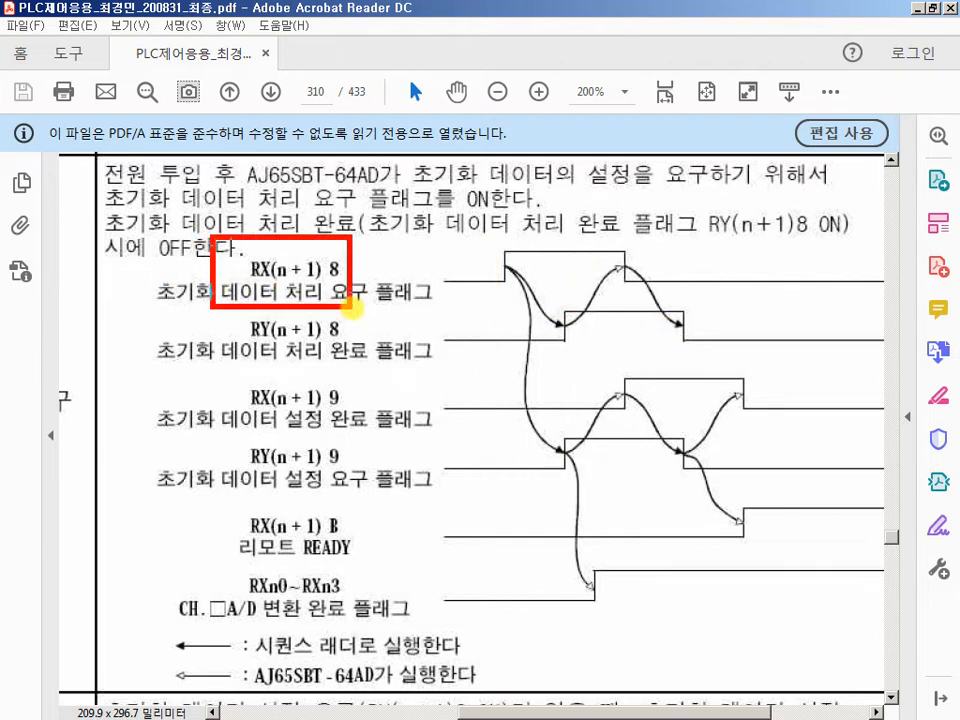
left_click_drag(619, 279, 614, 222)
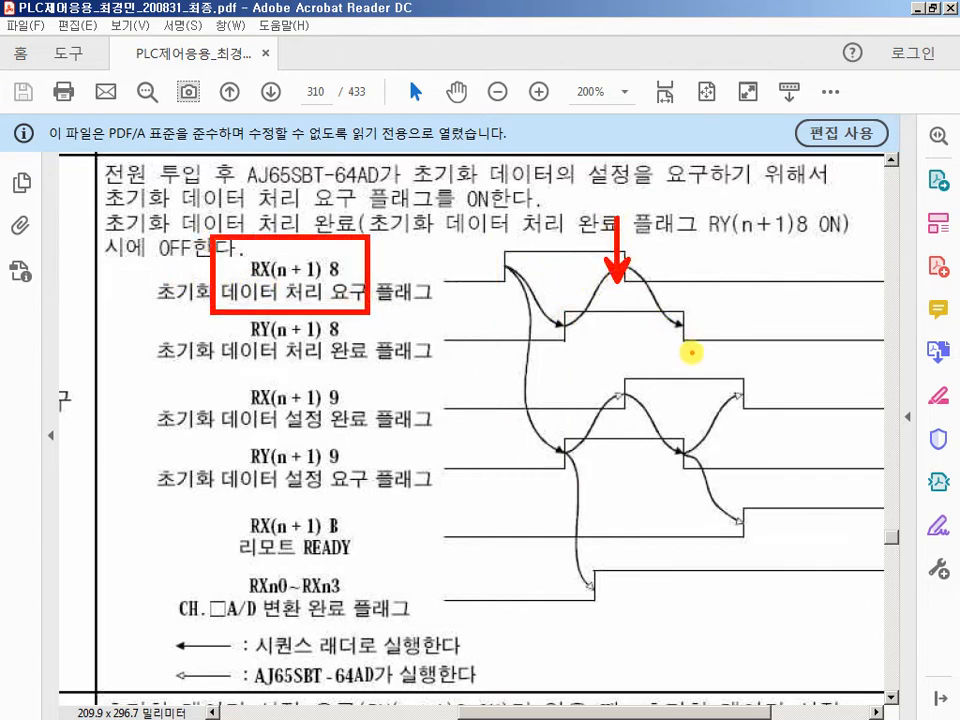
left_click_drag(666, 322, 630, 275)
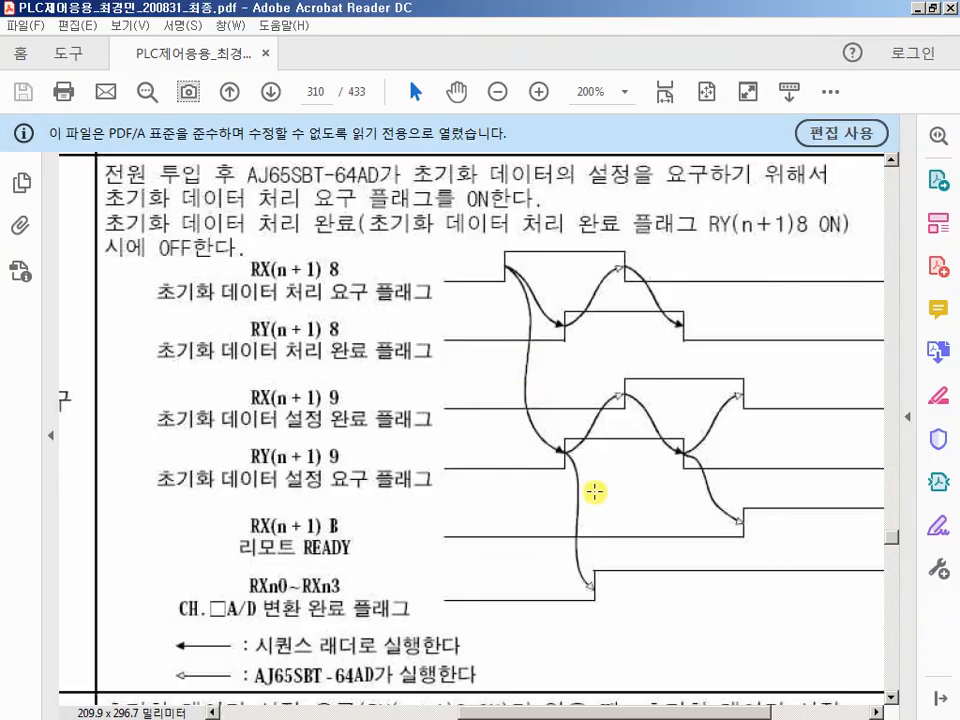
Box the RX(n+1)9 label, mark its rising edge in the timing chart, and clear the marks.
left_click_drag(228, 377, 366, 424)
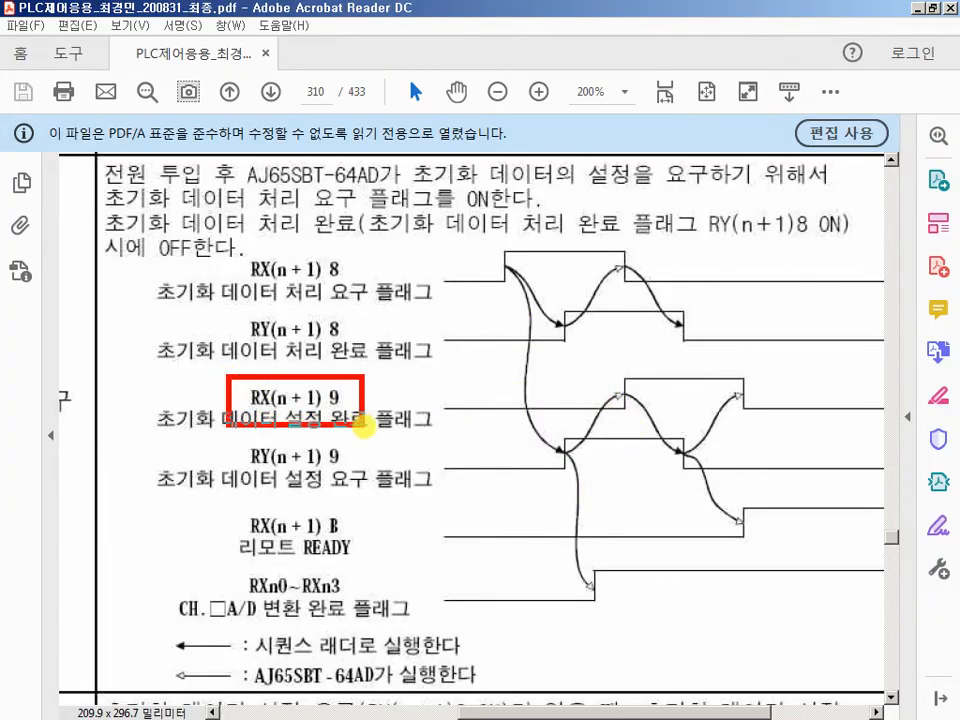
mouse_move(624, 378)
left_mouse_down()
mouse_move(632, 437)
mouse_move(634, 401)
left_mouse_up()
key("Escape")
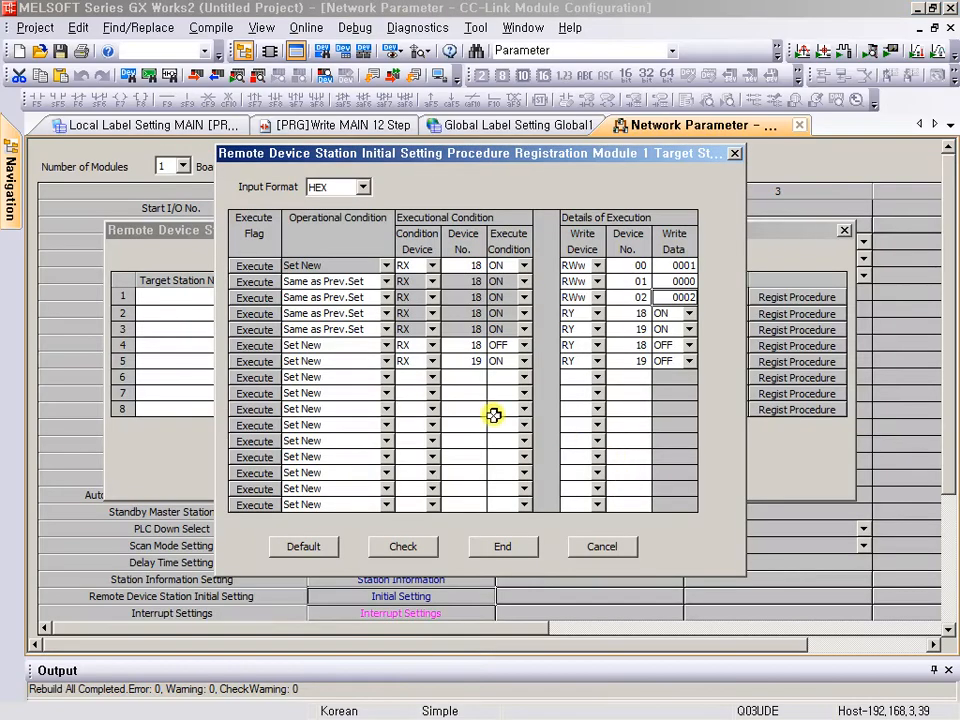
In the GX Works2 procedure registration dialog, box the RX 19 ON / RY 19 OFF row, clear it, box all the RY rows, and clear that box.
mouse_move(377, 346)
left_mouse_down()
mouse_move(540, 377)
mouse_move(706, 376)
left_mouse_up()
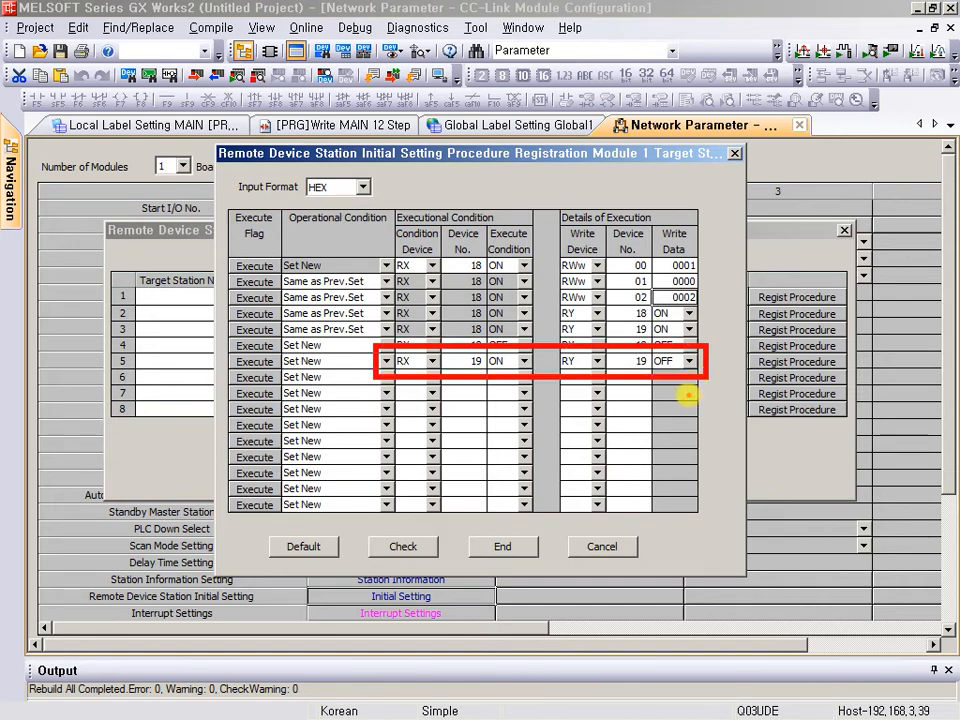
key("Escape")
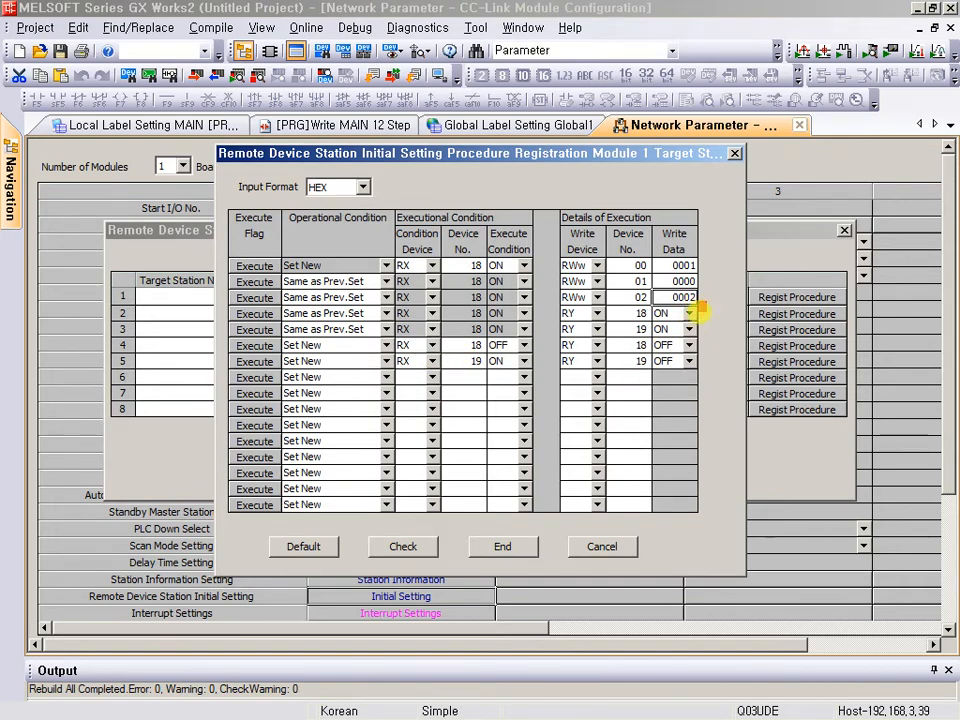
mouse_move(703, 307)
left_mouse_down()
mouse_move(489, 386)
mouse_move(228, 391)
left_mouse_up()
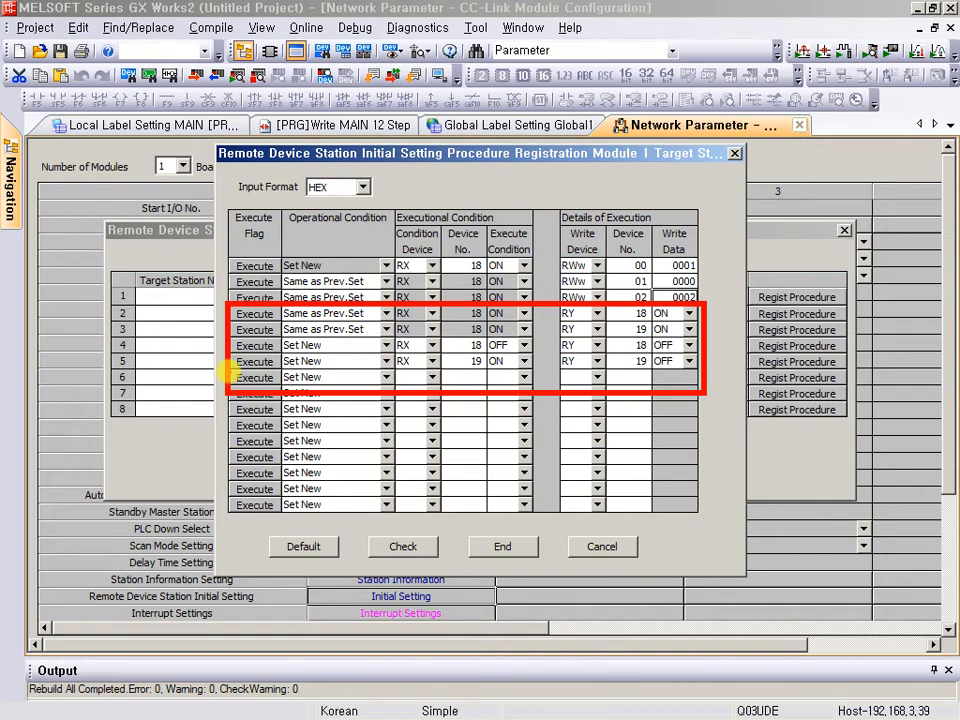
key("Escape")
Finish the procedure registration and target station number settings, and open the MAIN ladder program.
left_click(533, 552)
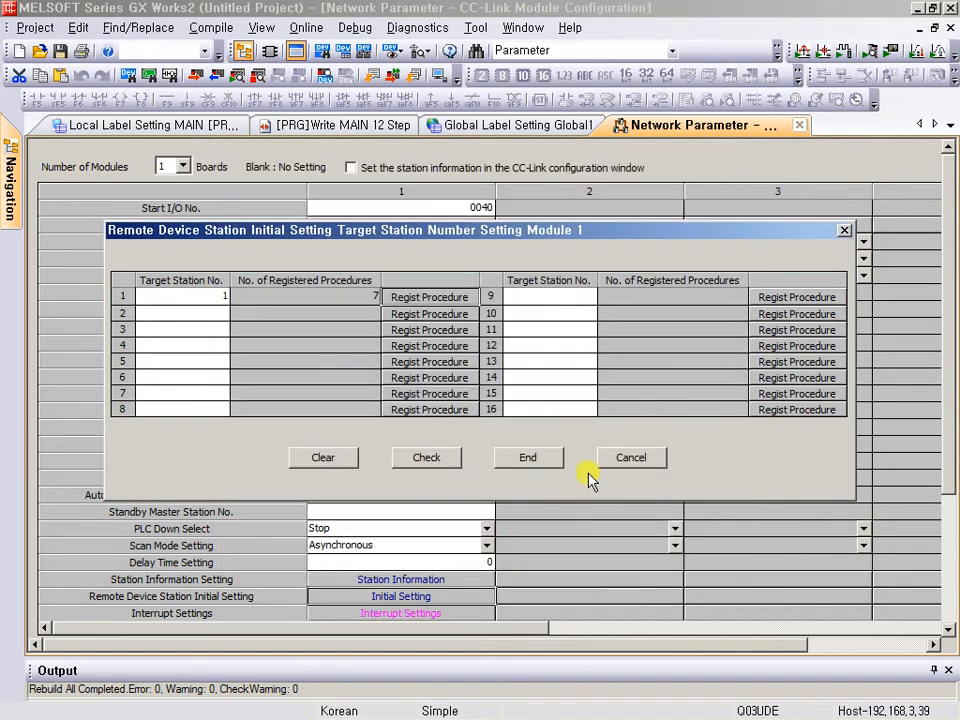
left_click(528, 457)
left_click(293, 122)
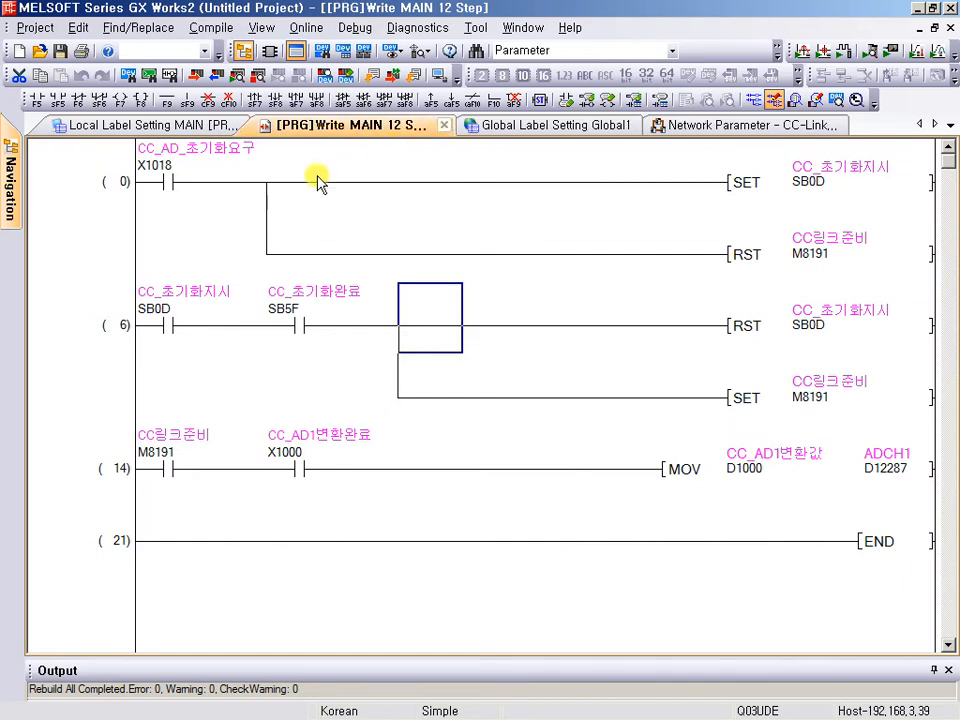
Box the X1018 initialization request contact and the SET SB0D output in rung 0, and clear both boxes.
left_click_drag(101, 127, 263, 218)
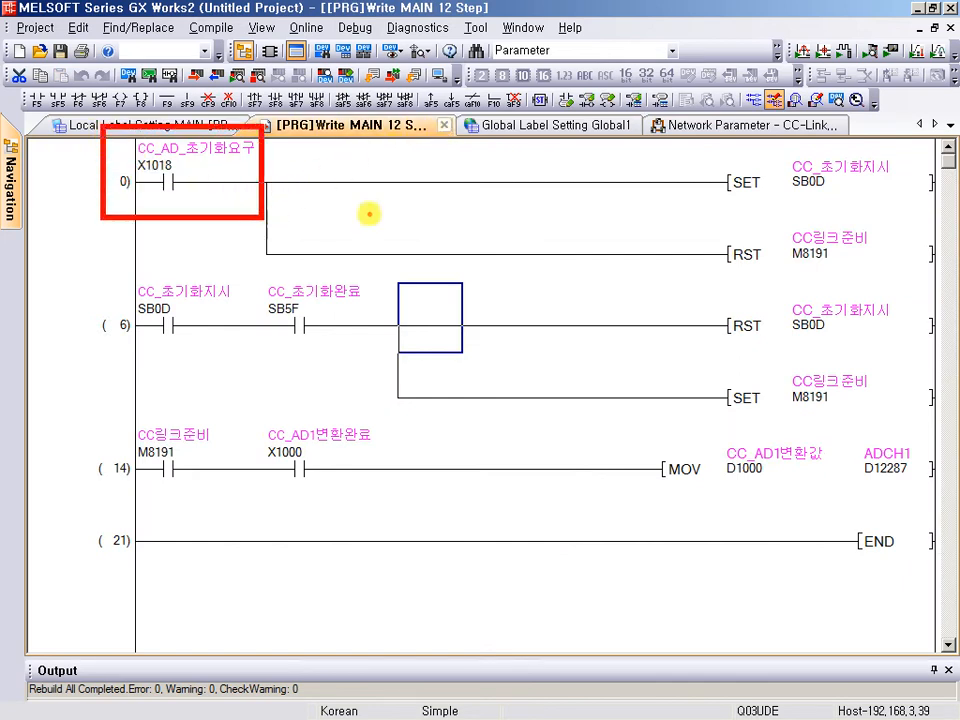
left_click_drag(763, 137, 913, 212)
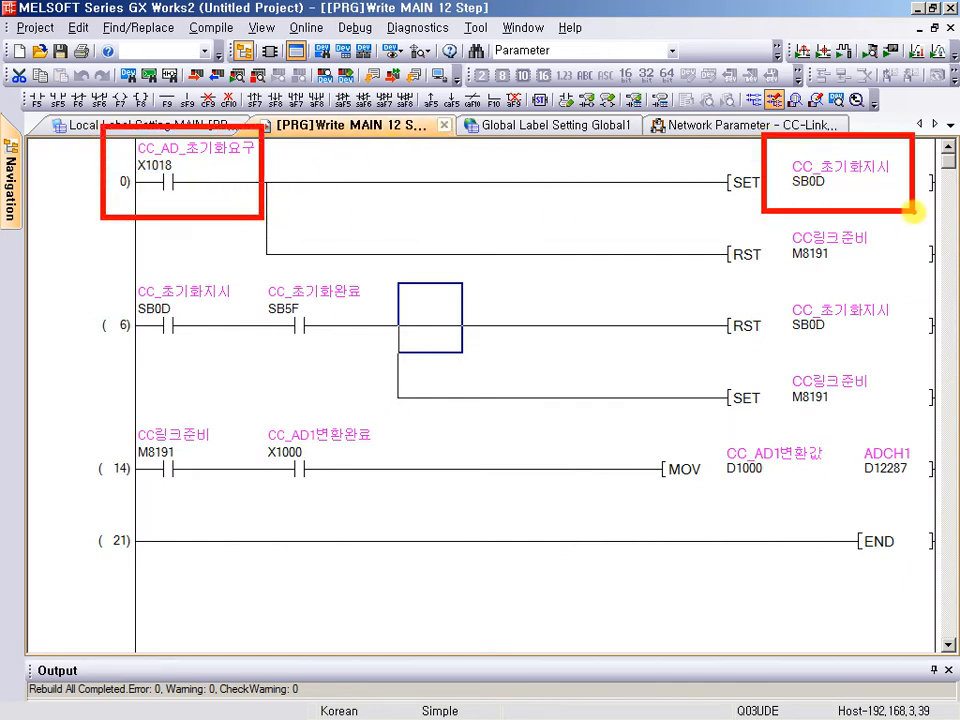
key("Escape")
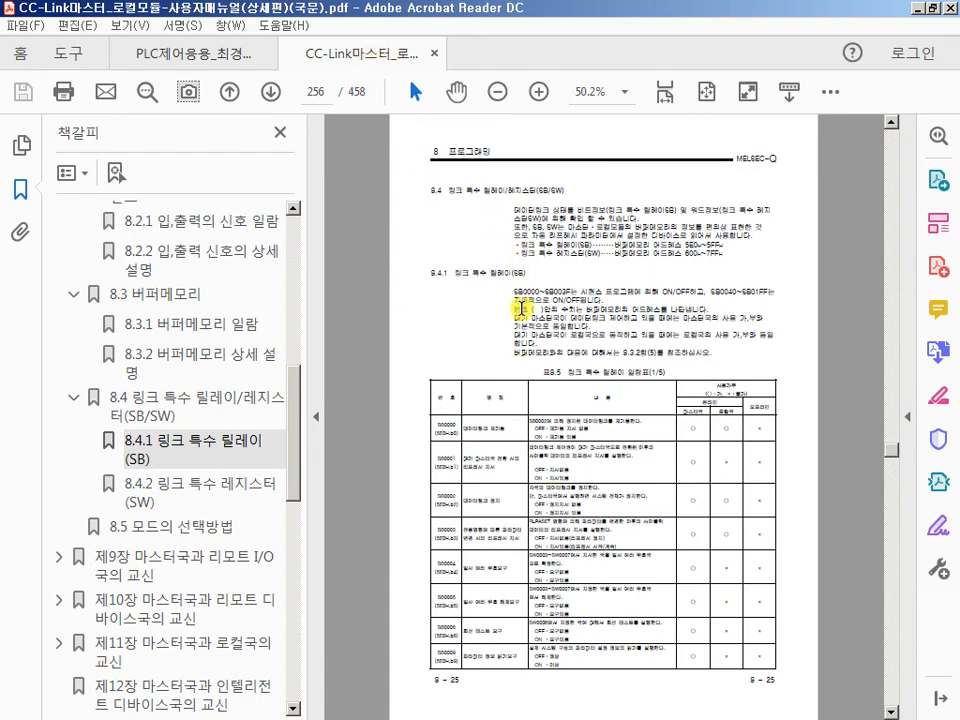
Examine section 8.4.1 on link special relays (SB) and Table 8.5 in the CC-Link master manual, and hide its bookmark list.
scroll(521, 306, "up", 2)
scroll(358, 165, "up", 1)
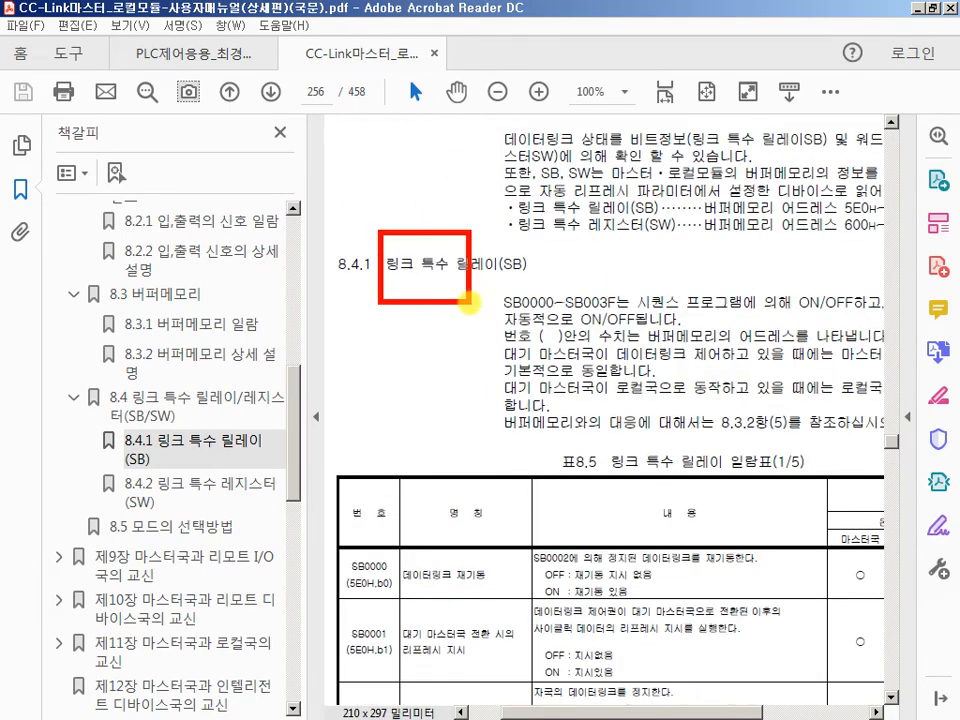
scroll(417, 223, "up", 5)
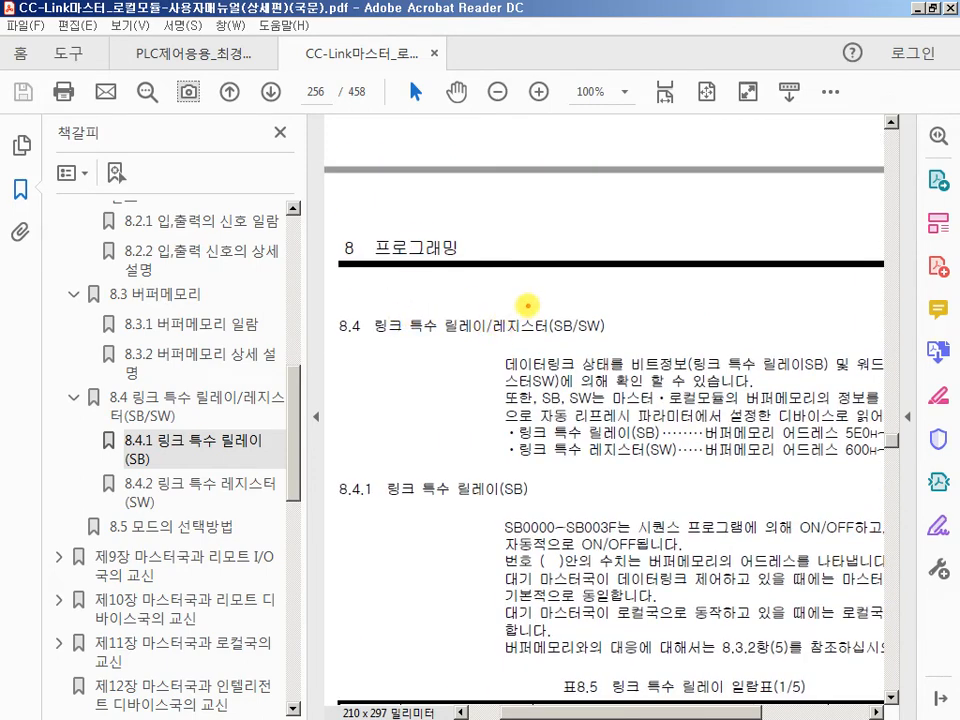
scroll(510, 265, "down", 2)
scroll(511, 466, "down", 3)
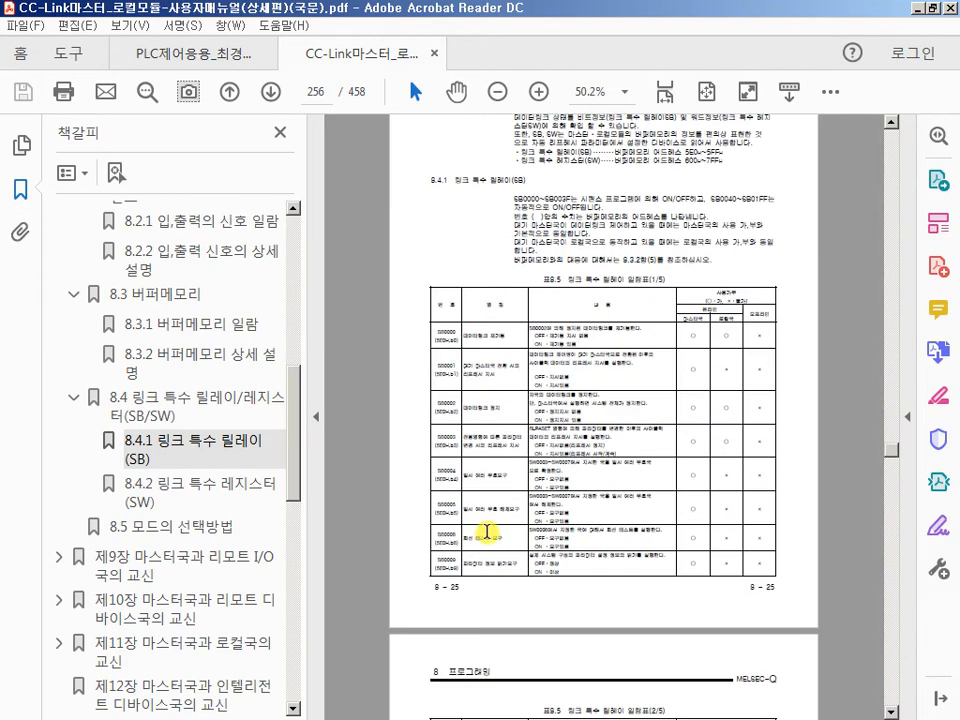
scroll(489, 534, "up", 3)
scroll(340, 260, "up", 1)
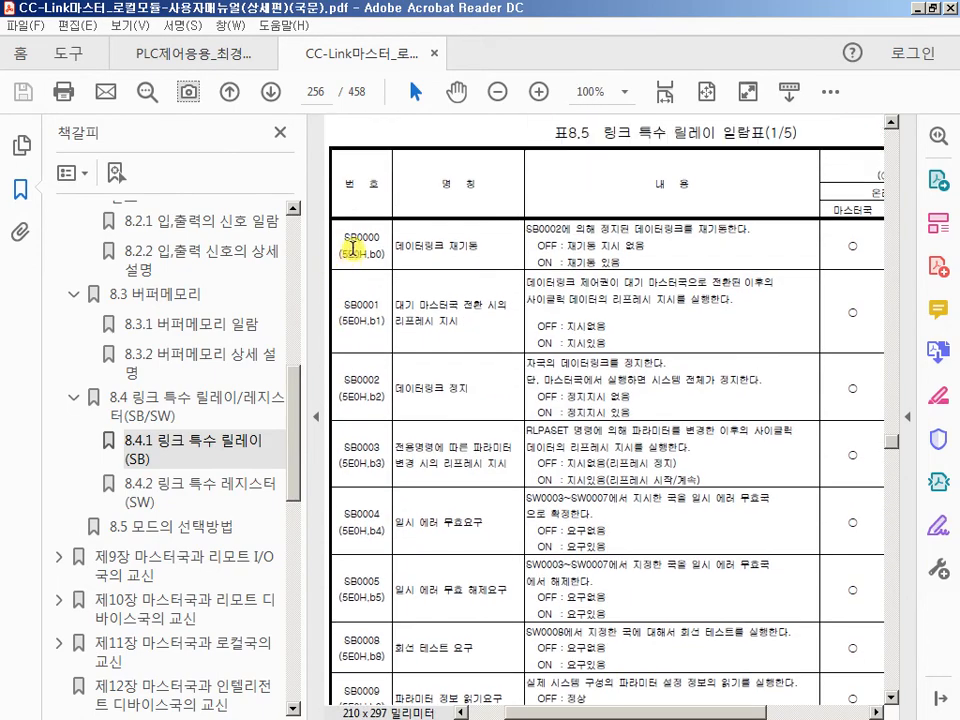
left_click(315, 420)
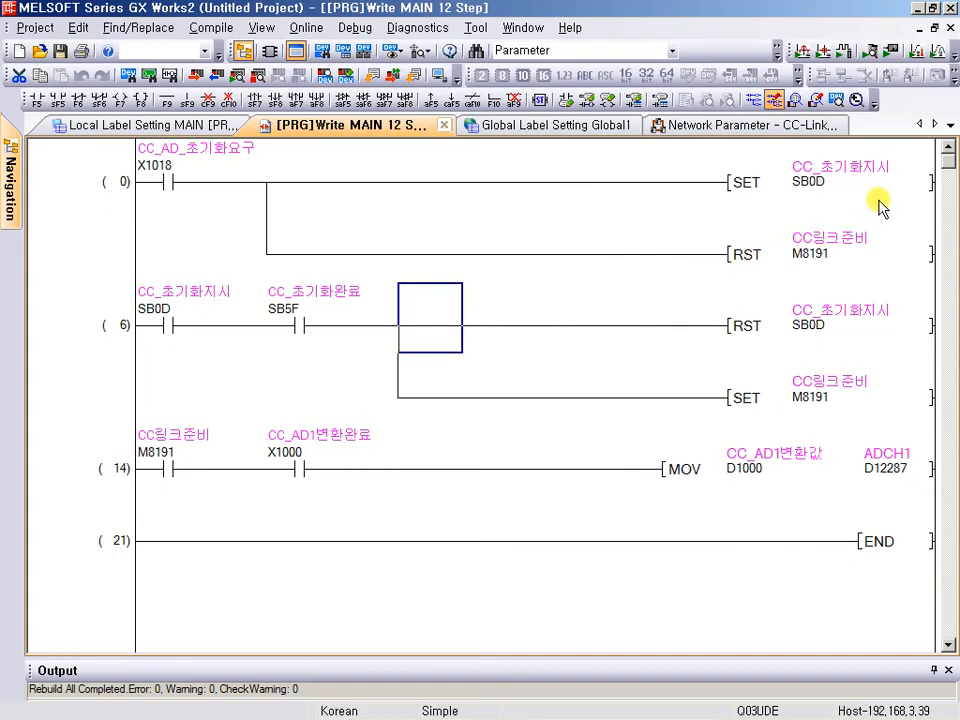
Select the SET SB0D instruction in the ladder, and find the SB000D entry in the CC-Link manual's relay table on page 257.
left_click(810, 185)
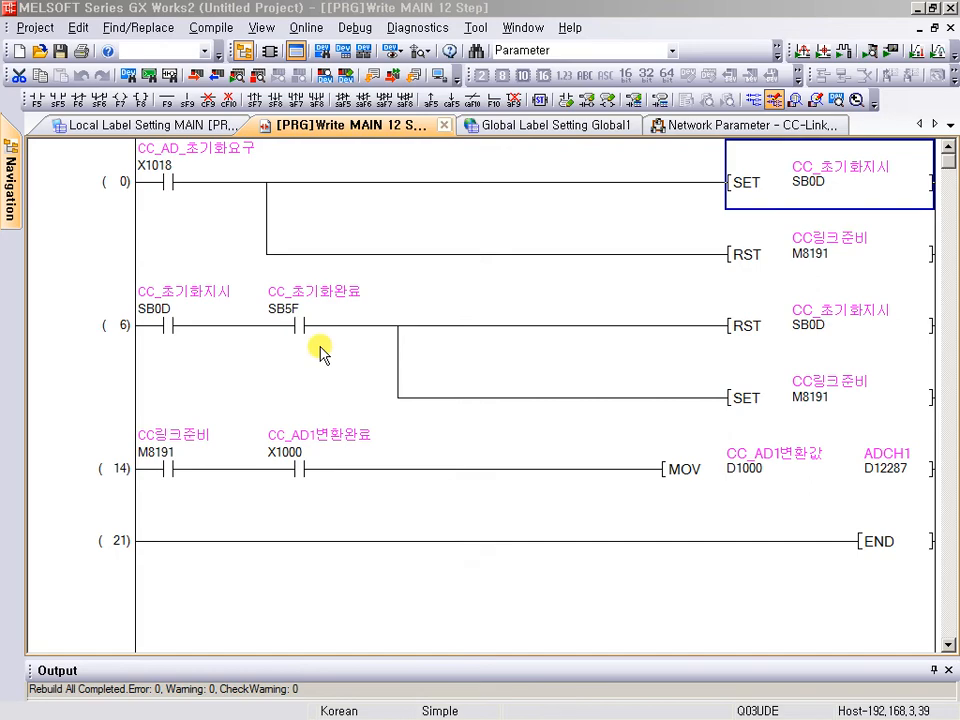
key("alt+Tab")
scroll(319, 345, "down", 8)
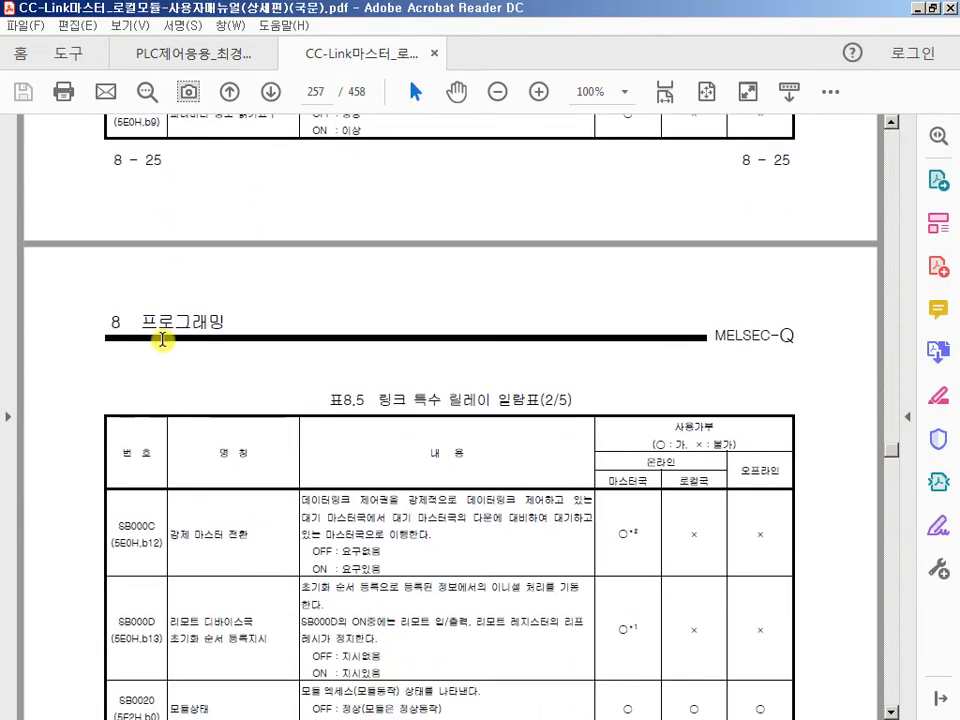
scroll(150, 390, "down", 5)
scroll(136, 333, "down", 1)
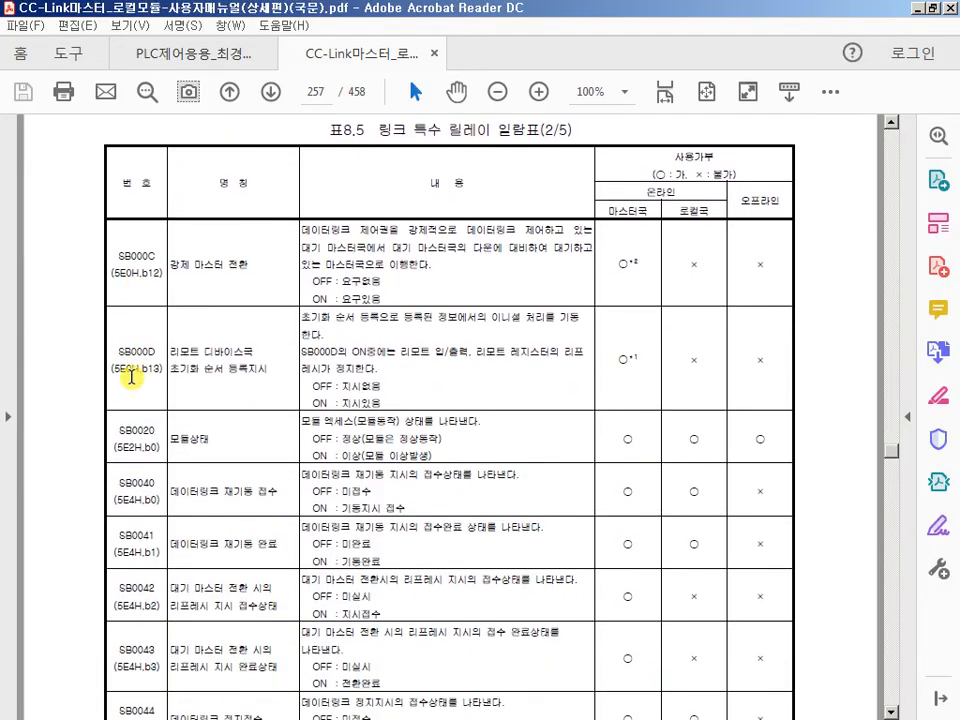
Enlarge the SB000D row to 150%, box its number, its initialization procedure registration name and its ON meaning, and clear the marks.
scroll(131, 377, "up", 2)
left_click_drag(100, 305, 176, 363)
mouse_move(173, 317)
left_mouse_down()
mouse_move(235, 345)
mouse_move(320, 350)
left_mouse_up()
mouse_move(160, 345)
left_mouse_down()
mouse_move(190, 375)
mouse_move(347, 378)
left_mouse_up()
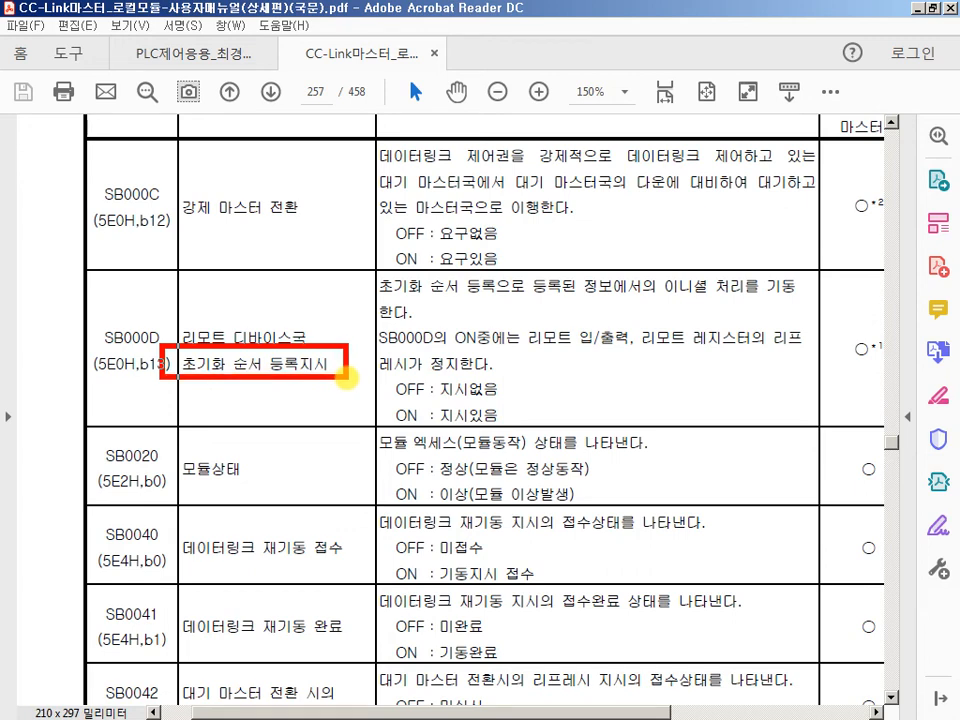
left_click_drag(80, 305, 236, 392)
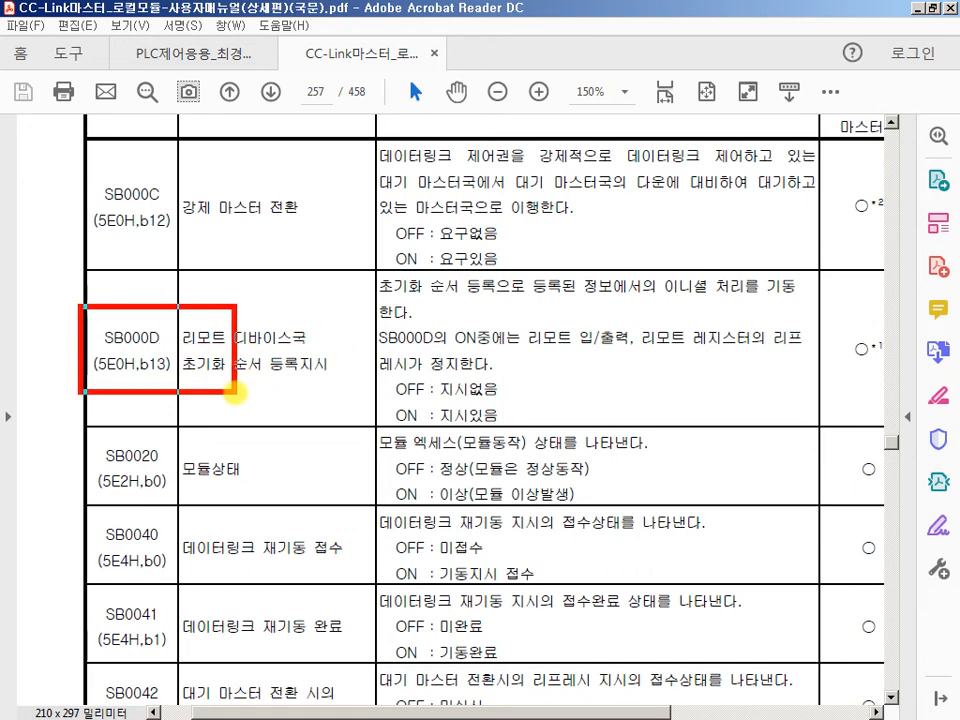
mouse_move(383, 398)
left_mouse_down()
mouse_move(551, 443)
mouse_move(551, 428)
left_mouse_up()
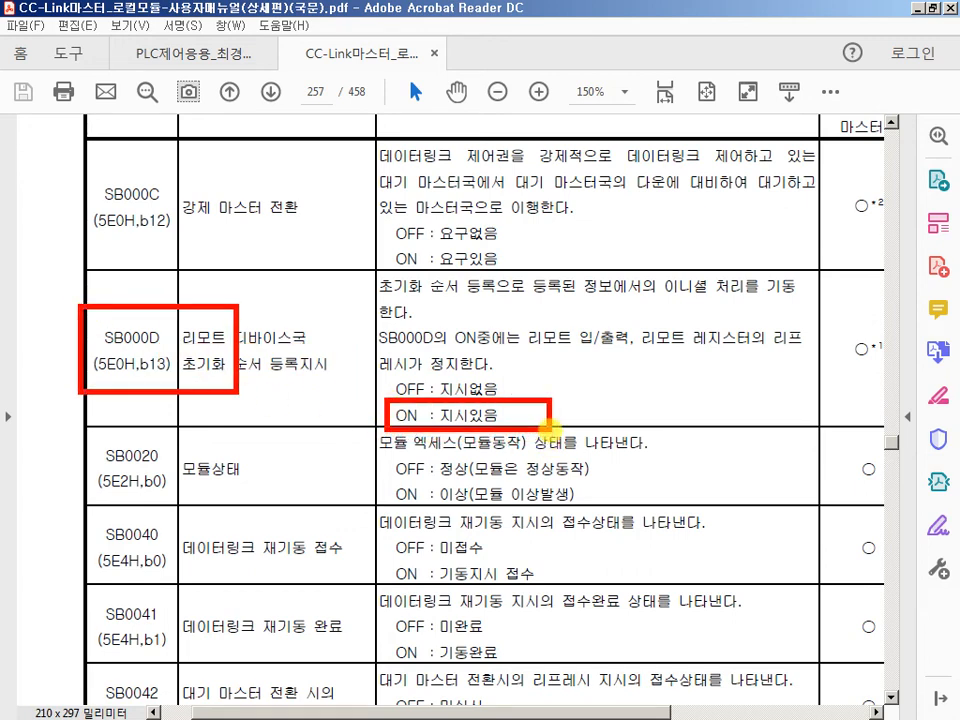
key("Escape")
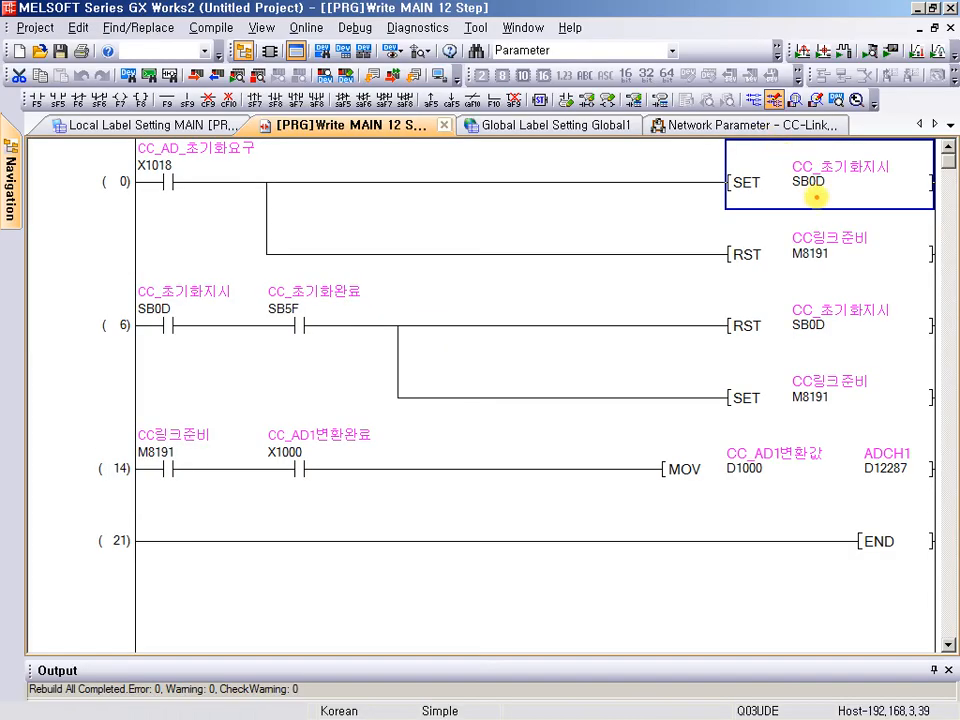
In the ladder program, circle SB0D in rung 0 with an arrow pointing at it, clear the marks, then box the SB5F contact and clear it.
left_click_drag(816, 197, 795, 275)
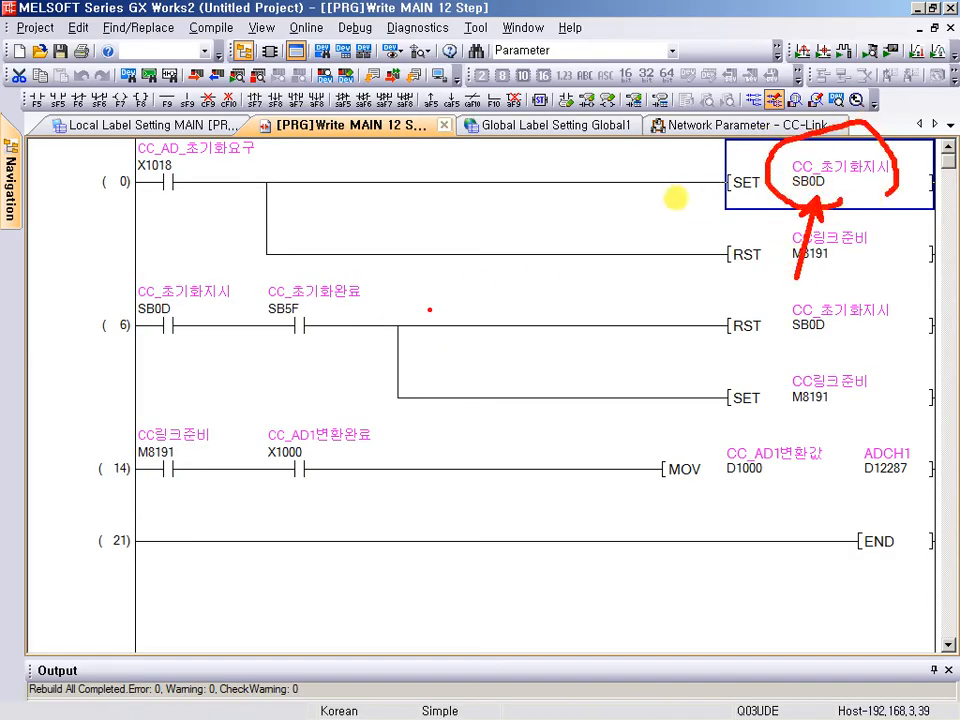
key("Escape")
left_click_drag(236, 251, 403, 377)
key("Escape")
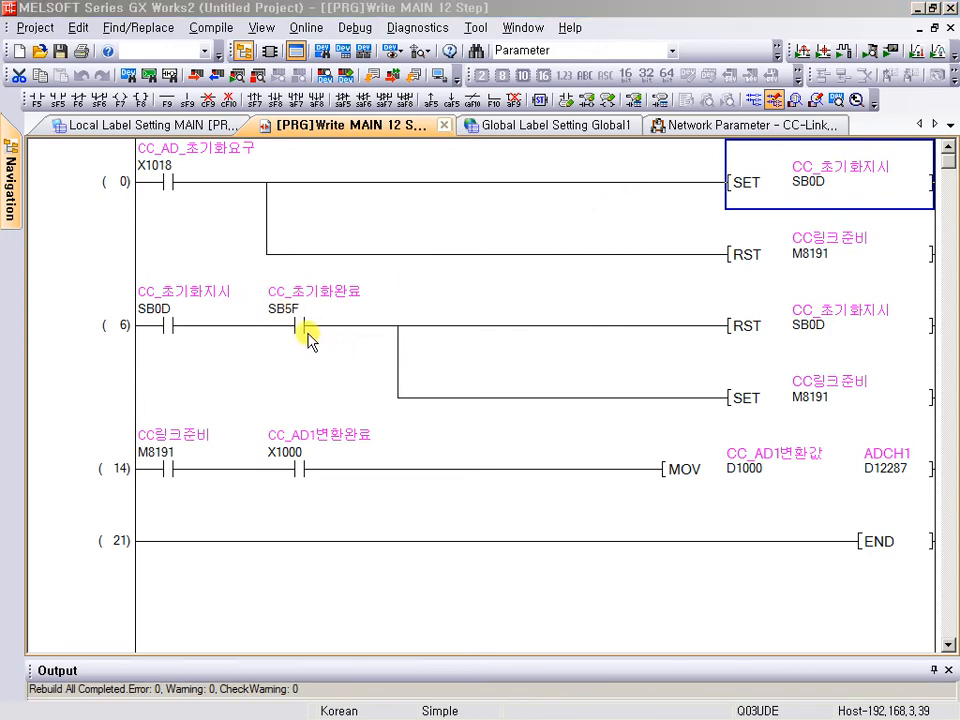
Switch to the CC-Link manual, find the SB005F row on page 258, box its completion-status name and its ON meaning, and clear the marks.
key("alt+Tab")
scroll(316, 352, "down", 10)
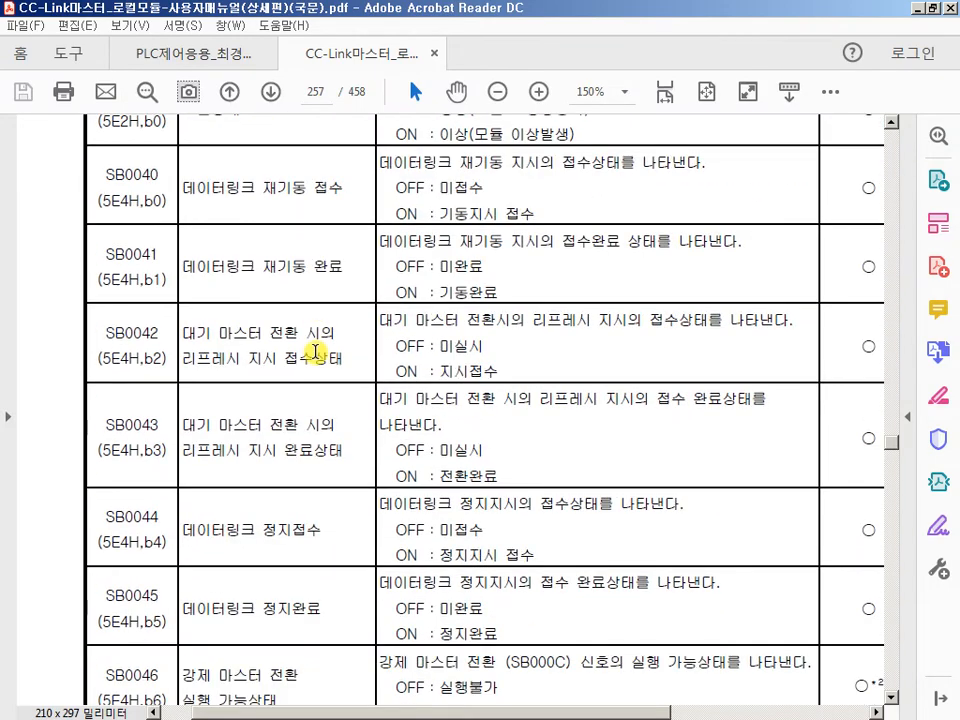
scroll(316, 352, "down", 10)
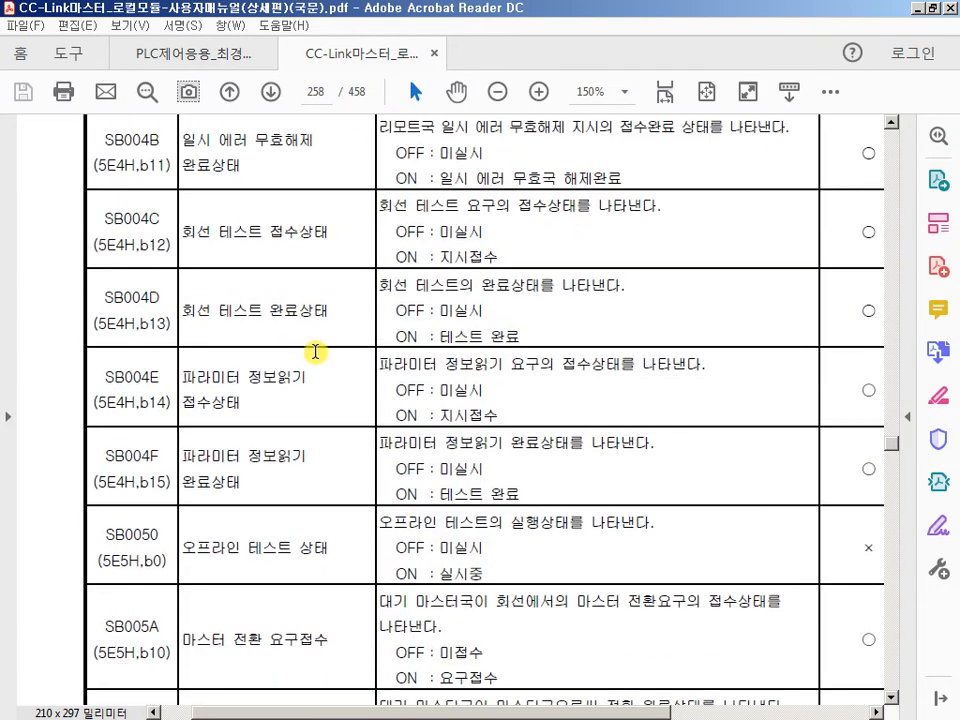
scroll(178, 439, "down", 5)
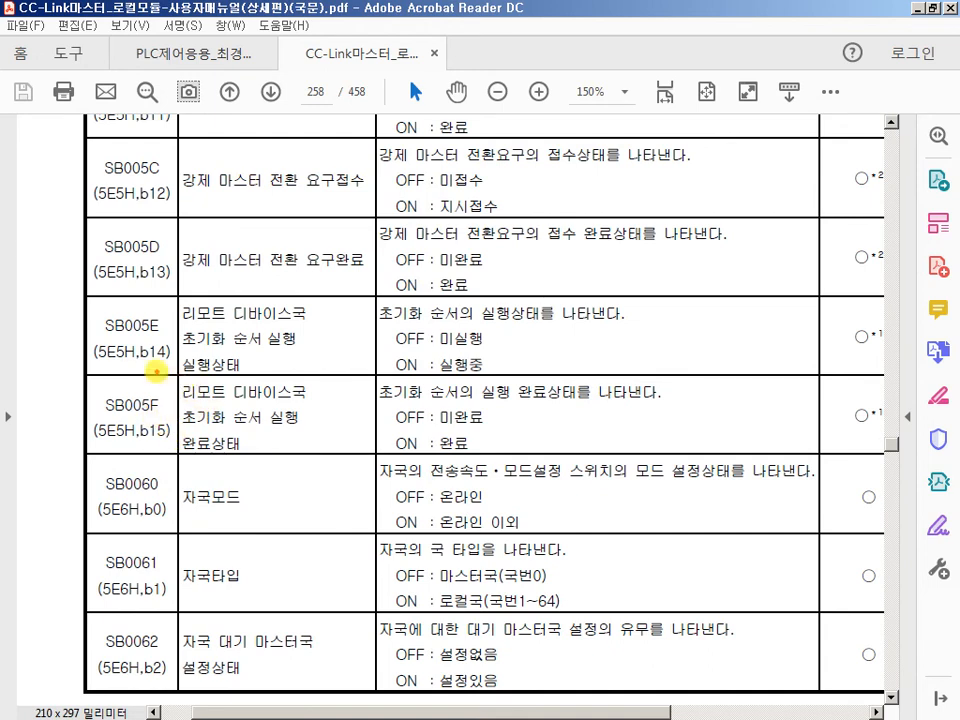
left_click_drag(156, 372, 330, 456)
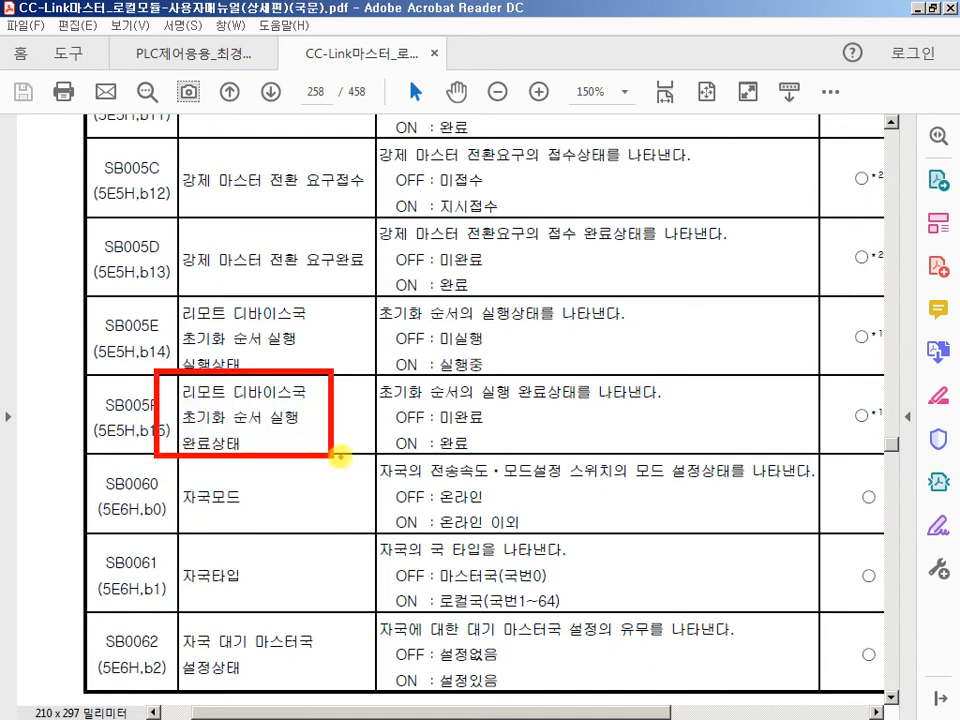
key("Escape")
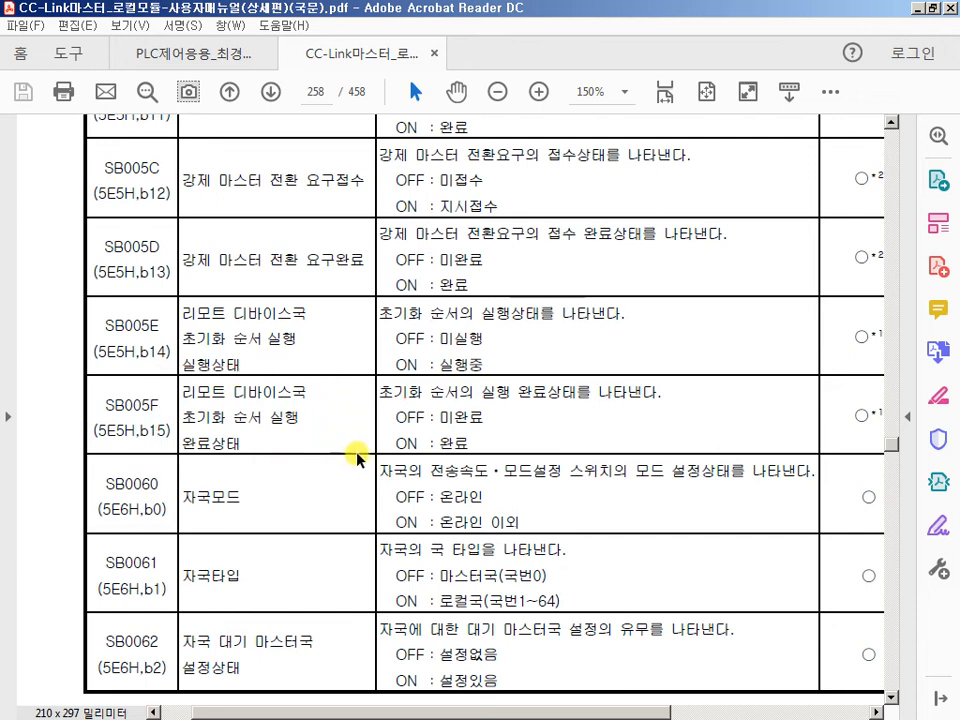
key("ctrl+2")
left_click_drag(388, 426, 505, 473)
key("Escape")
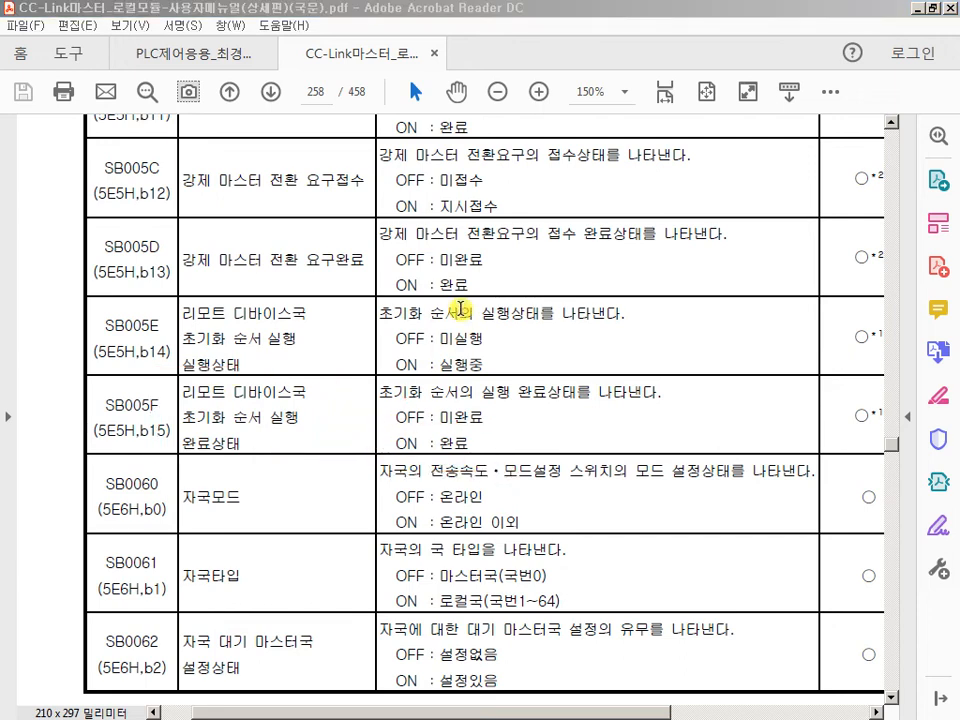
Return to the GX Works2 ladder, box the SB5F contact and the SET M8191 instruction in rung 6, and clear the marks.
key("alt+Tab")
key("ctrl+2")
left_click_drag(236, 263, 400, 371)
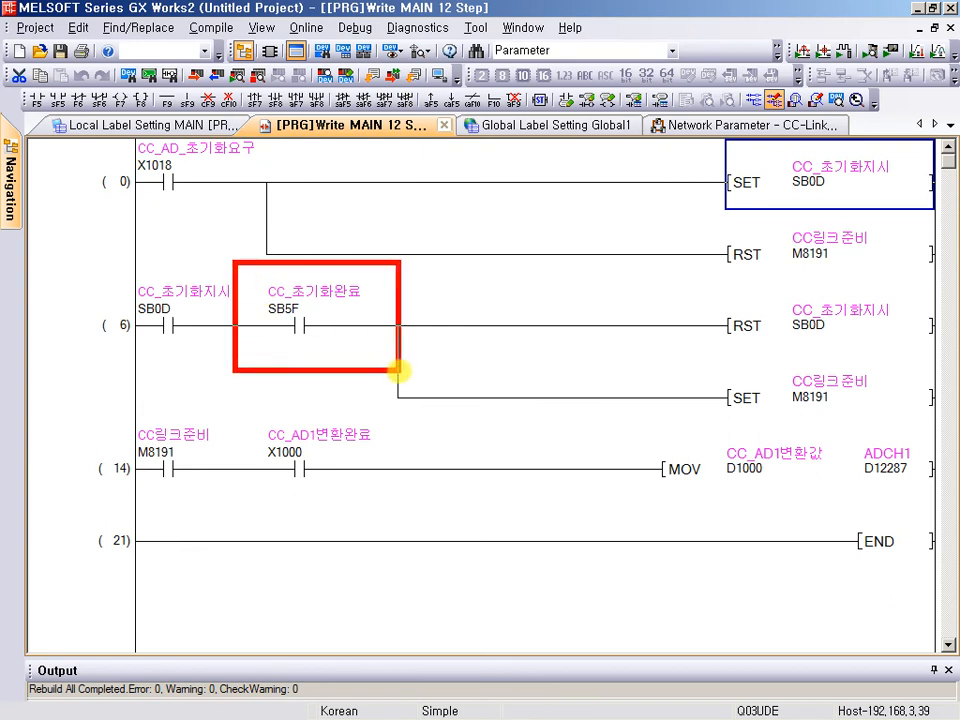
left_click_drag(737, 354, 929, 420)
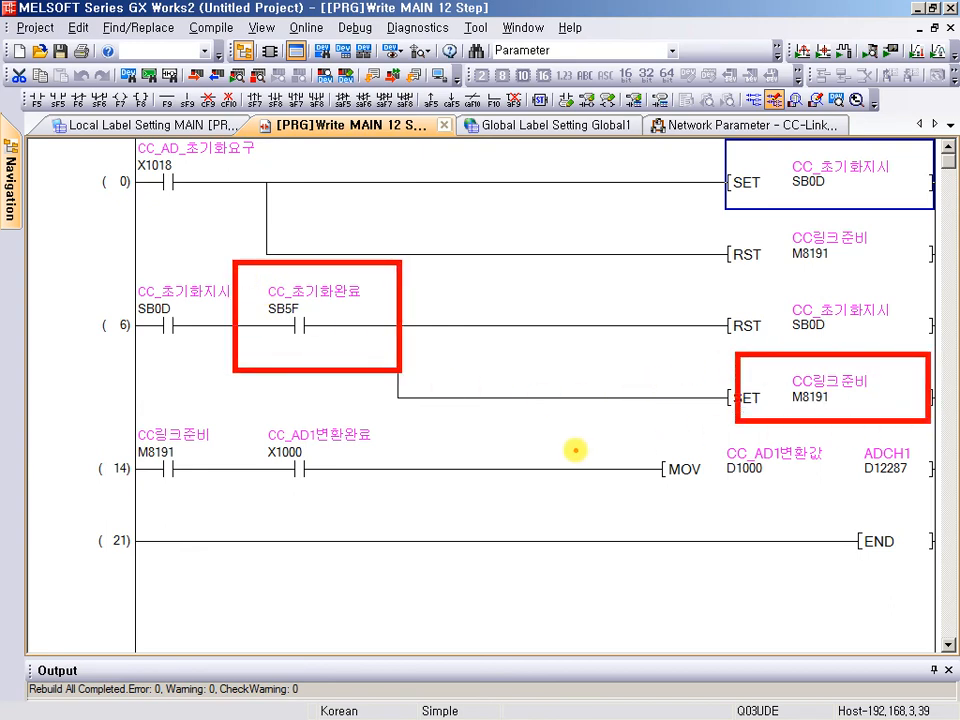
key("Escape")
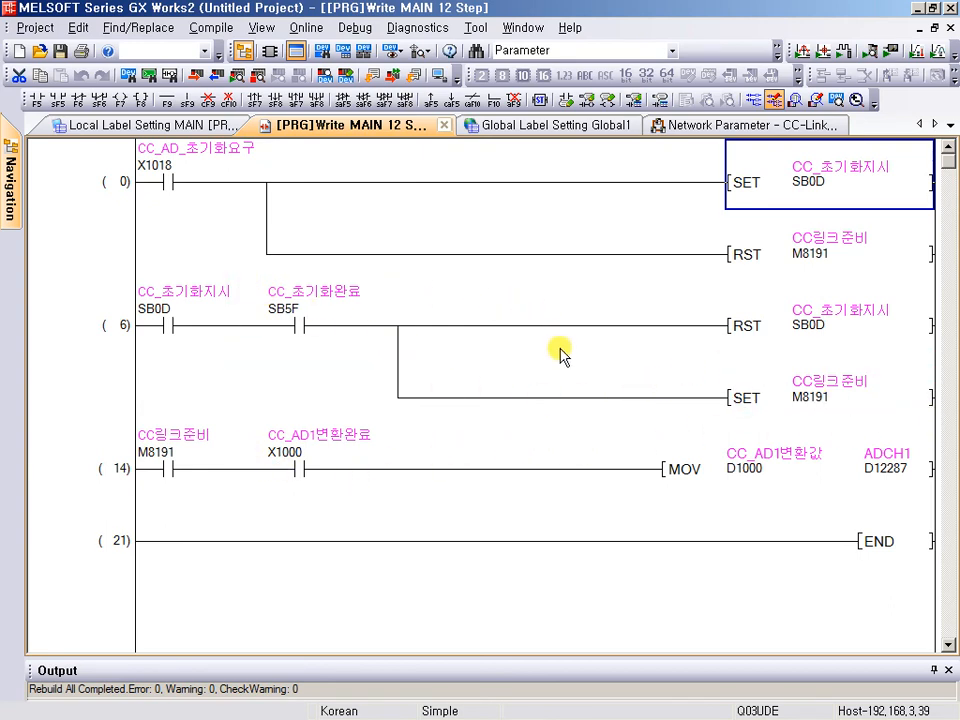
Select the X1000 contact in rung 14, then box the SB0D and SB5F contacts of rung 6 and the X1000 contact, clearing each mark.
left_click(258, 475)
left_click(315, 466)
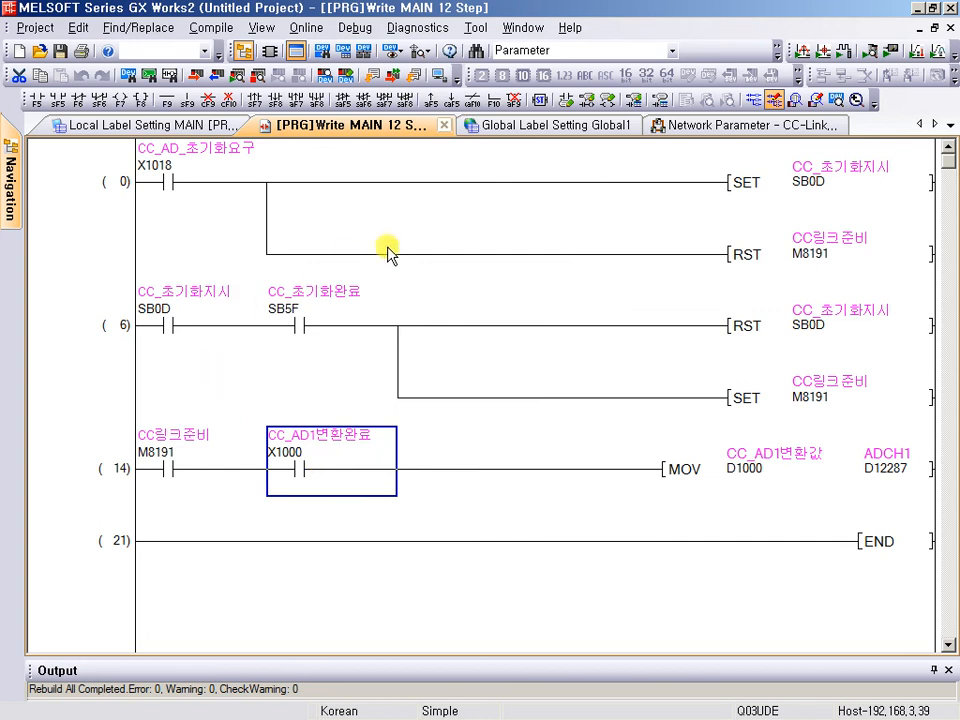
left_click_drag(103, 263, 385, 366)
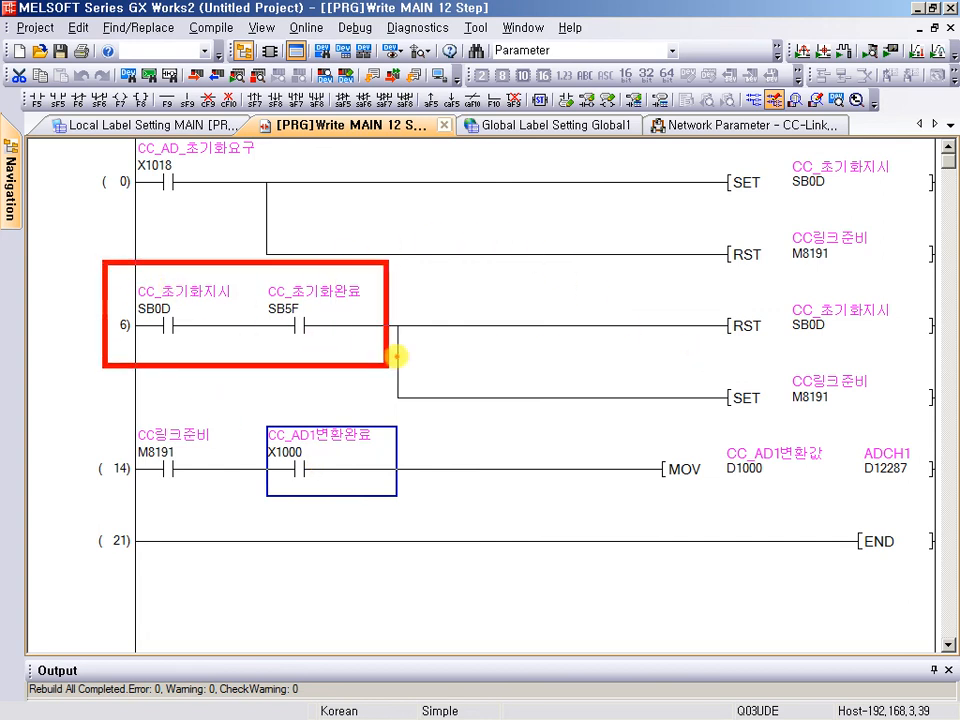
key("Escape")
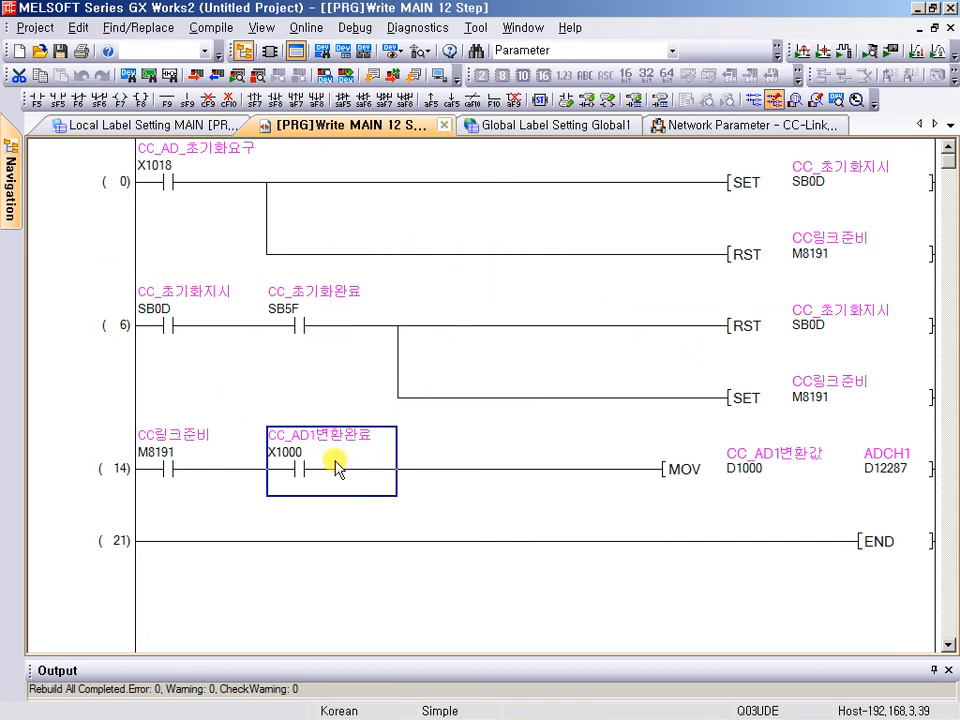
left_click_drag(236, 412, 396, 510)
key("Escape")
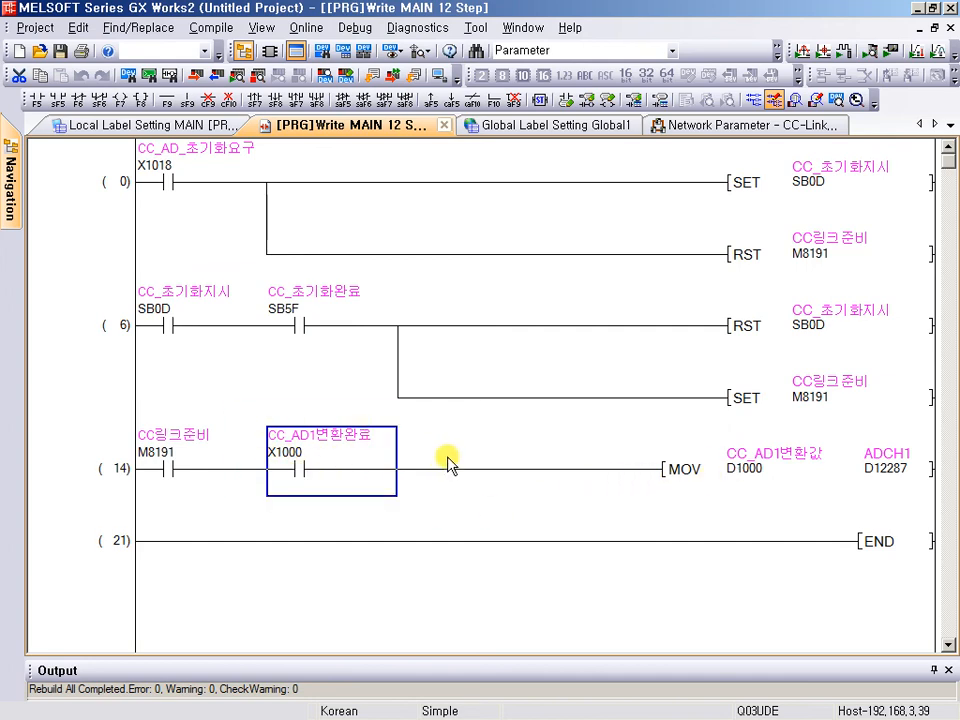
Select the MOV D1000 D12287 instruction, and find the RWrn address in the A/D converter buffer memory table on page 311 of the PLC textbook PDF.
left_click(768, 464)
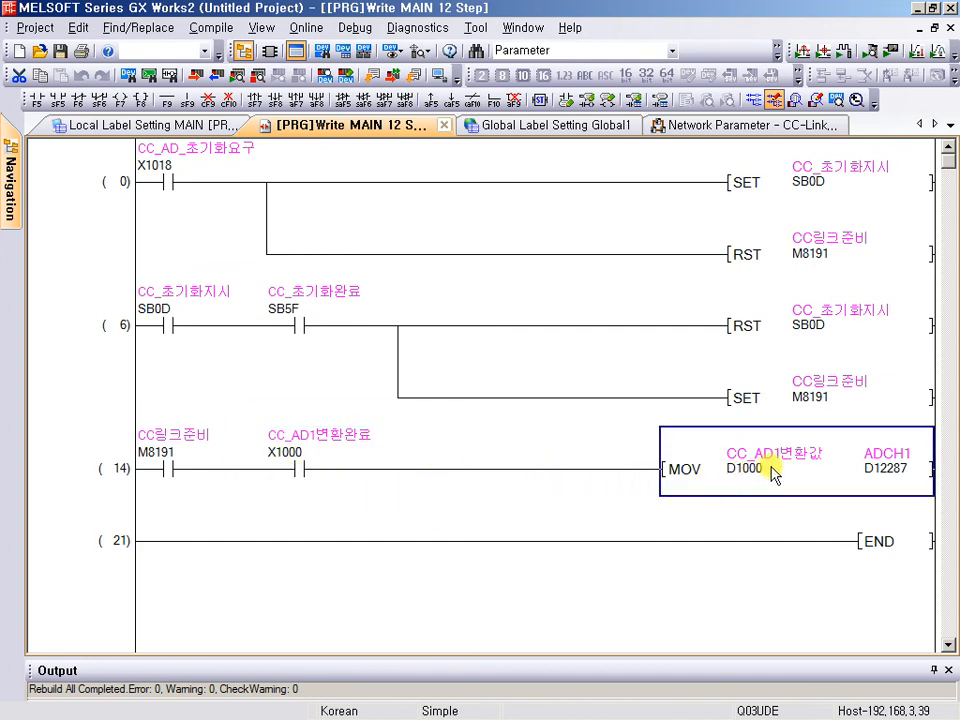
key("alt+Tab")
scroll(549, 356, "up", 4)
left_click(212, 63)
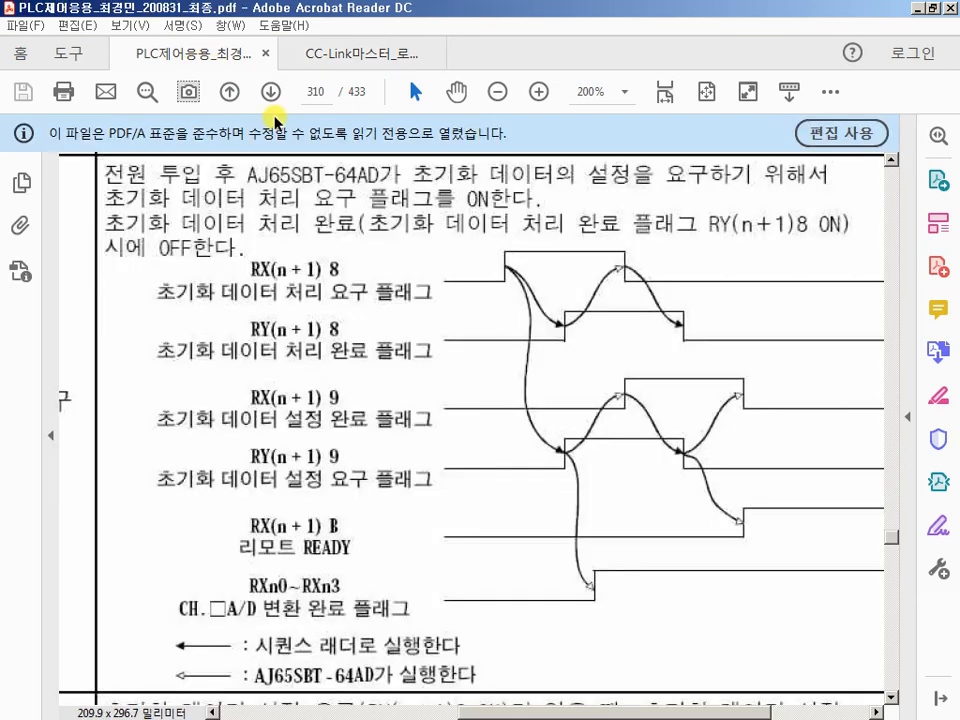
scroll(521, 306, "down", 2)
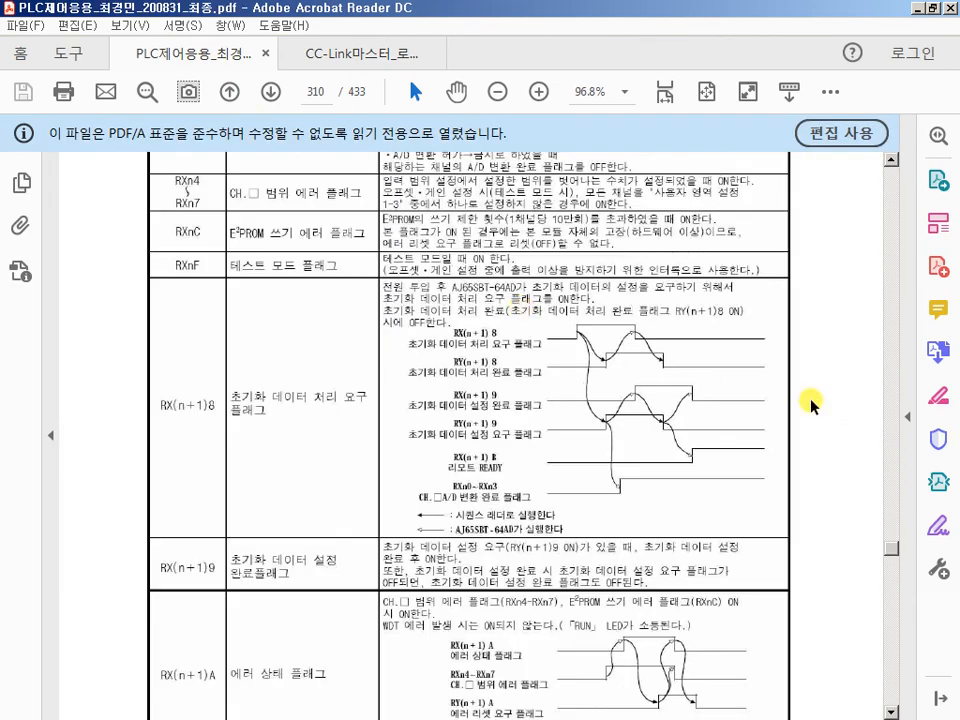
scroll(808, 401, "down", 10)
scroll(808, 401, "up", 5)
scroll(428, 407, "up", 2)
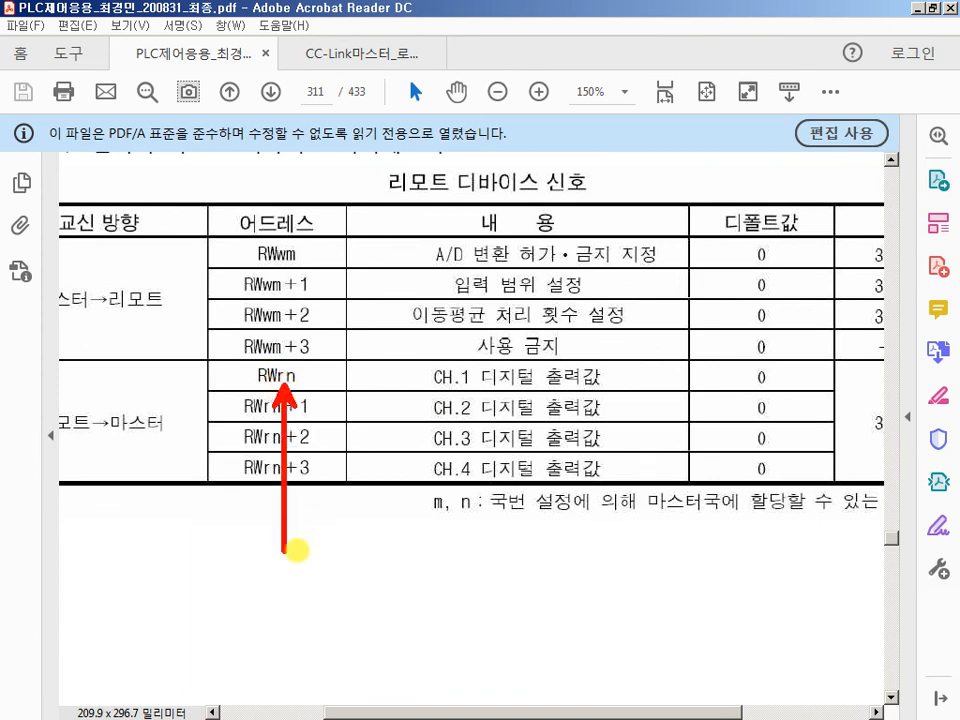
scroll(214, 300, "down", 1)
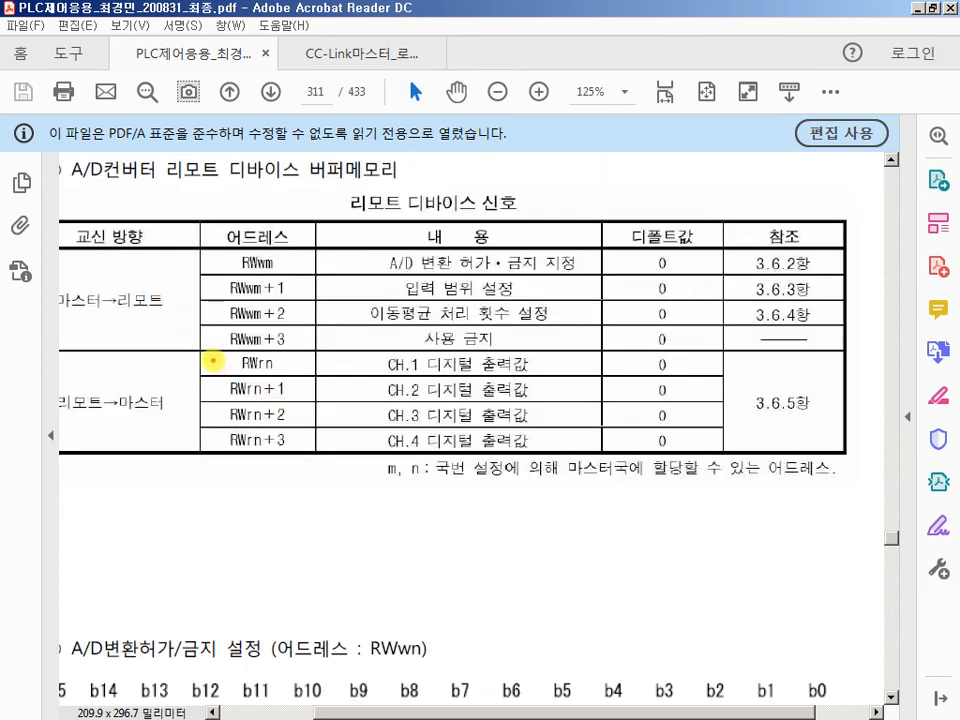
left_click_drag(386, 712, 357, 716)
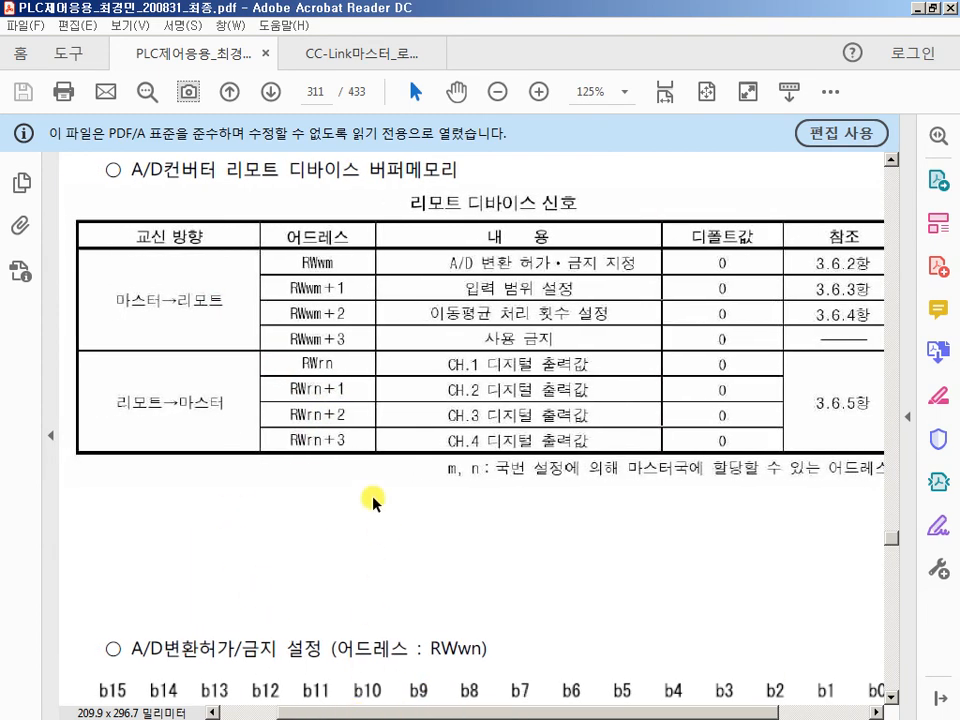
Box the RWrn to RWrn+3 digital output rows for CH.1 to CH.4 one by one, point arrows at the group, and clear the marks.
left_click_drag(274, 350, 633, 380)
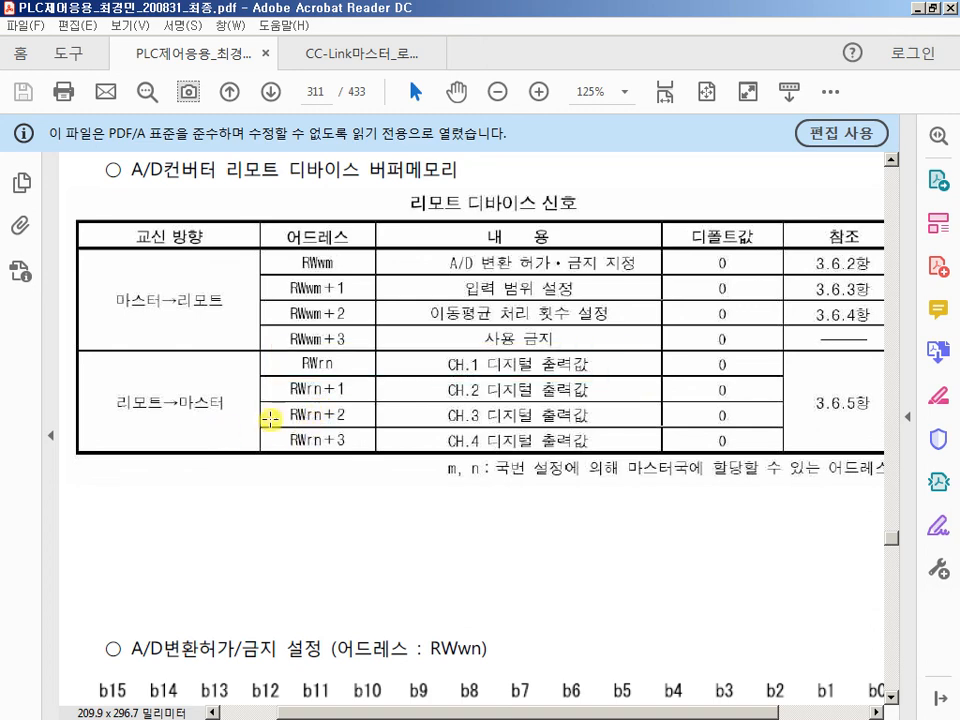
left_click_drag(268, 374, 632, 405)
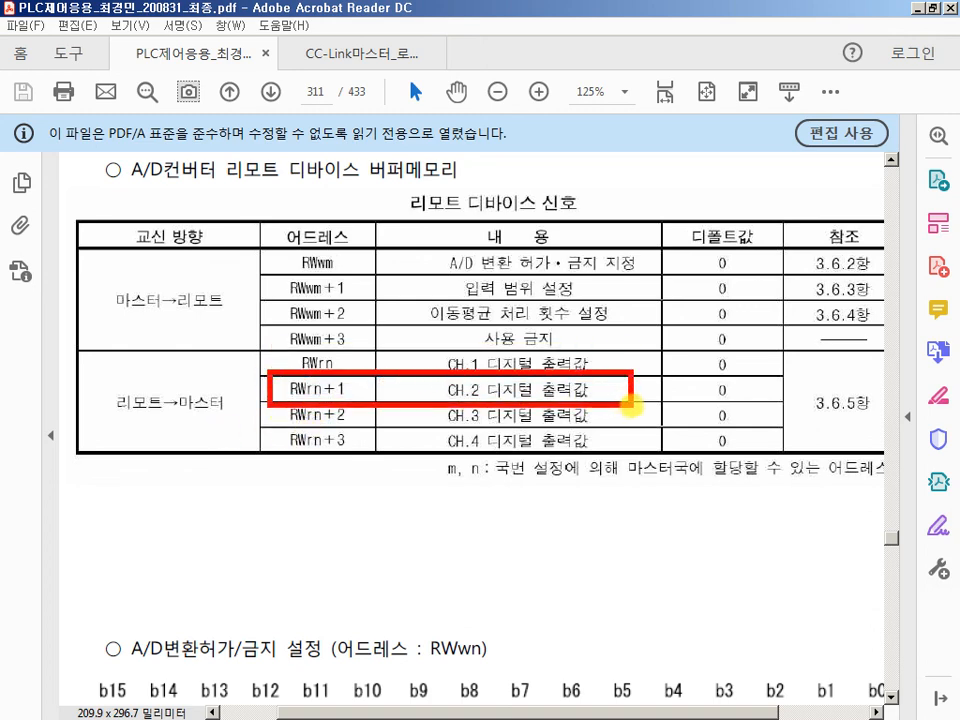
left_click(343, 393)
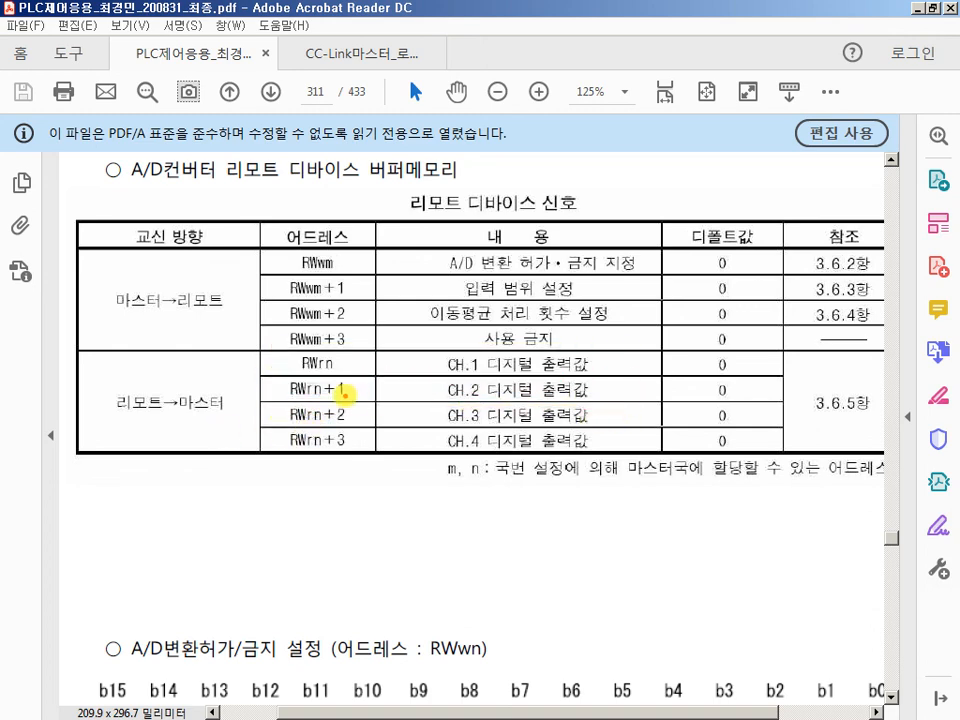
left_click_drag(284, 400, 622, 432)
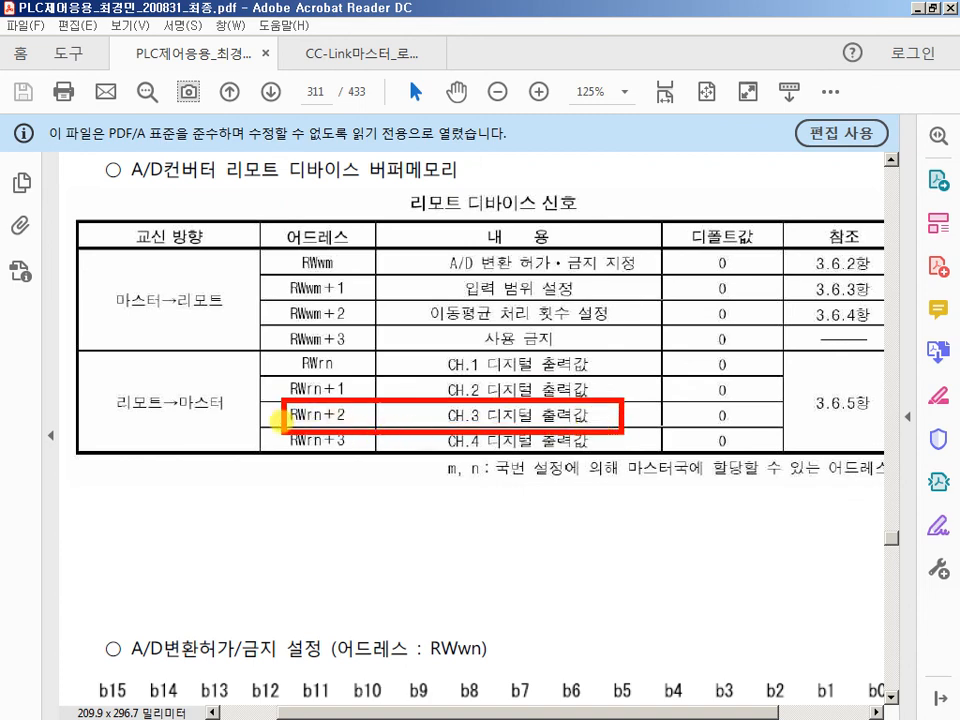
left_click_drag(280, 420, 636, 459)
left_click(297, 345)
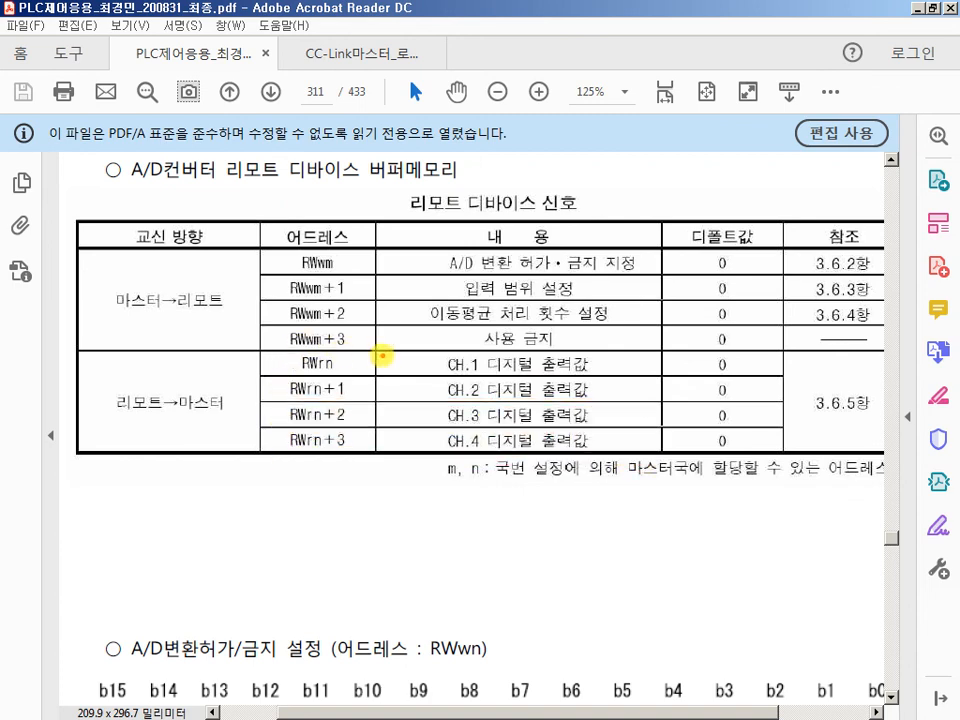
left_click_drag(382, 352, 340, 268)
left_click_drag(439, 452, 430, 535)
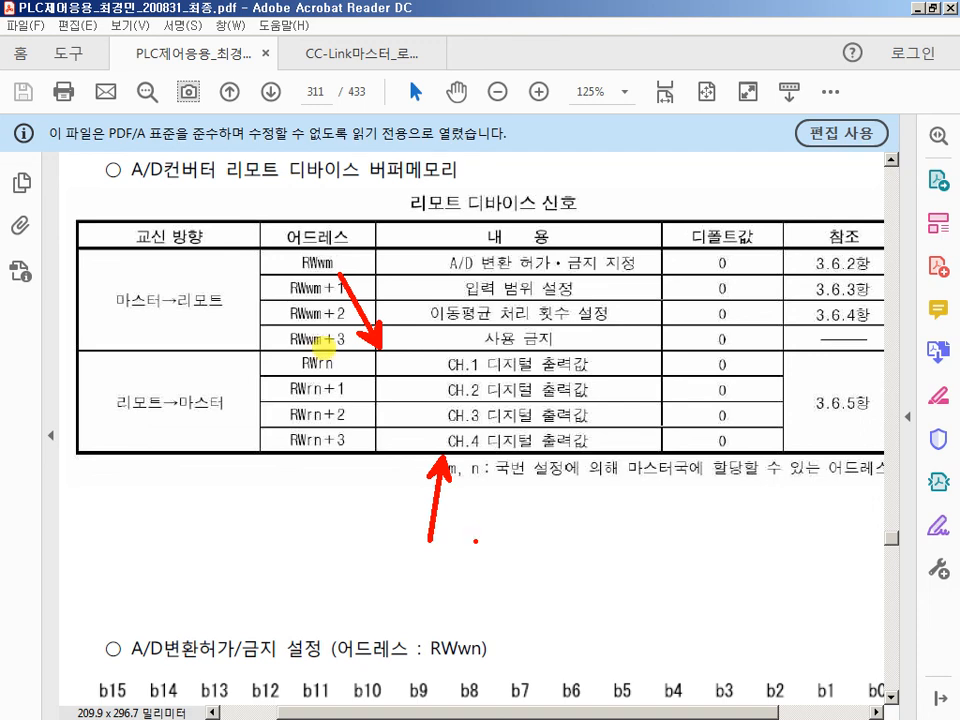
key("Escape")
Switch back to the GX Works2 ladder, box the entire MAIN program, and clear the mark.
key("alt+Tab")
mouse_move(58, 96)
left_mouse_down()
mouse_move(349, 375)
mouse_move(956, 543)
left_mouse_up()
key("Escape")
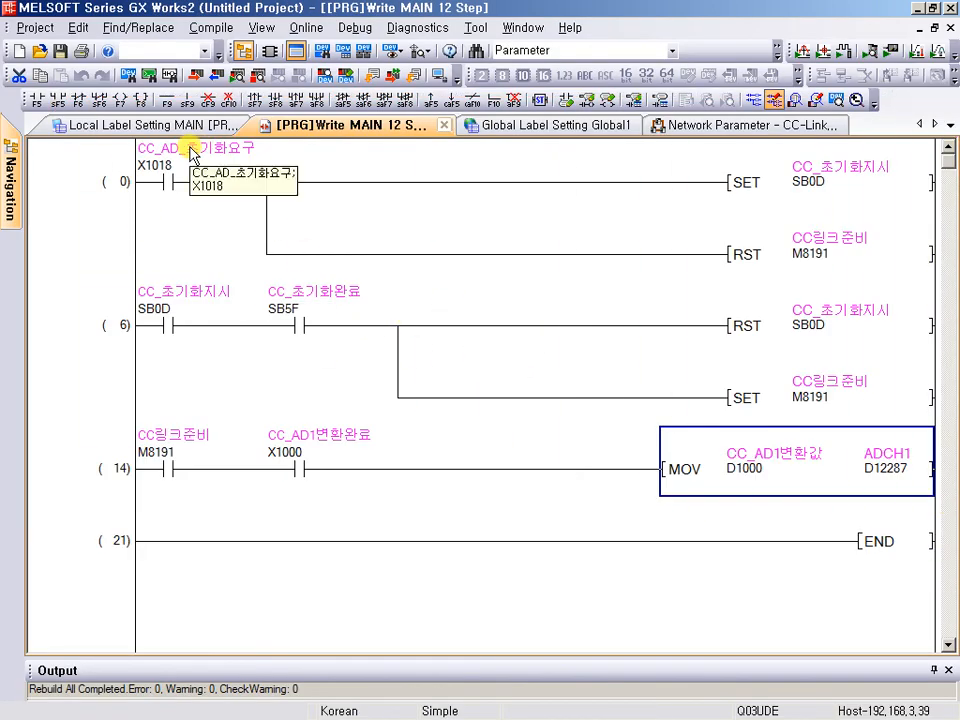